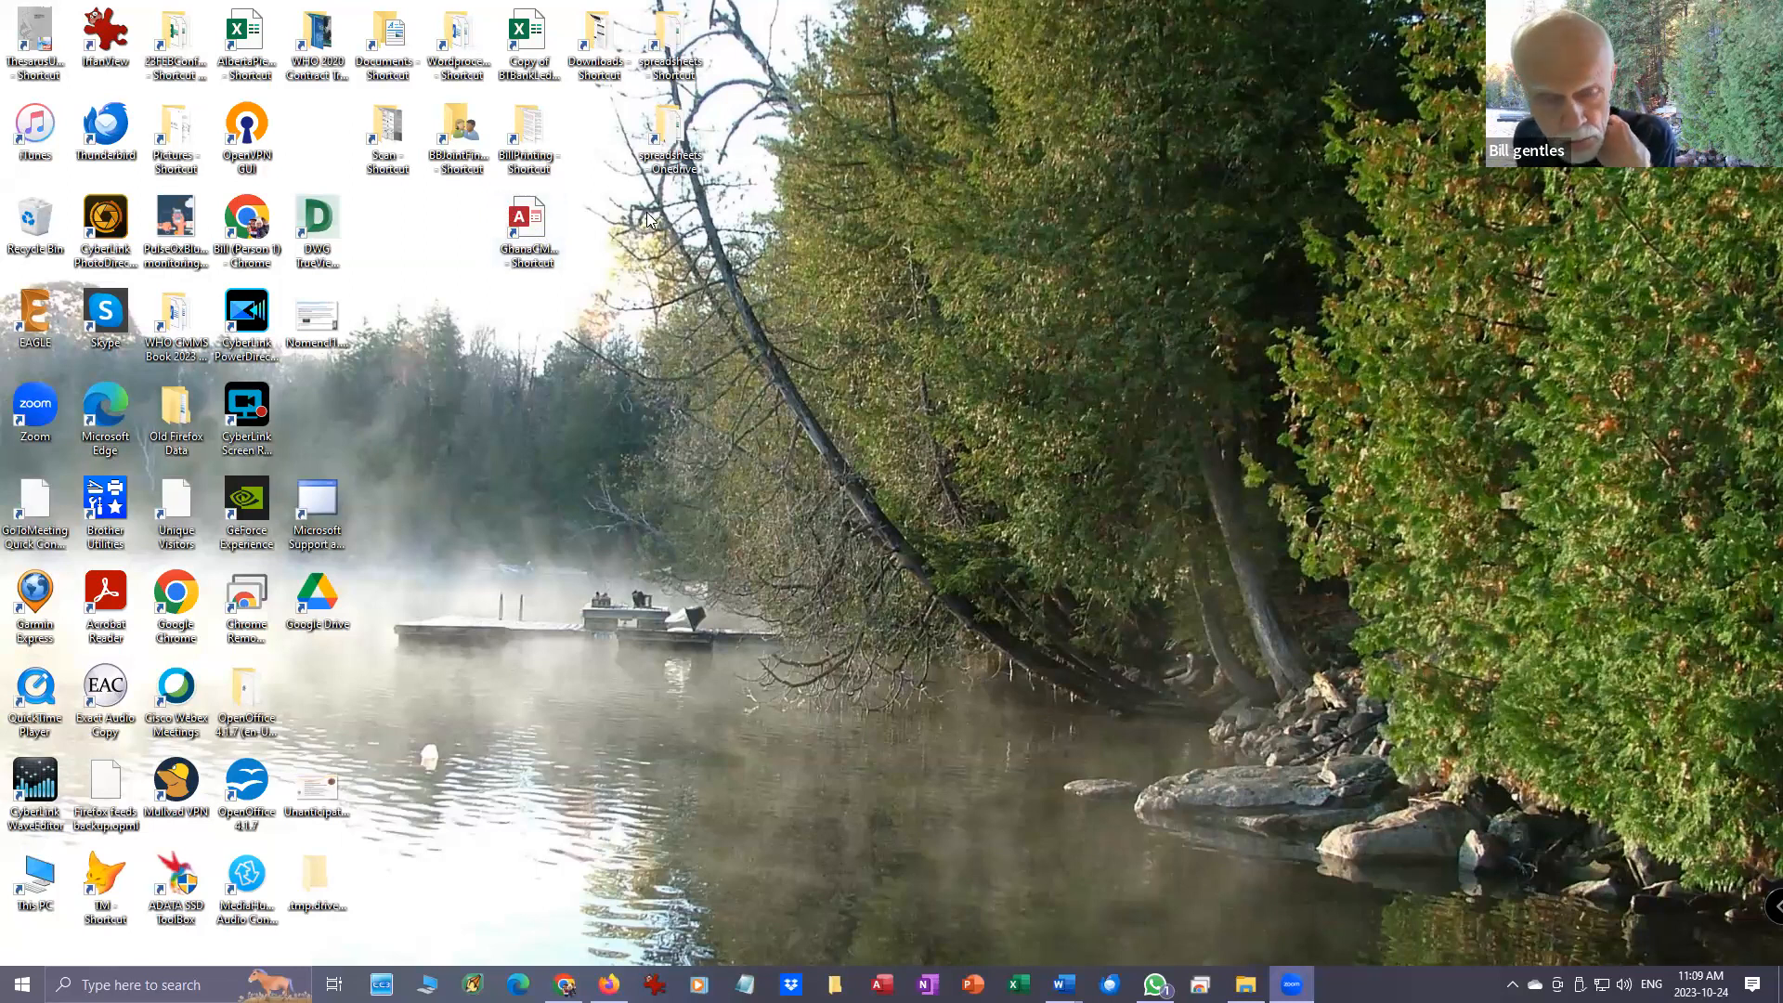
# - Open the 2020 CMMS Project GMH folder in File Explorer and sort its files by date modified, newest first
pyautogui.moveTo(1249, 984)
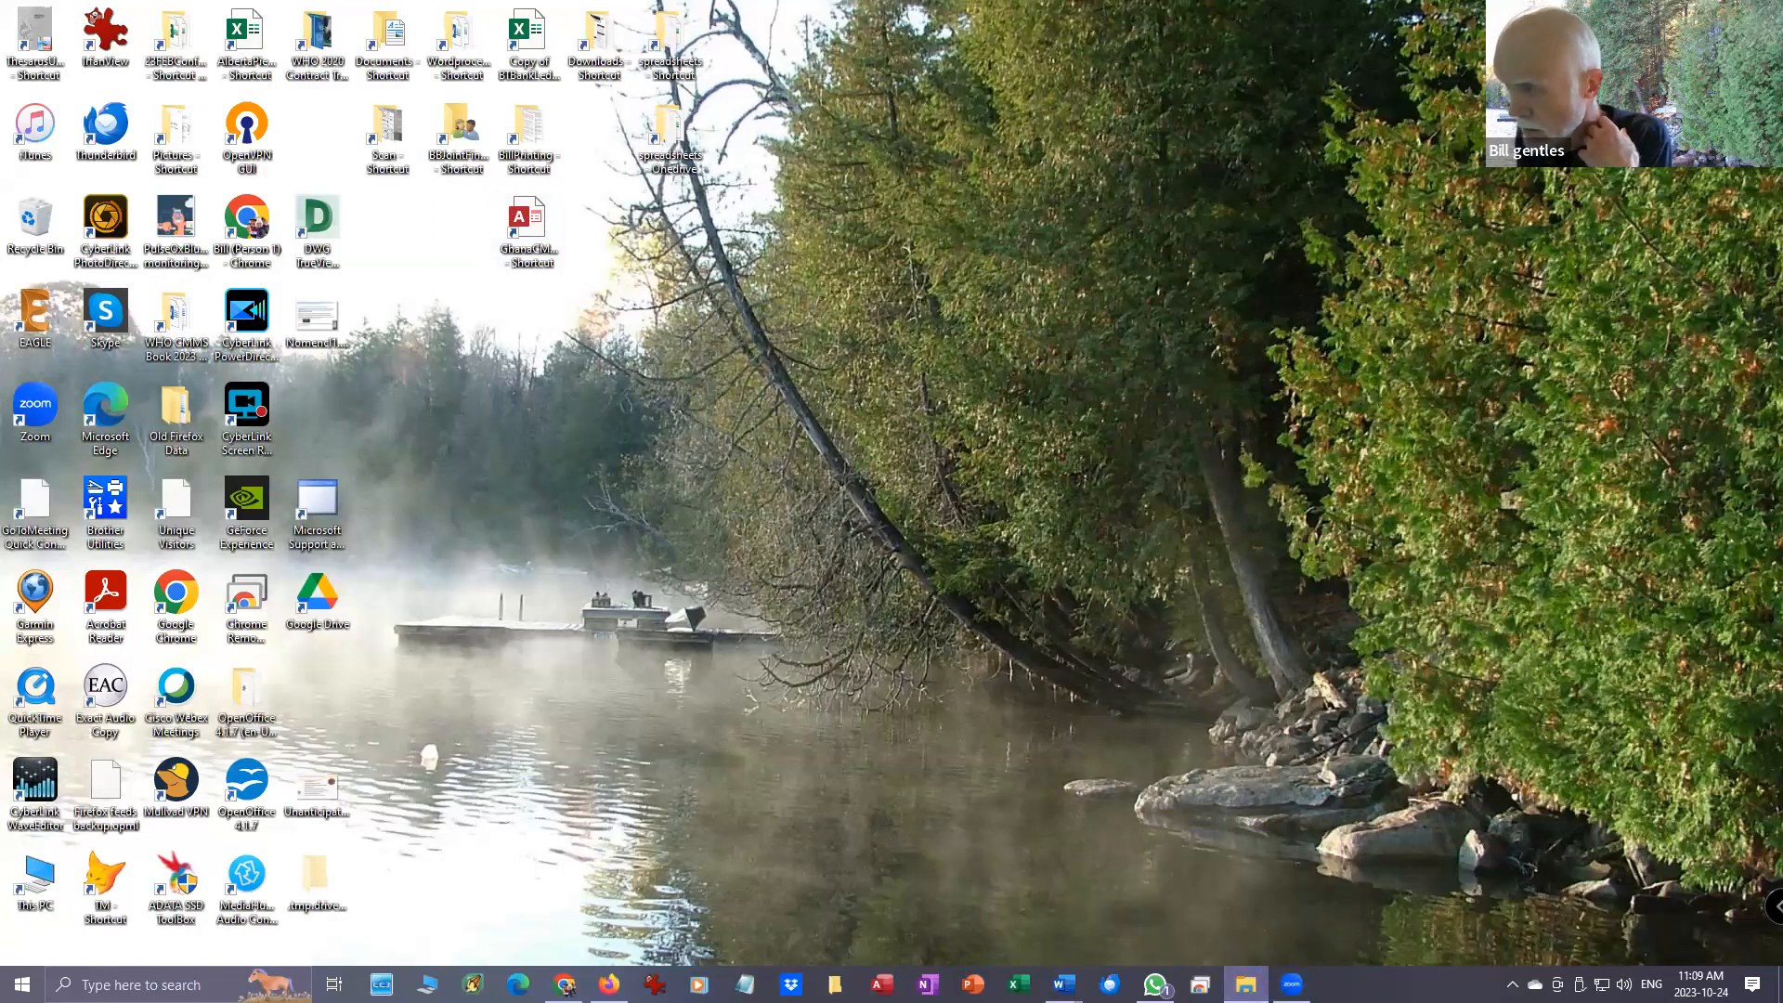
pyautogui.scroll(20, 1311, 444)
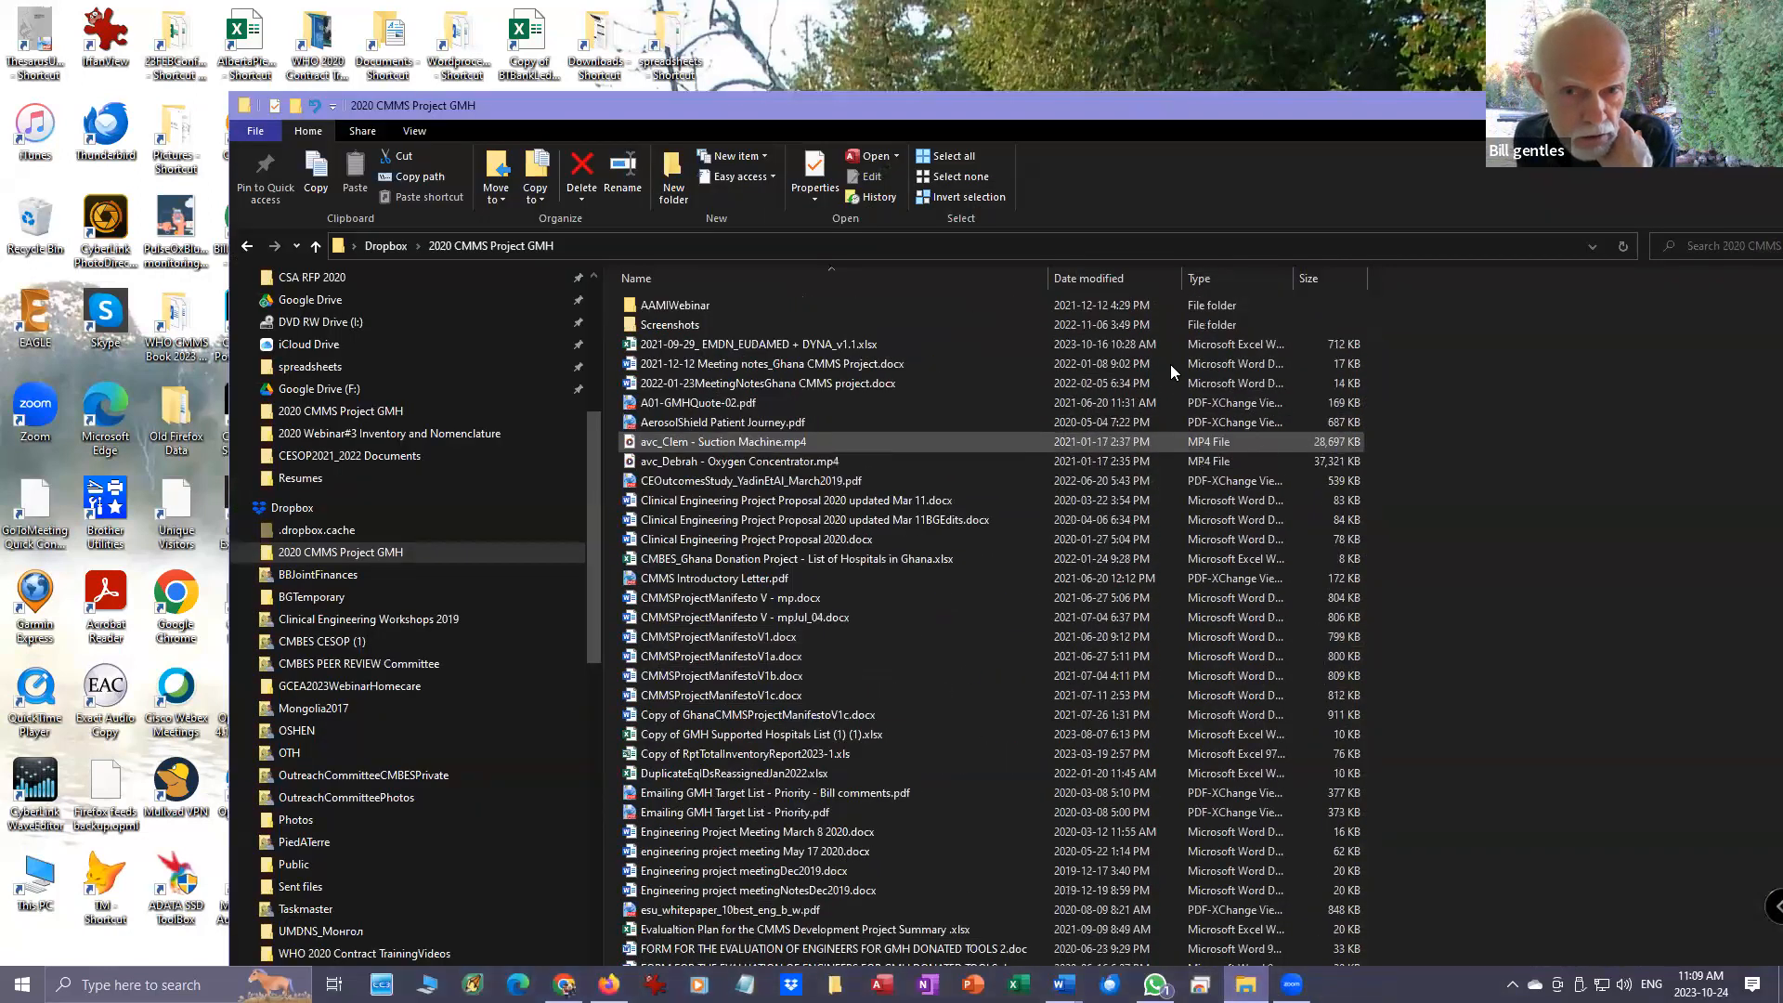
pyautogui.click(1114, 278)
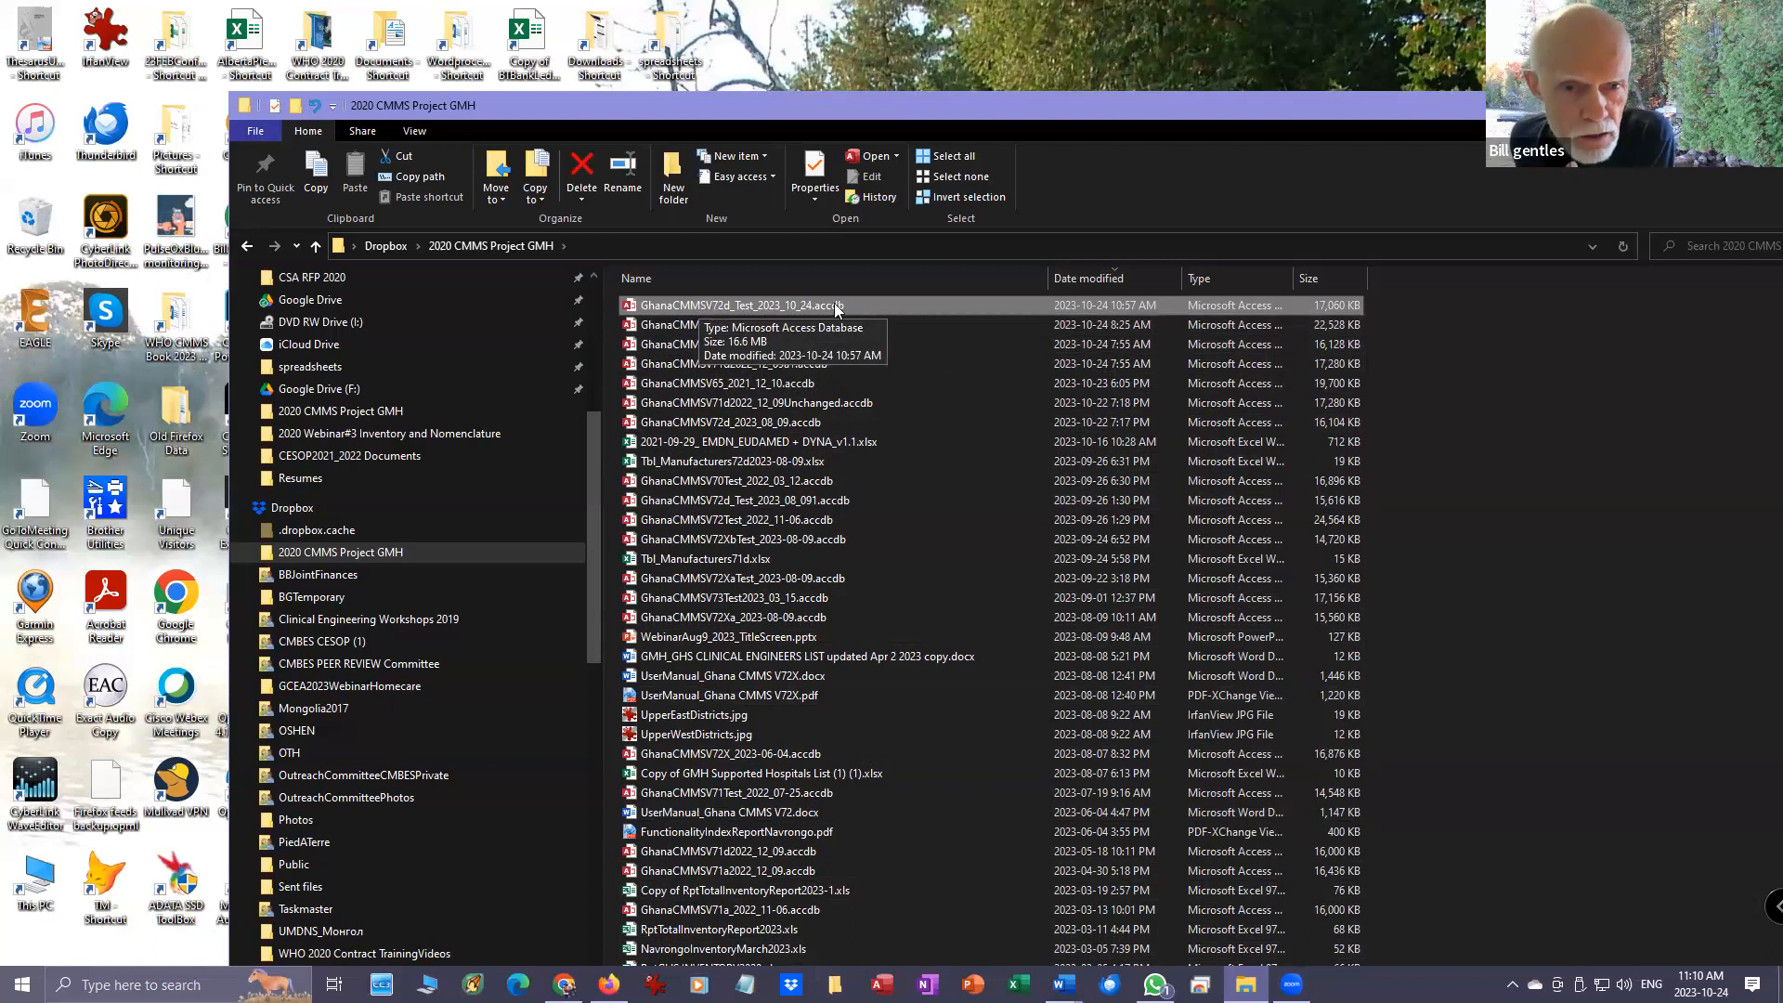
# - Show the Send to destinations for GhanaCMMSV72d_Test_2023_10_24.accdb, where a desktop shortcut can be created
pyautogui.doubleClick(897, 308)
pyautogui.rightClick(897, 308)
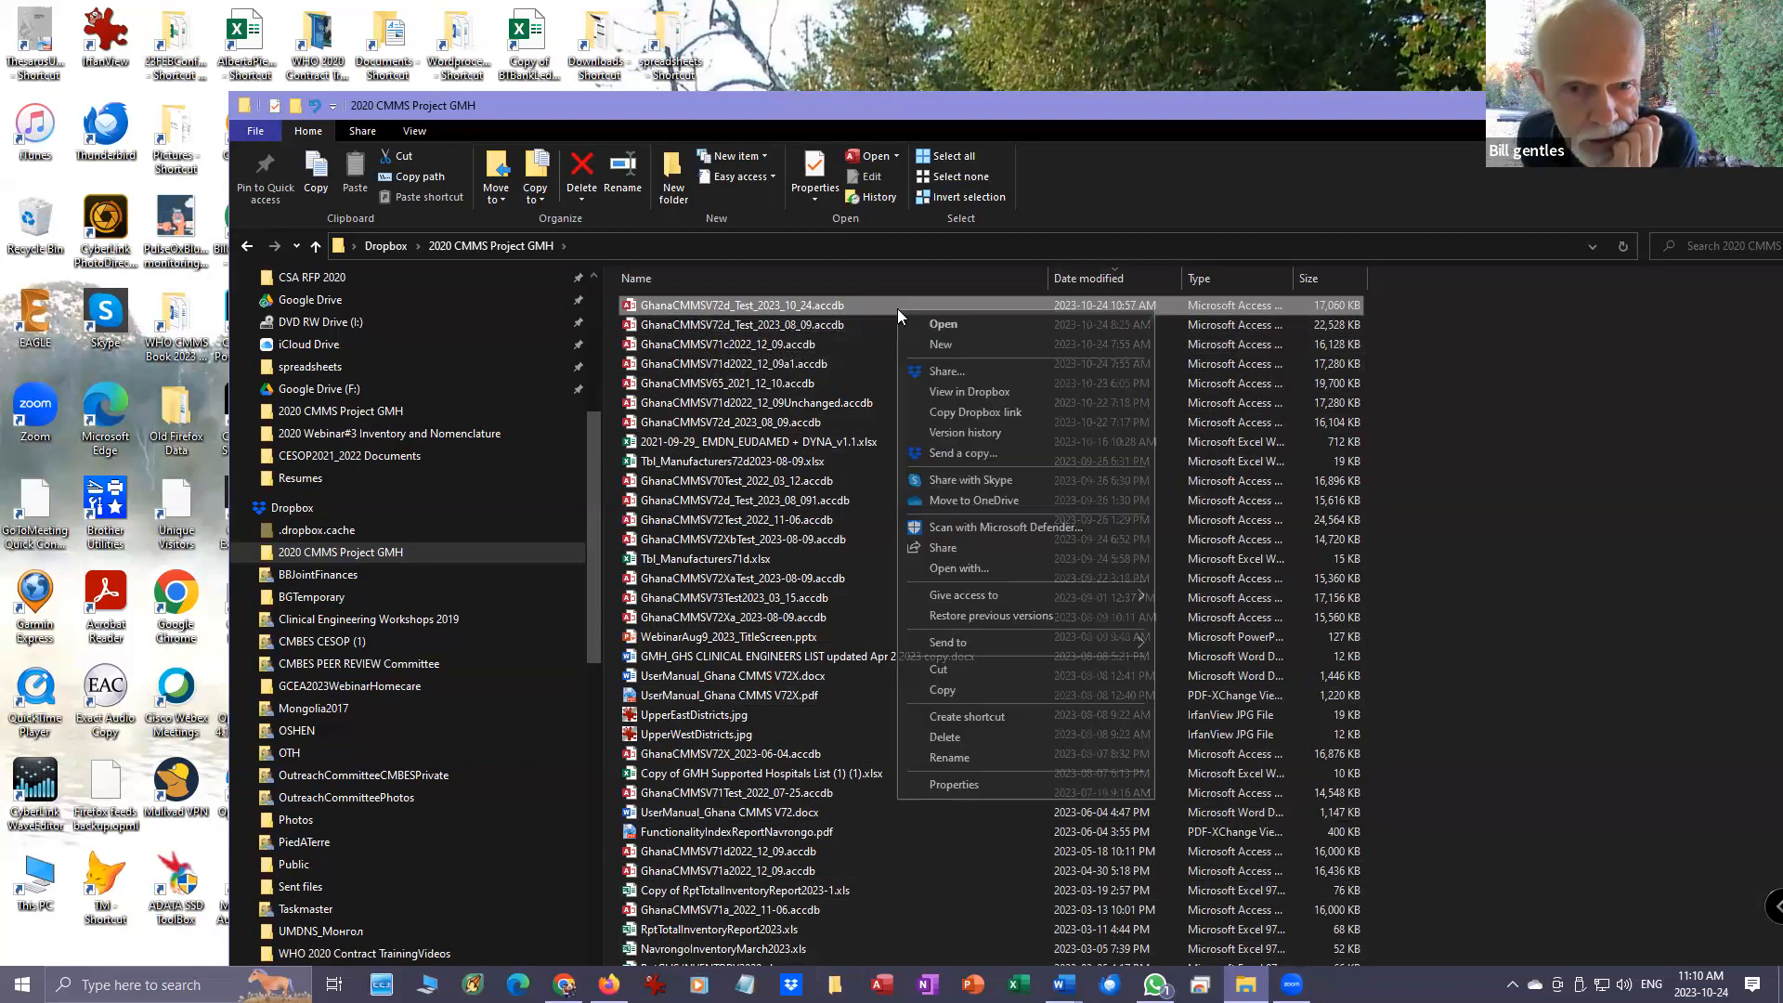
pyautogui.moveTo(1049, 641)
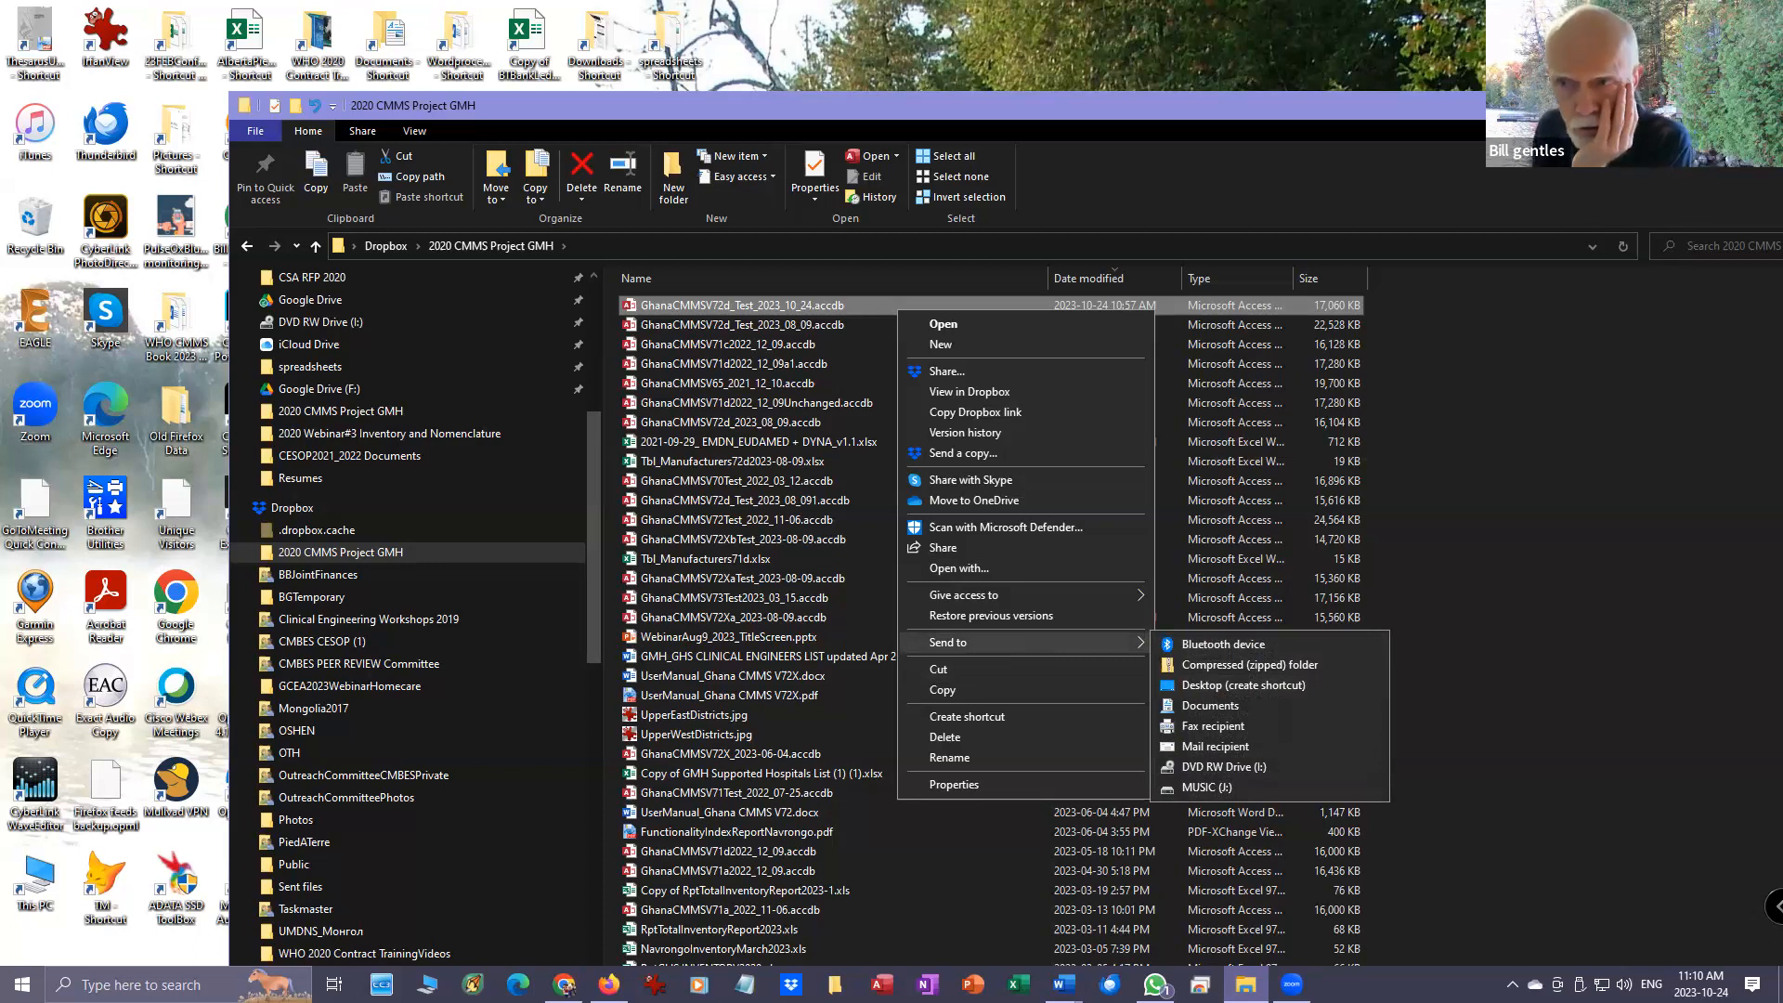
# - Close the project folder window and open the Ghana CMMS database in Microsoft Access from its desktop shortcut
pyautogui.click(1754, 105)
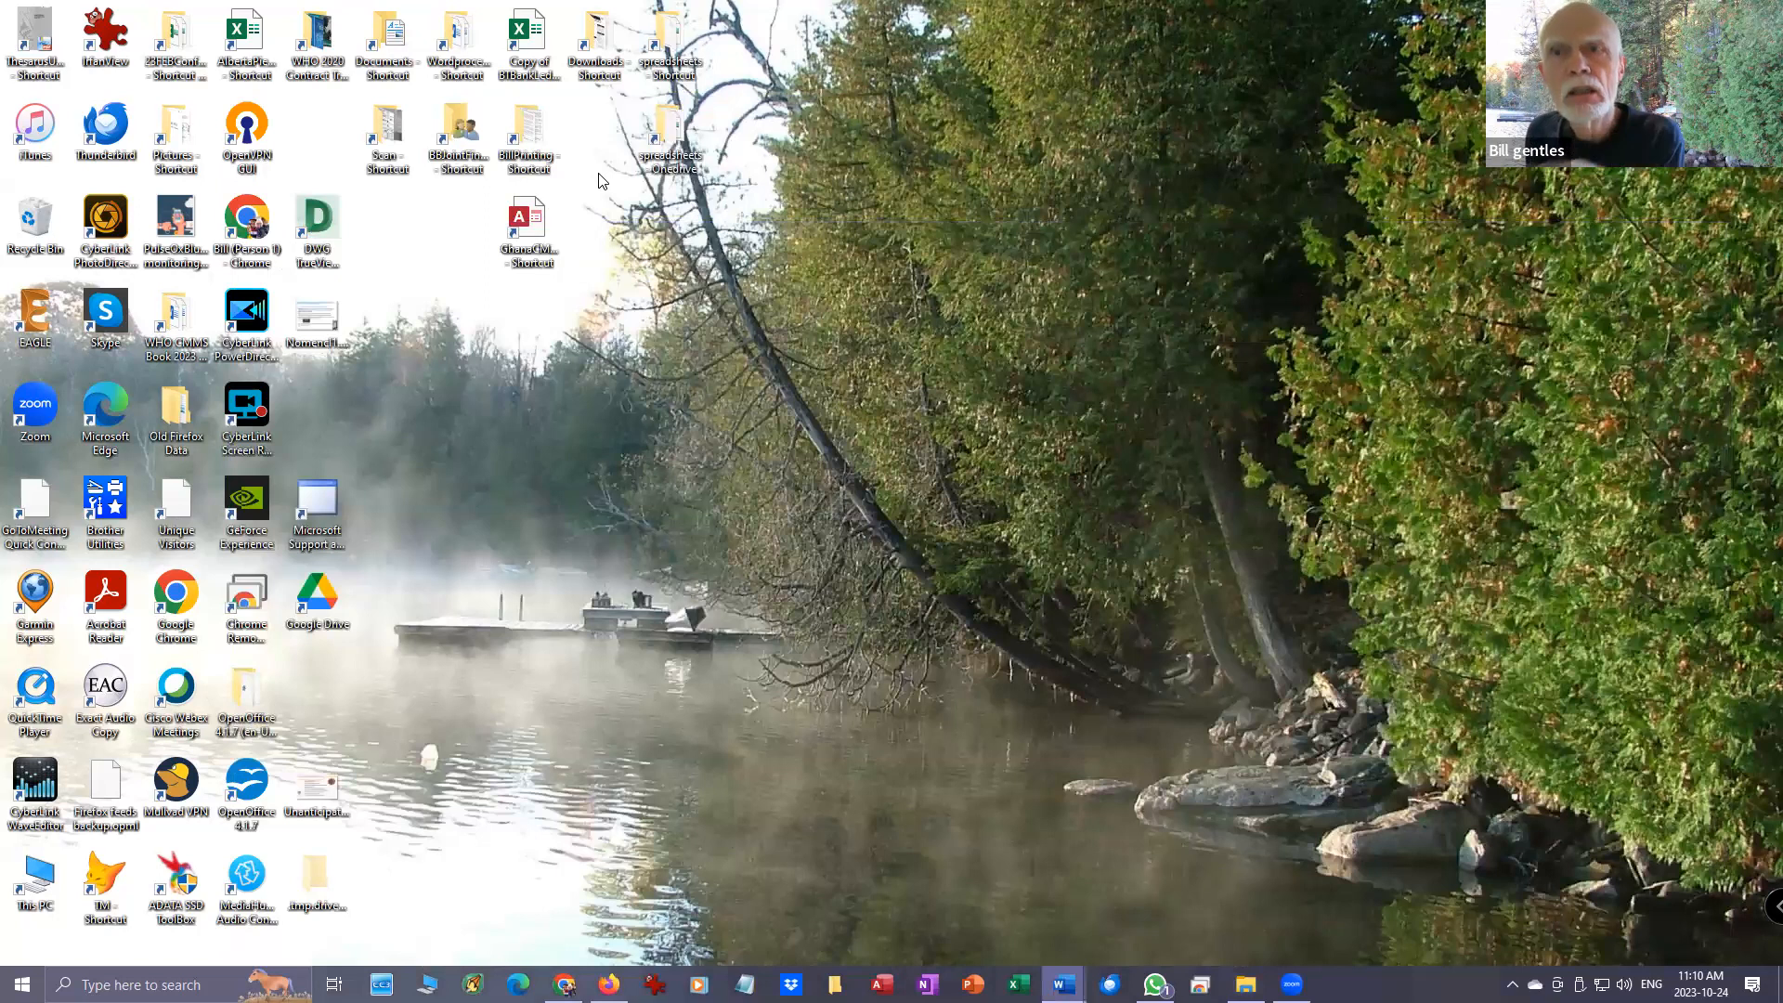
pyautogui.doubleClick(531, 223)
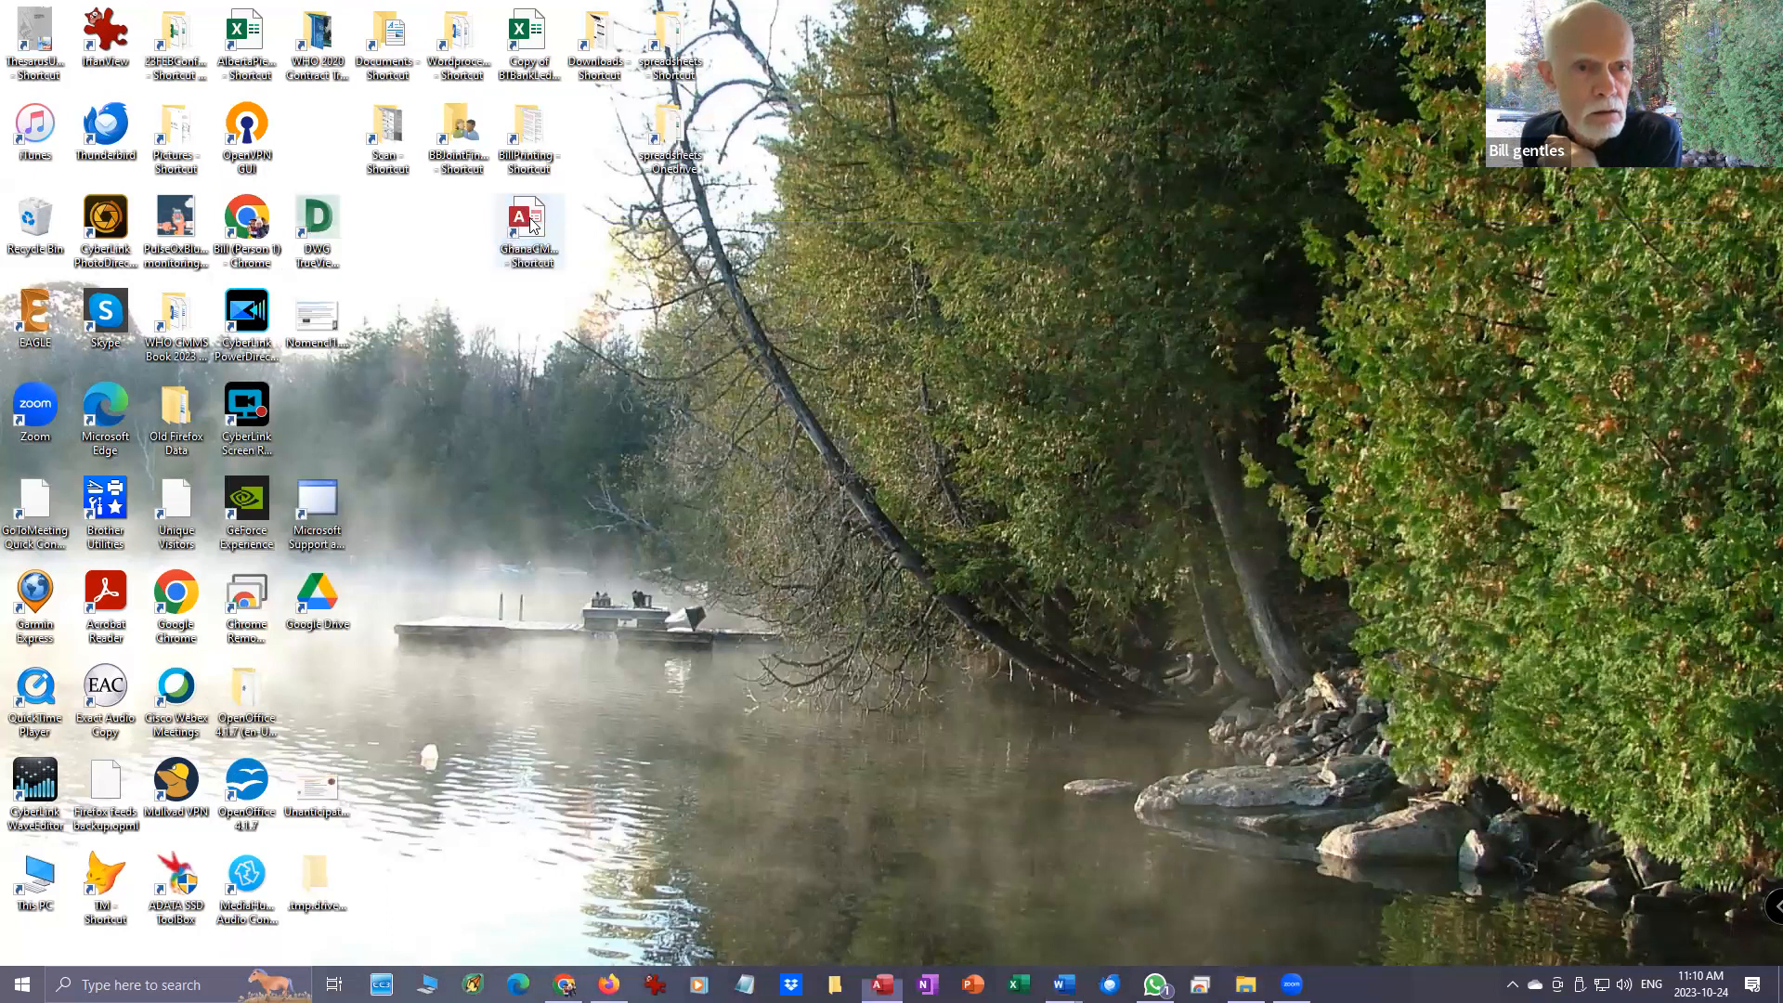
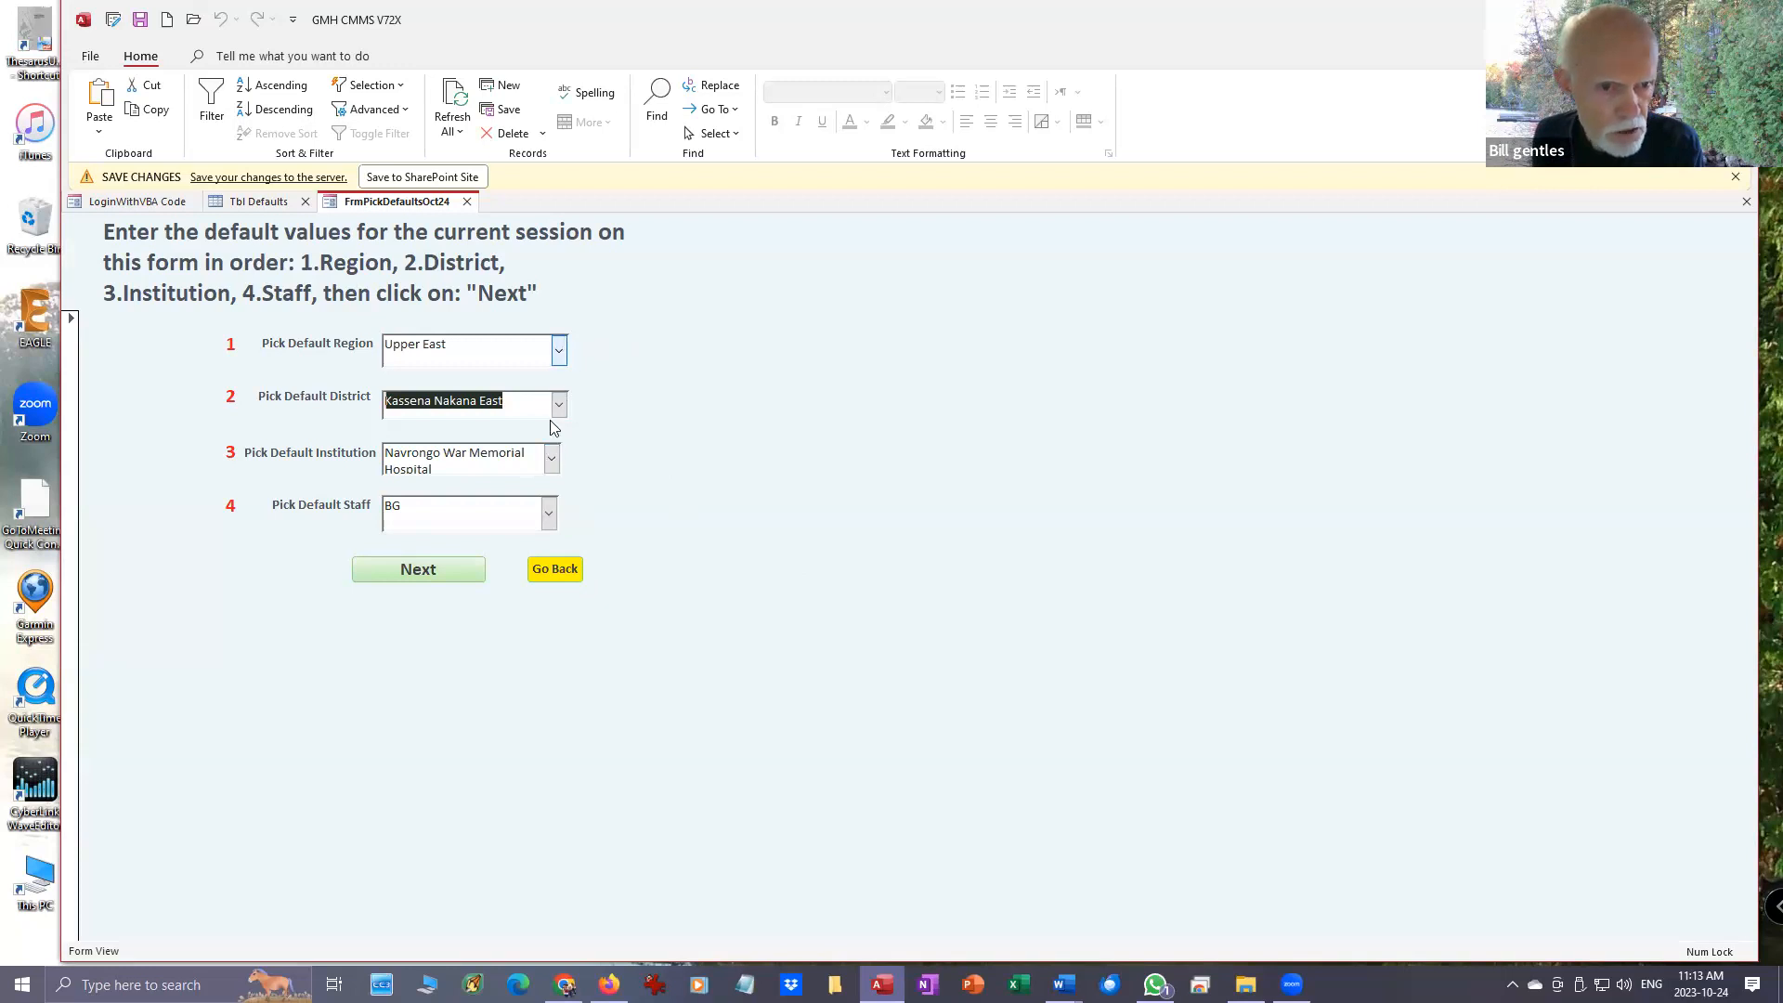
# - Examine the available choices for the session's default region, district and institution
pyautogui.click(559, 353)
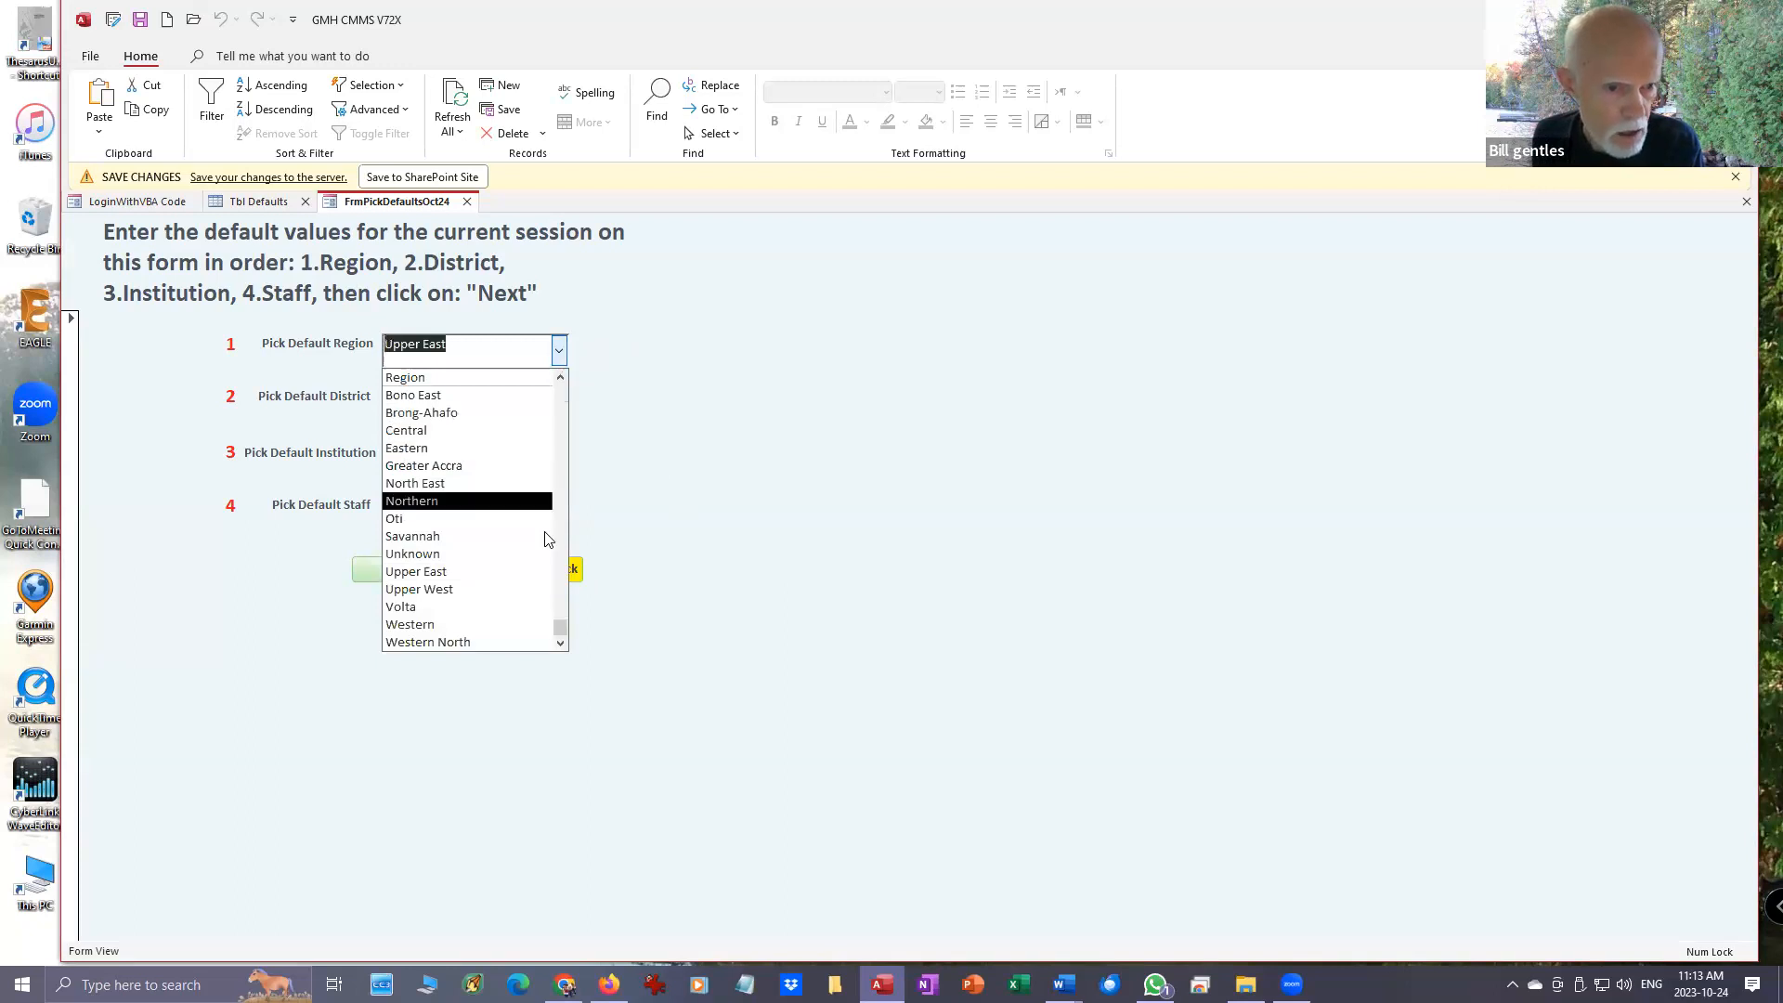
pyautogui.click(559, 357)
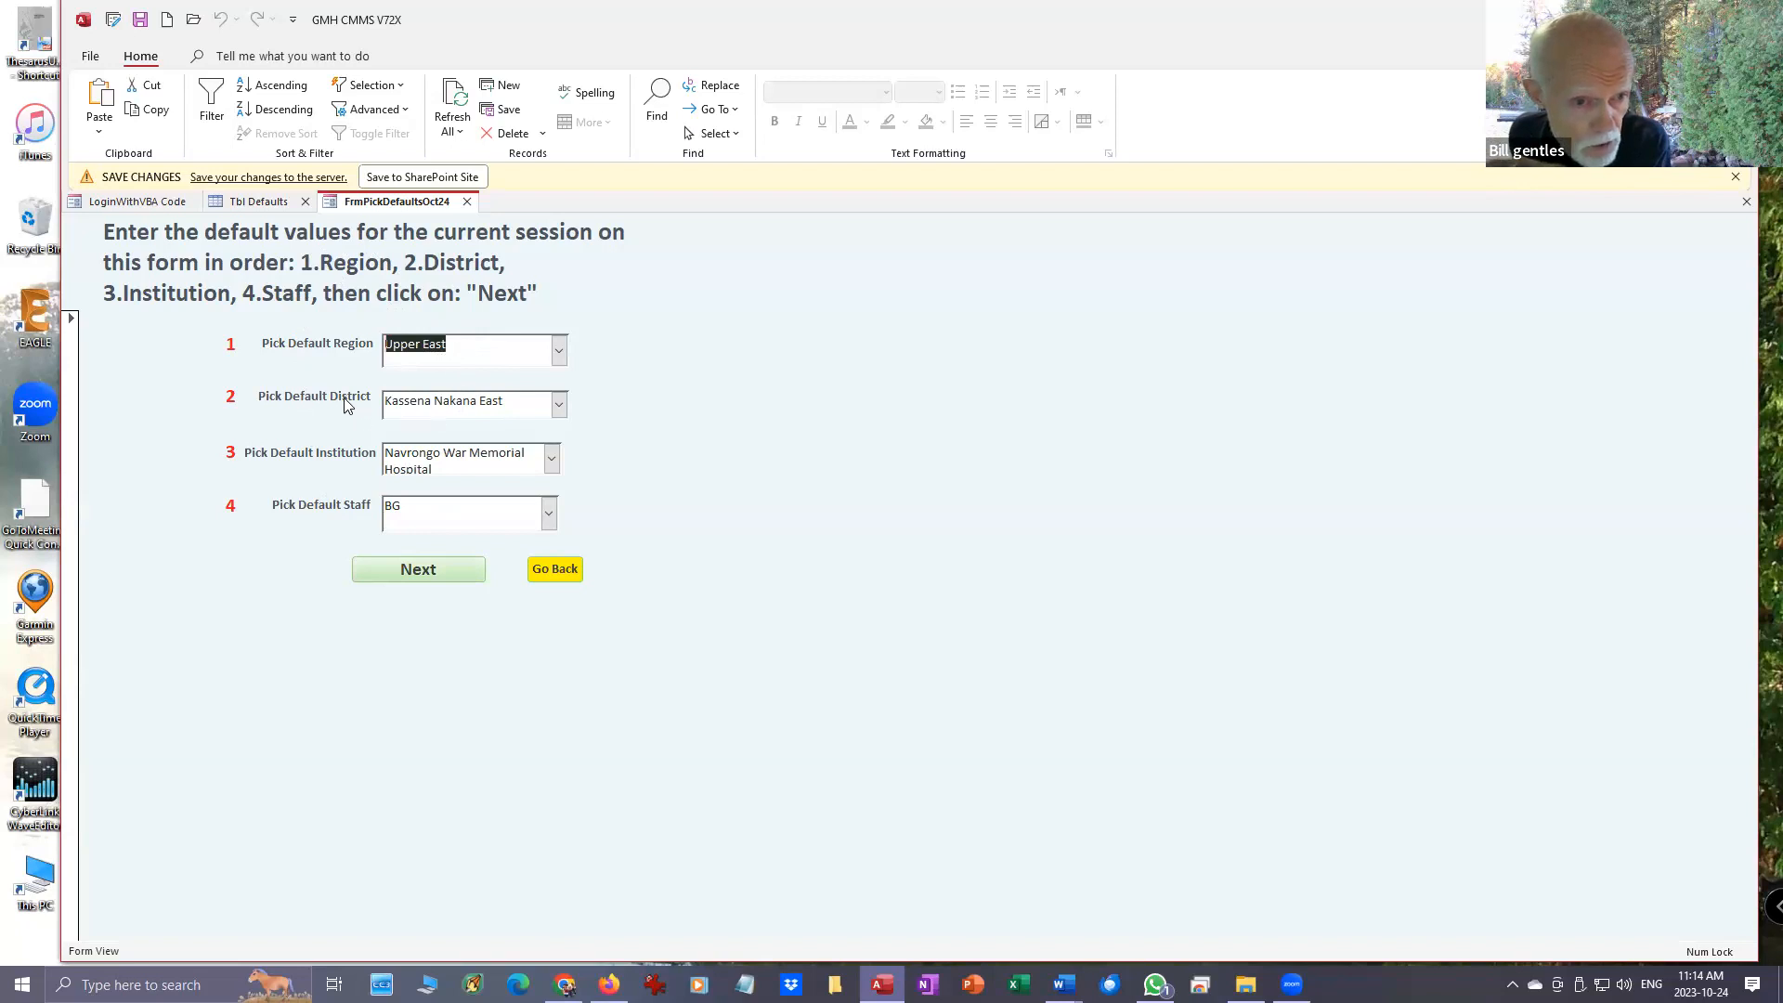
pyautogui.click(560, 404)
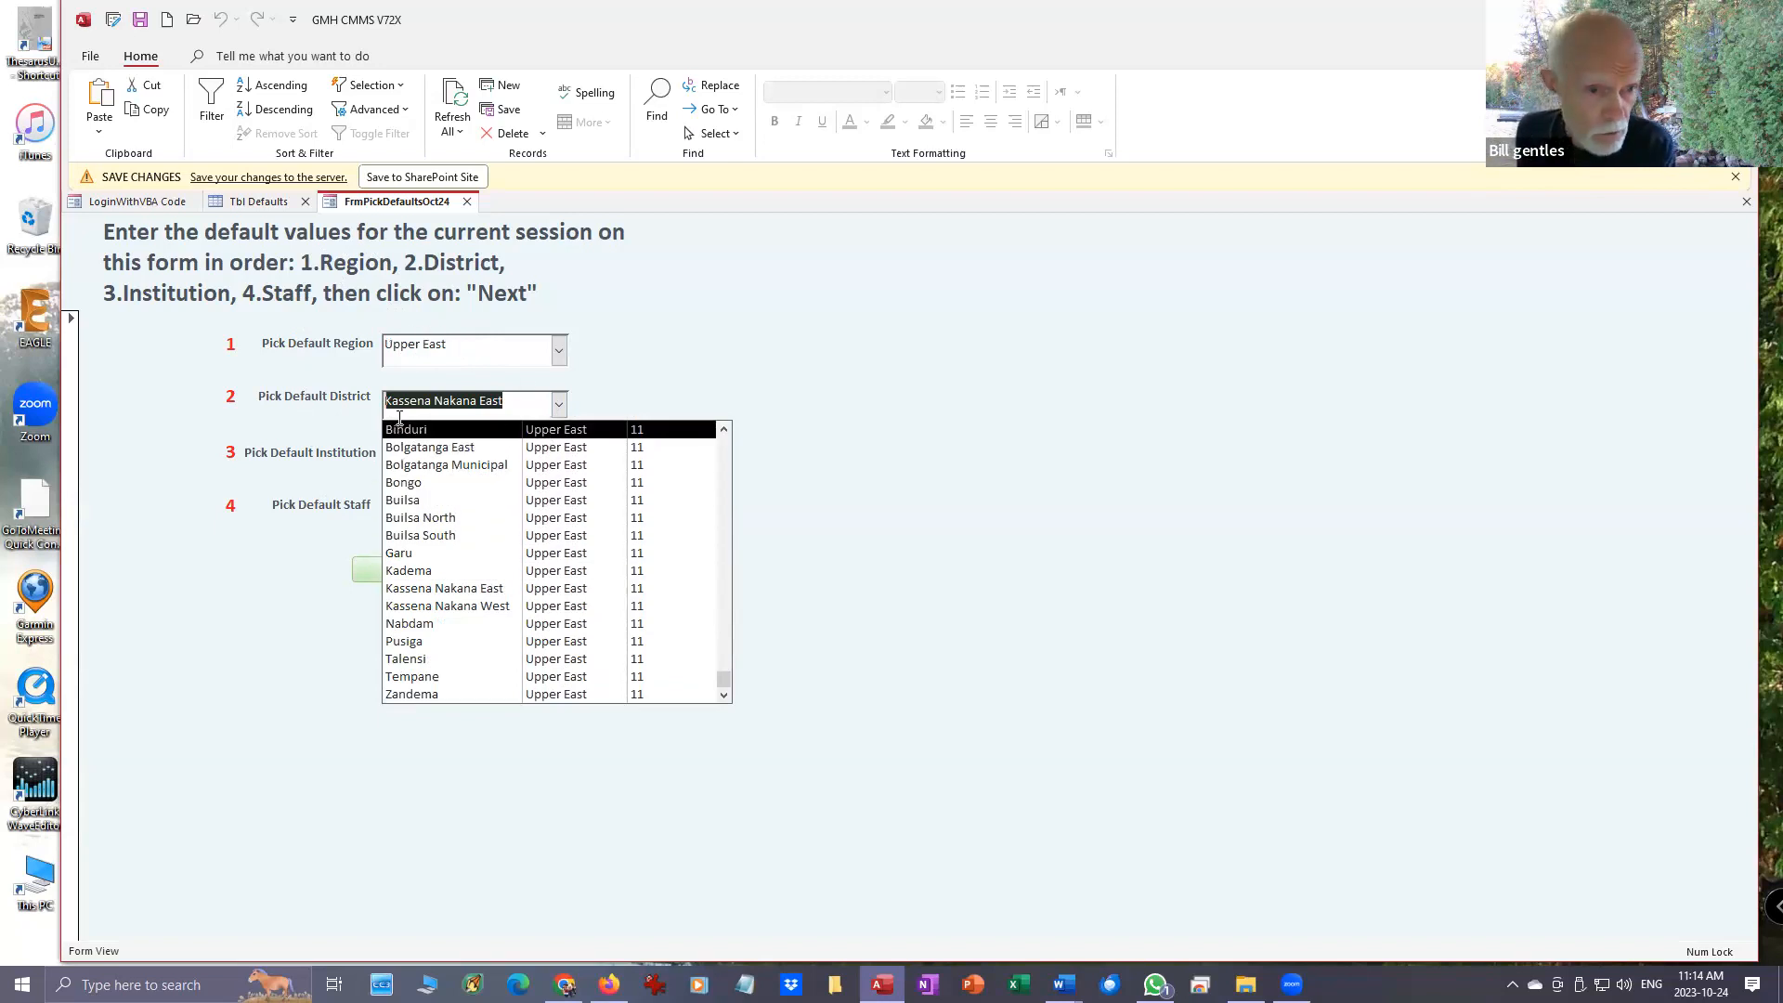
pyautogui.click(653, 383)
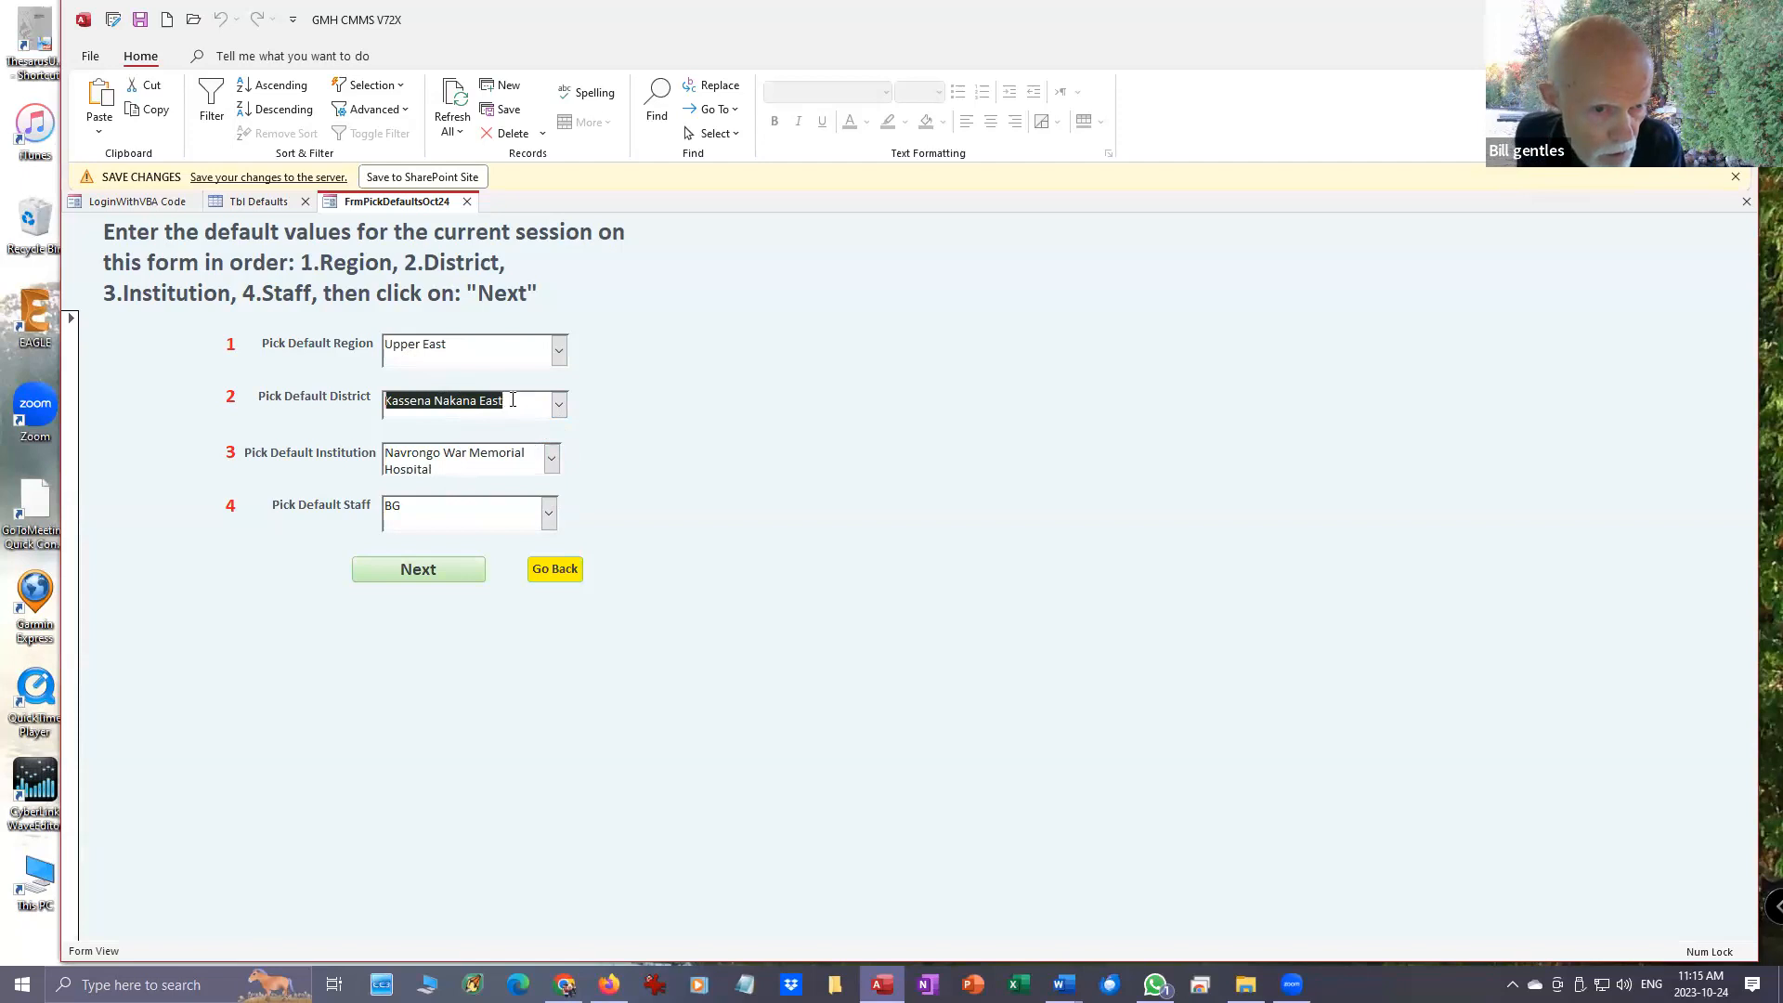
pyautogui.click(553, 460)
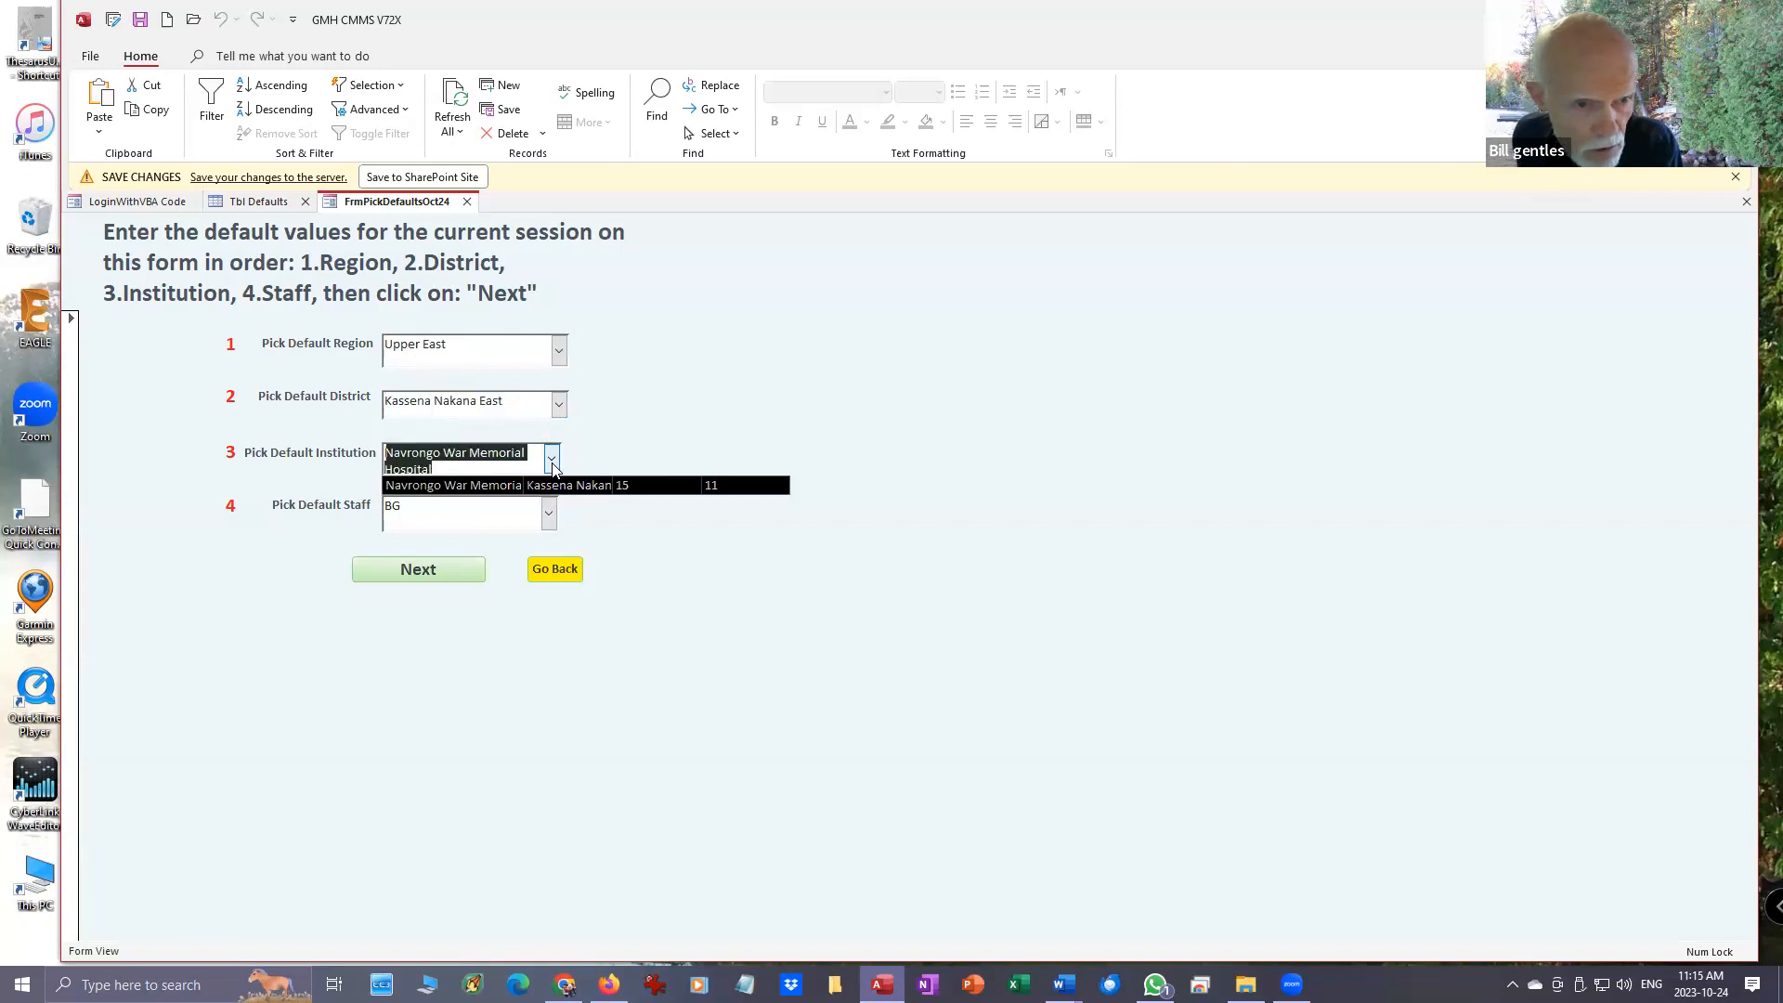
pyautogui.click(553, 462)
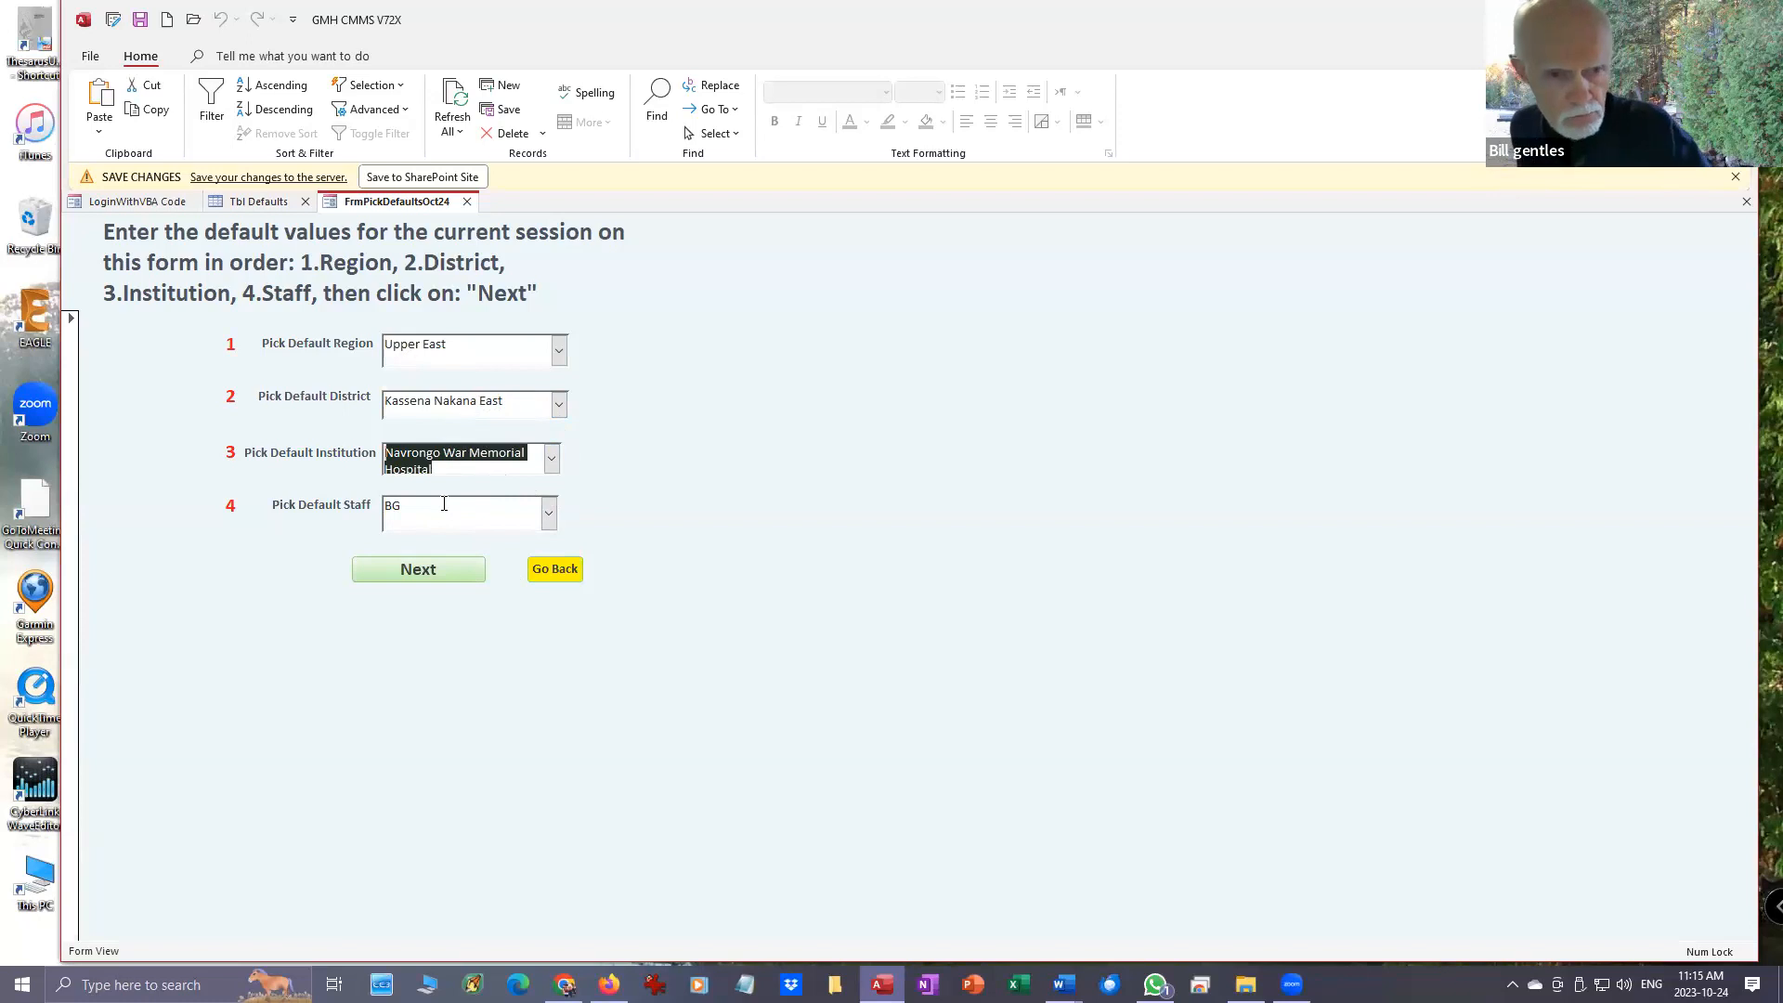
# - Accept the session defaults to reach the home form, and open the Asset Register Actions form
pyautogui.click(464, 570)
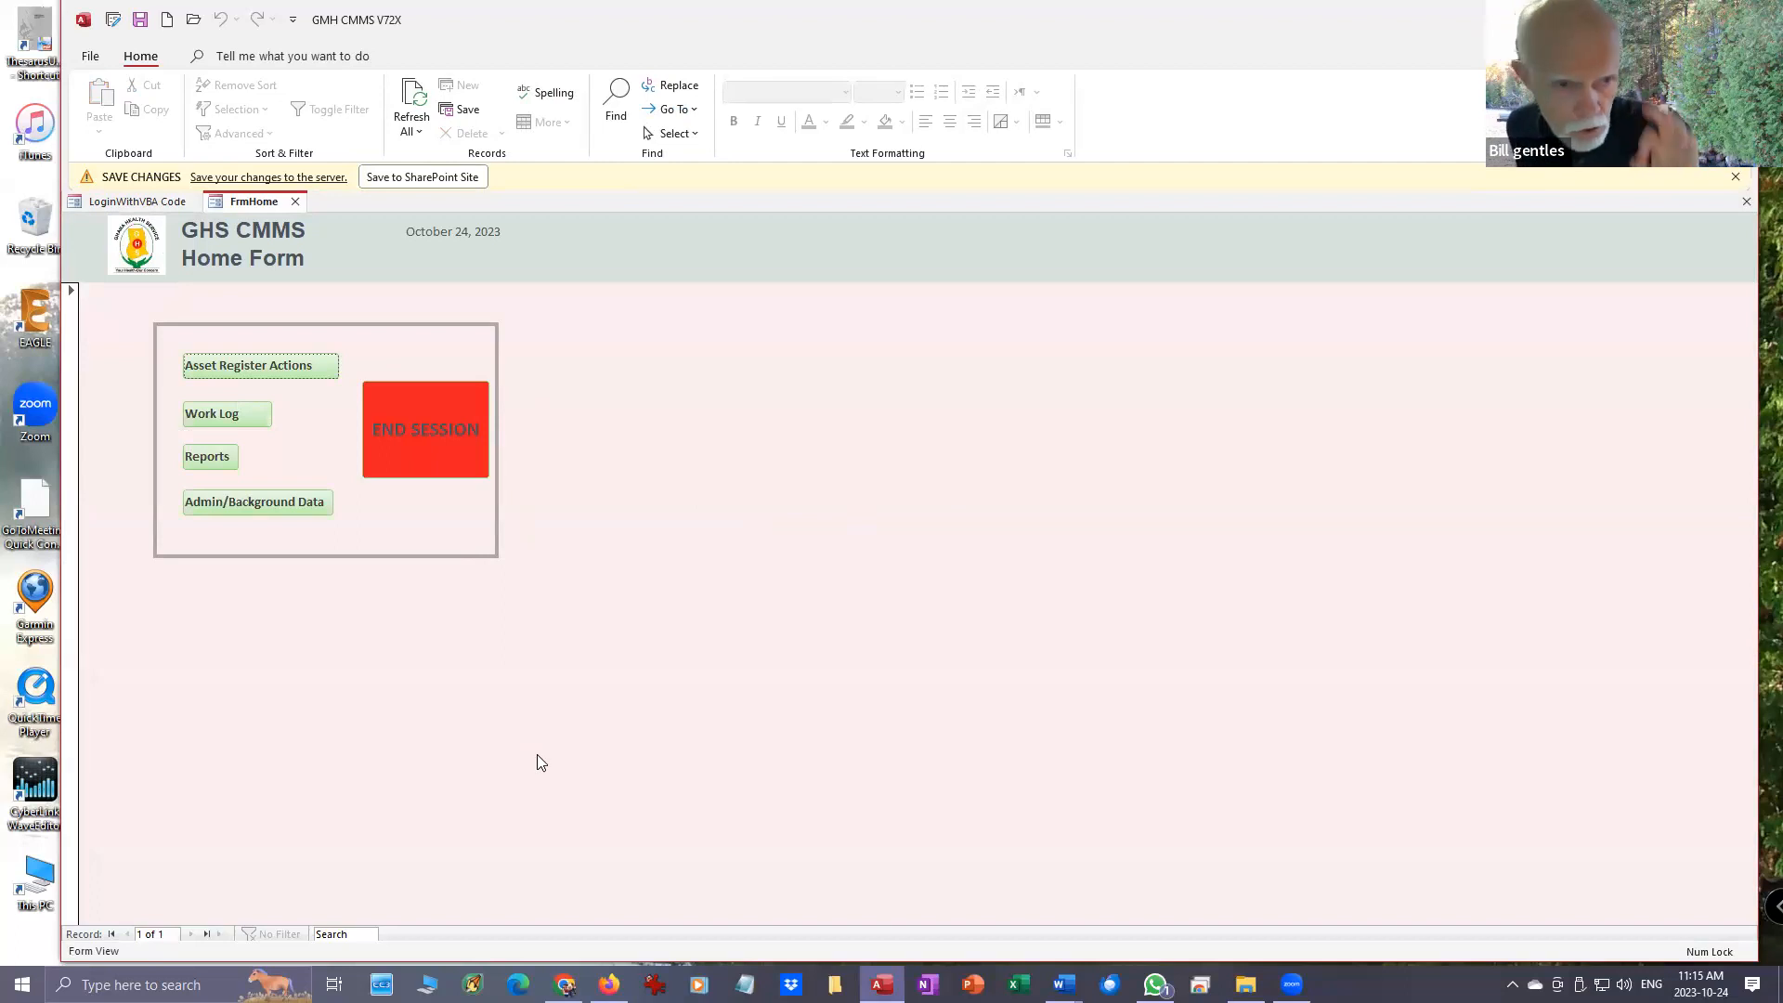
pyautogui.click(273, 368)
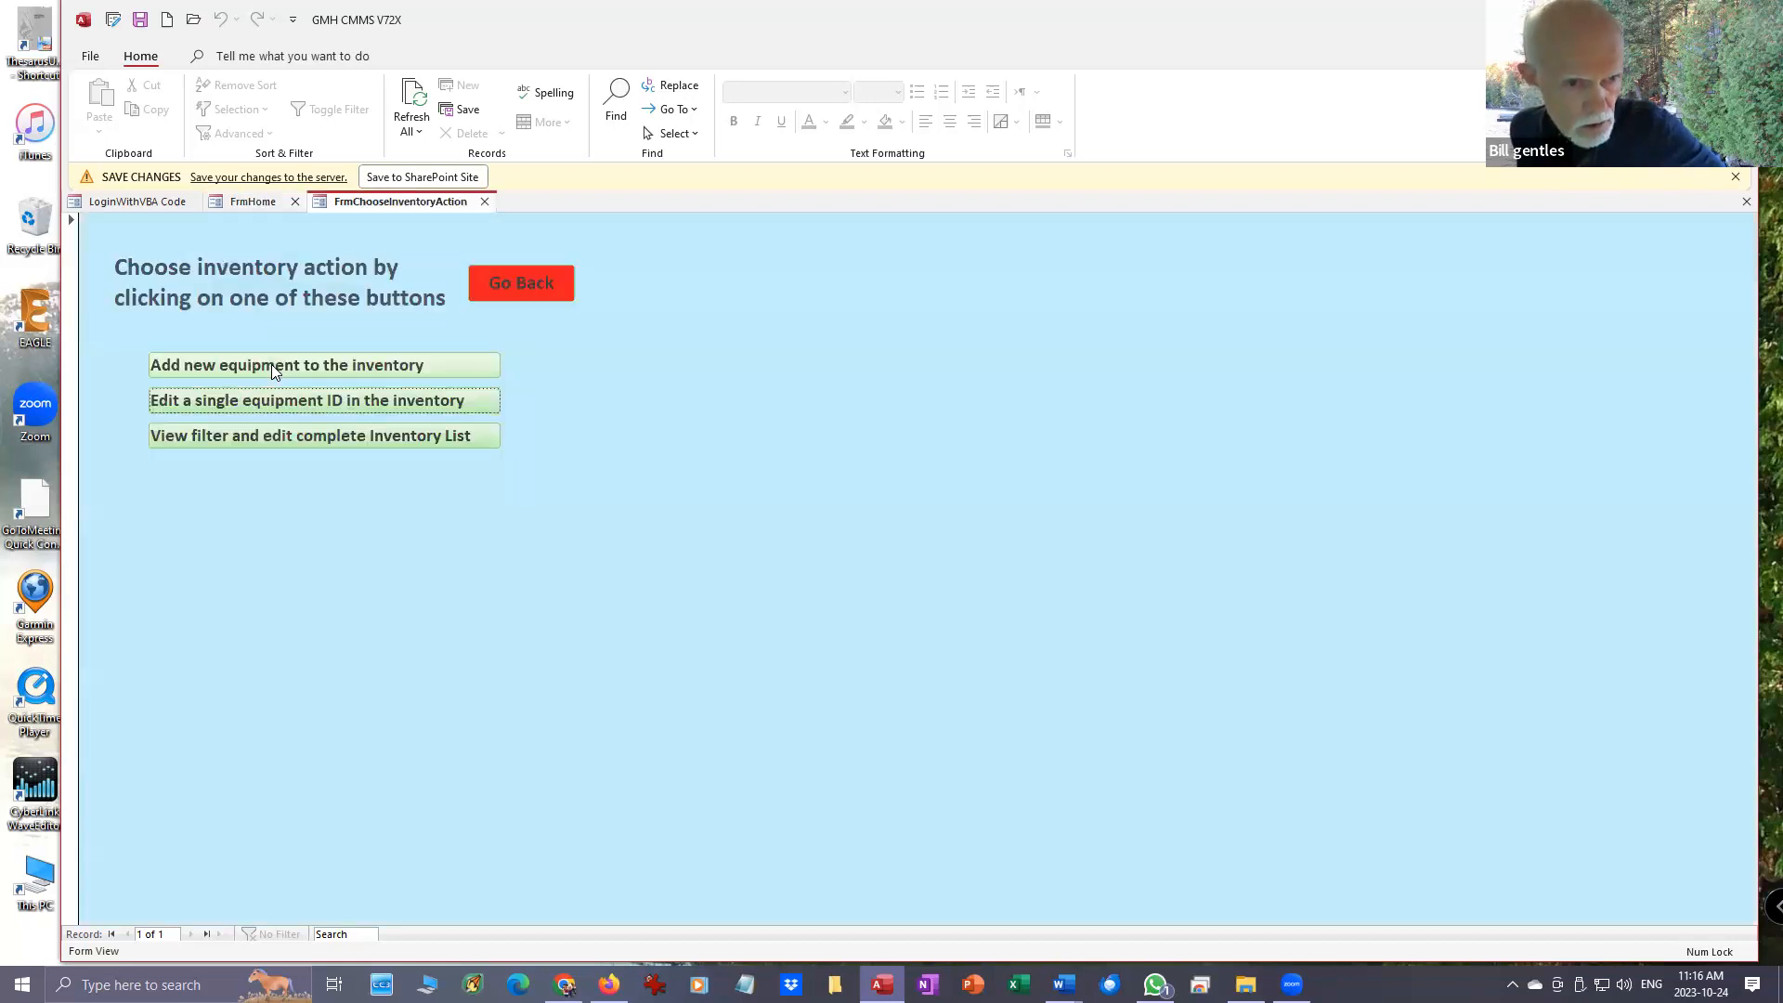
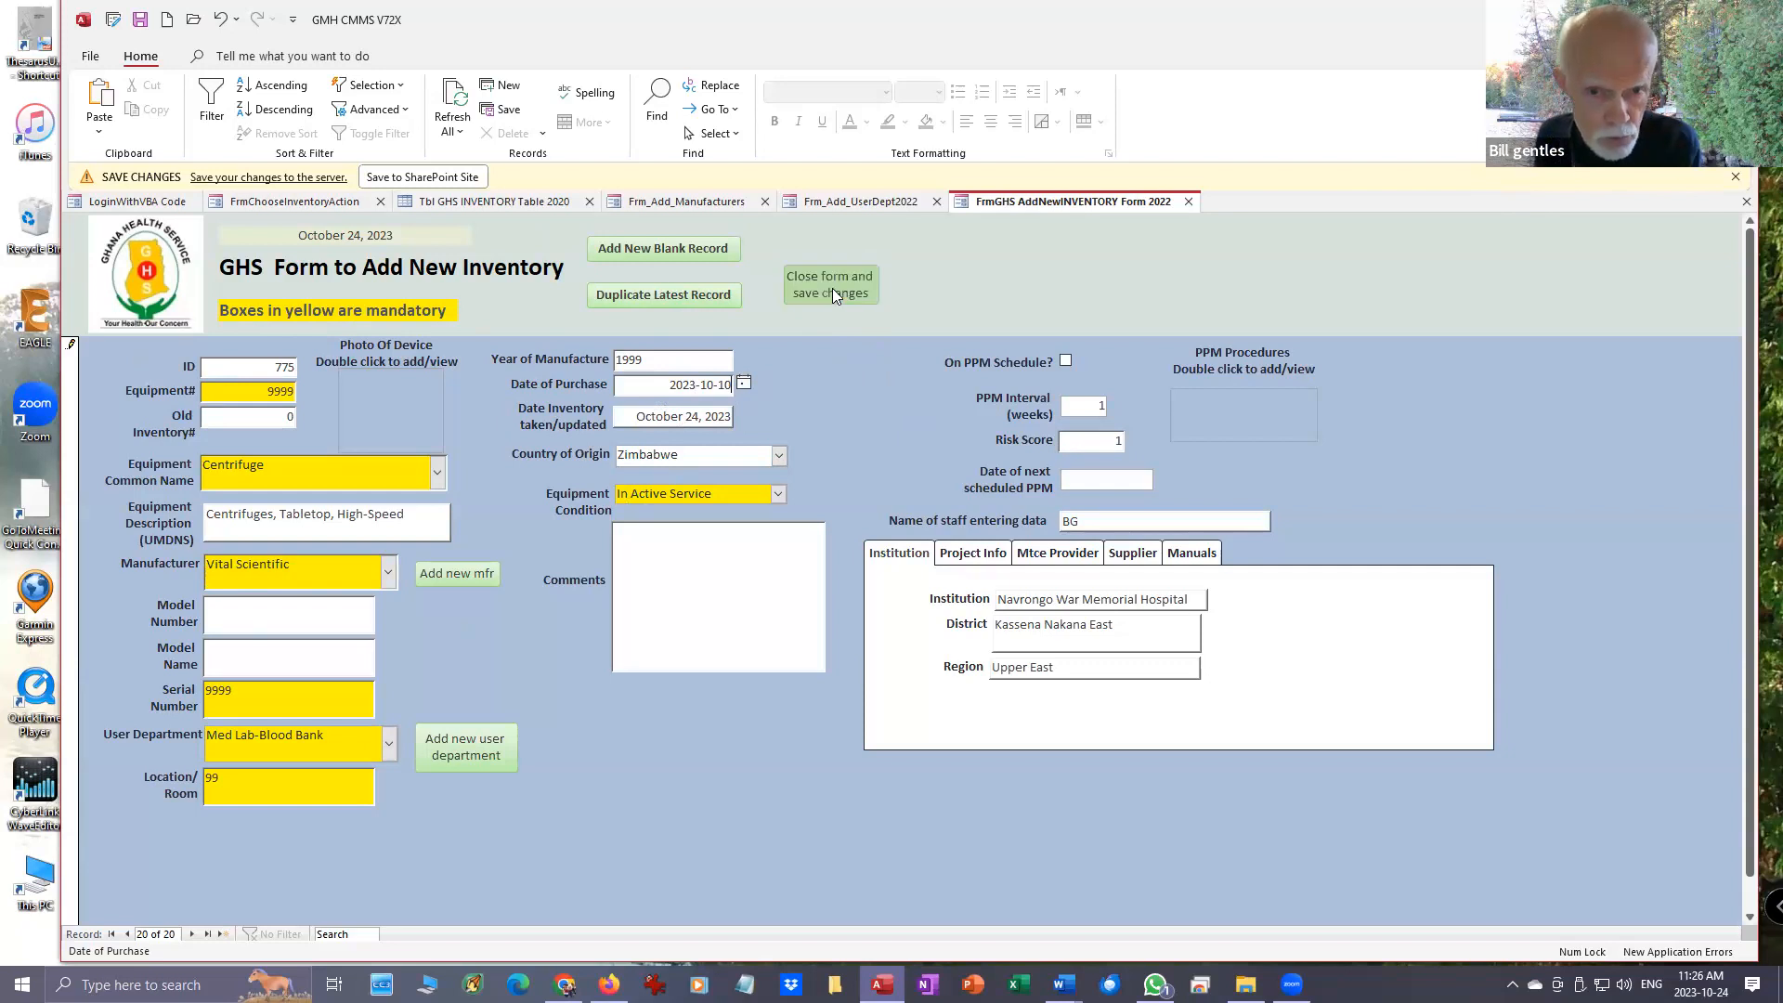
# - Save and close the new inventory record, and look through the complete inventory list
pyautogui.click(832, 293)
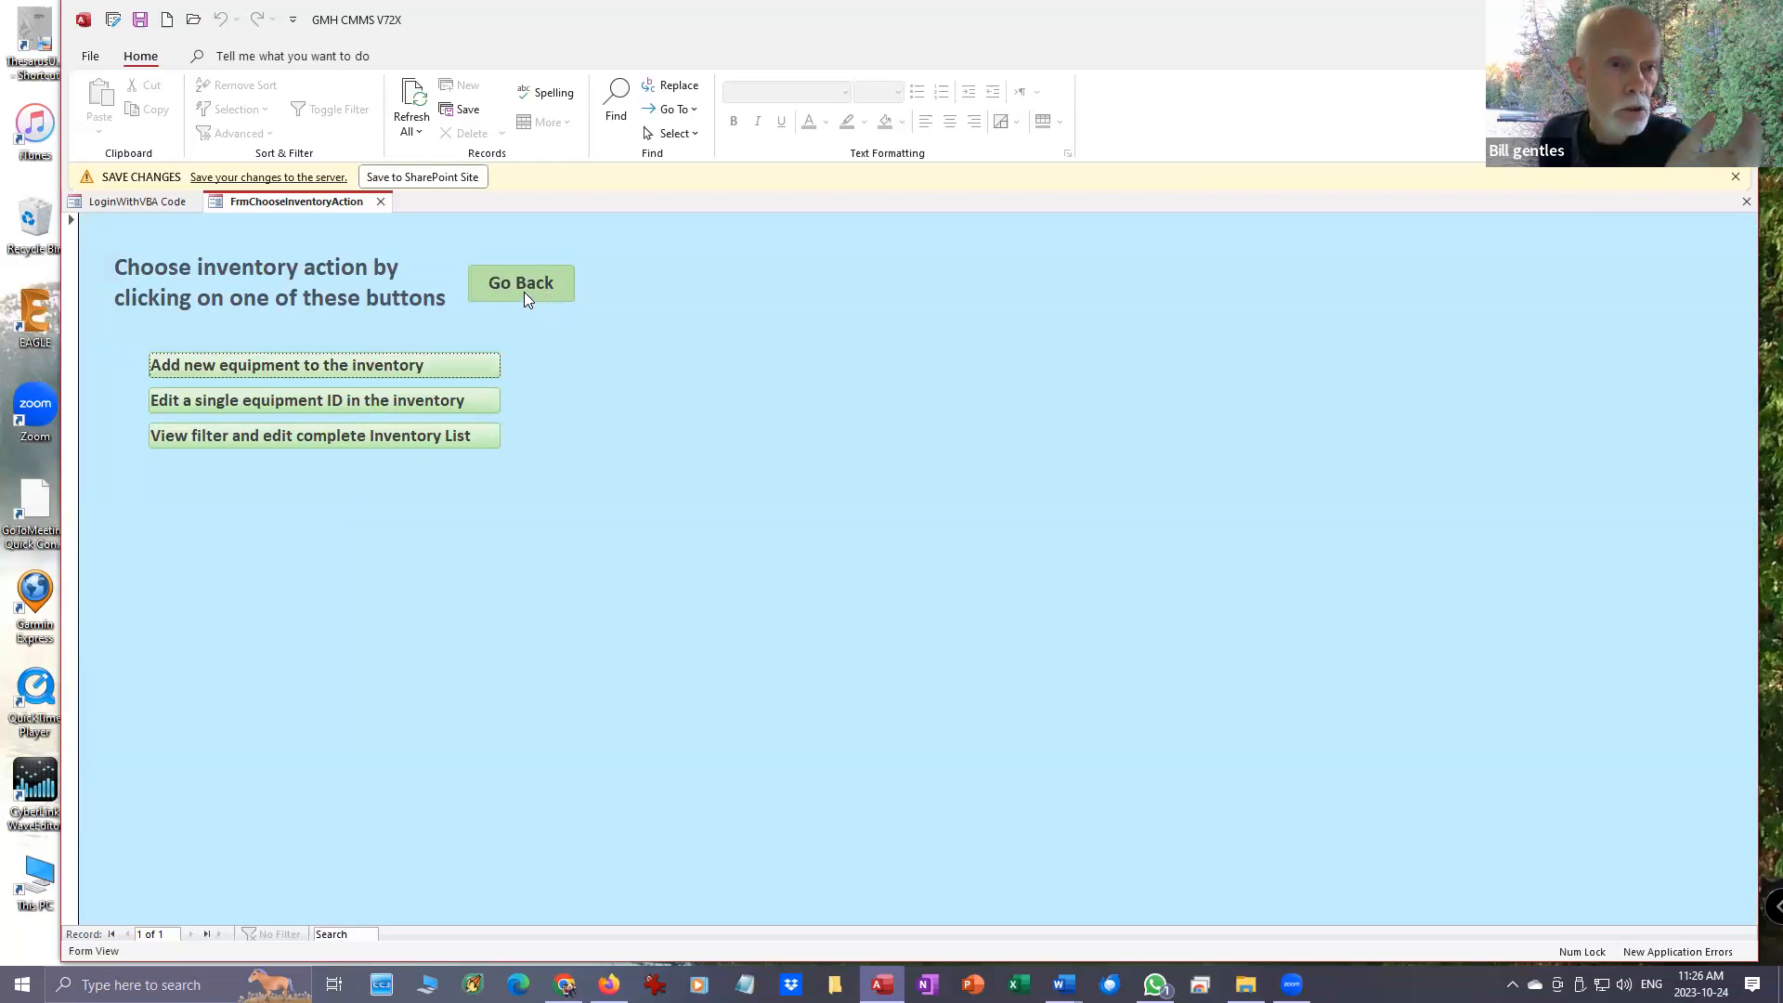
pyautogui.click(379, 433)
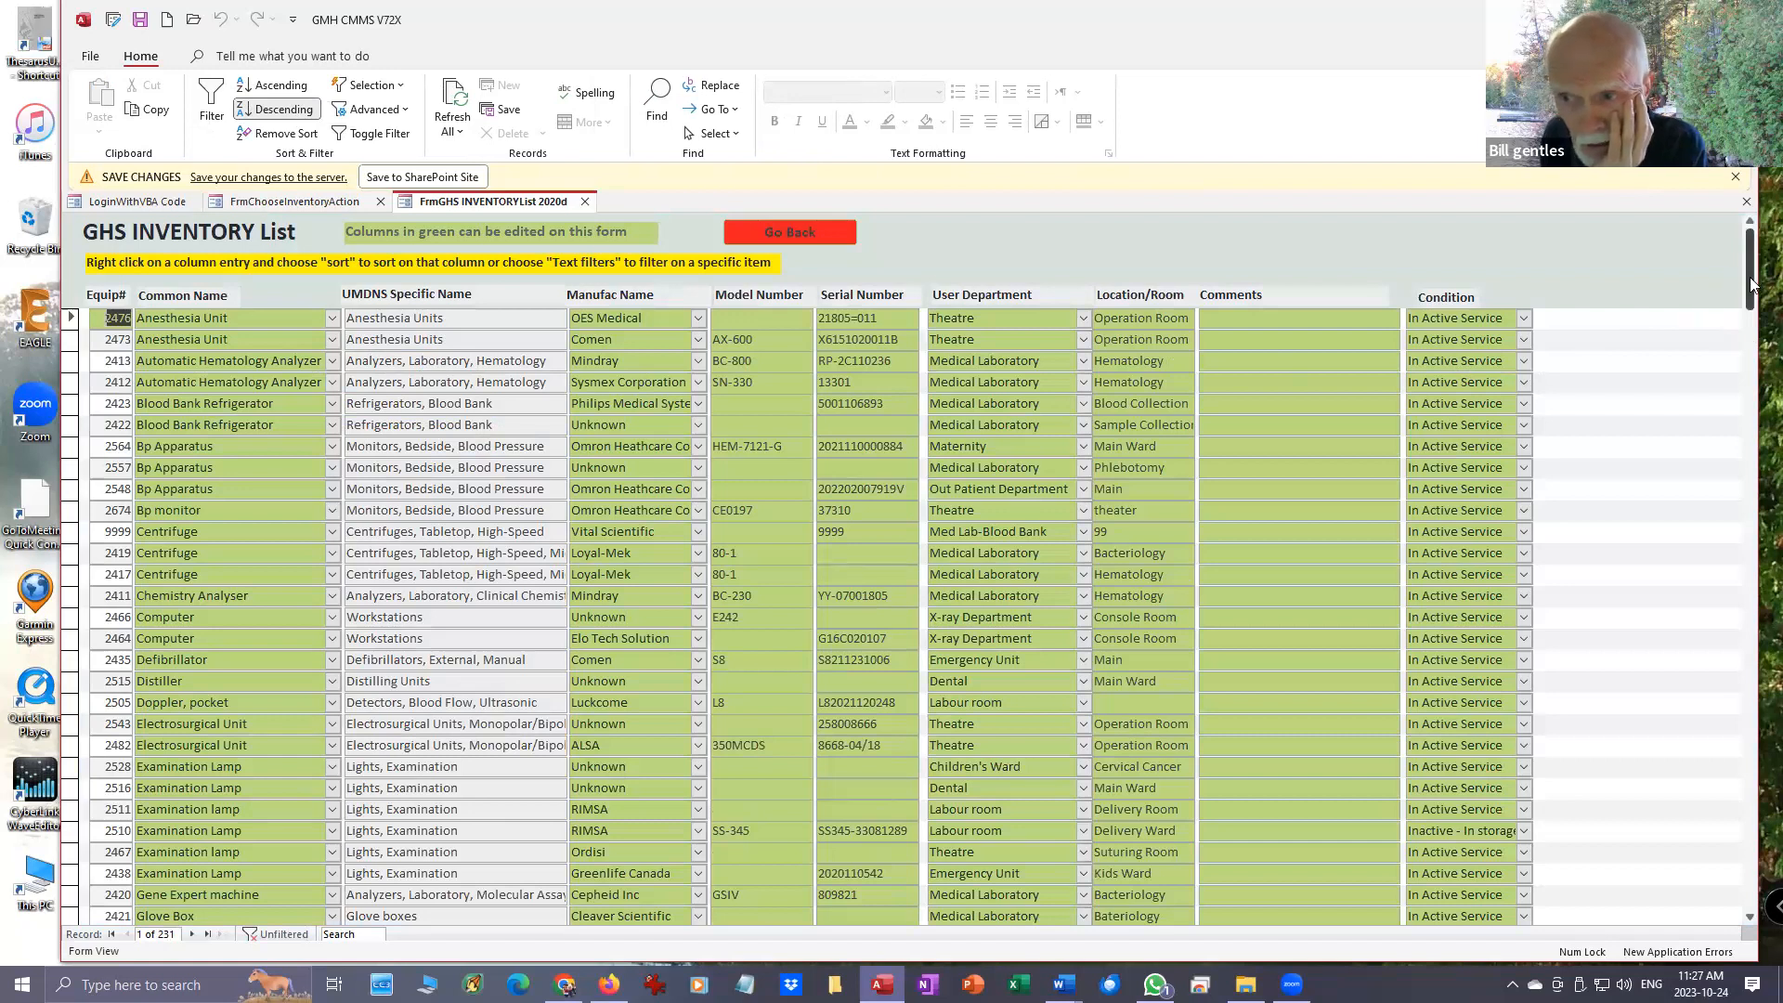
pyautogui.click(1752, 671)
pyautogui.moveTo(1752, 671); pyautogui.dragTo(1751, 992)
pyautogui.scroll(20, 1648, 622)
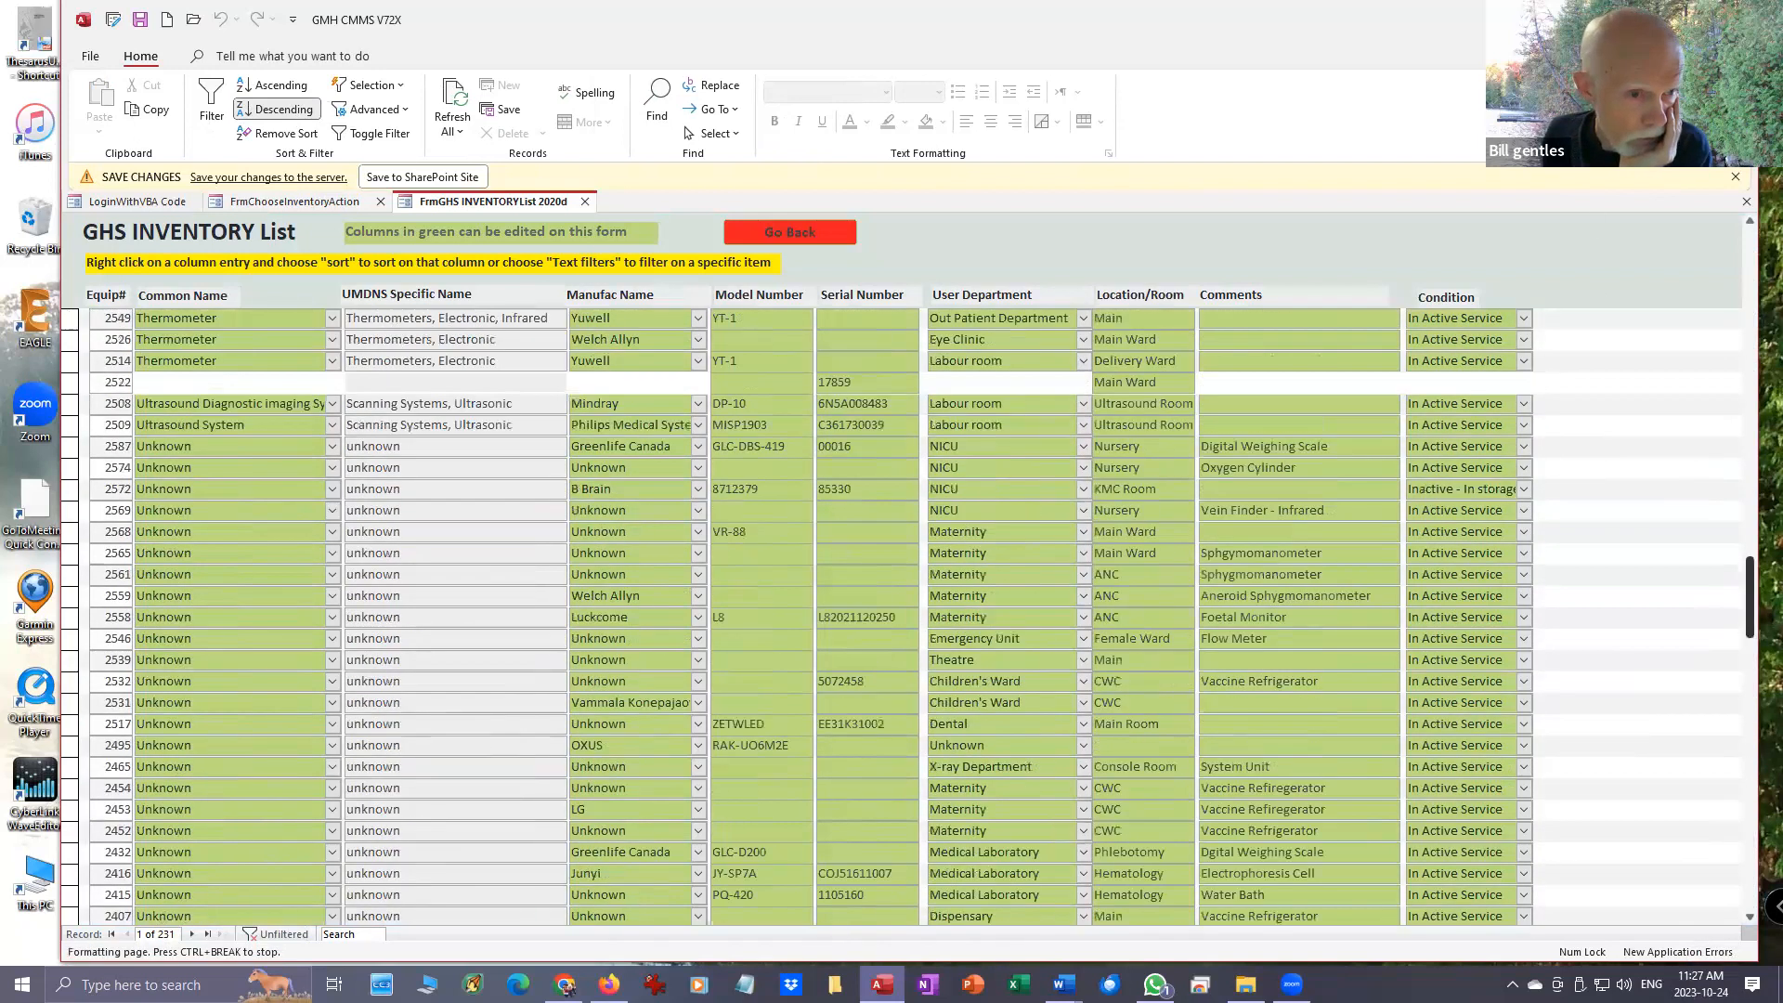
pyautogui.moveTo(1567, 426); pyautogui.dragTo(1607, 185)
# - Return from the inventory list to the home form, and open the work log's list of all workorders
pyautogui.click(841, 234)
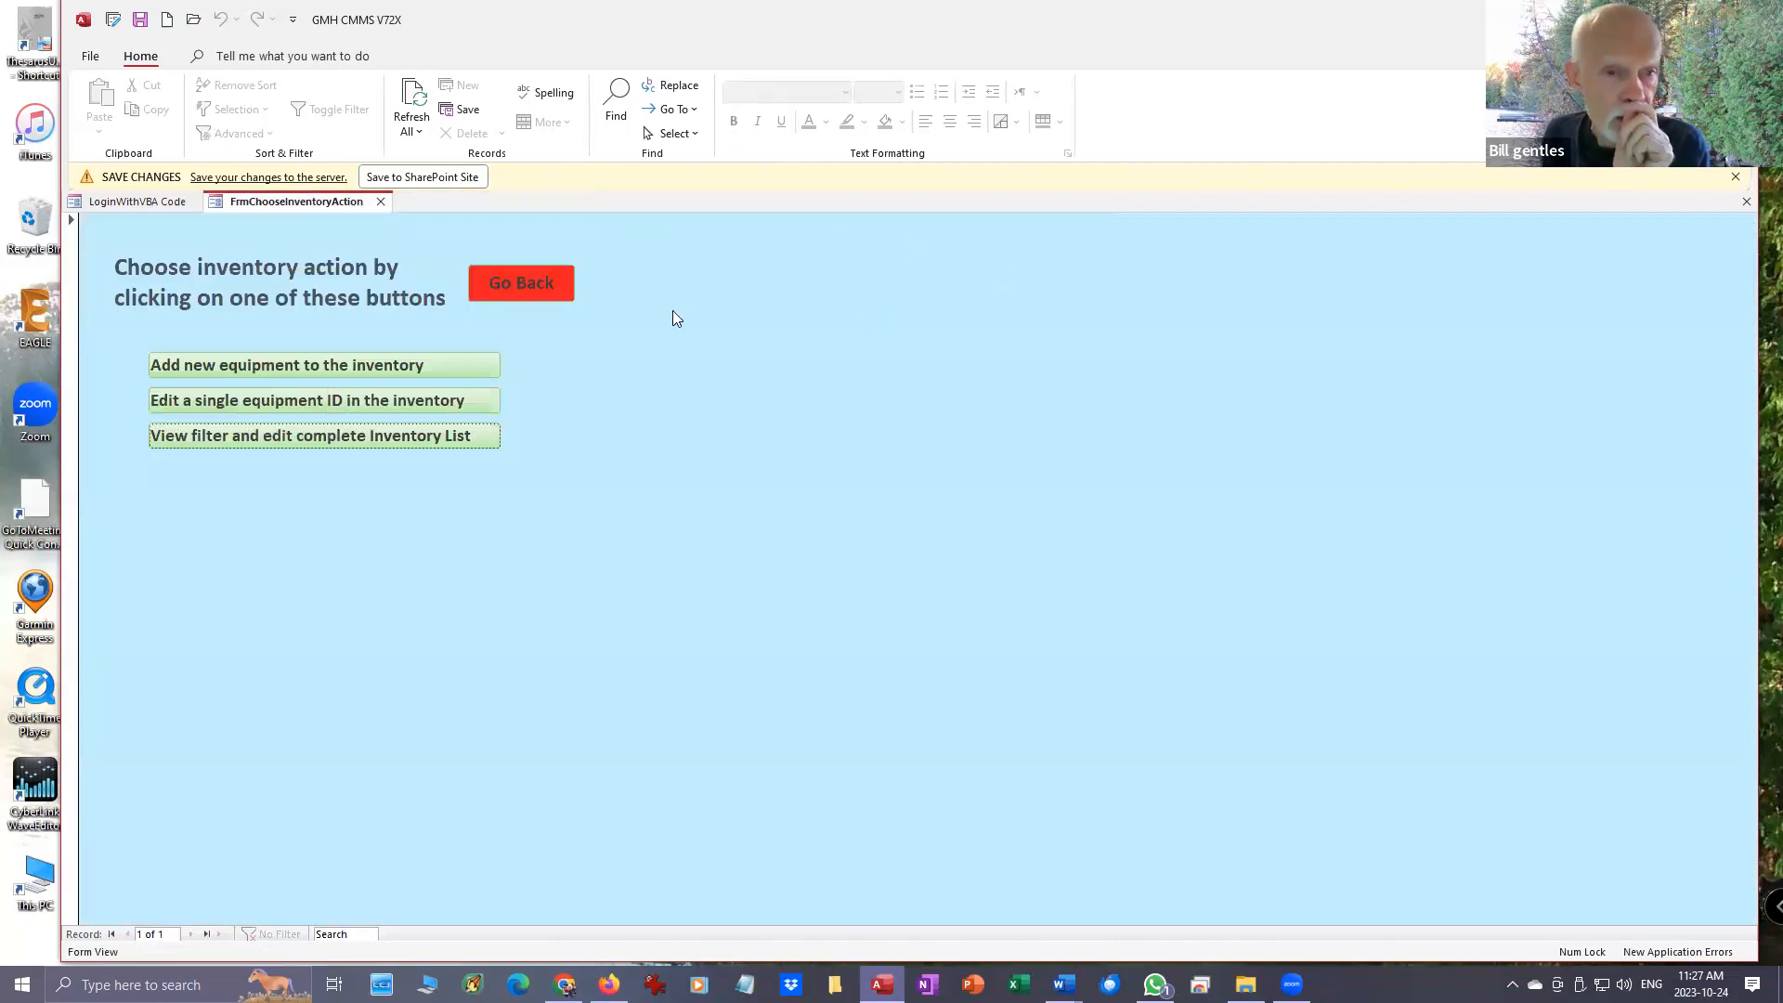
pyautogui.click(509, 282)
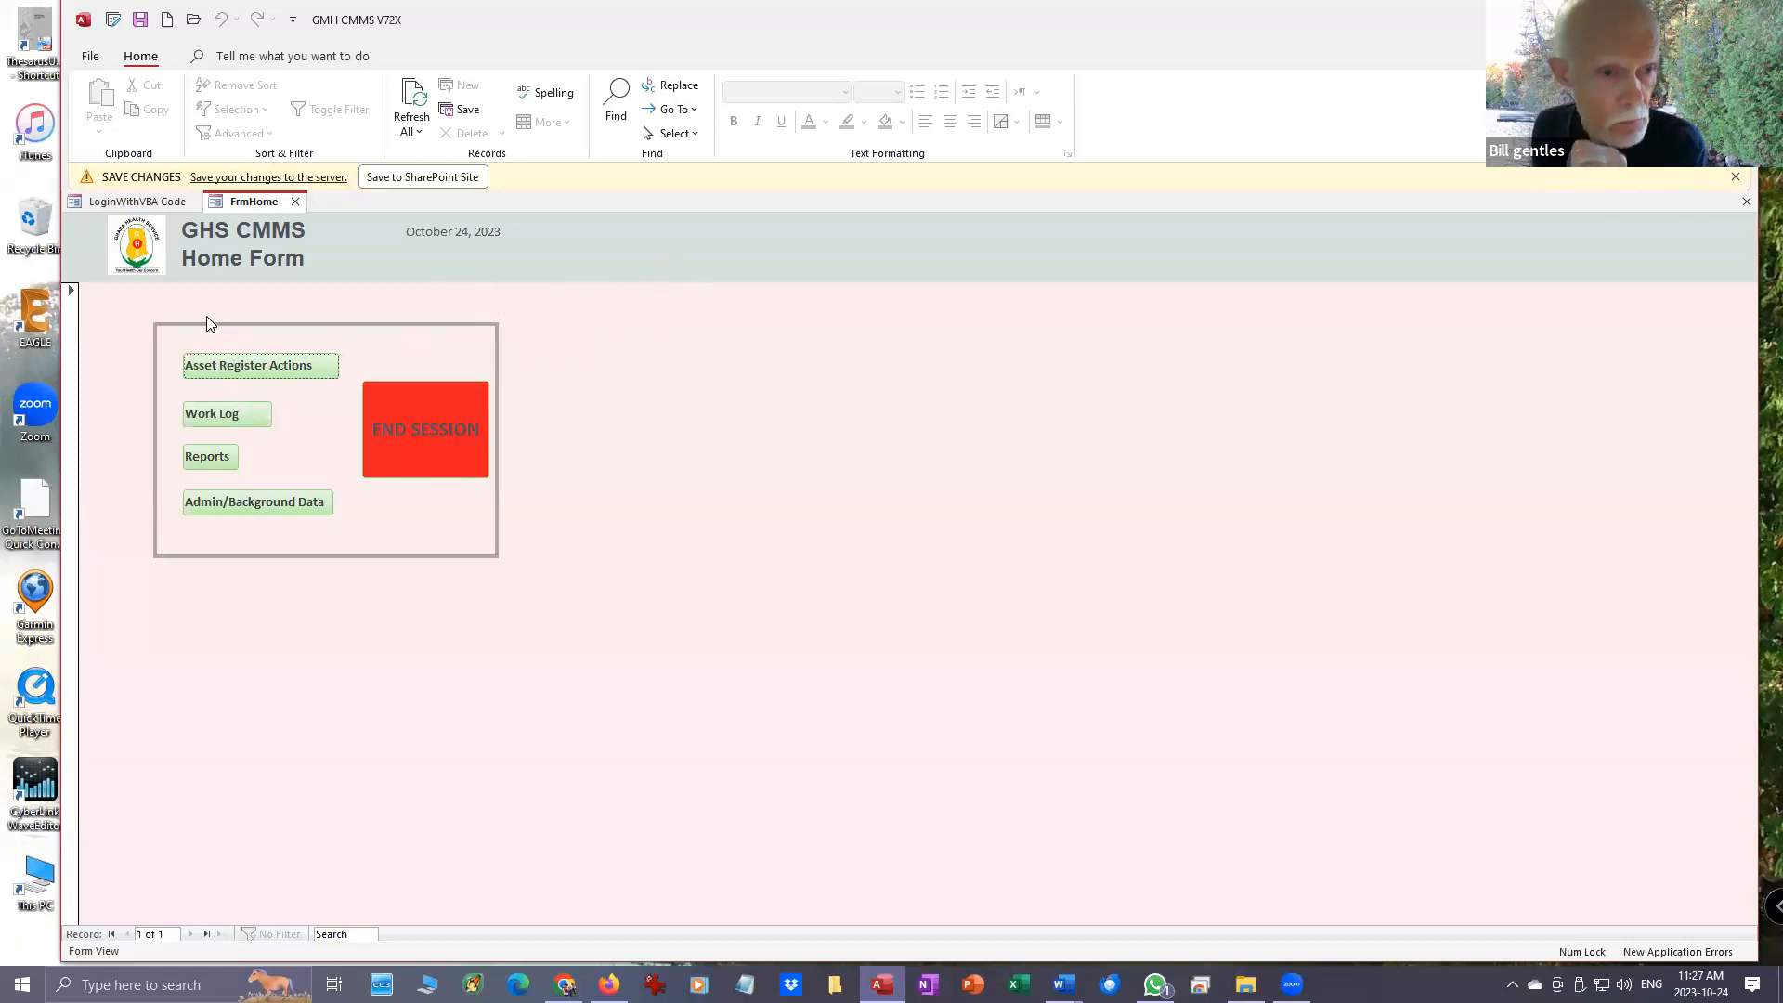
pyautogui.click(223, 412)
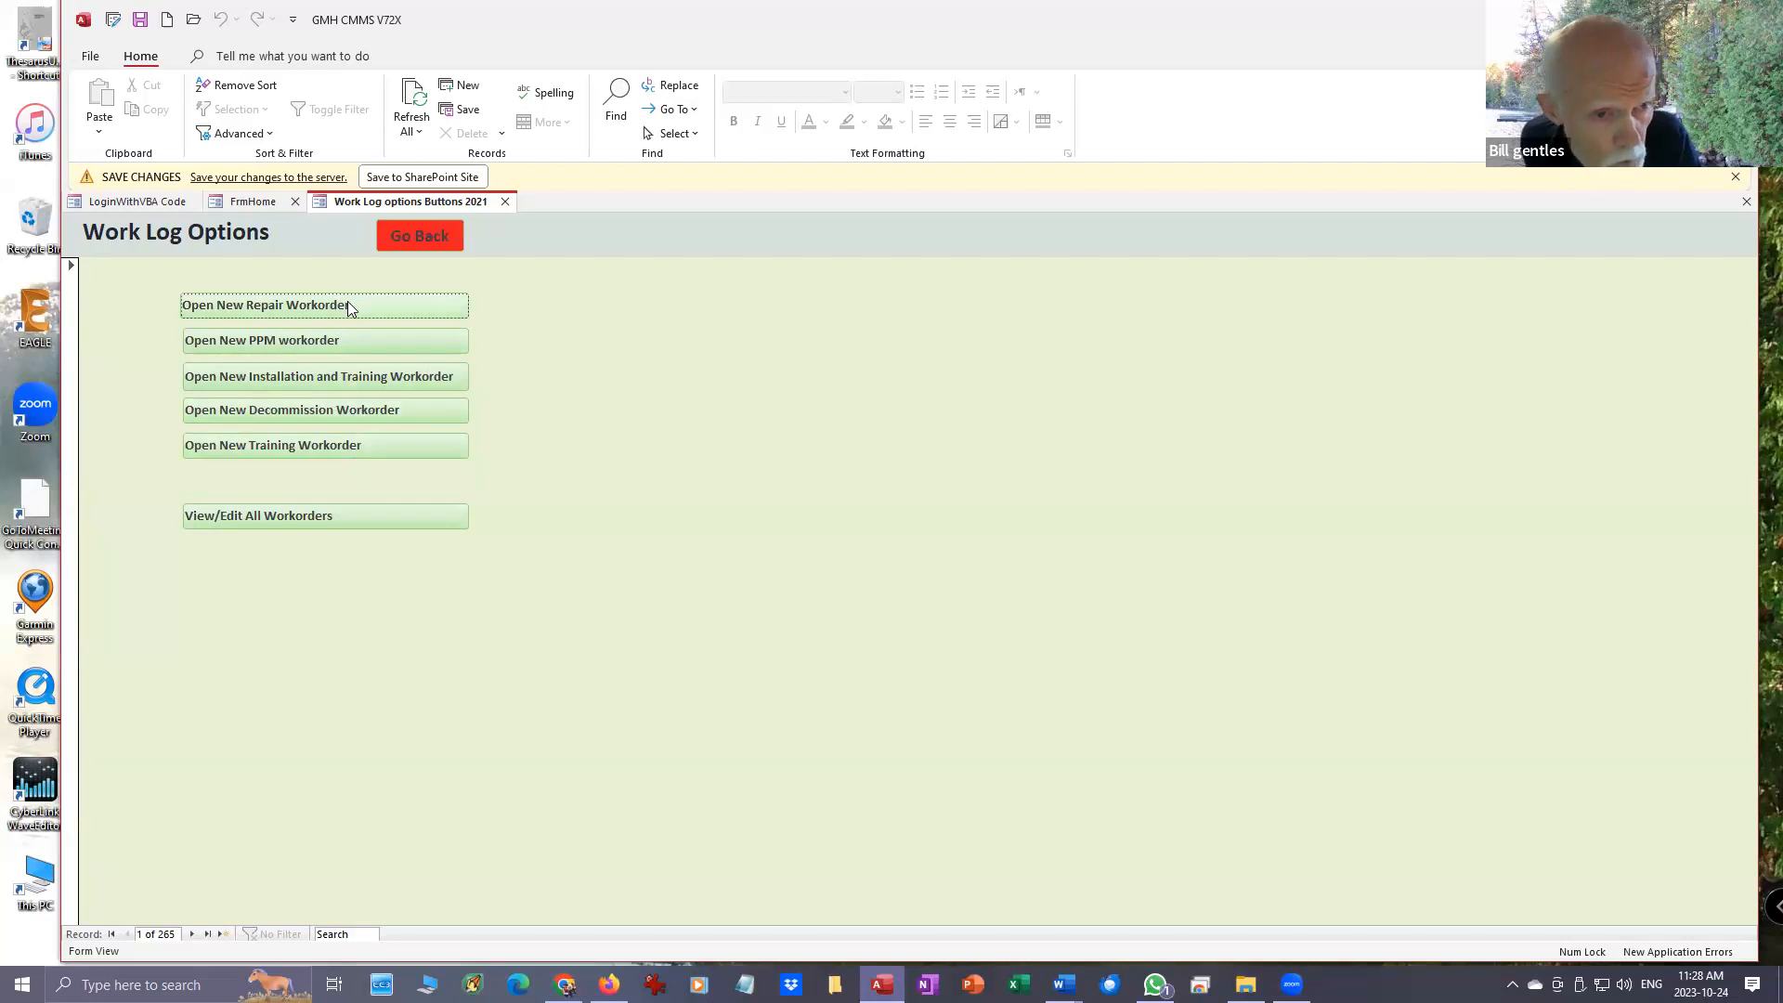
pyautogui.click(308, 515)
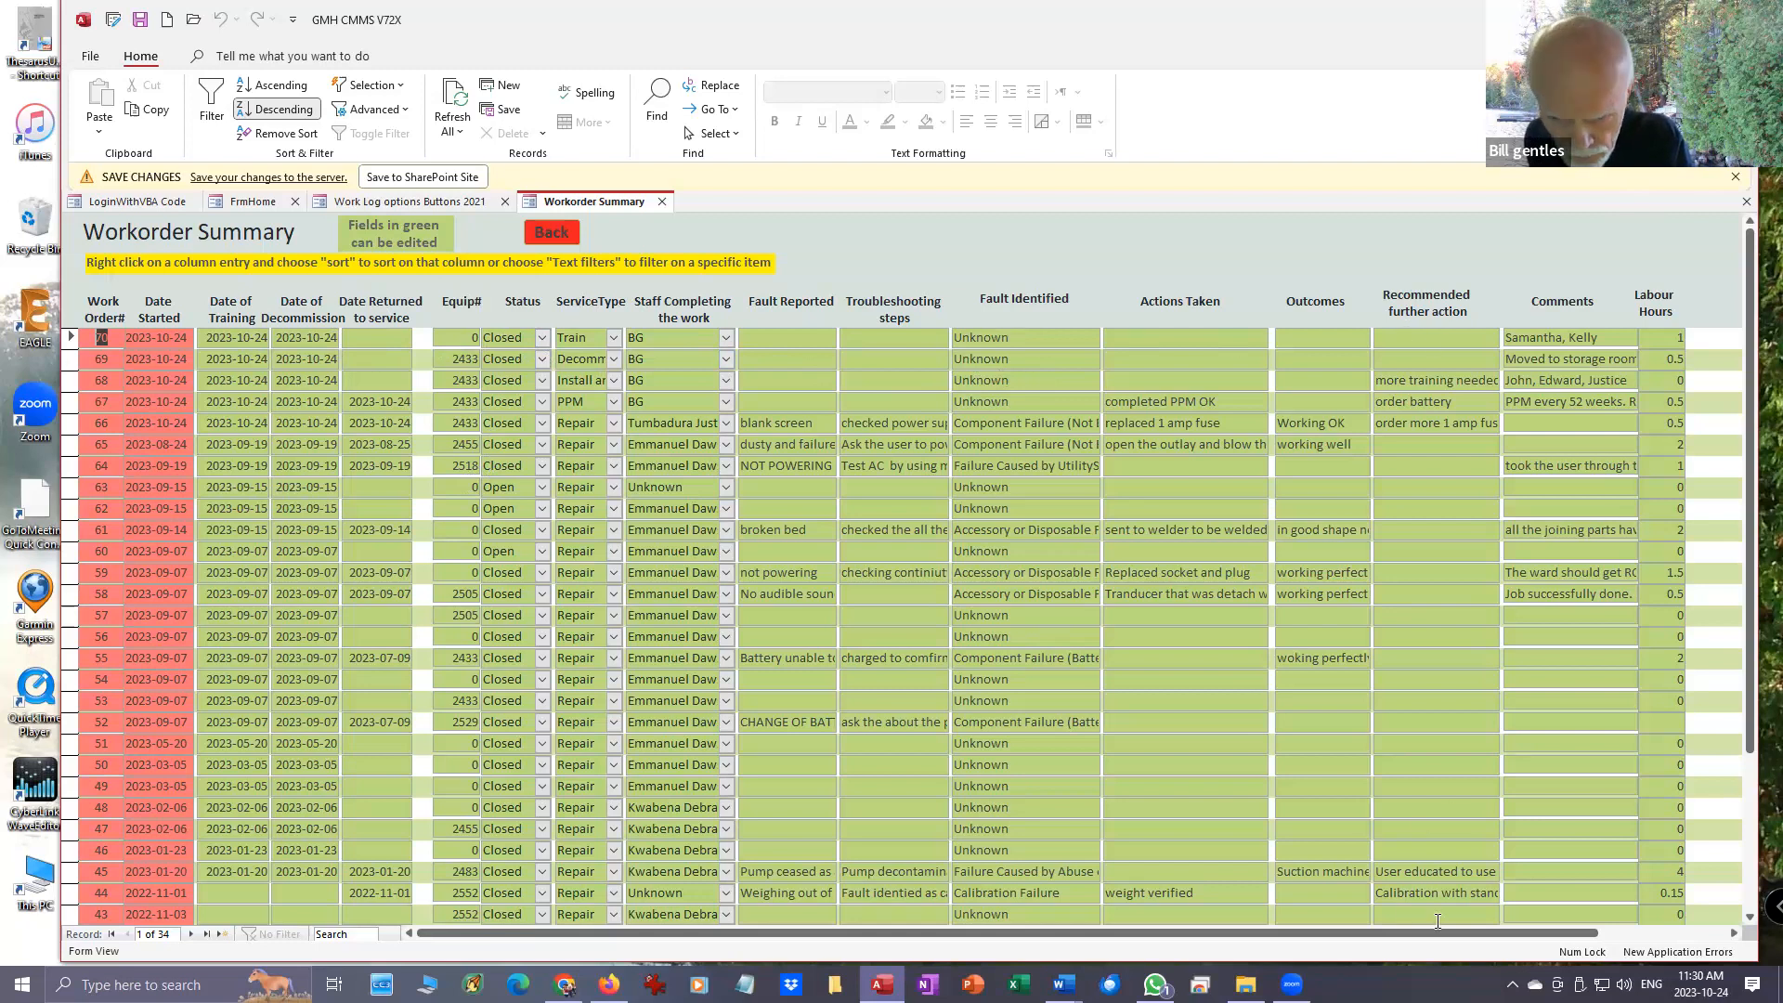
# - Change the fuse rating in workorder 66's recommended further action to 2 amp
pyautogui.moveTo(1439, 932); pyautogui.dragTo(1490, 927)
pyautogui.click(306, 401)
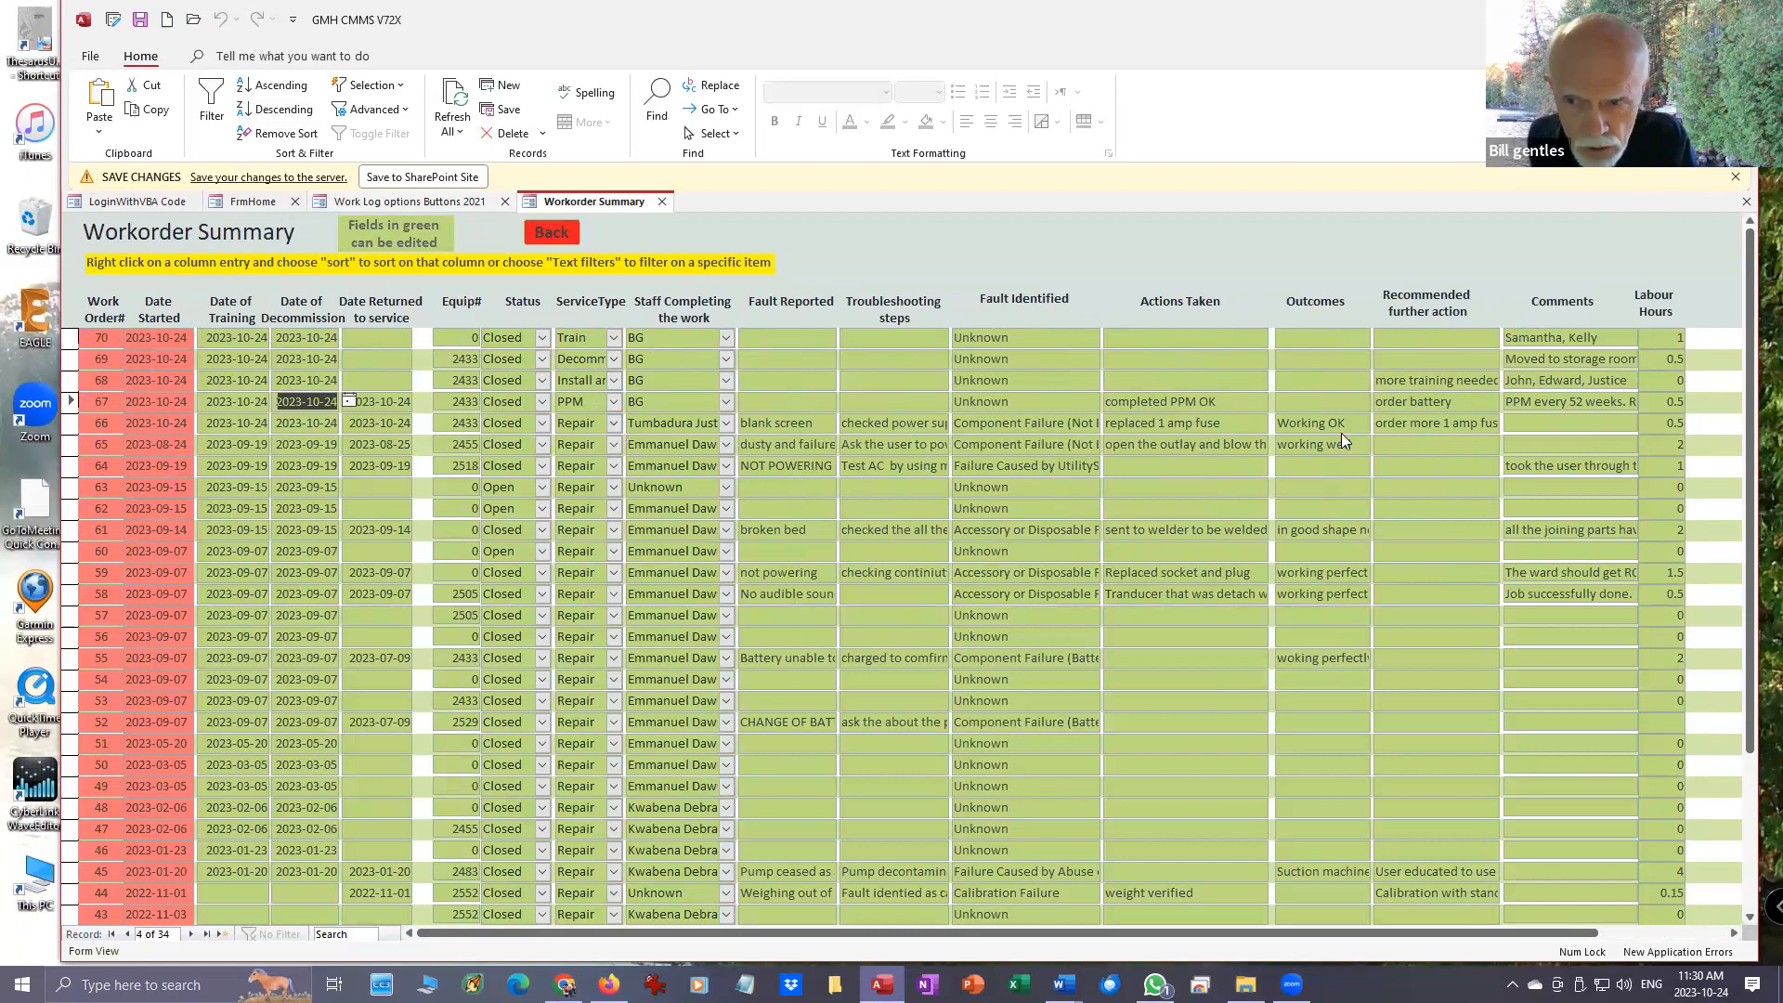
pyautogui.click(1445, 423)
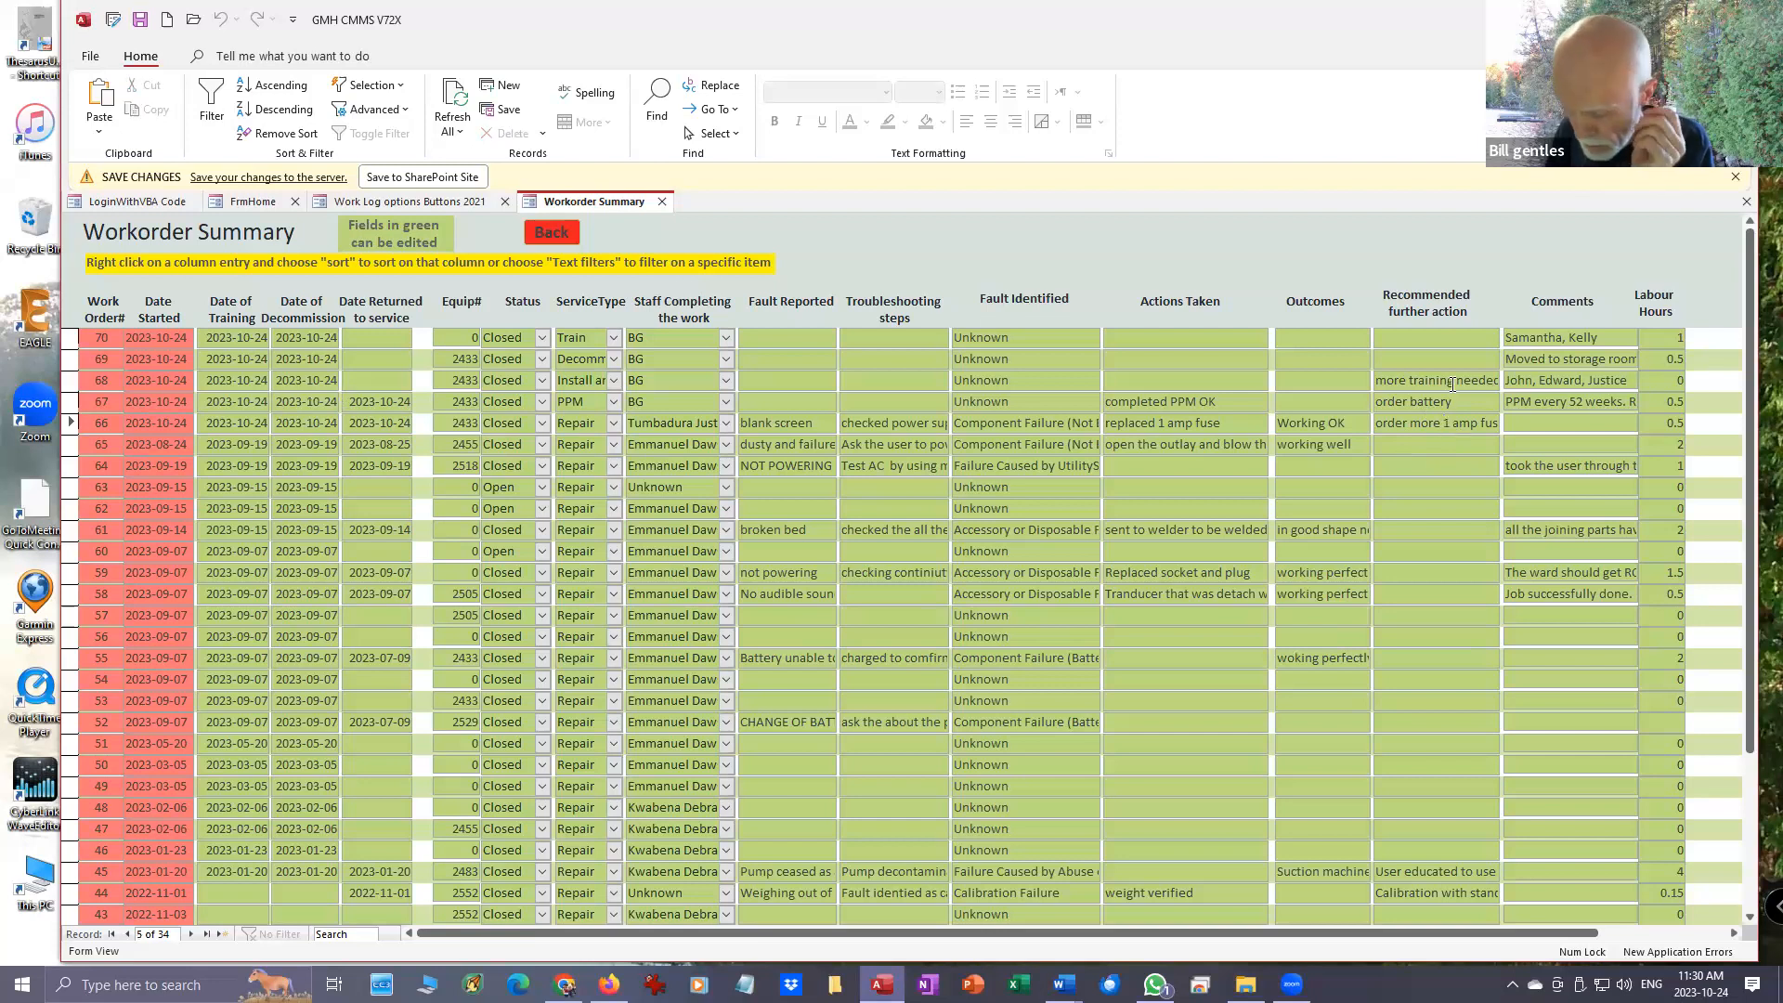
pyautogui.press('Delete')
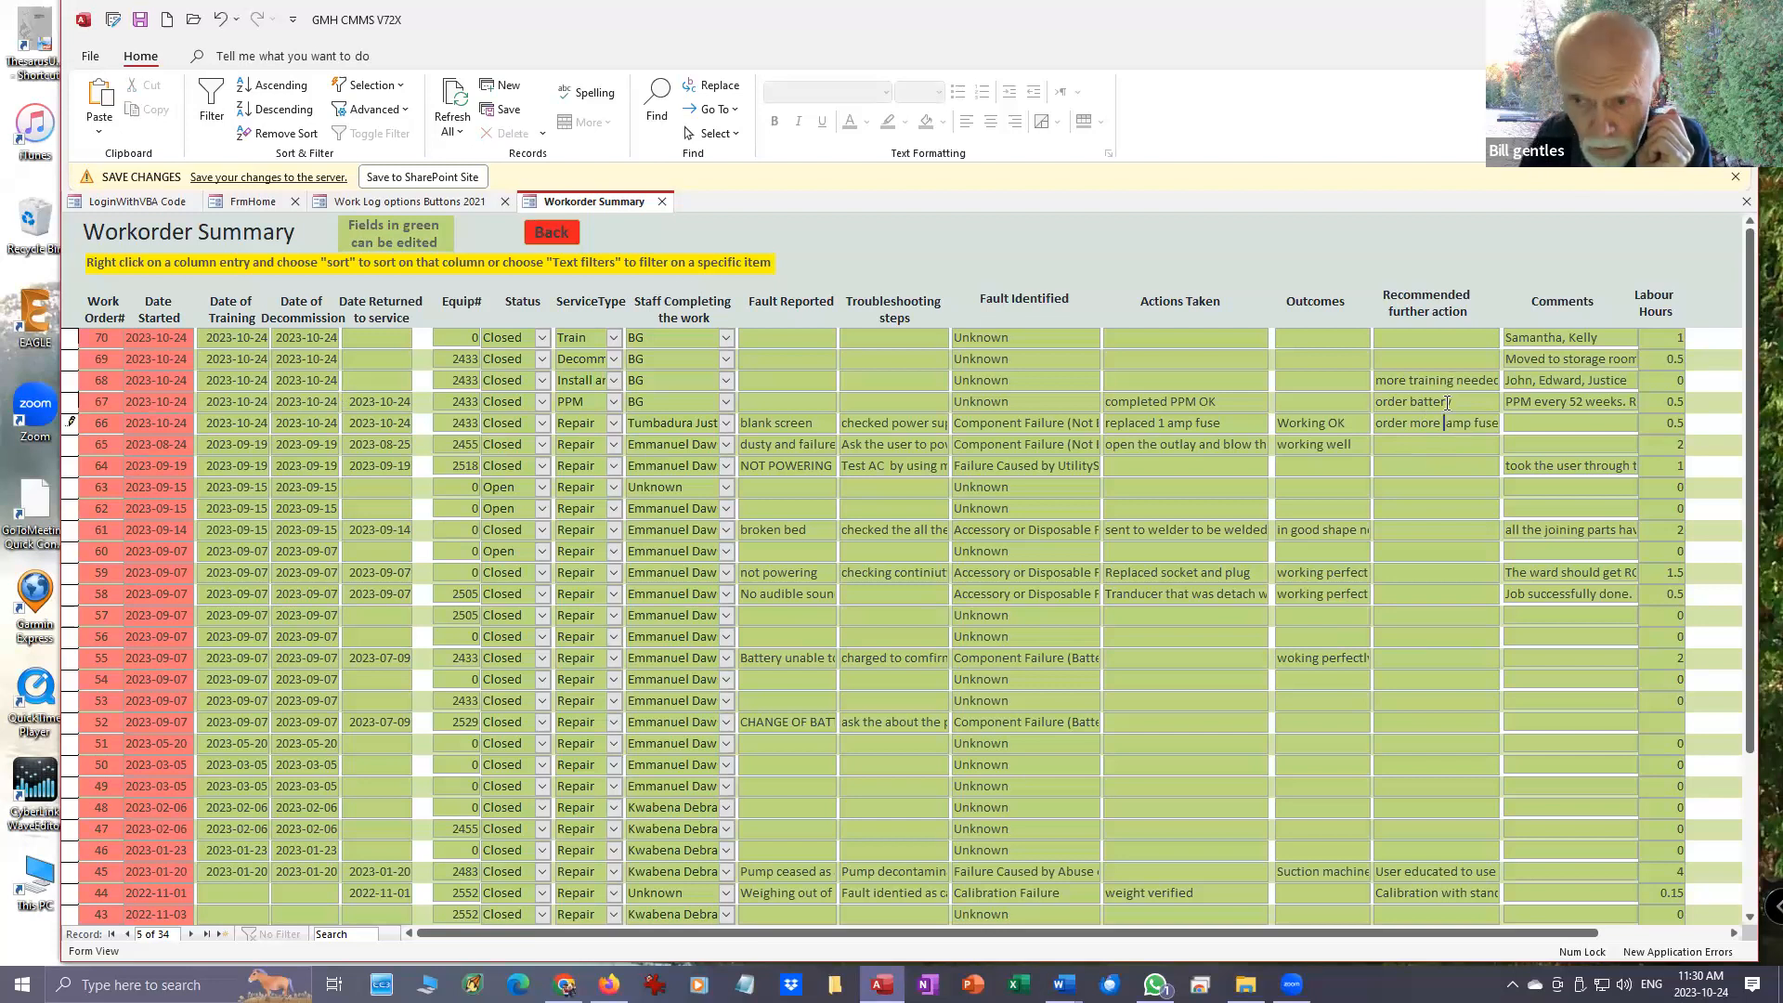
pyautogui.write('2')
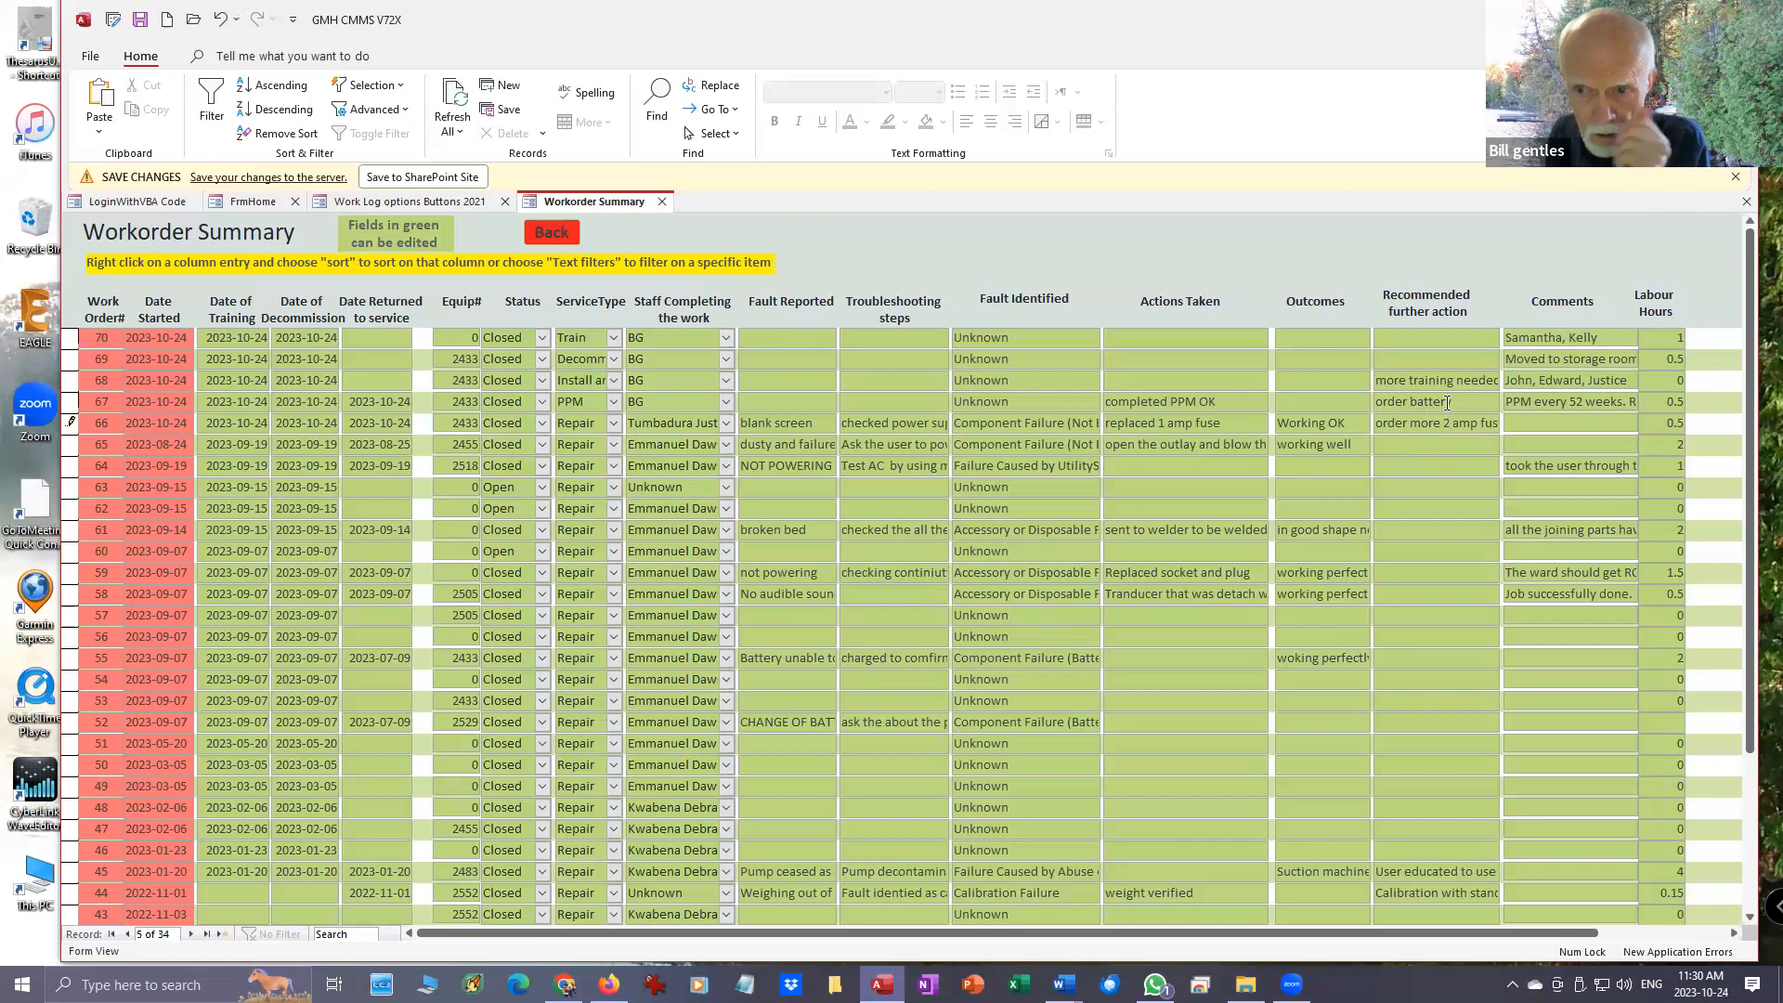
# - Change the actions taken for workorder 66 to "replaced 2 amp fuse"
pyautogui.click(1163, 416)
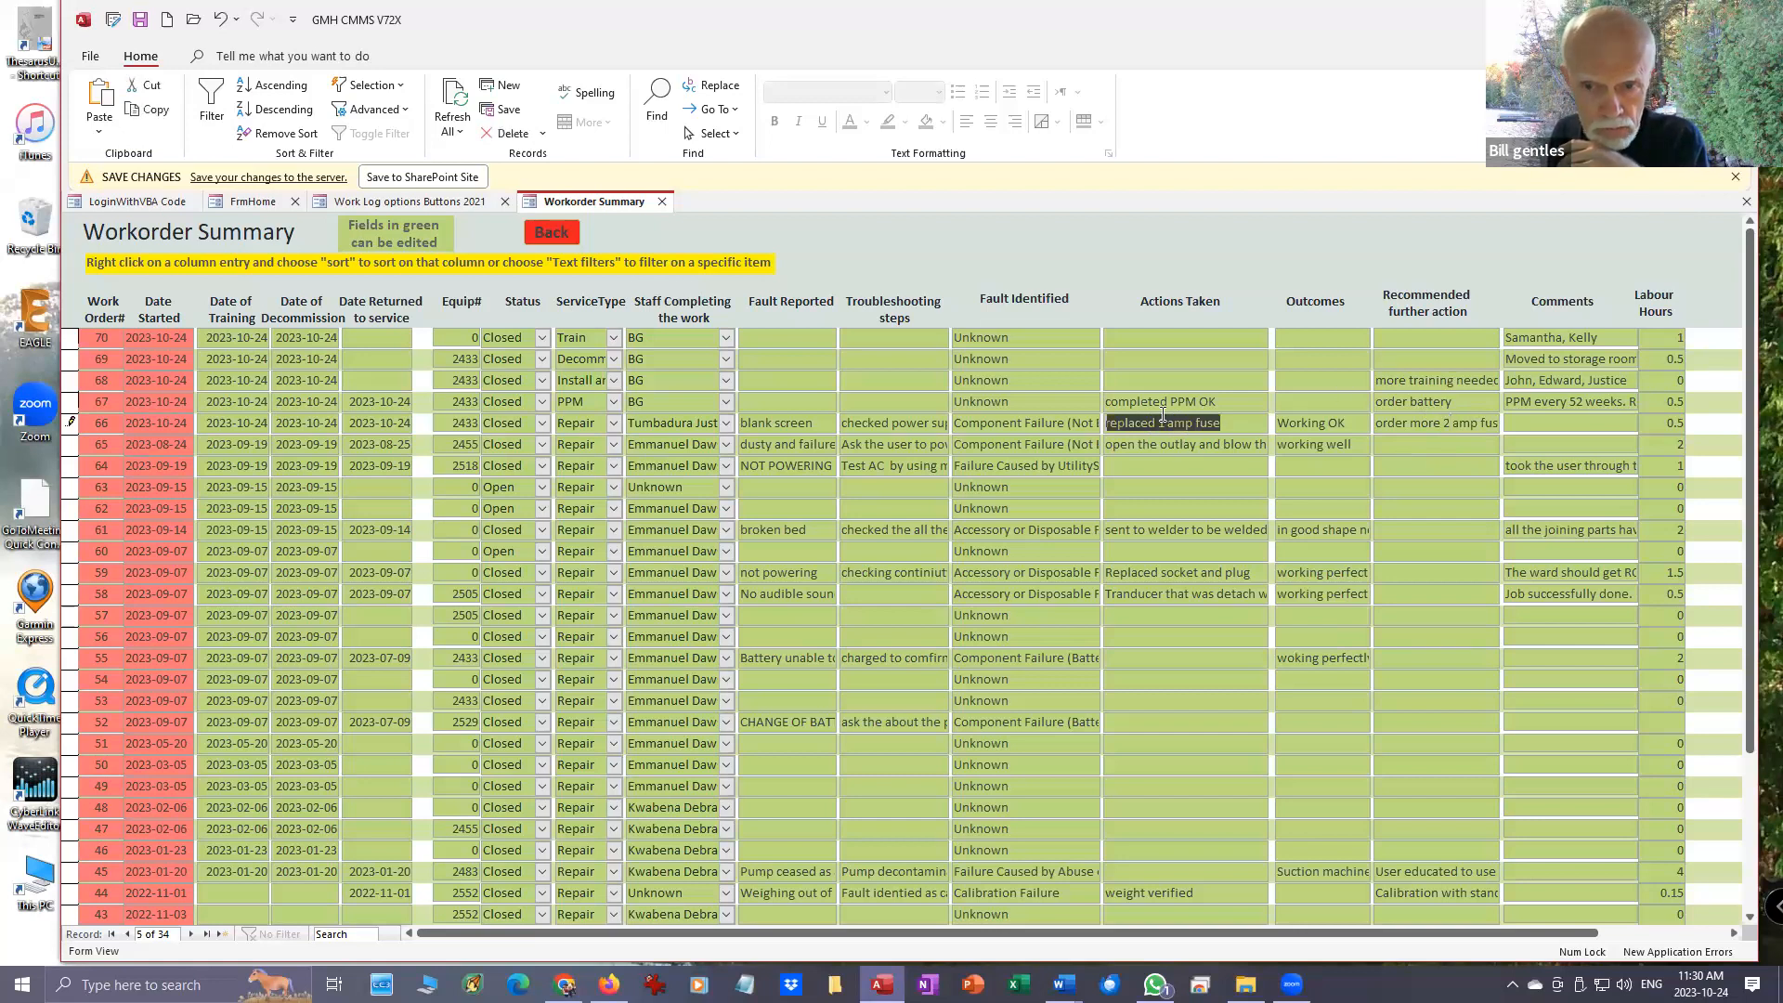
pyautogui.click(1163, 416)
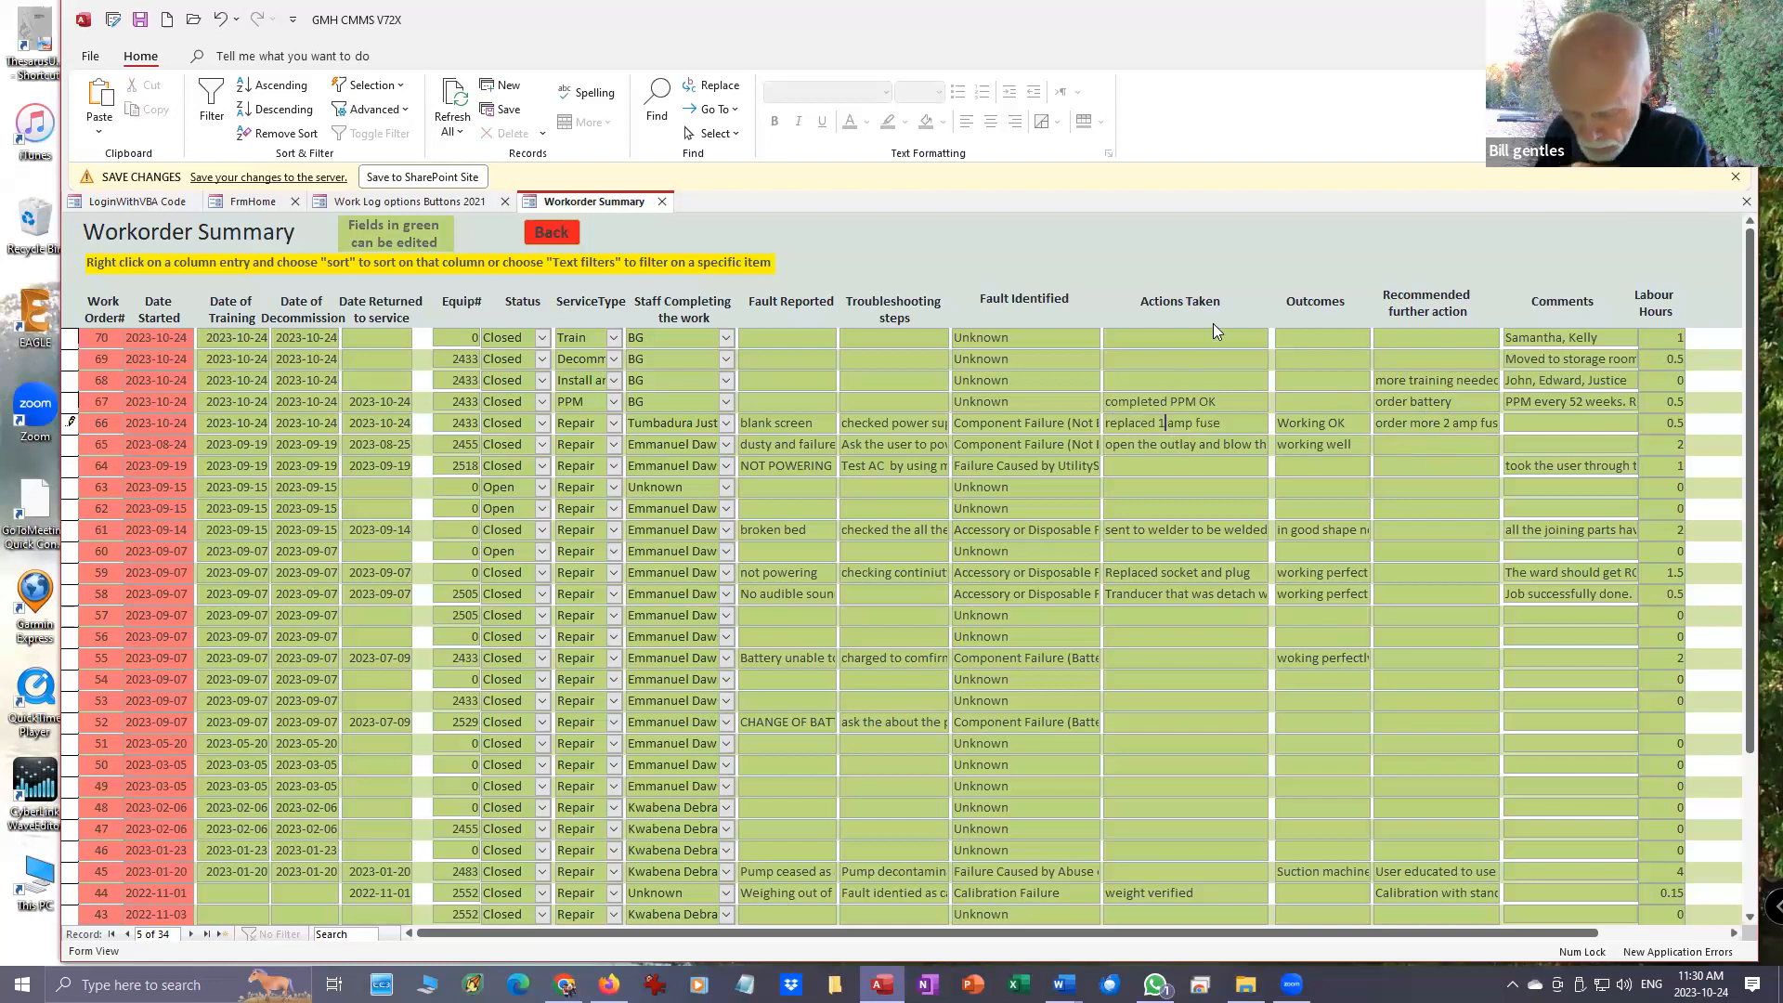
pyautogui.press('BackSpace')
pyautogui.write('2')
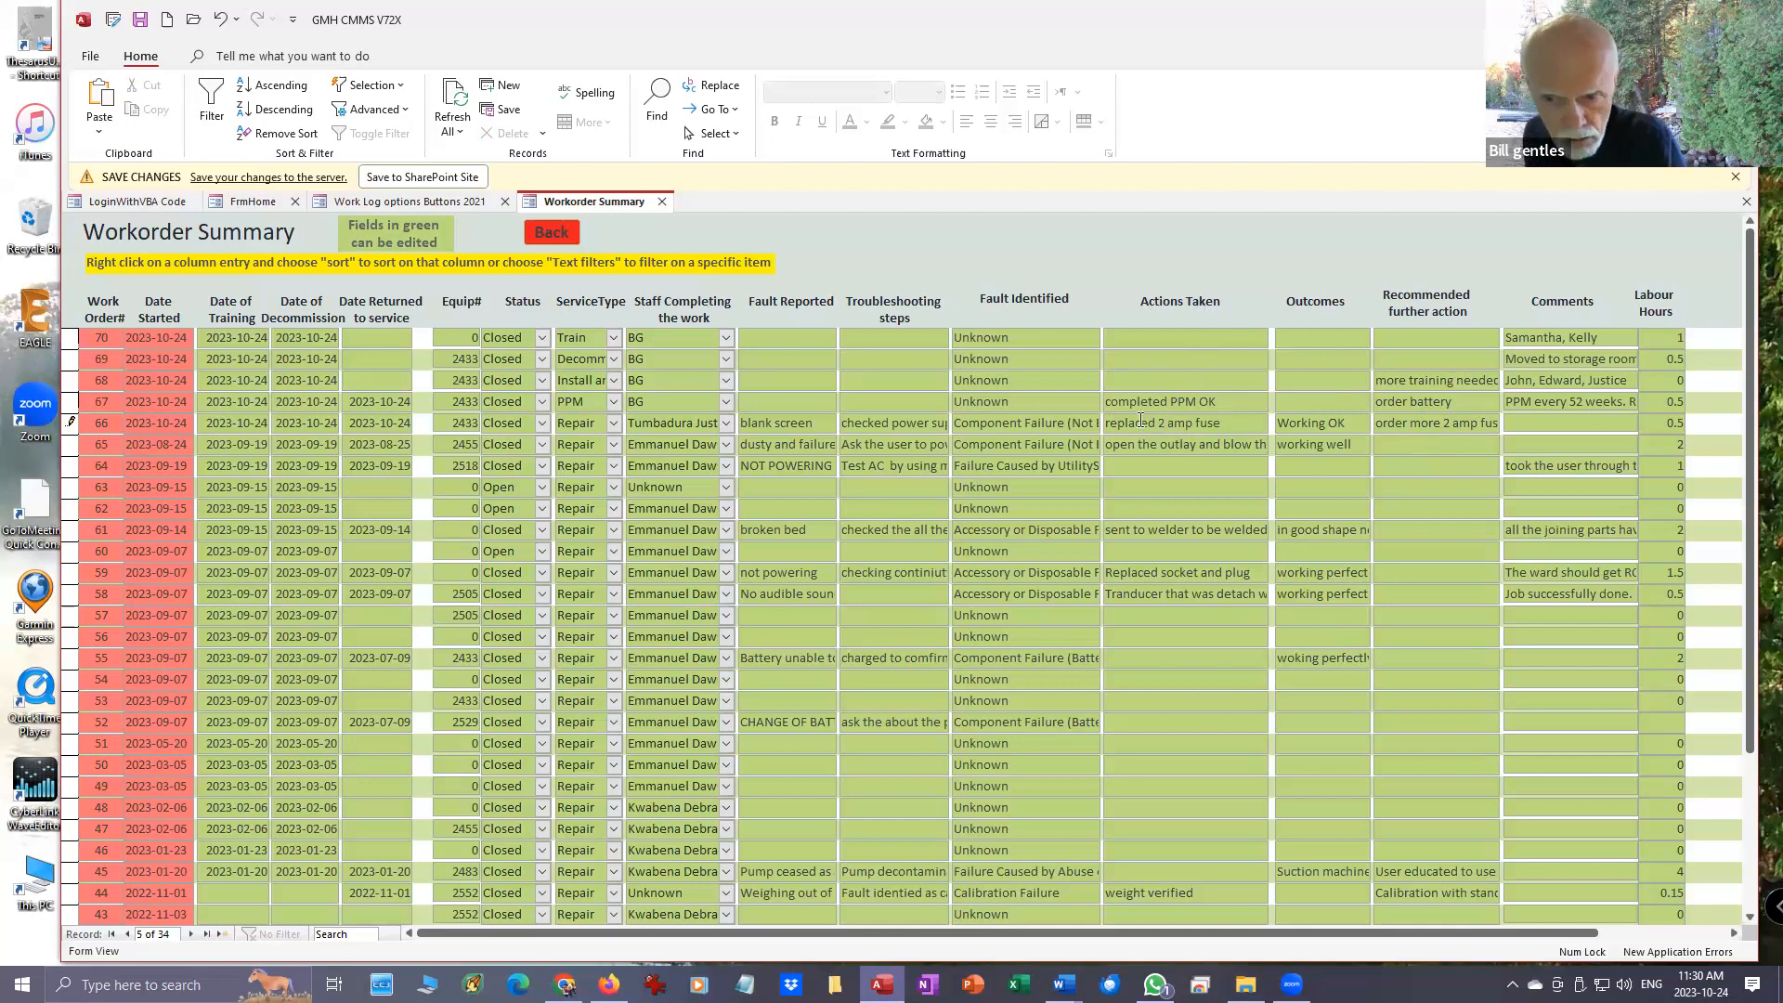
pyautogui.scroll(-4, 1031, 563)
pyautogui.scroll(3, 960, 581)
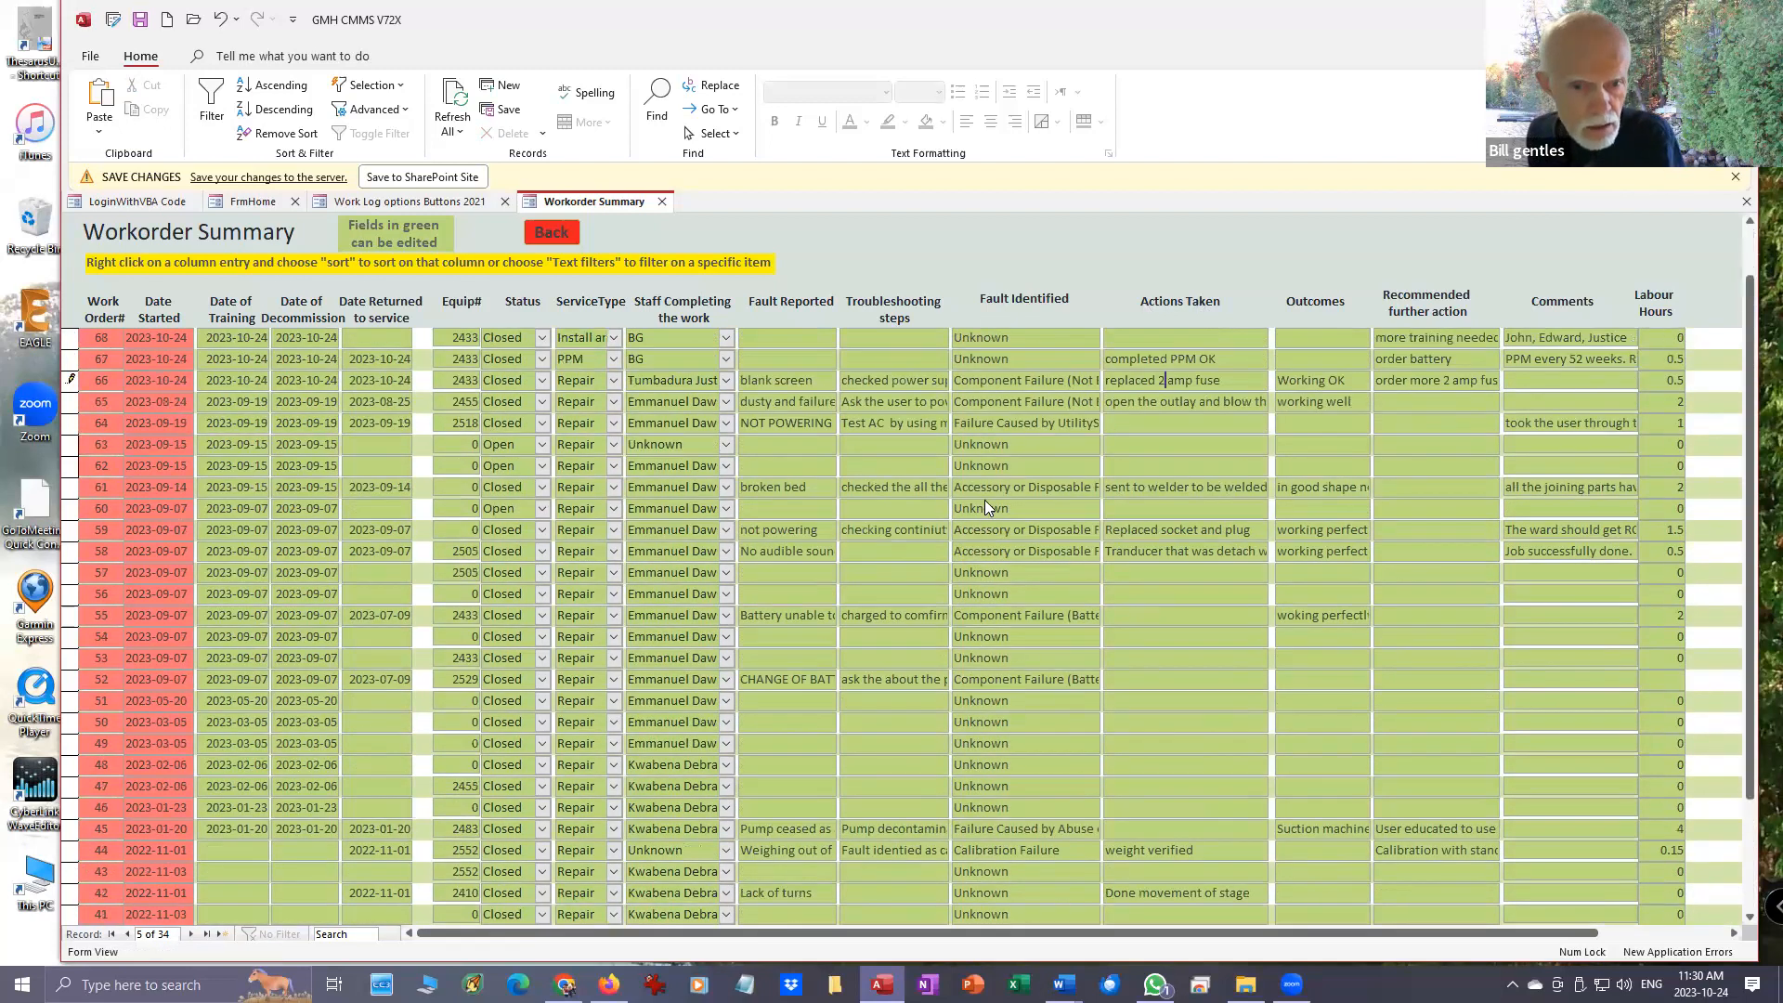
pyautogui.scroll(1, 985, 501)
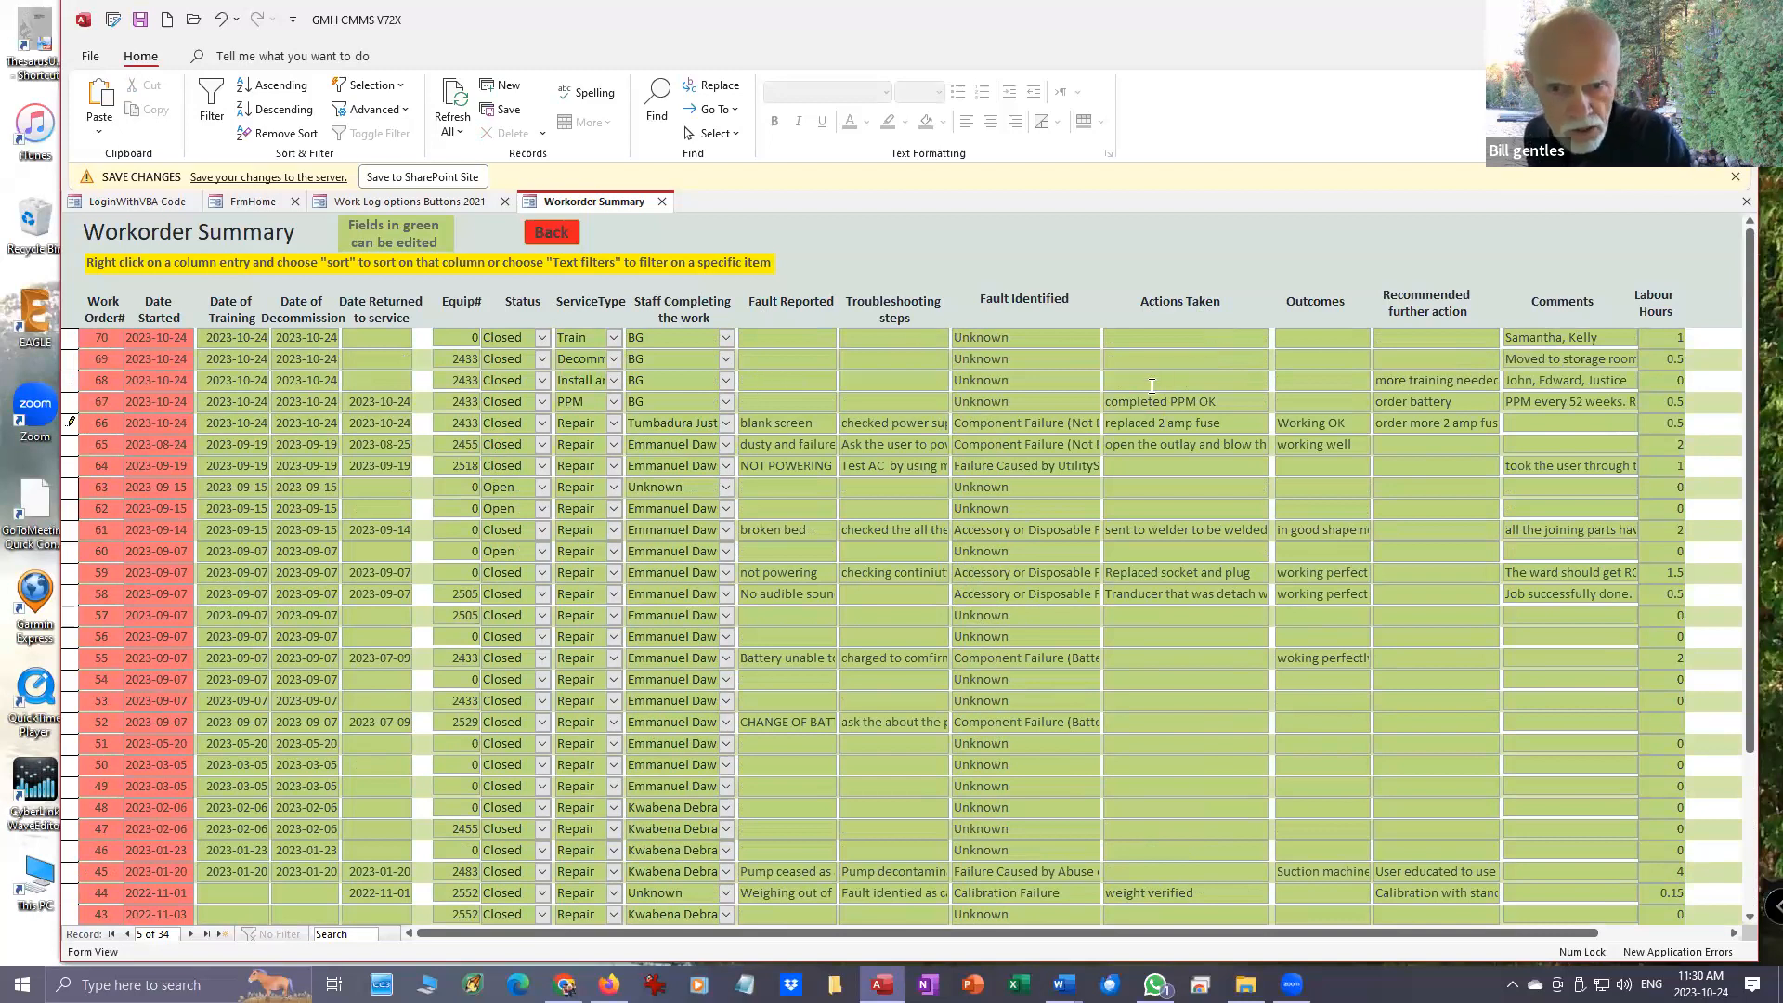
# - Leave the workorder summary, open a new repair workorder, and enter equipment number 2433
pyautogui.click(554, 232)
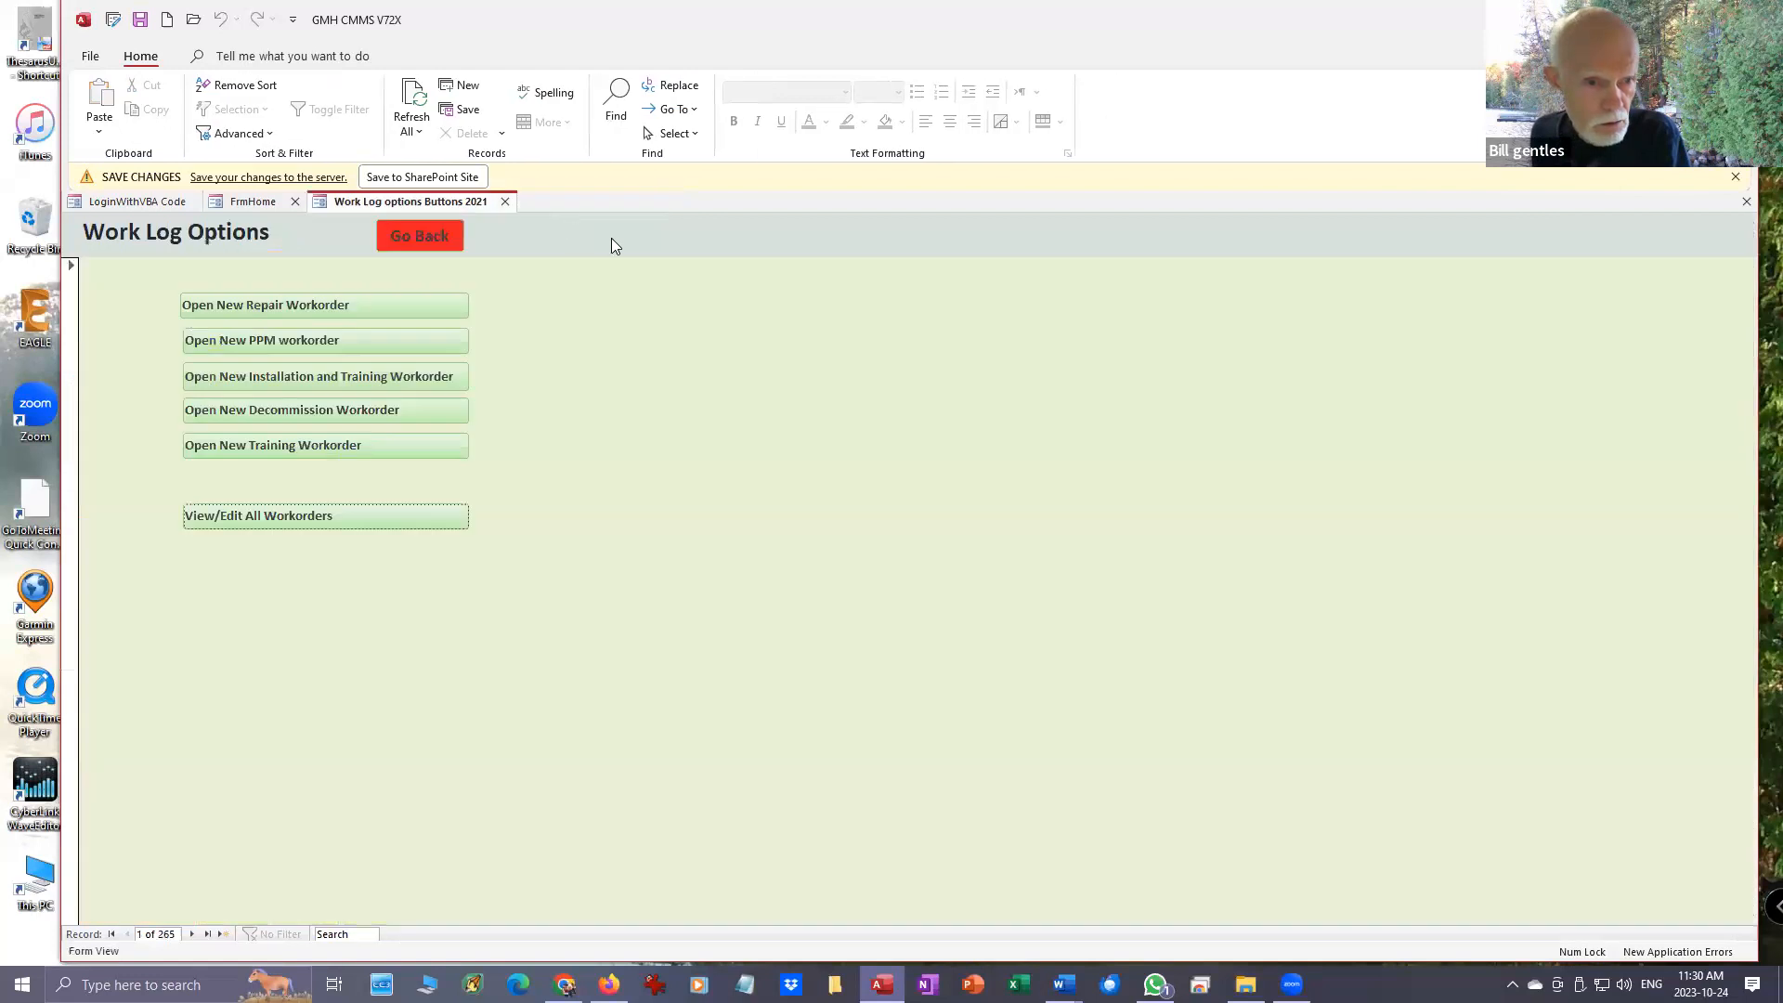
pyautogui.click(351, 310)
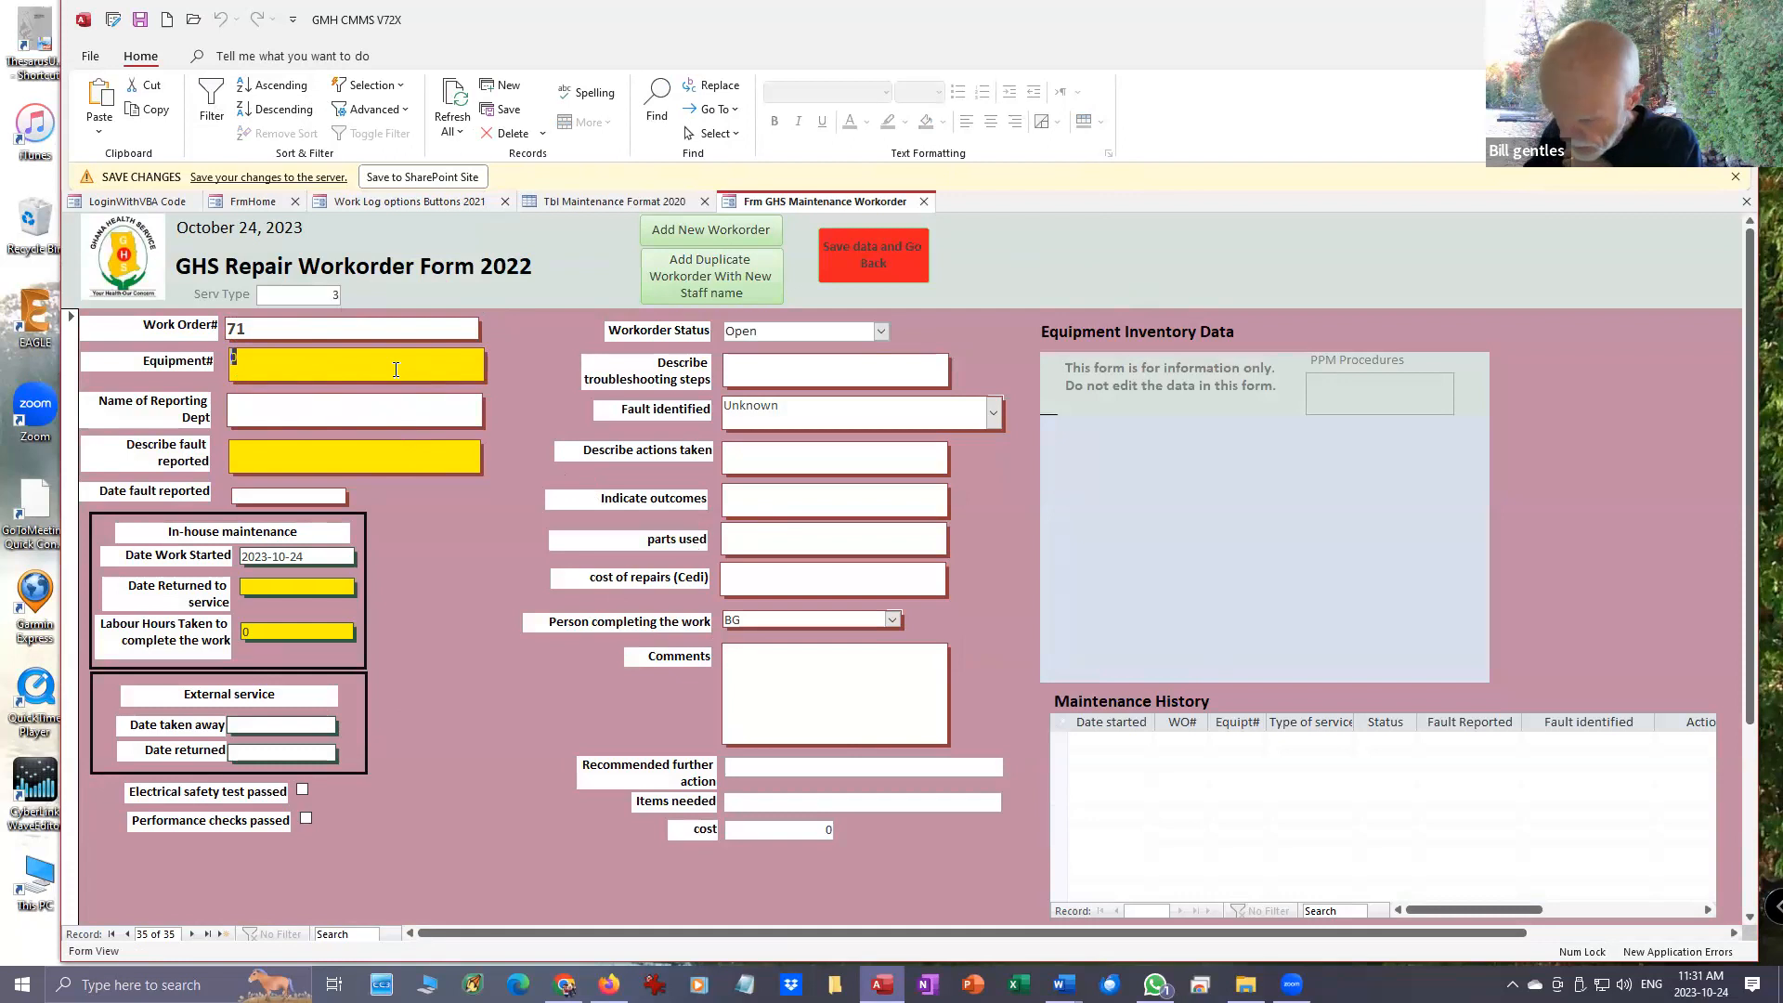
pyautogui.write('2433')
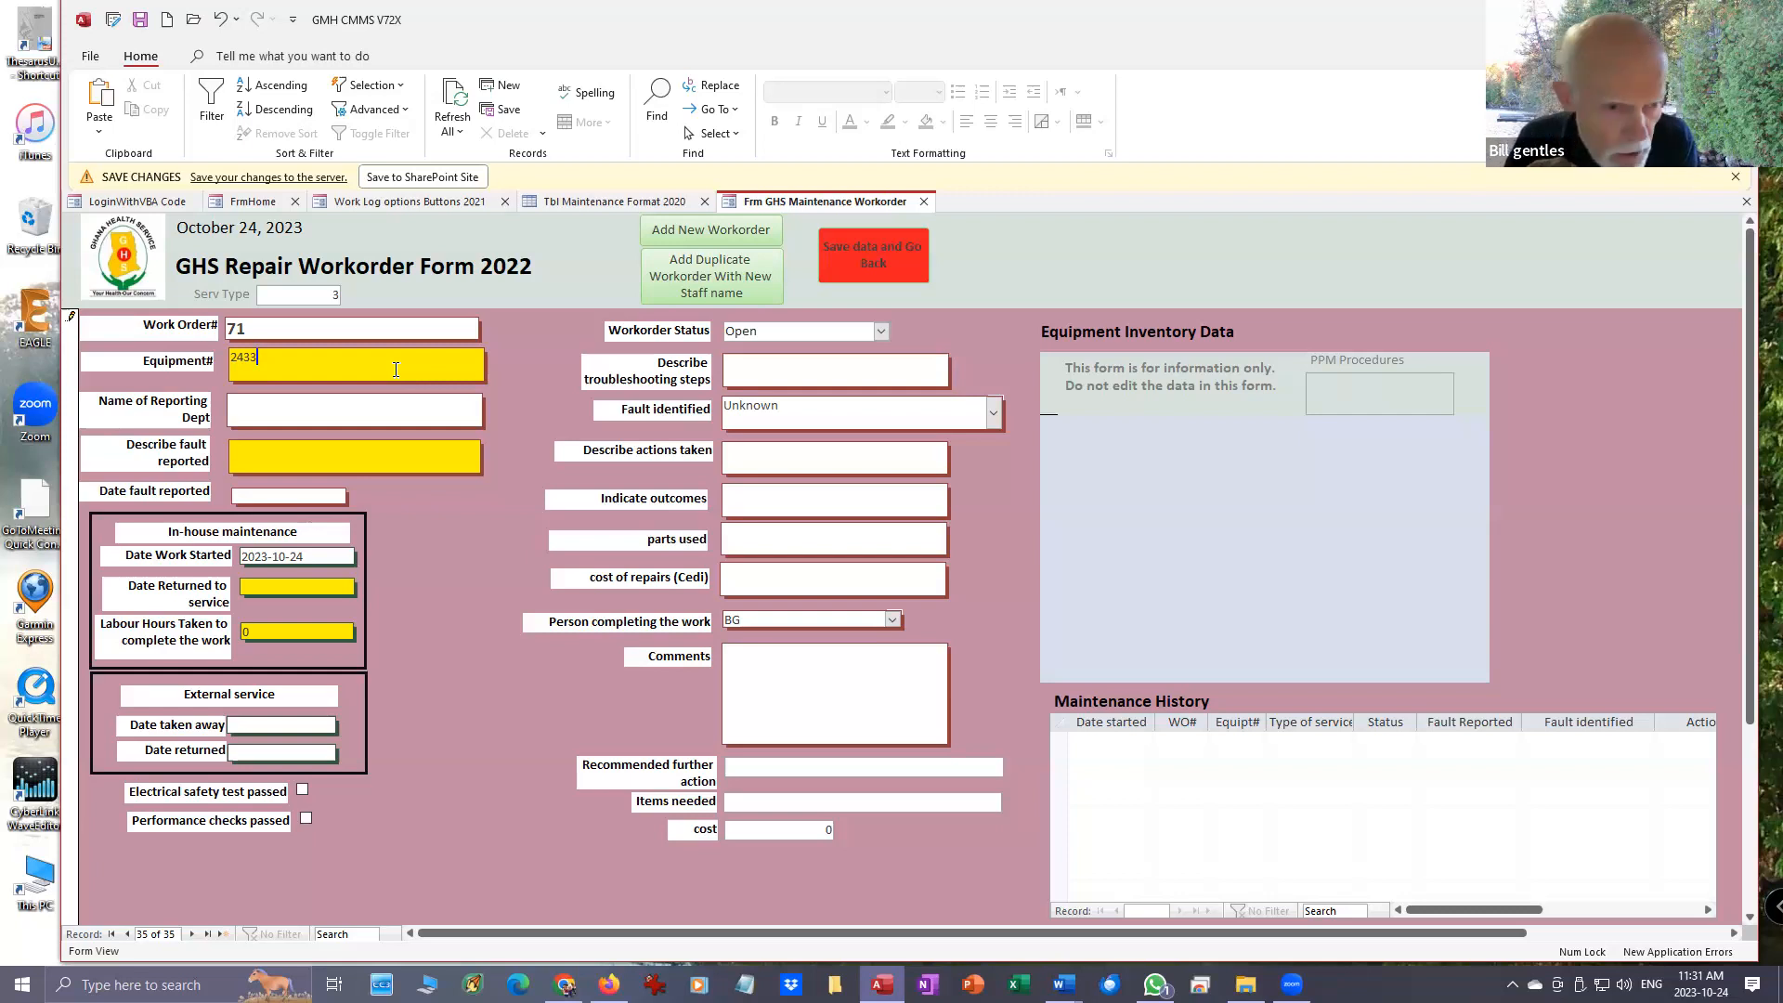
pyautogui.press('Return')
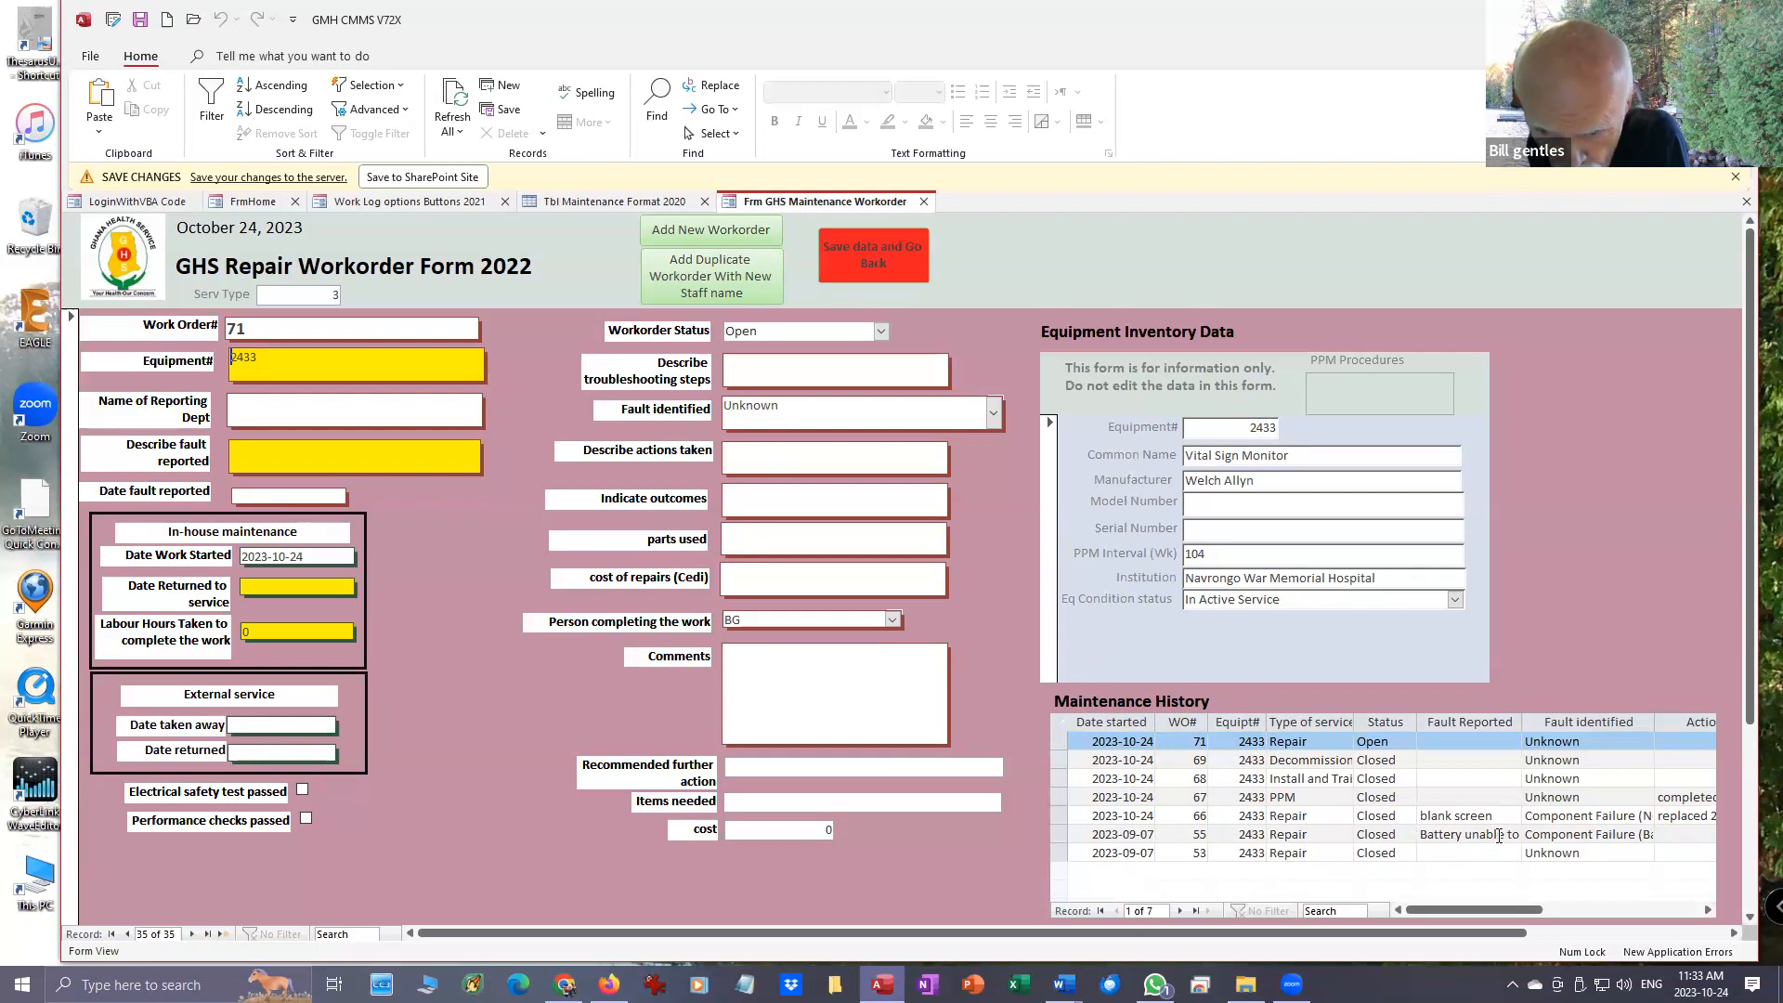
# - Examine the earlier repairs in the equipment's maintenance history, across the columns up to Comments
pyautogui.click(1497, 835)
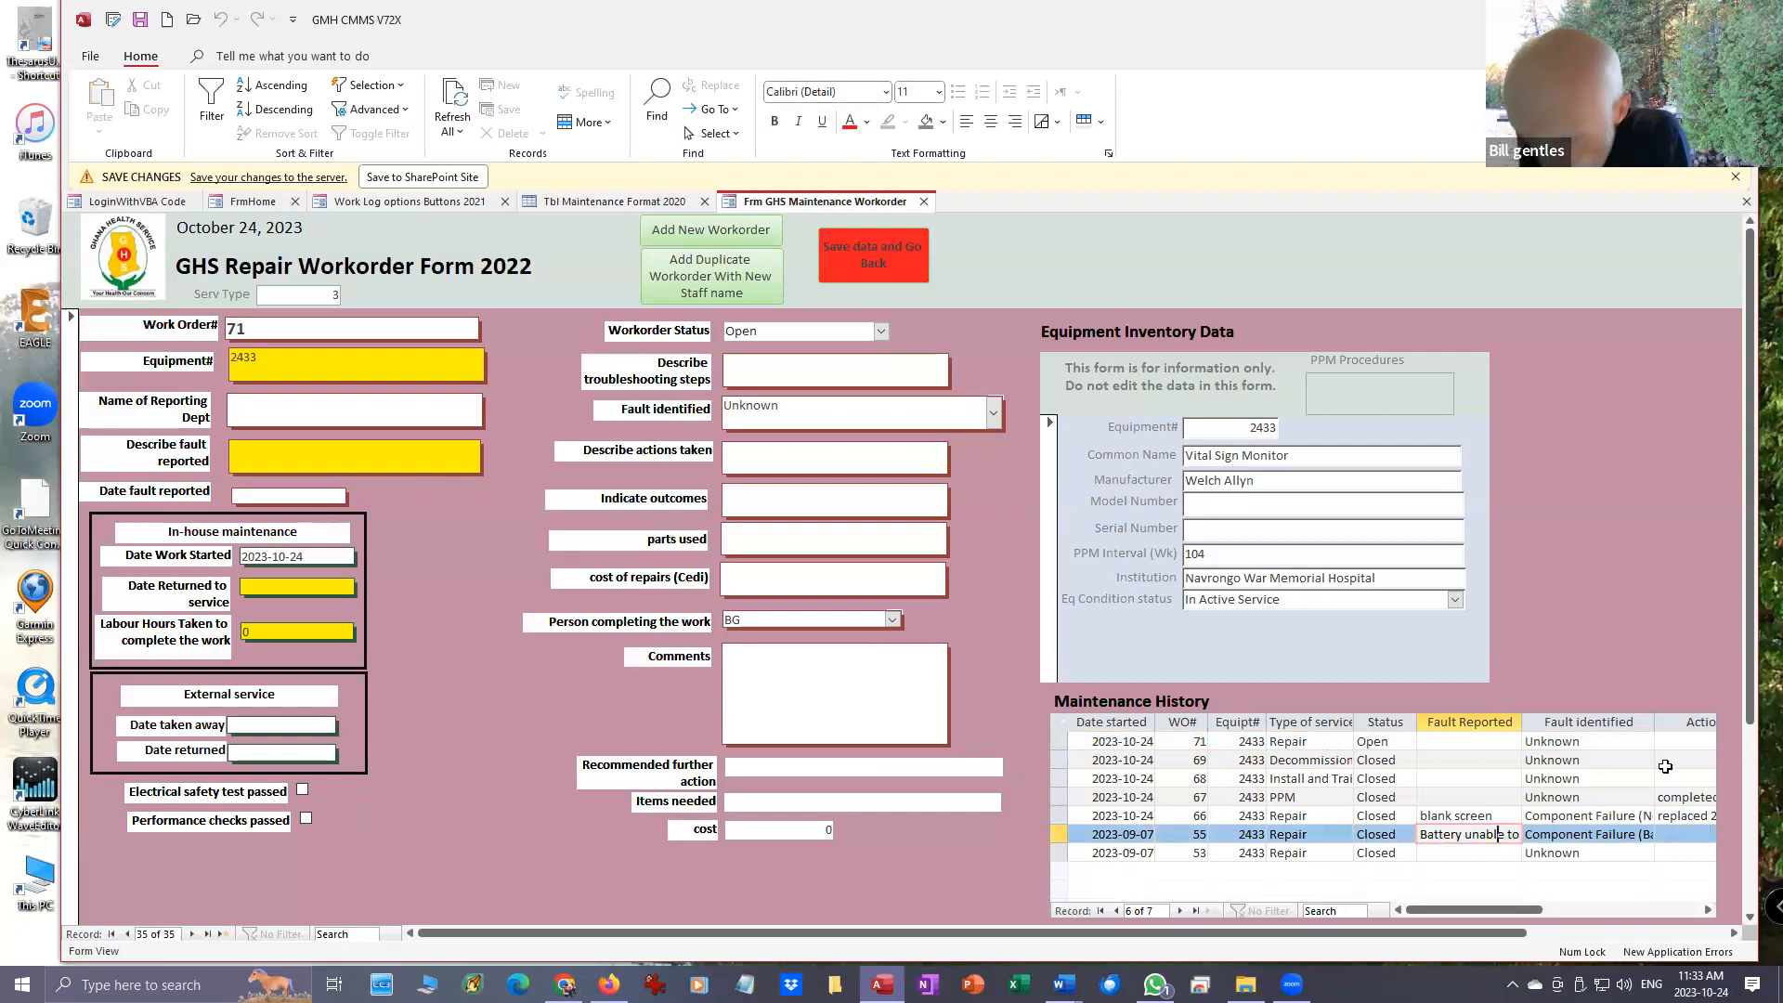
pyautogui.press('Right')
pyautogui.press('Right')
pyautogui.press('Right')
pyautogui.press('Right')
pyautogui.press('Right')
pyautogui.press('Right')
pyautogui.press('Right')
pyautogui.press('Right')
pyautogui.press('Right')
pyautogui.press('Right')
pyautogui.press('Right')
pyautogui.press('Right')
pyautogui.press('Right')
pyautogui.press('Right')
pyautogui.press('Right')
pyautogui.press('Right')
pyautogui.press('Right')
pyautogui.press('Left')
pyautogui.press('Left')
pyautogui.press('Left')
pyautogui.press('Left')
pyautogui.press('Left')
pyautogui.press('Left')
pyautogui.press('Left')
pyautogui.press('Left')
pyautogui.press('Left')
pyautogui.press('Left')
pyautogui.press('Left')
pyautogui.press('Left')
pyautogui.press('Left')
pyautogui.press('Left')
pyautogui.press('Left')
pyautogui.press('Left')
pyautogui.press('Left')
pyautogui.press('Left')
pyautogui.press('Left')
pyautogui.press('Left')
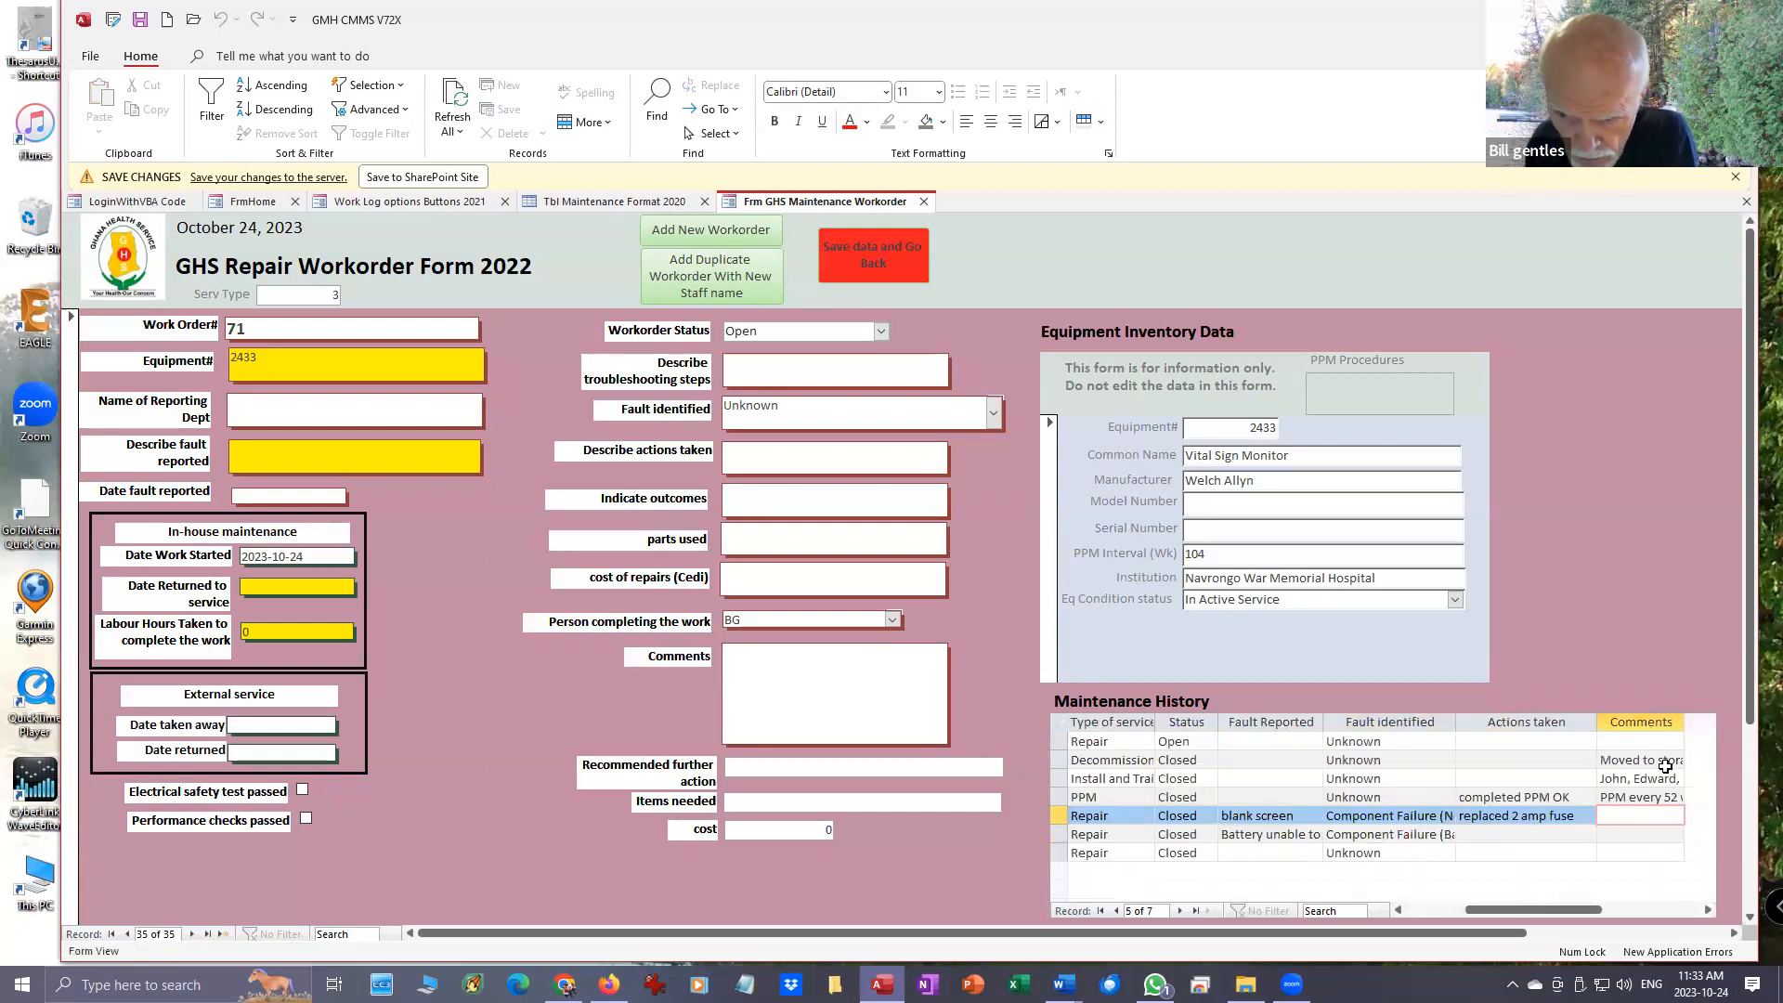
# - Read the full Fault identified entry of the earlier battery repair, and compare it with the blank screen repair
pyautogui.click(1381, 826)
pyautogui.press('Right')
pyautogui.press('Right')
pyautogui.press('Right')
pyautogui.press('Right')
pyautogui.press('Right')
pyautogui.press('Right')
pyautogui.press('Right')
pyautogui.press('Right')
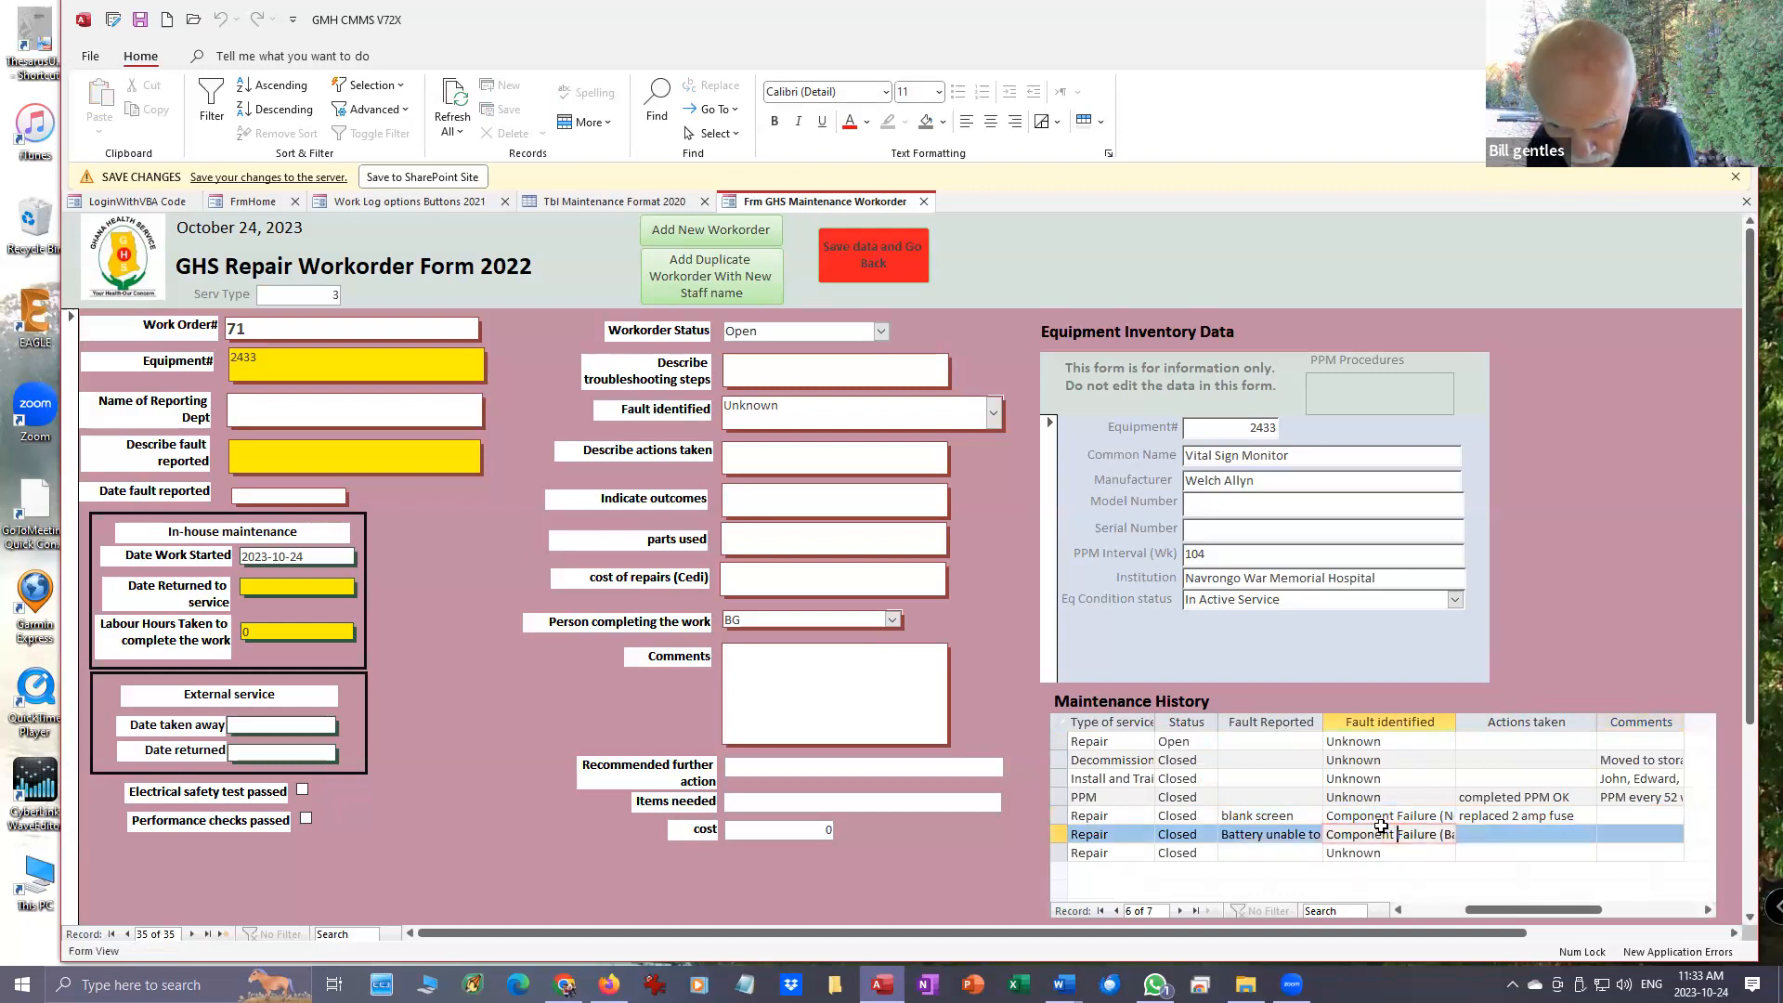
pyautogui.press('Right')
pyautogui.press('Right')
pyautogui.press('Right')
pyautogui.press('Right')
pyautogui.press('Right')
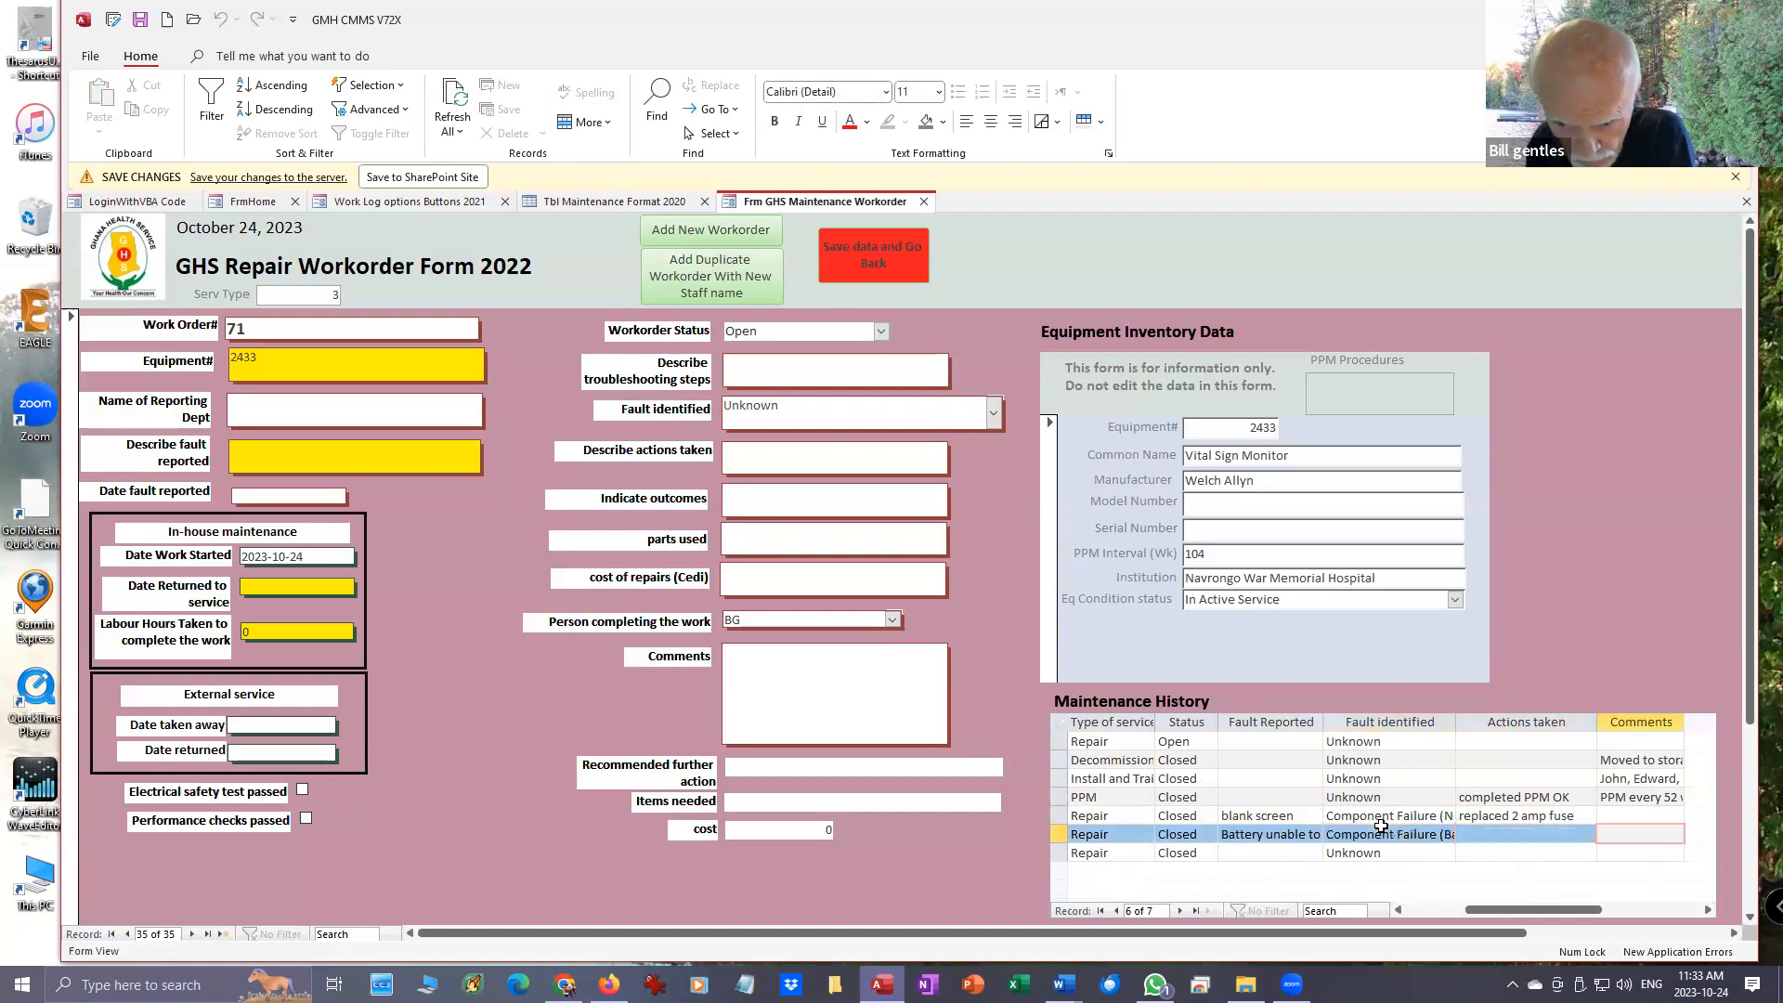
pyautogui.press('Left')
pyautogui.press('Left')
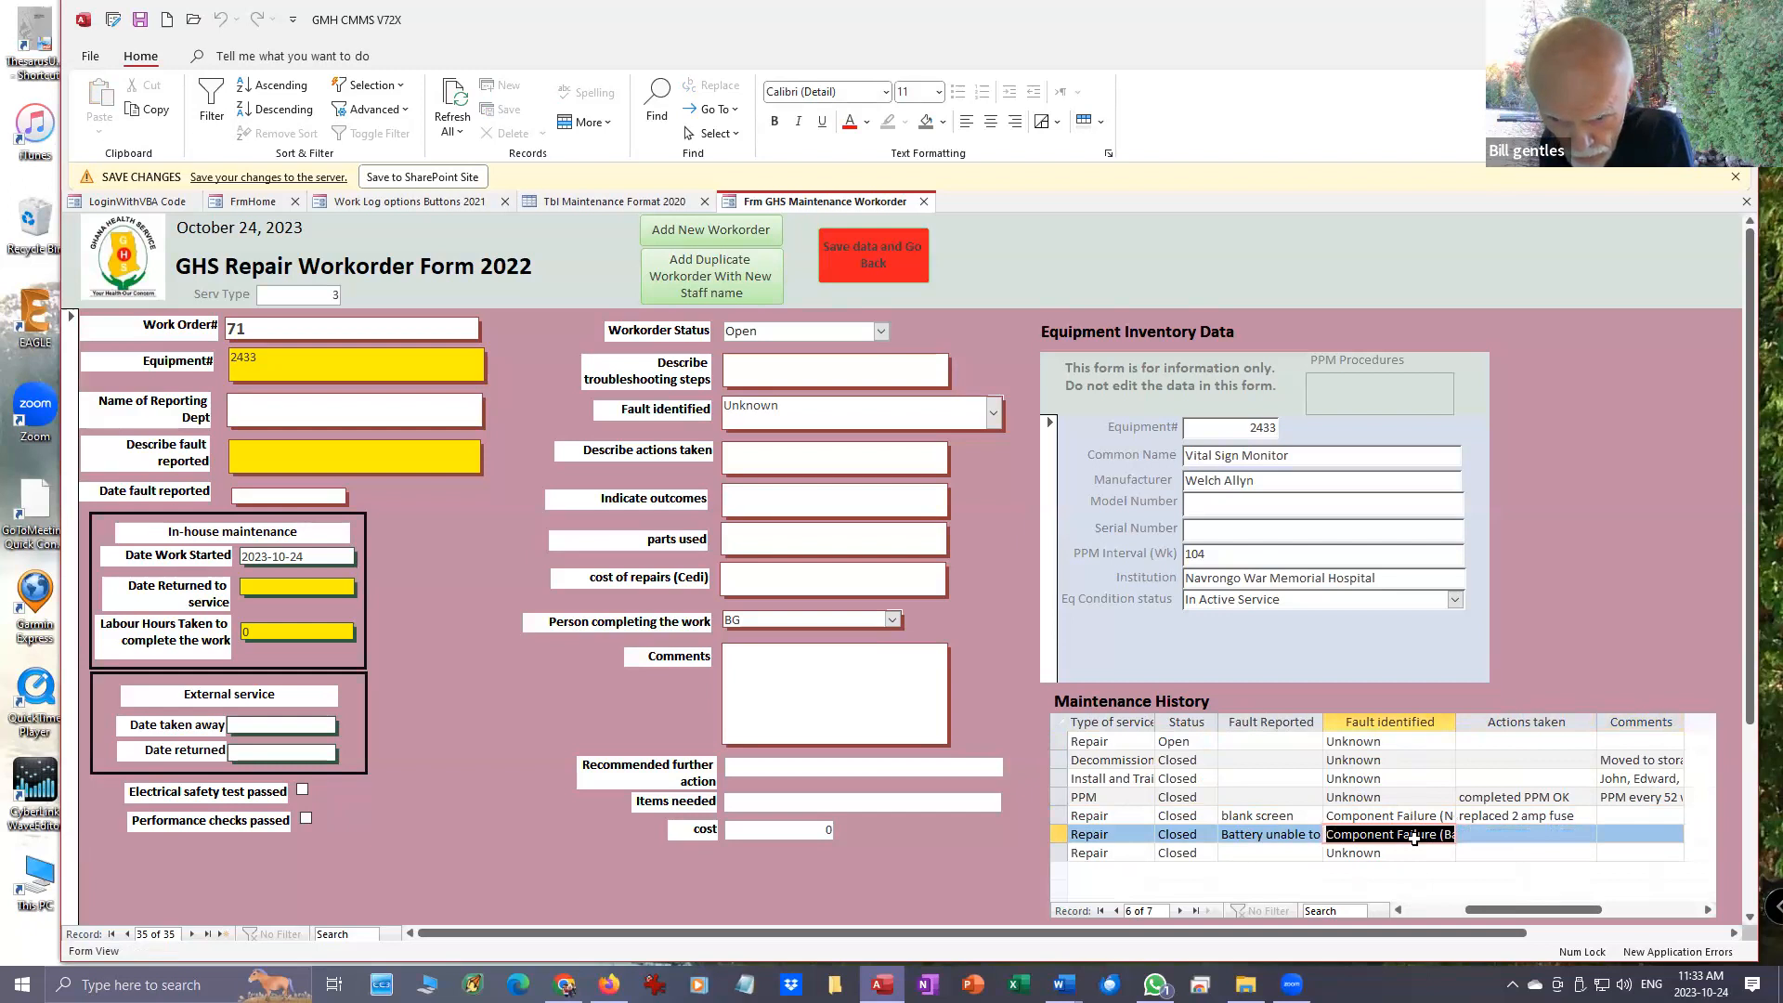
pyautogui.click(1413, 837)
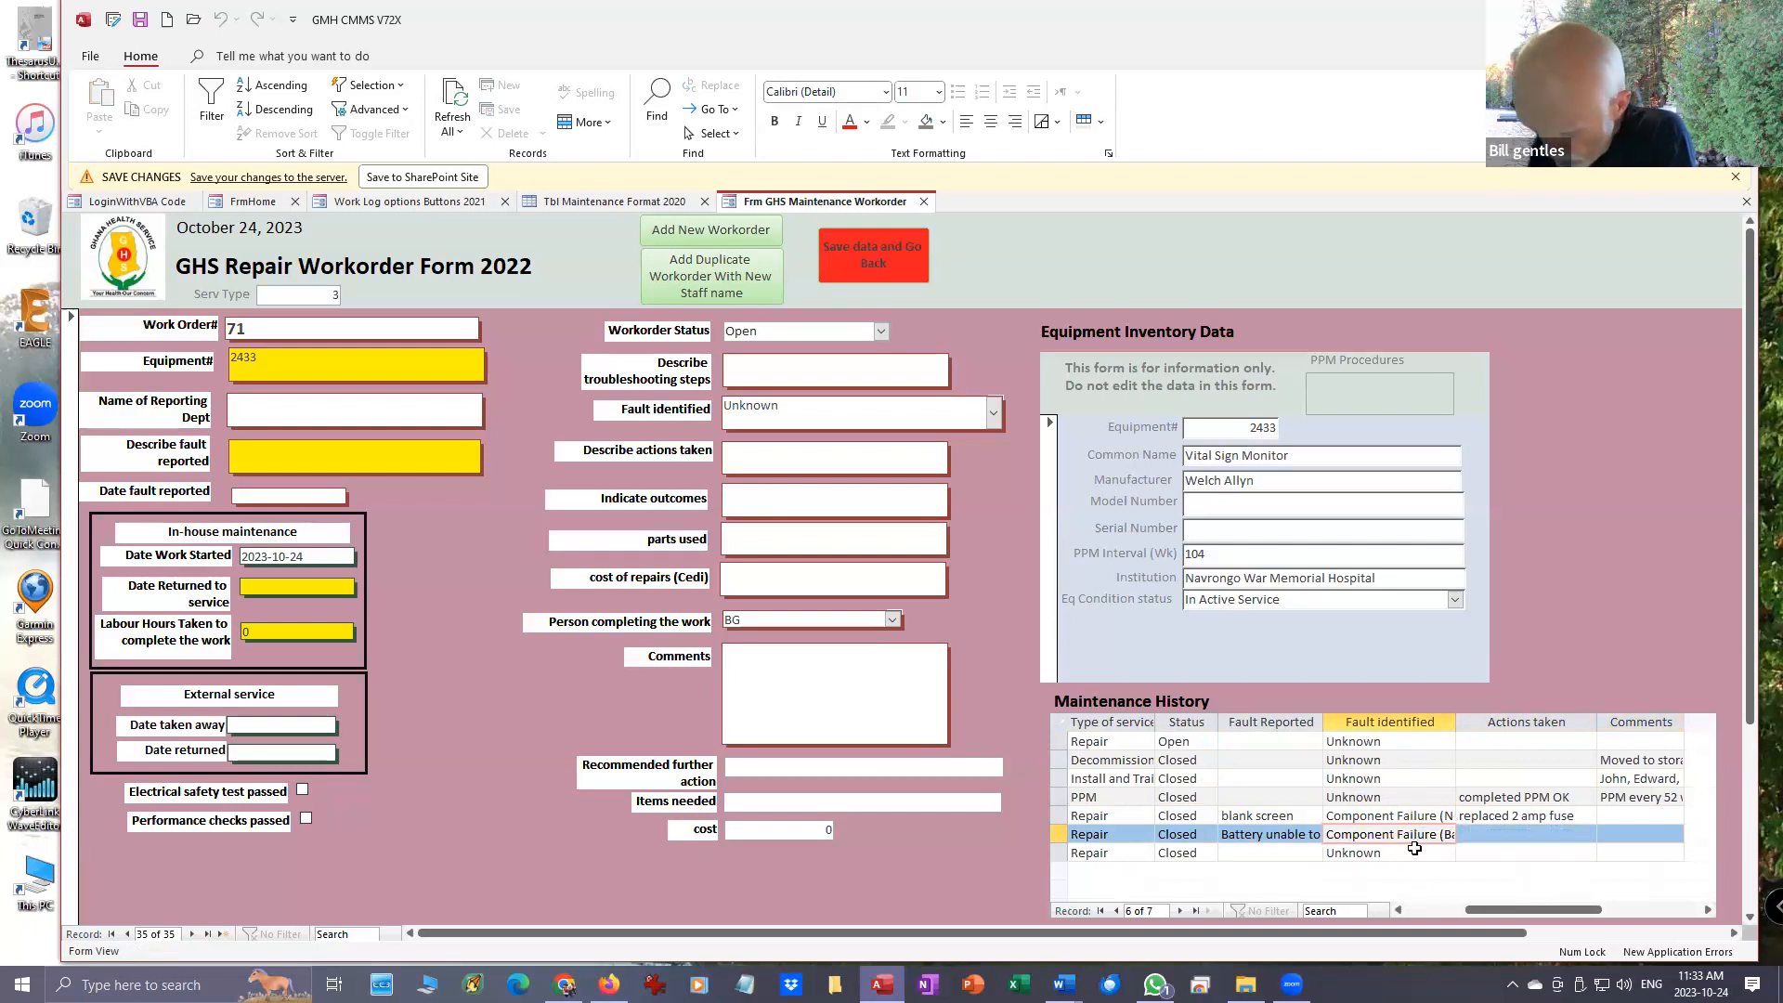
pyautogui.press('Right')
pyautogui.press('Right')
pyautogui.press('Right')
pyautogui.press('Right')
pyautogui.press('Right')
pyautogui.press('Right')
pyautogui.press('Right')
pyautogui.press('Right')
pyautogui.press('Right')
pyautogui.press('Right')
pyautogui.press('Right')
pyautogui.press('Right')
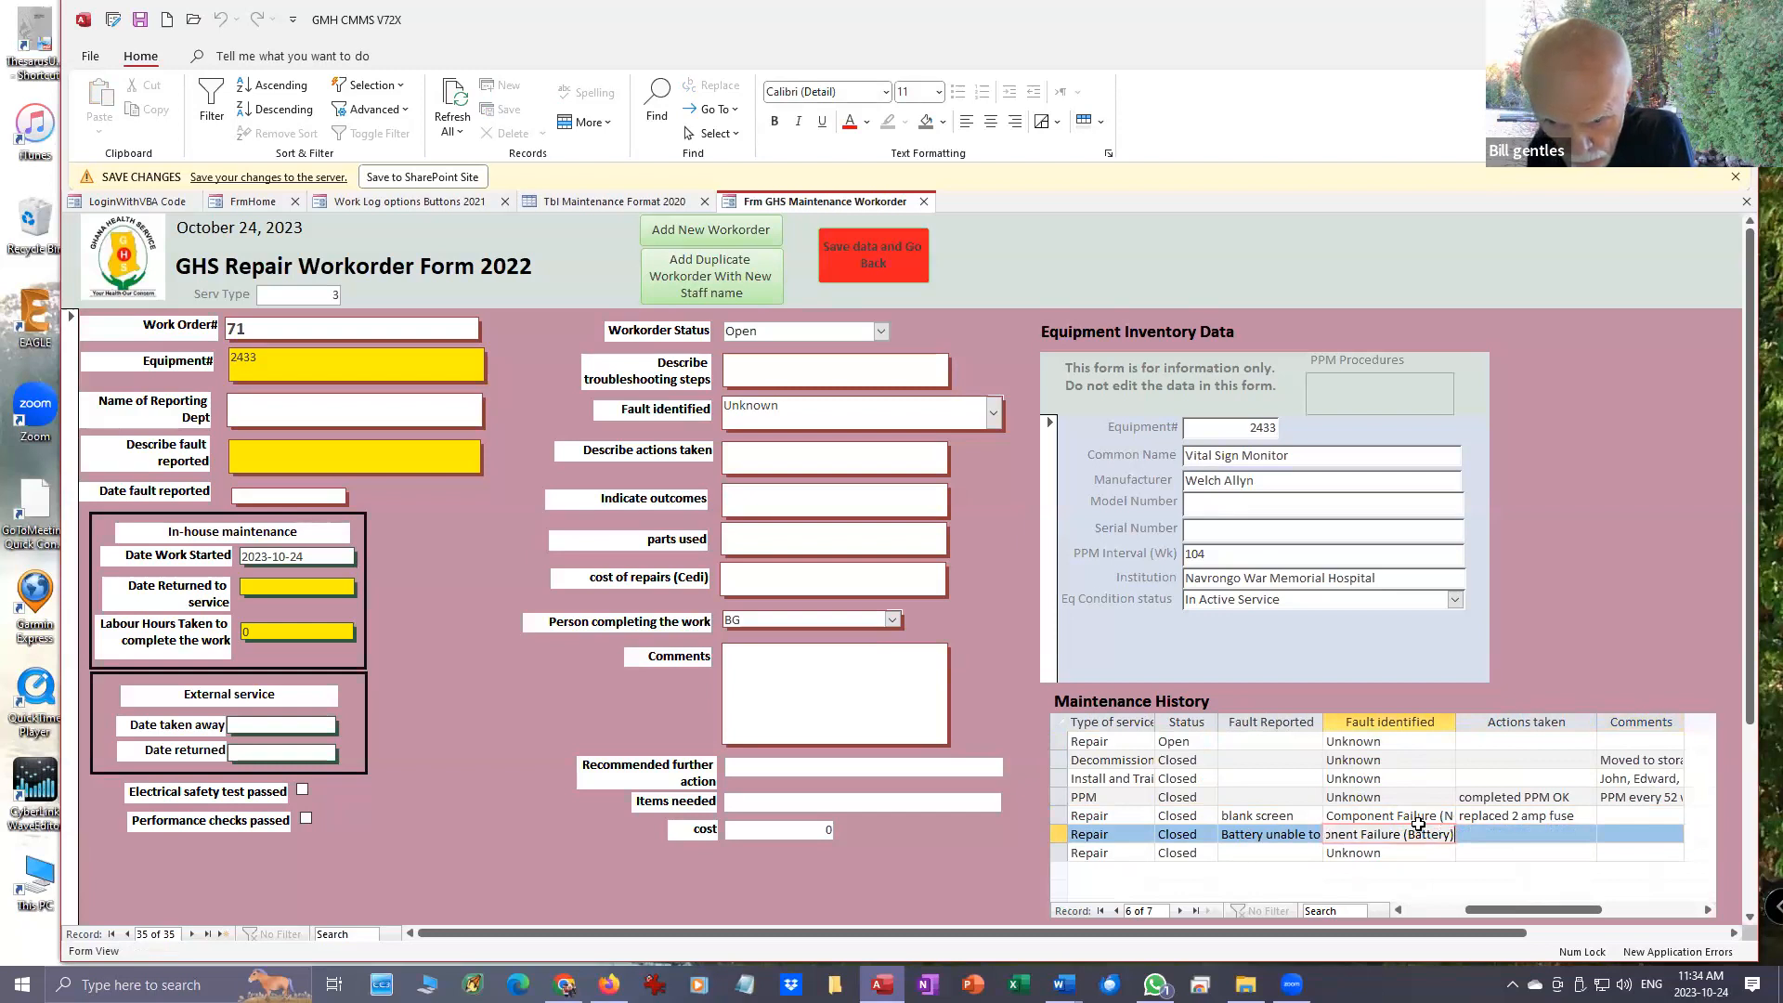
pyautogui.press('Tab')
pyautogui.press('Down')
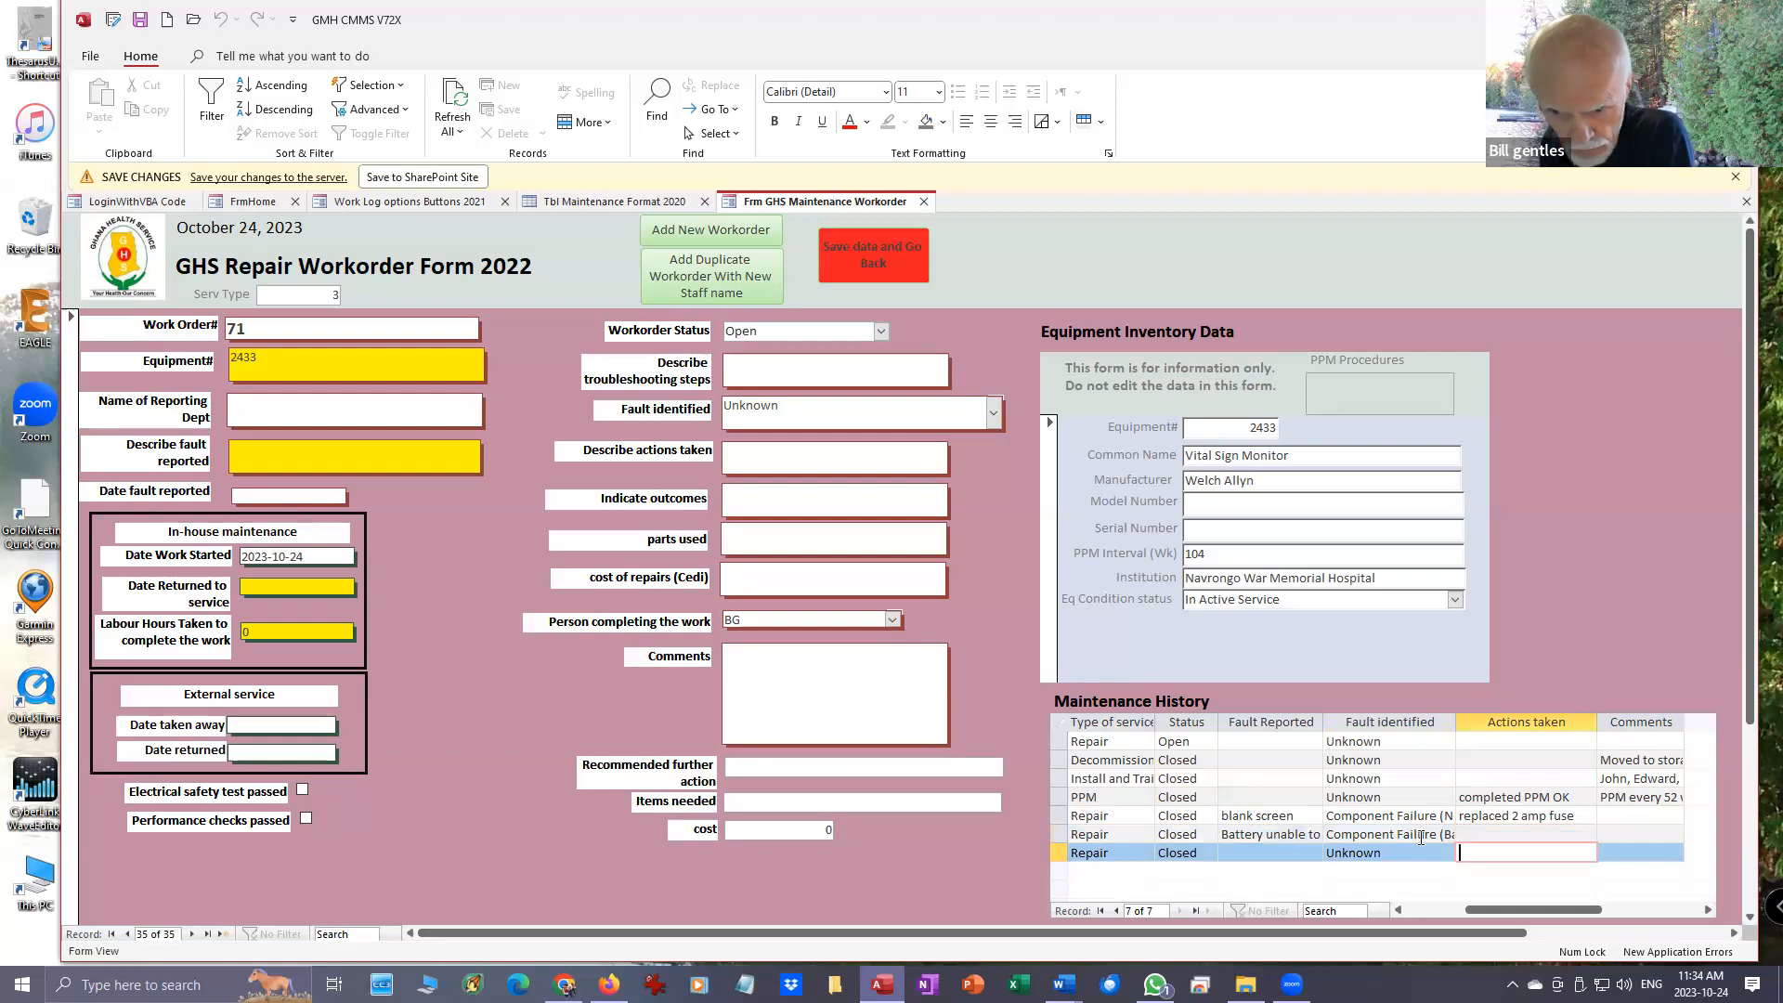
pyautogui.click(1419, 831)
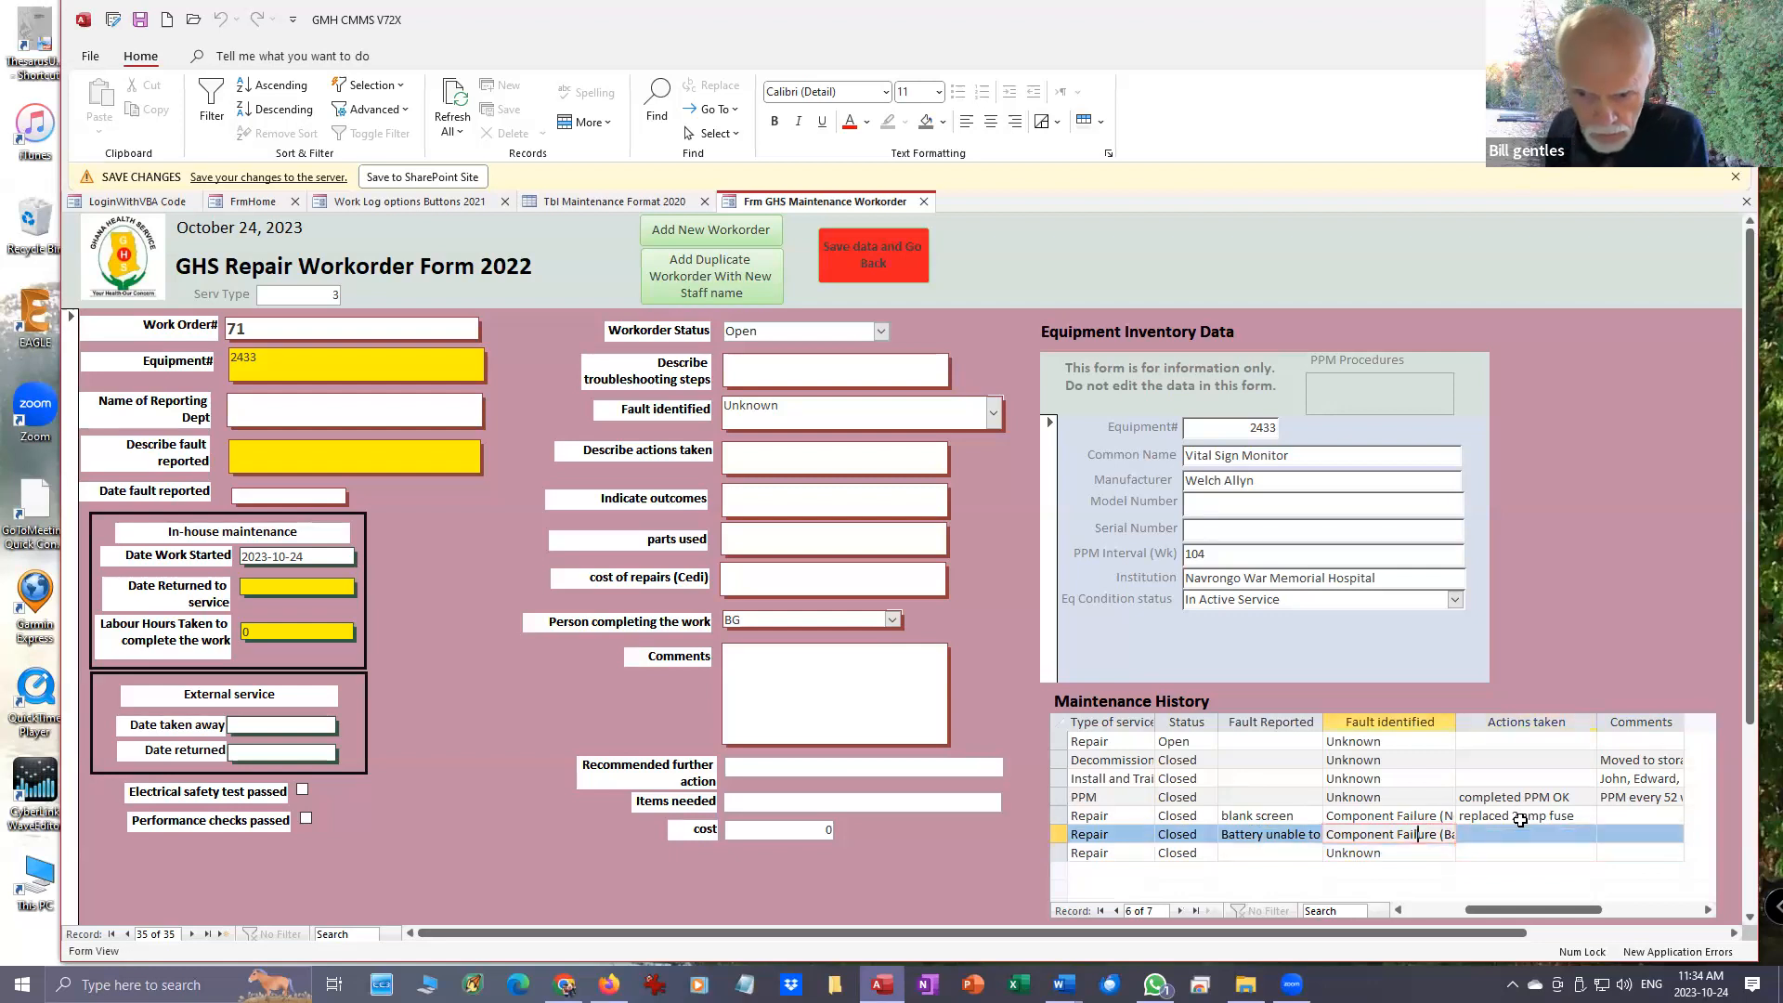
pyautogui.click(1435, 821)
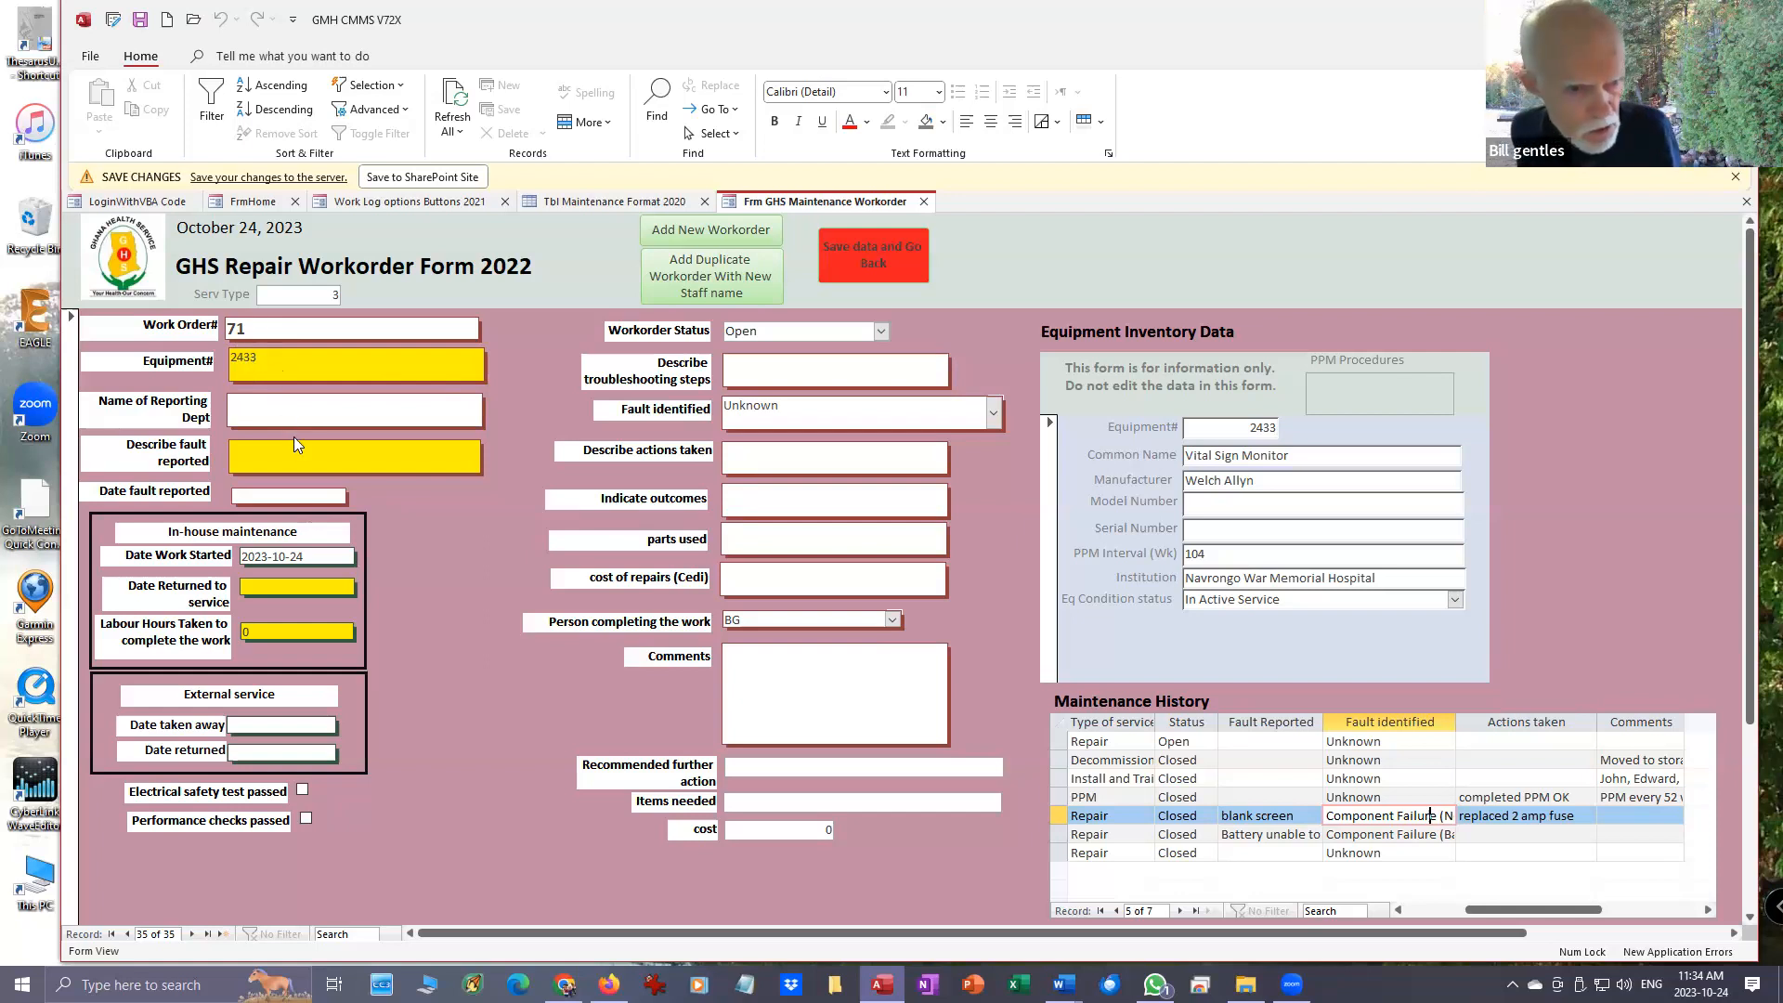
# - Describe the fault reported on the repair workorder as "screen is blank"
pyautogui.click(273, 450)
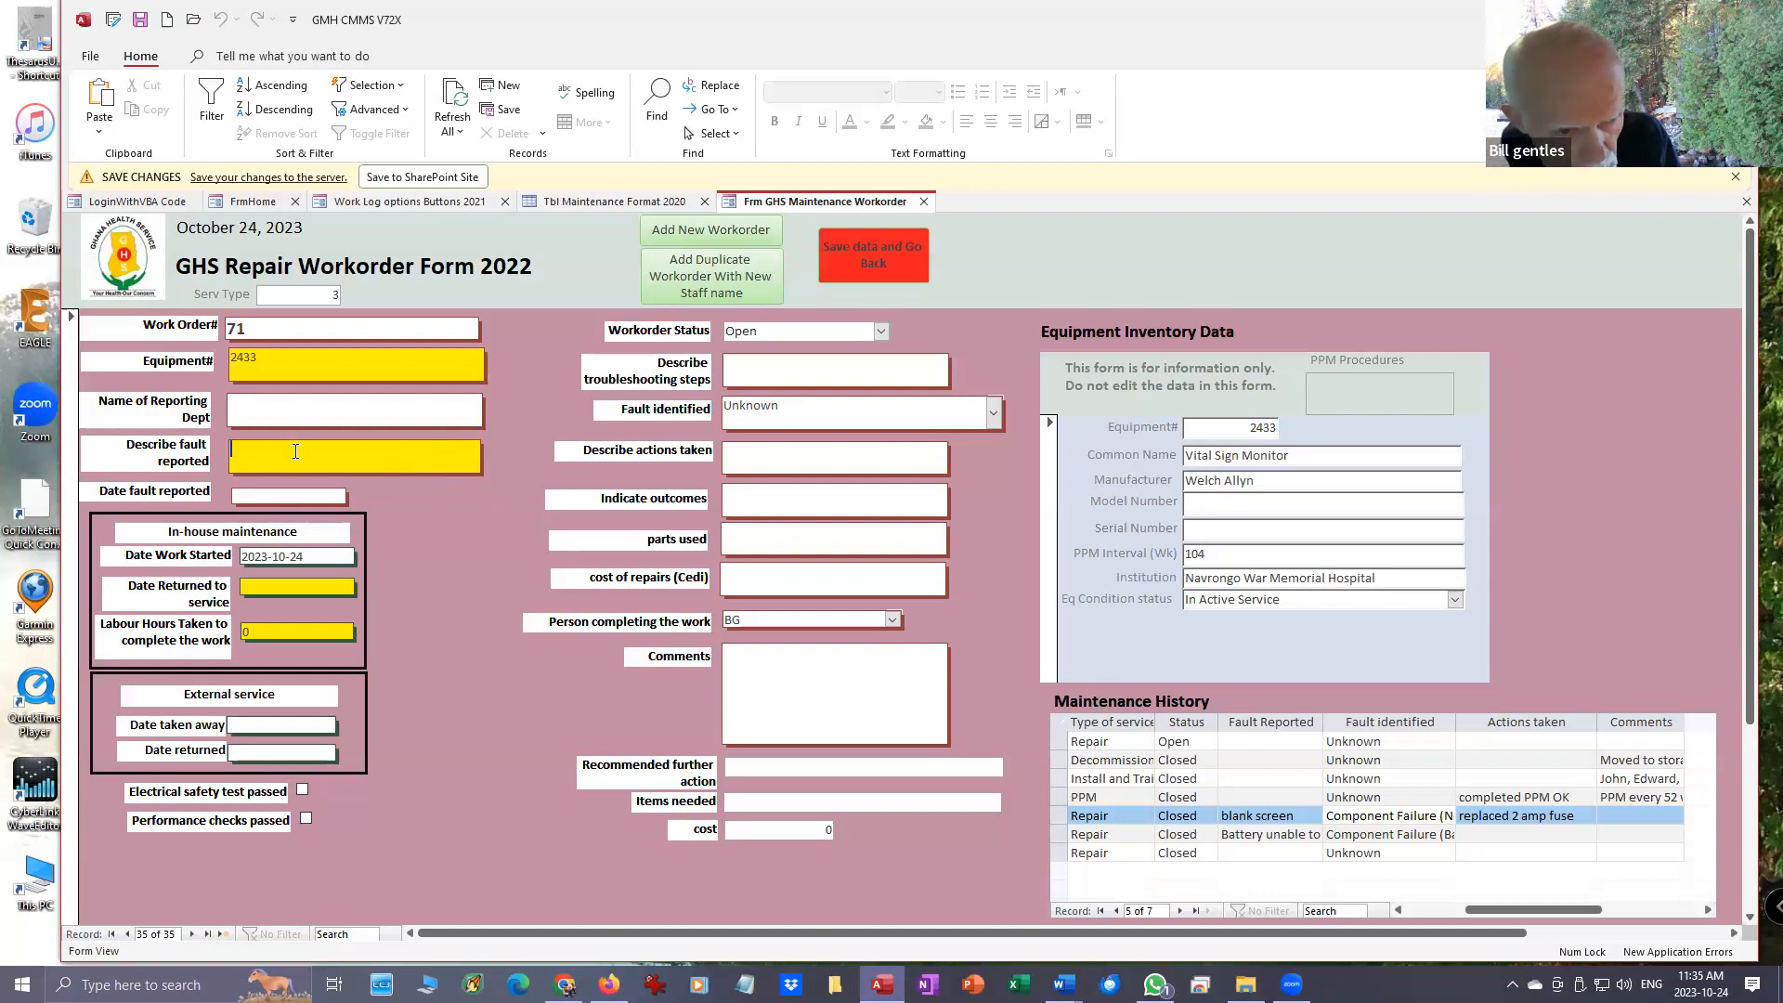
pyautogui.write('s')
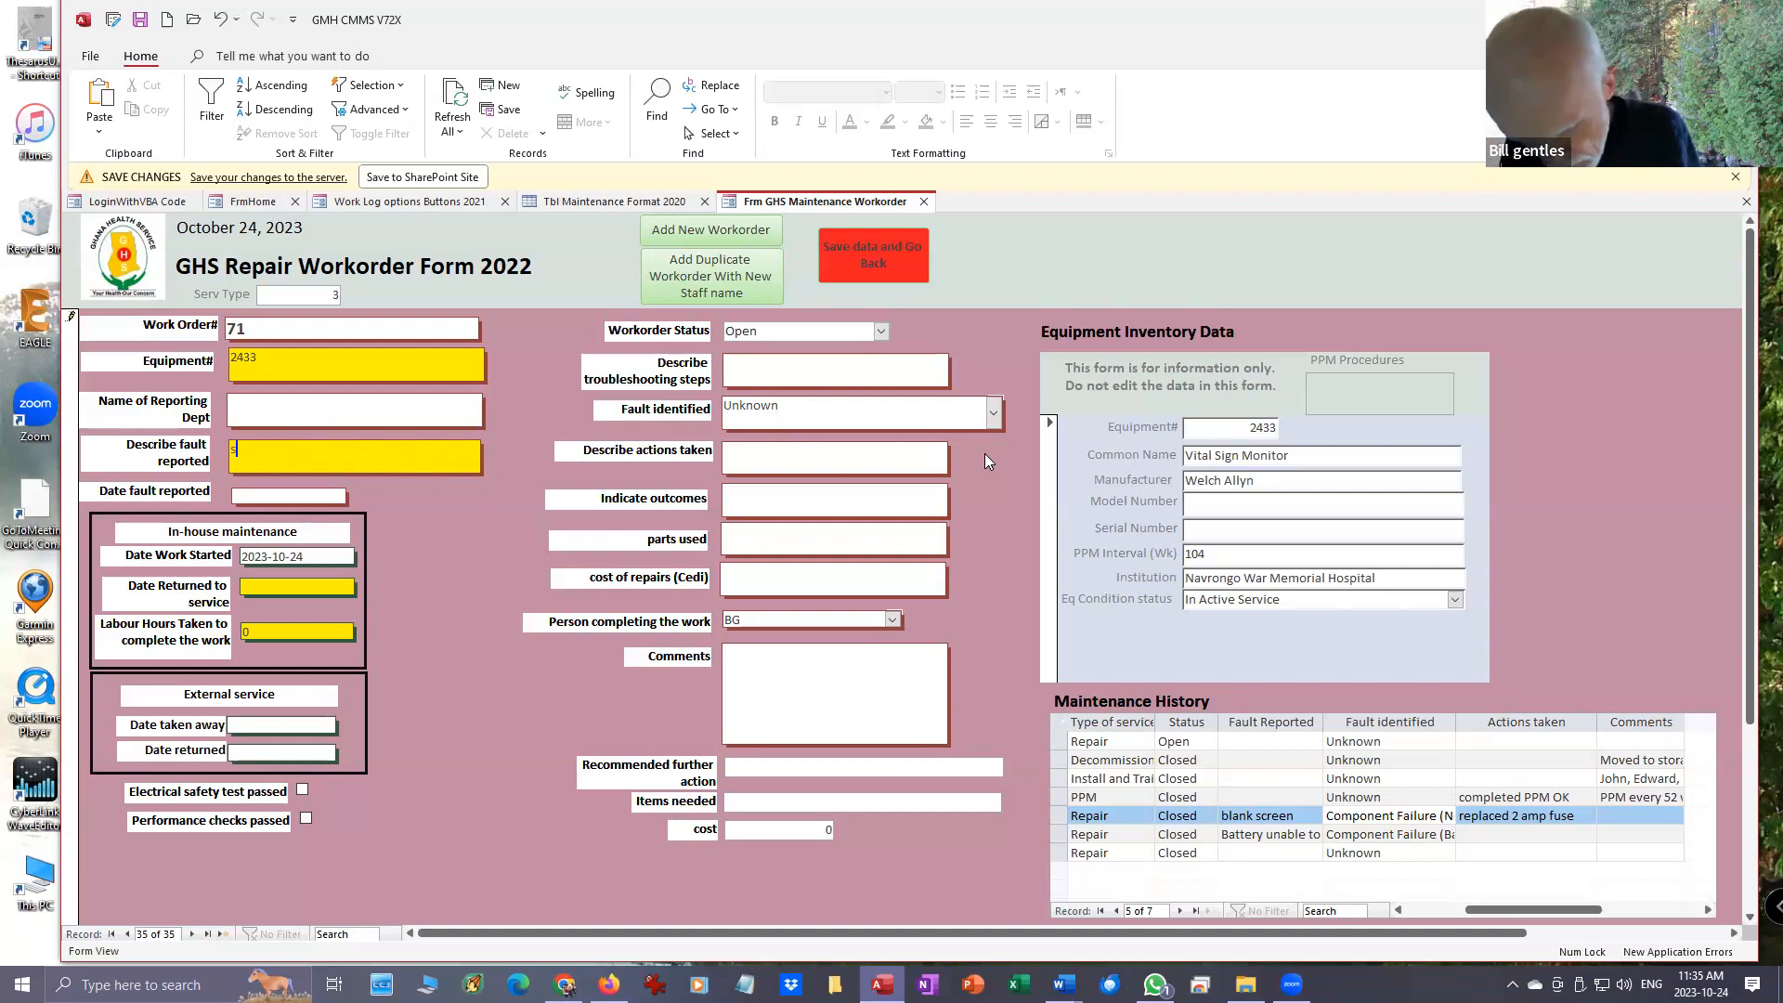
pyautogui.write('creen in')
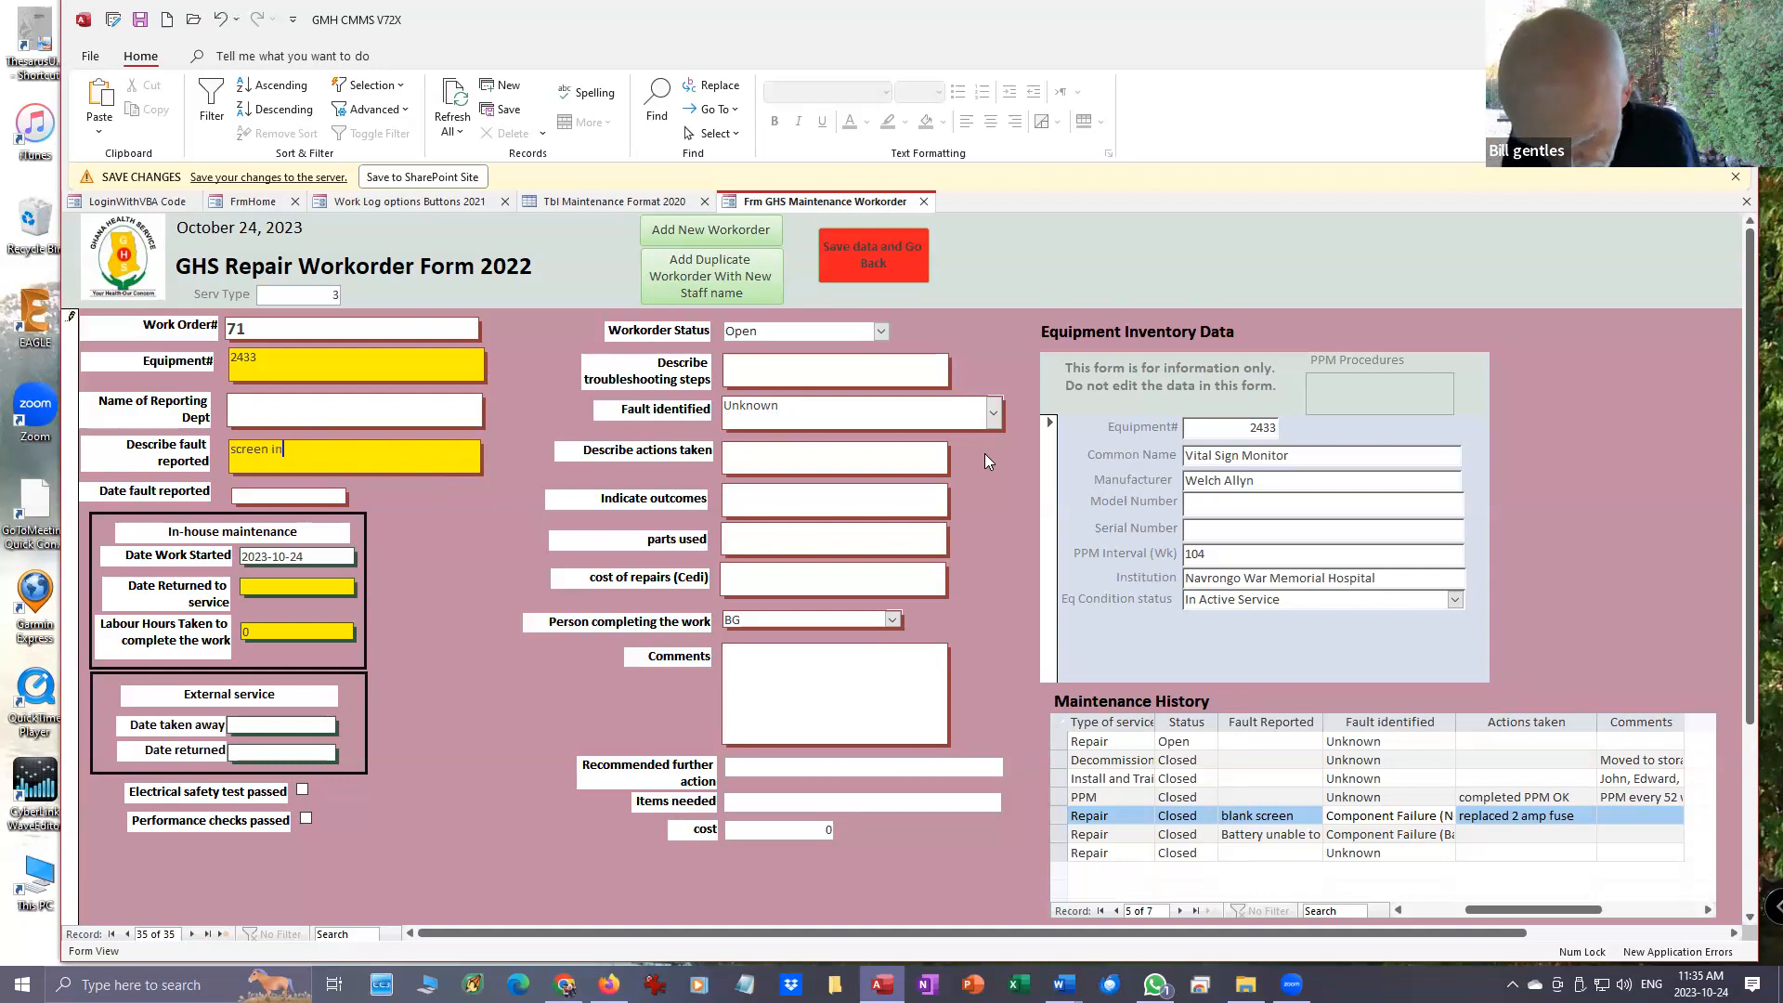
pyautogui.press('BackSpace')
pyautogui.write('s bl')
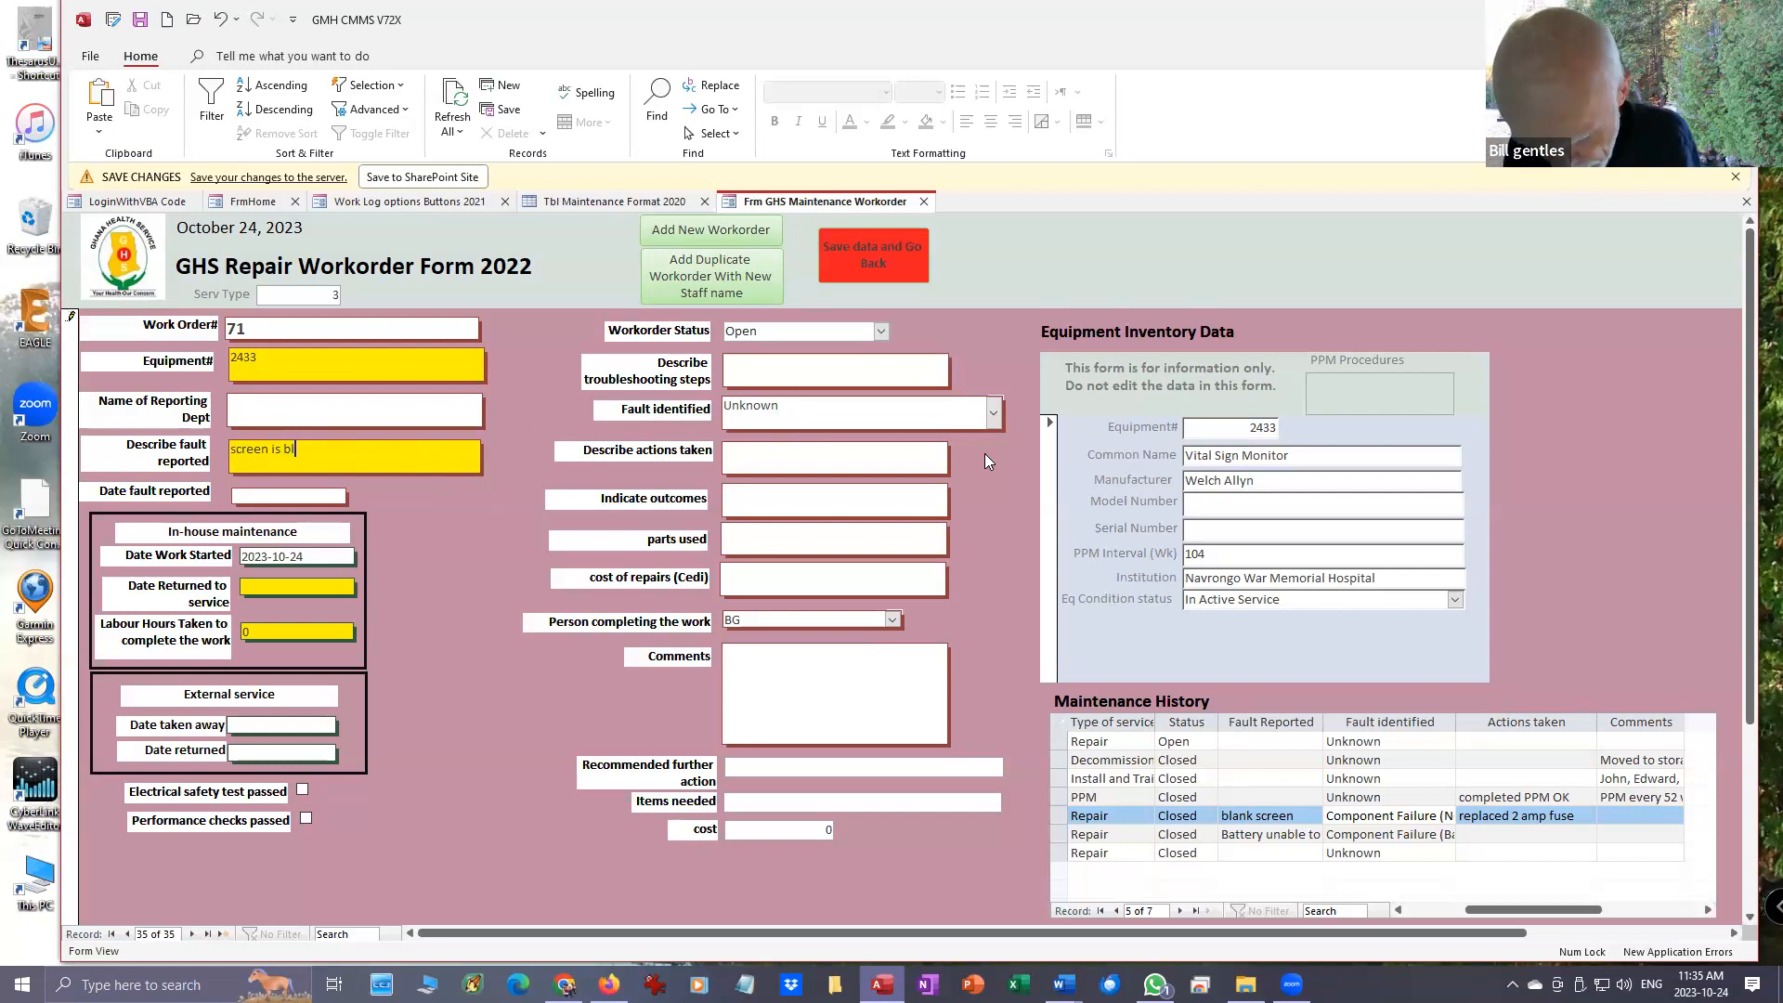
pyautogui.write('ank')
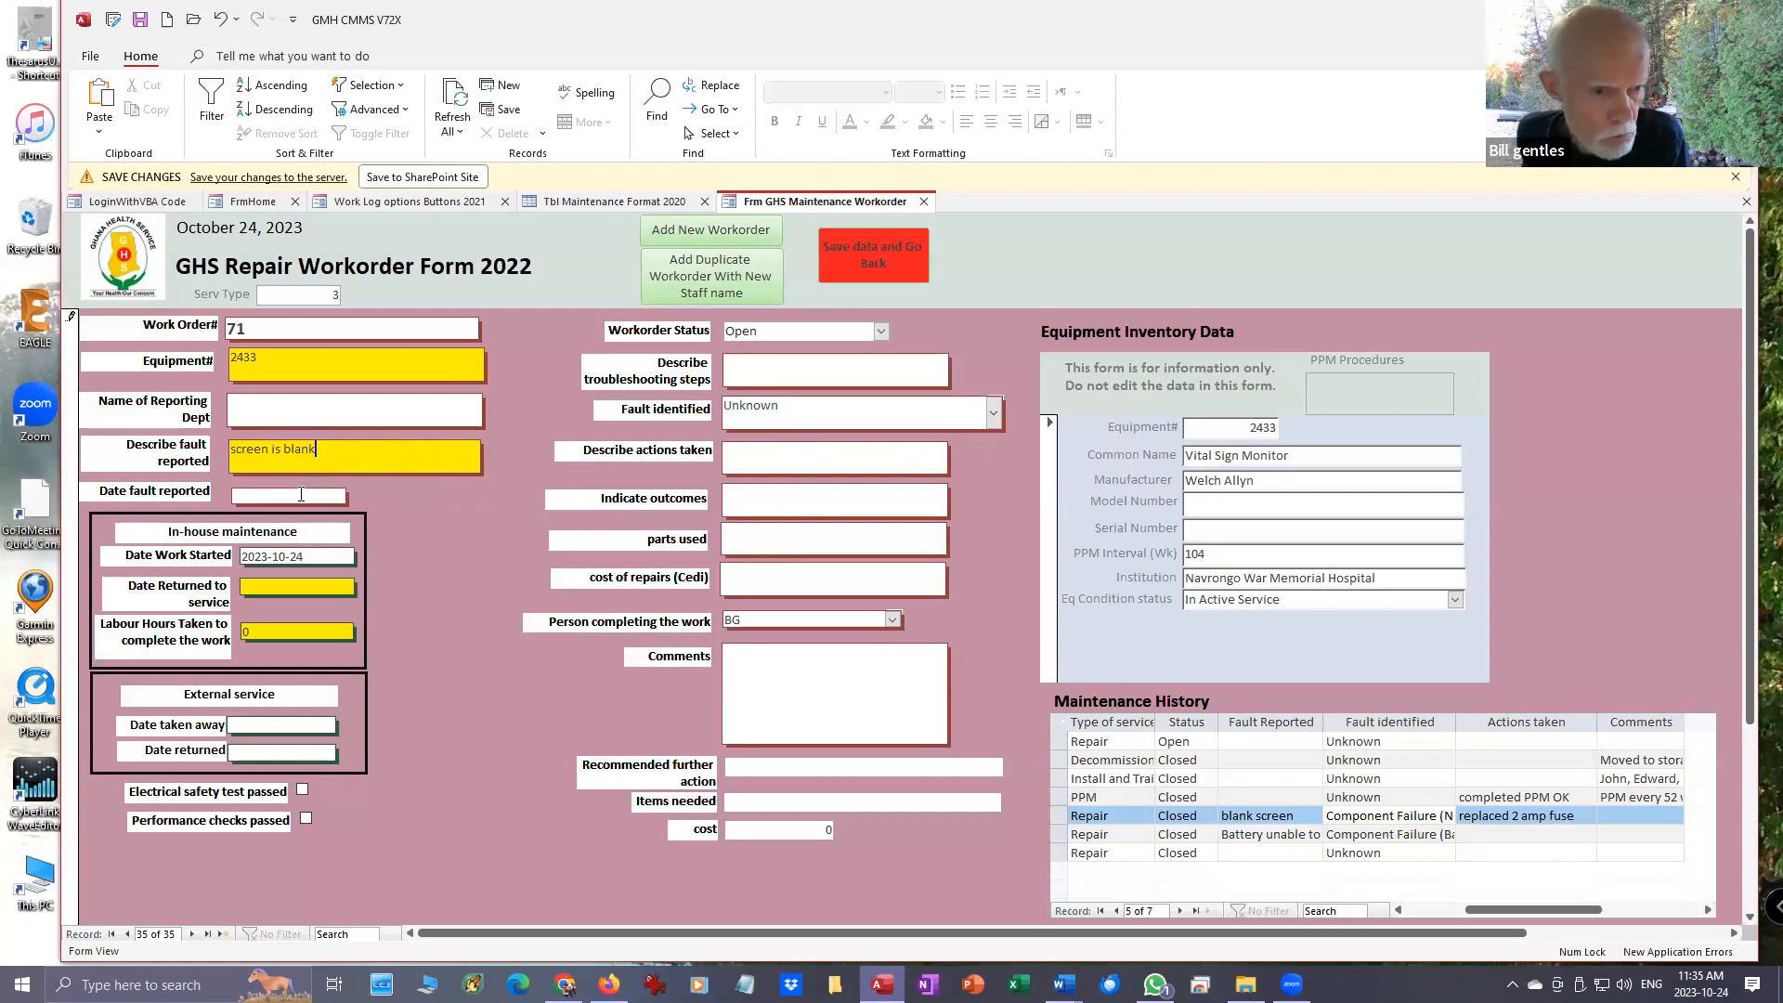
# - Set the date the fault was reported on the repair workorder to 2023-10-20
pyautogui.click(301, 496)
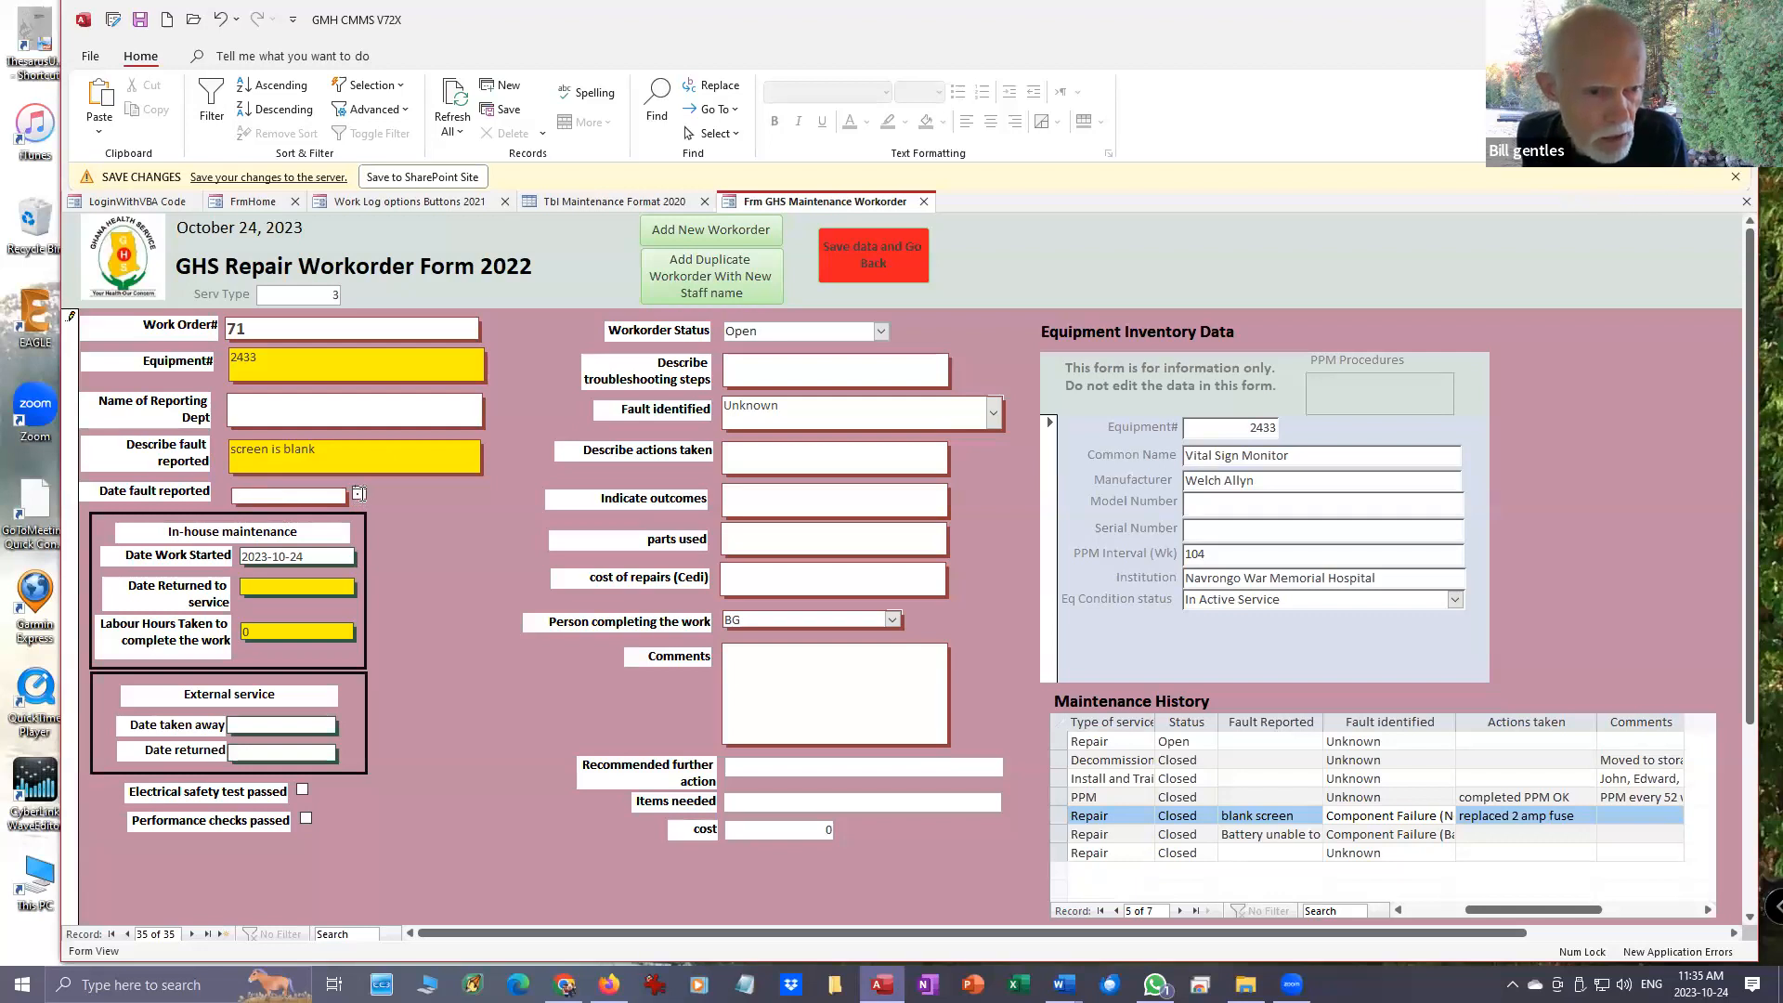
pyautogui.click(359, 494)
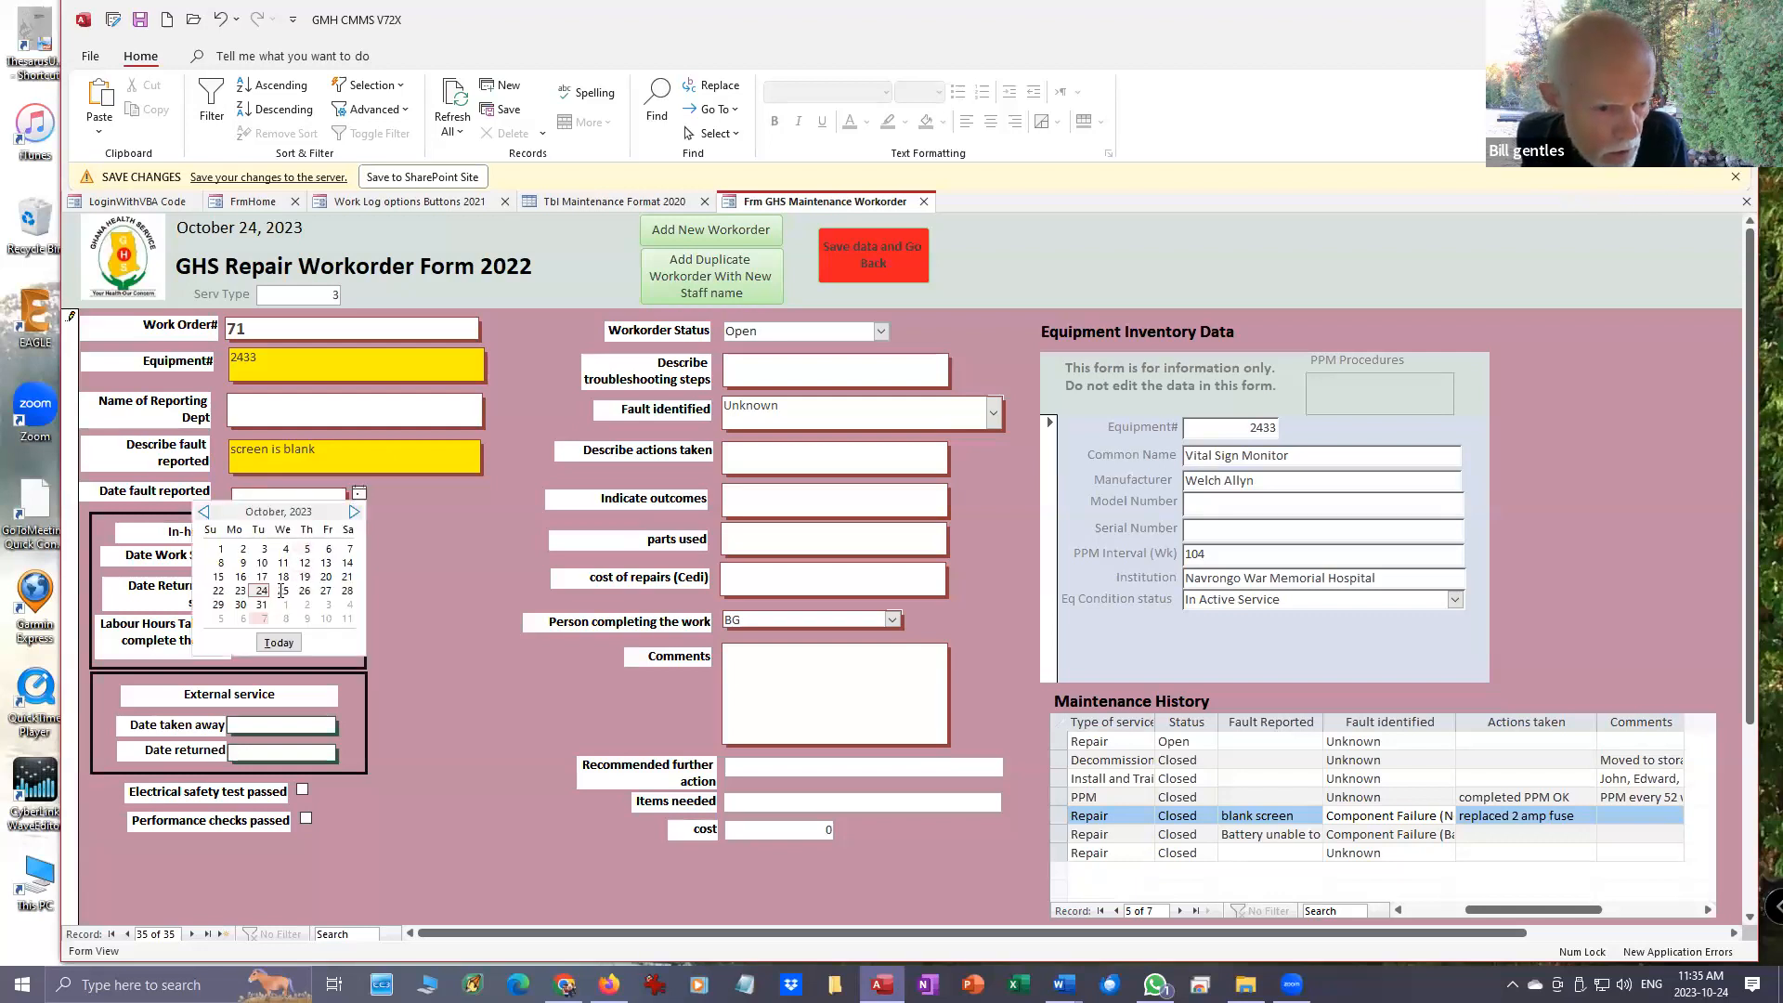
pyautogui.click(328, 577)
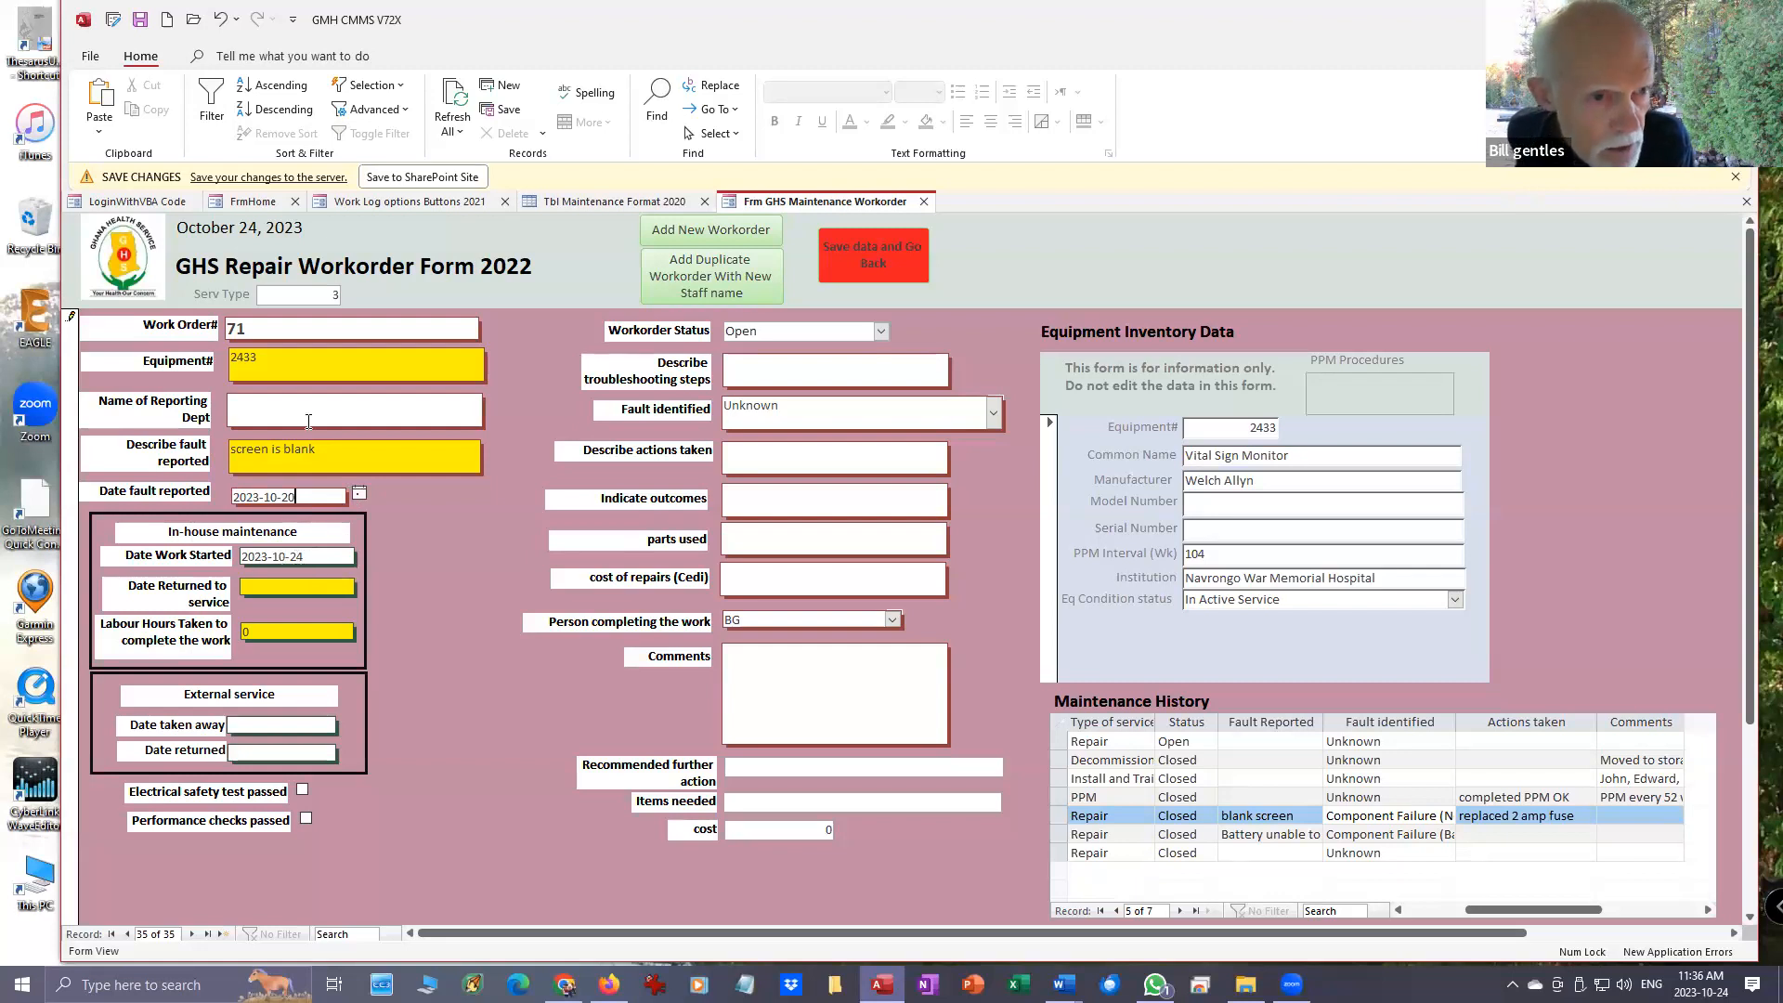
# - Set the in-house maintenance date returned to service to 2023-10-24
pyautogui.click(302, 585)
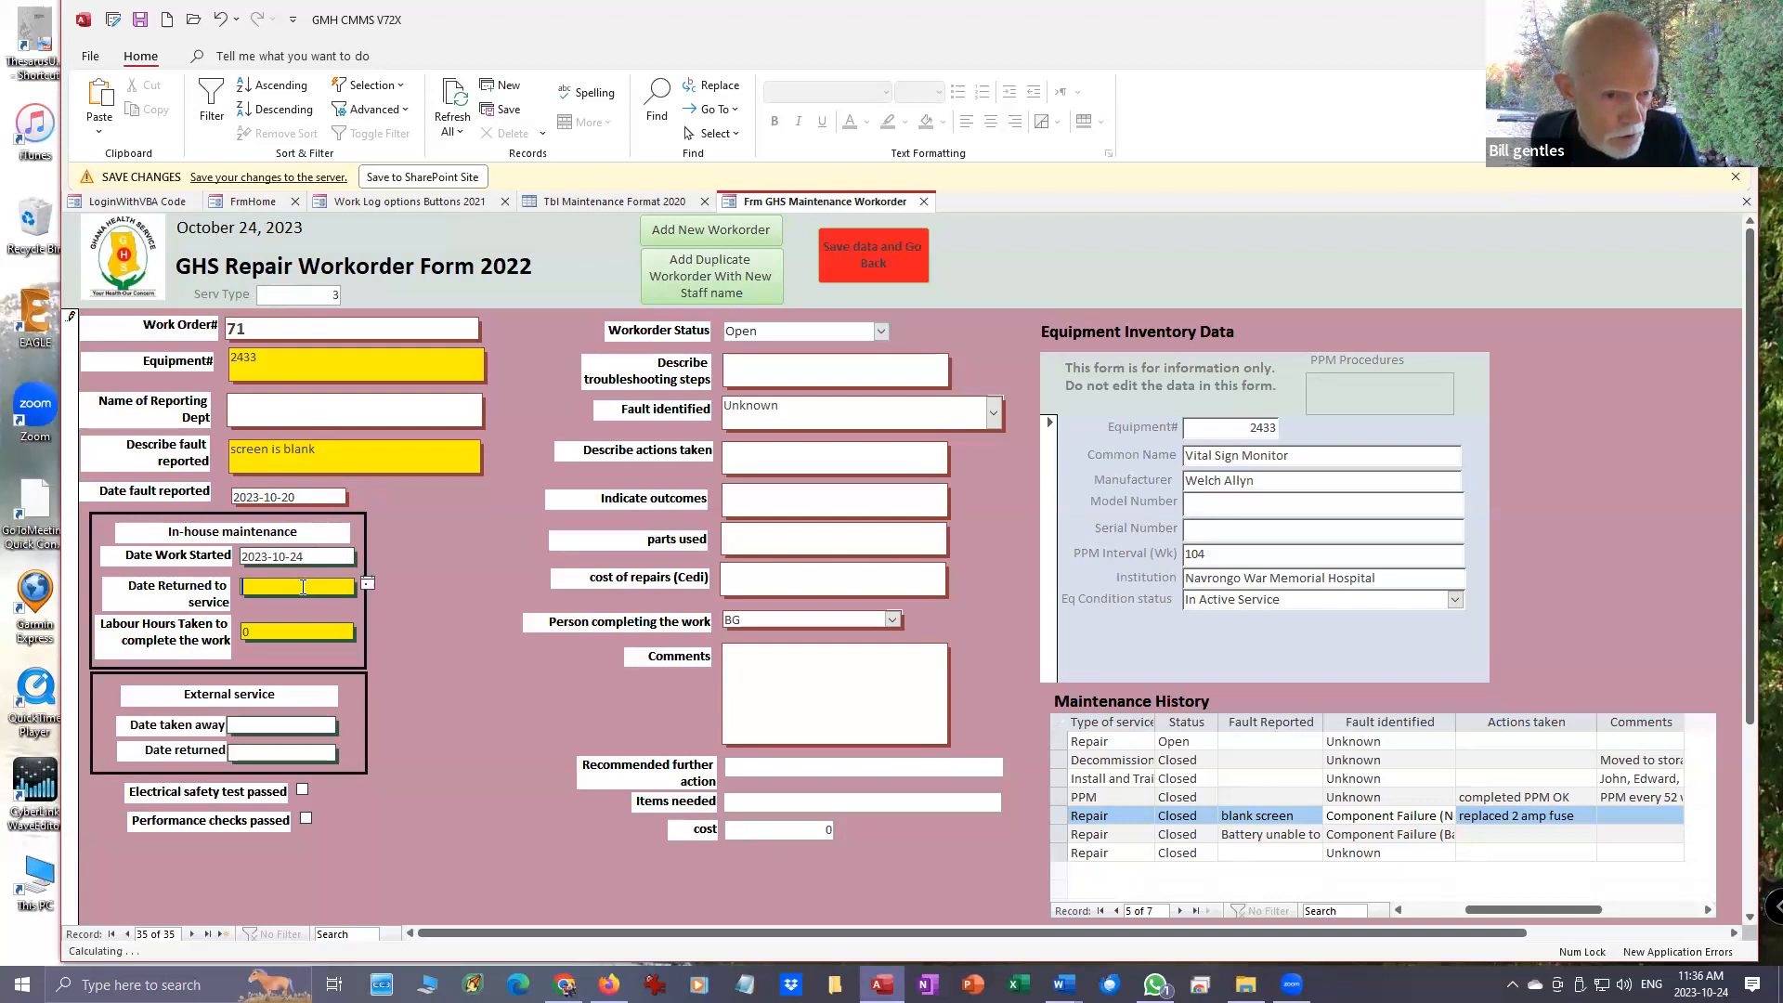
pyautogui.click(367, 582)
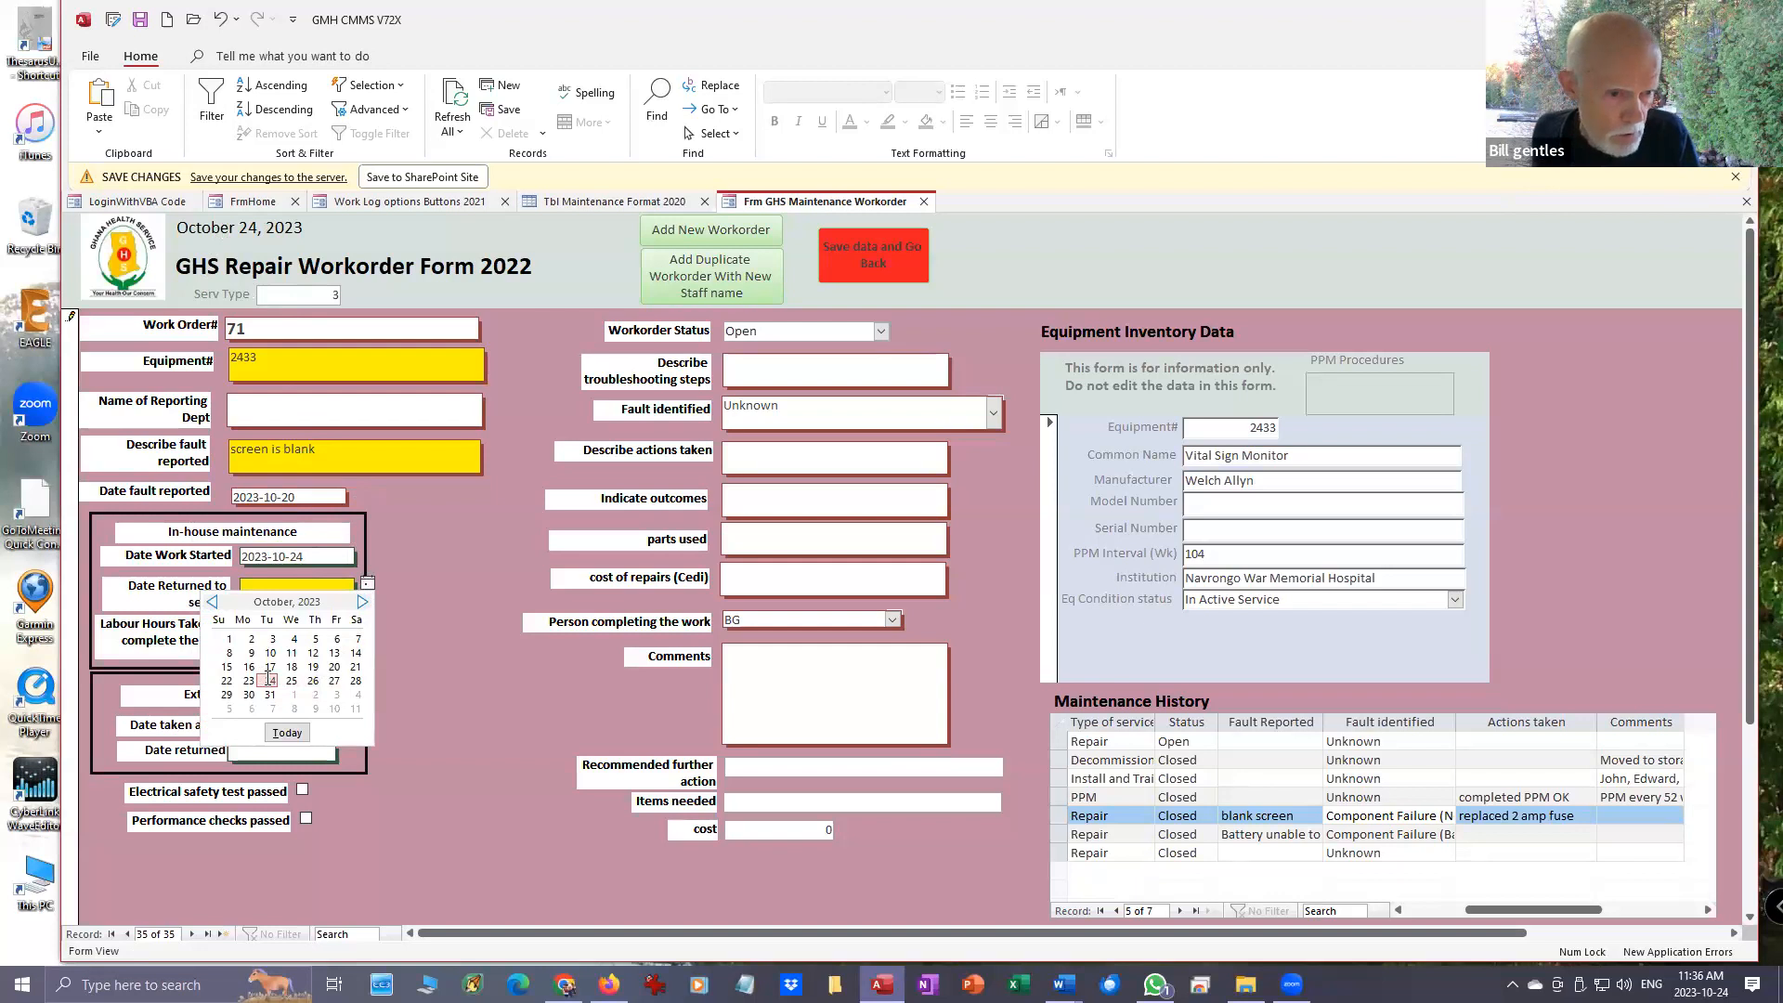
pyautogui.click(268, 681)
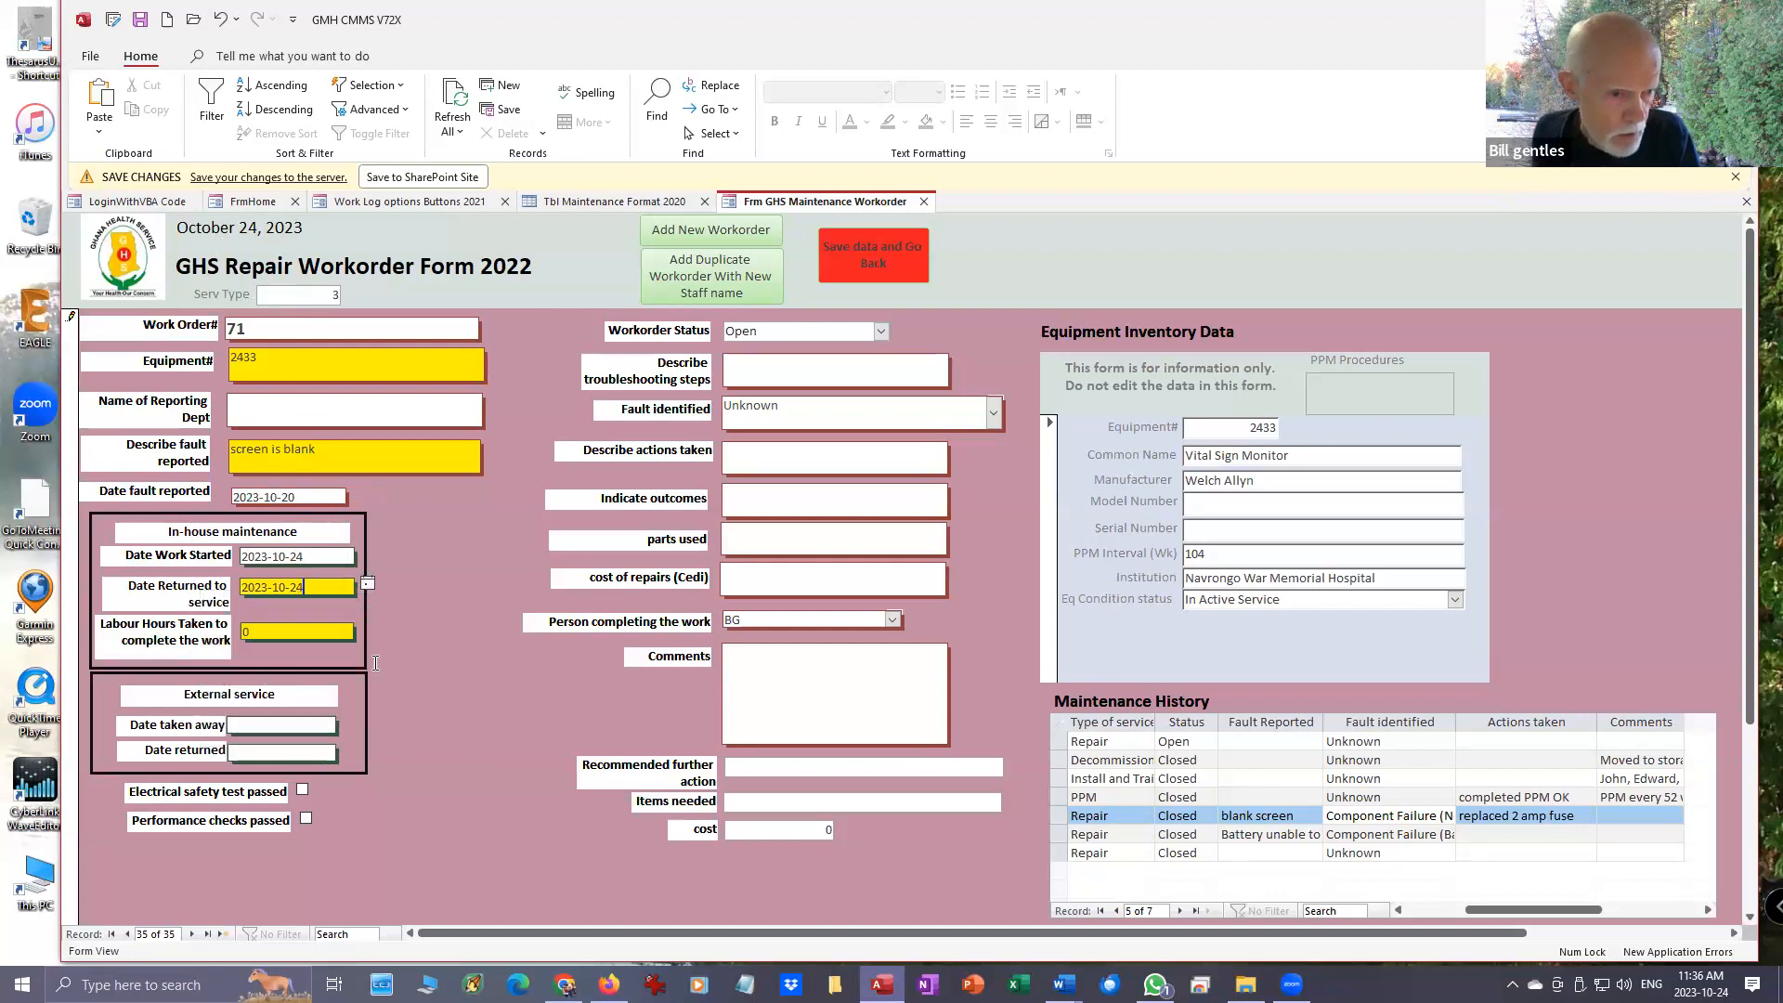
# - Set the labour hours taken to complete the work to 1
pyautogui.press('Tab')
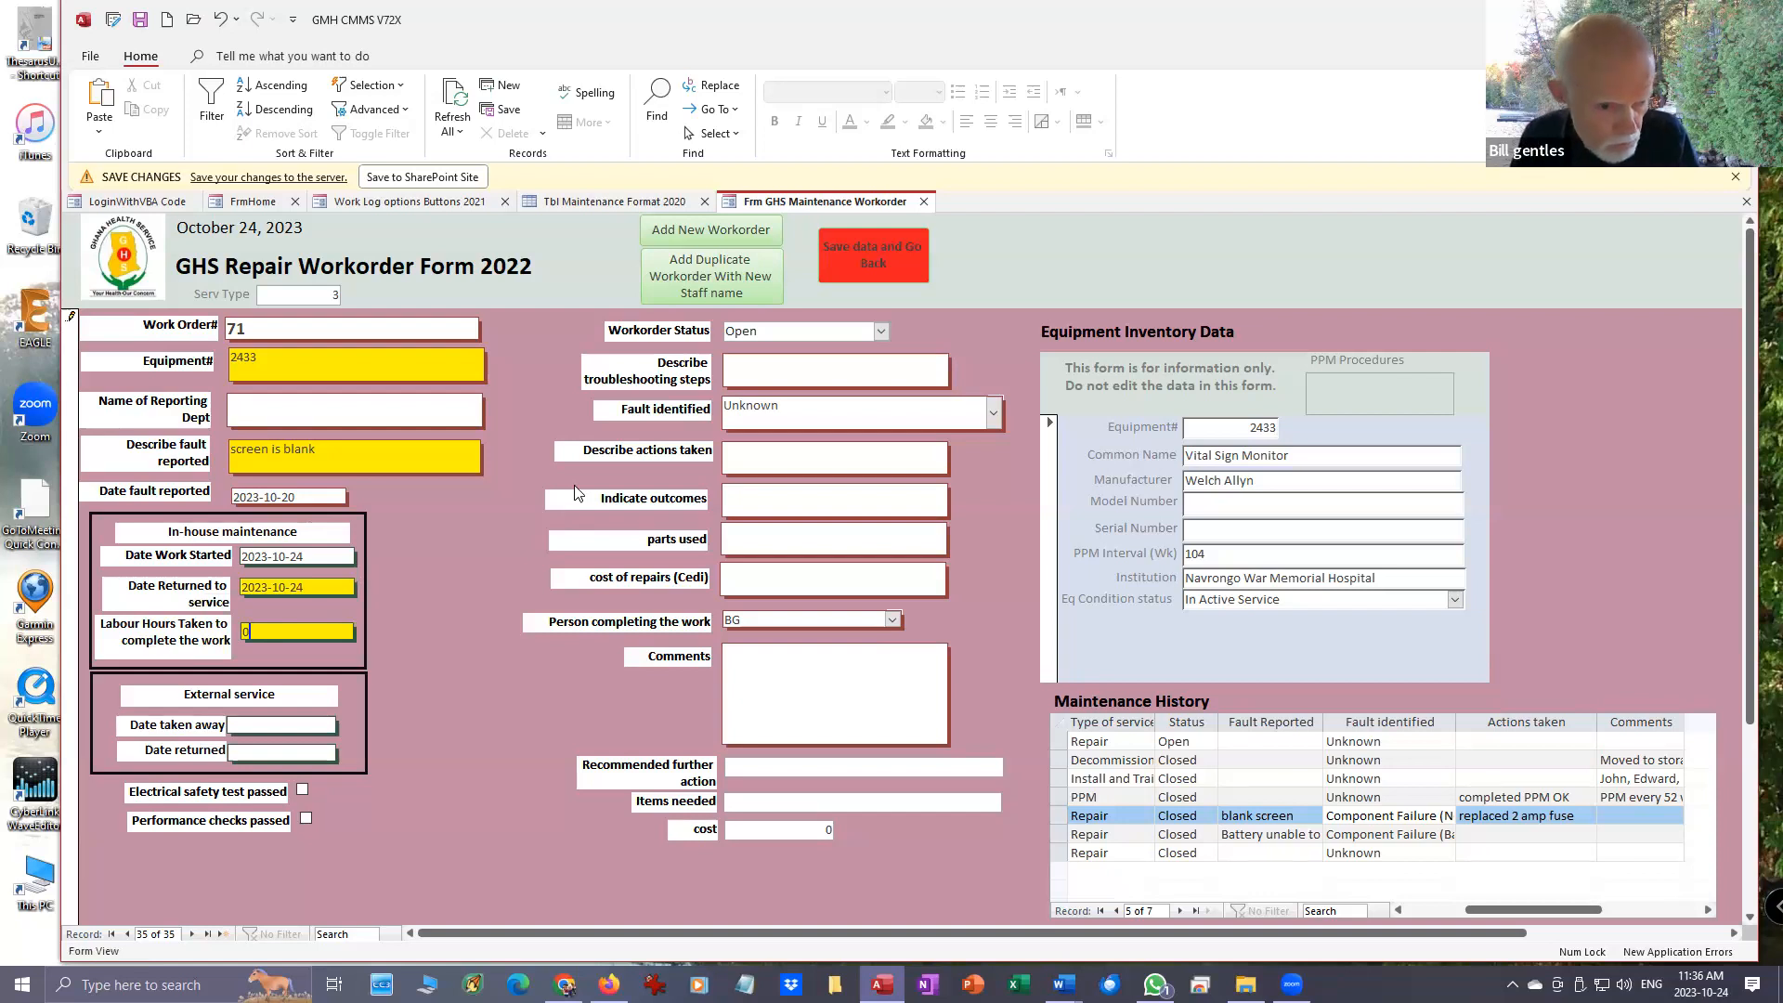
pyautogui.press('BackSpace')
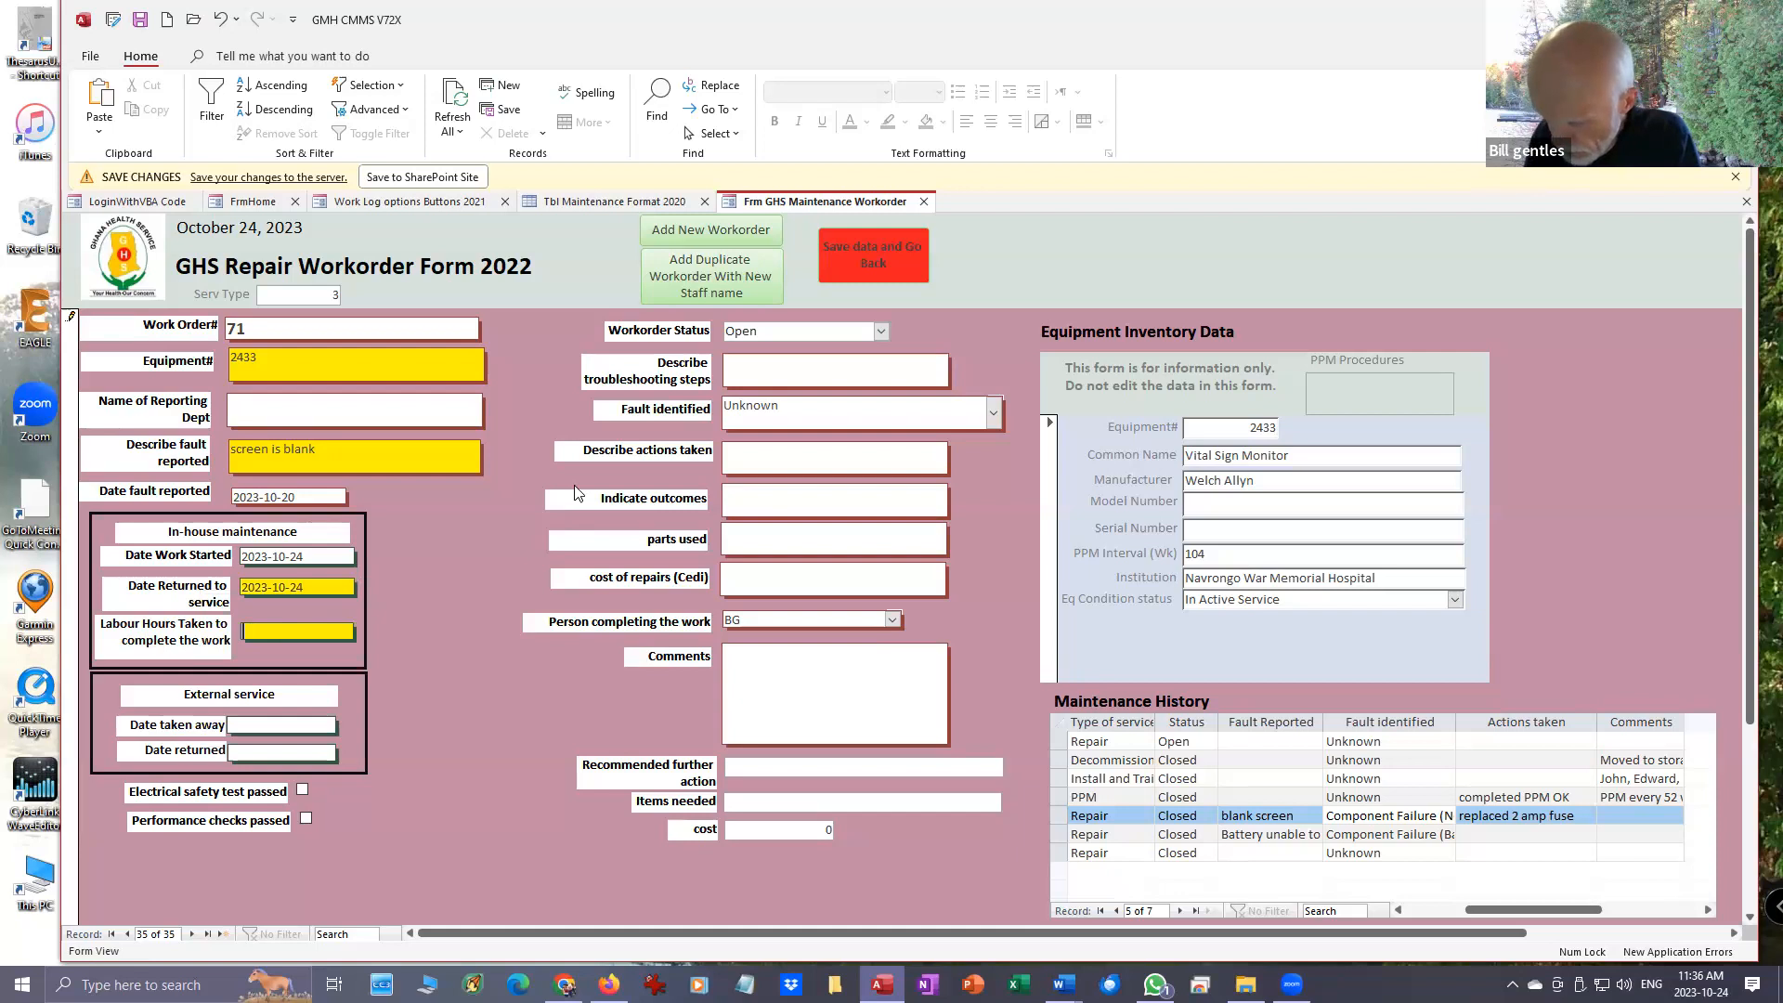
pyautogui.write('1')
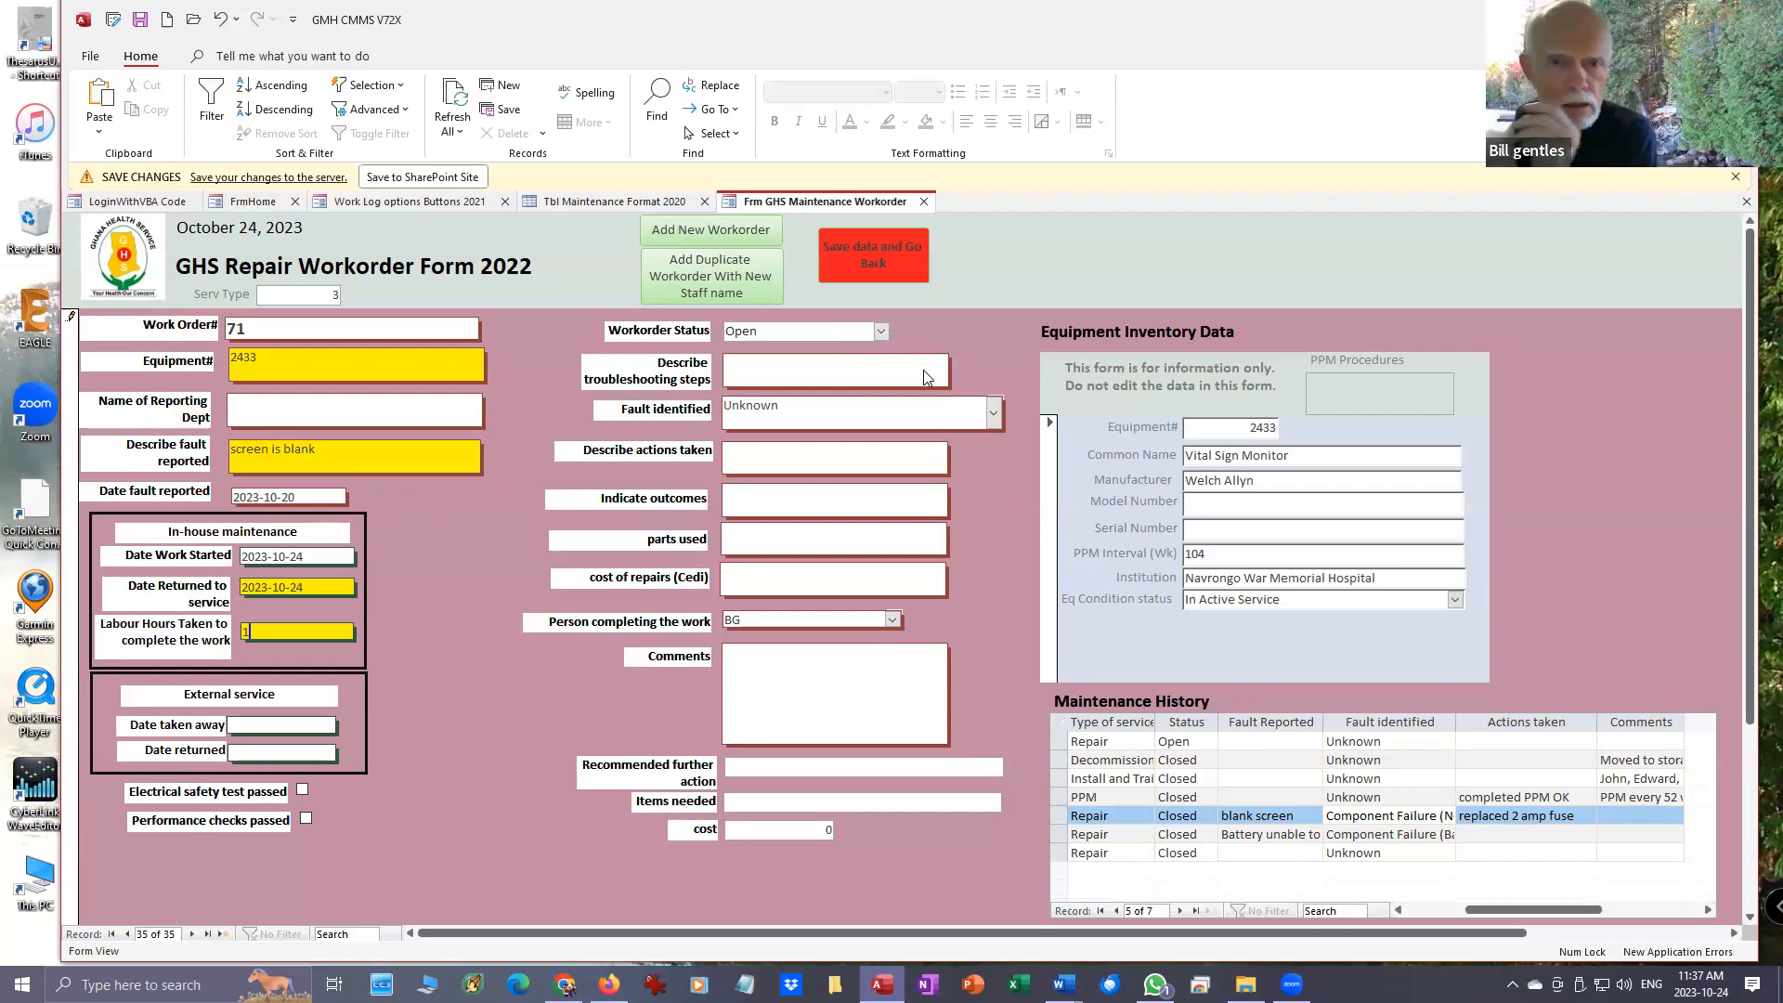
# - Clear the date returned to service and keep the workorder status as Open
pyautogui.click(347, 587)
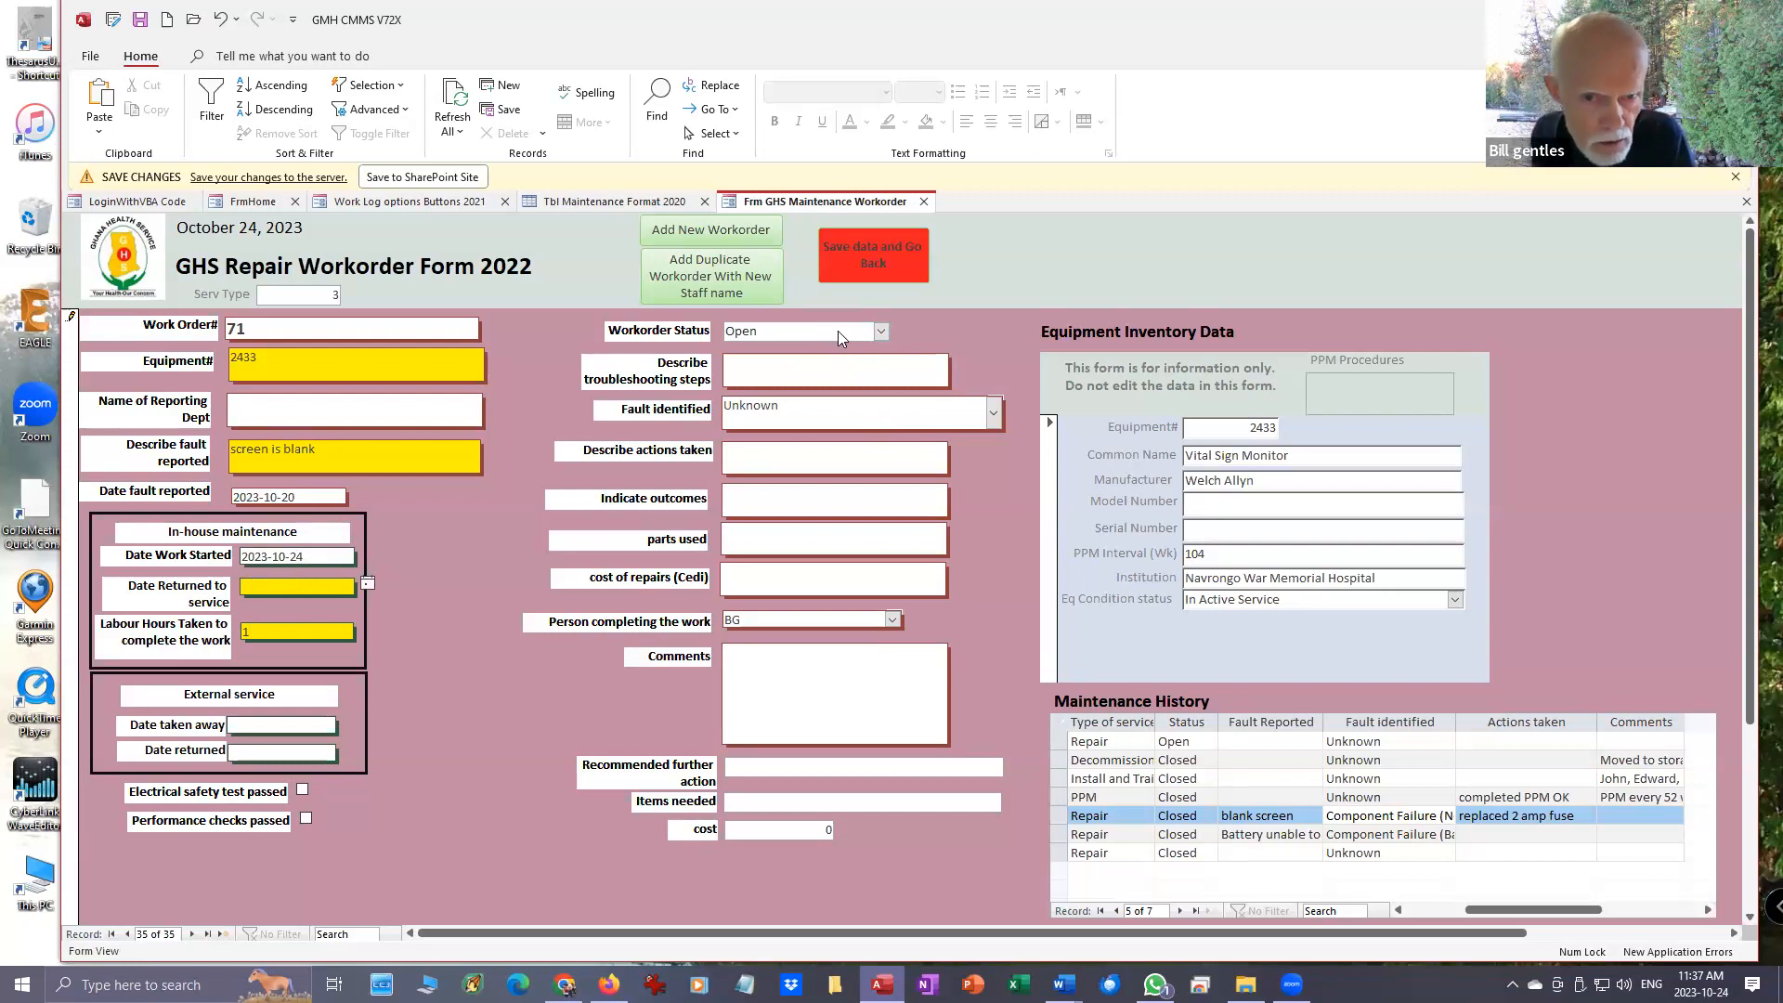
pyautogui.click(880, 332)
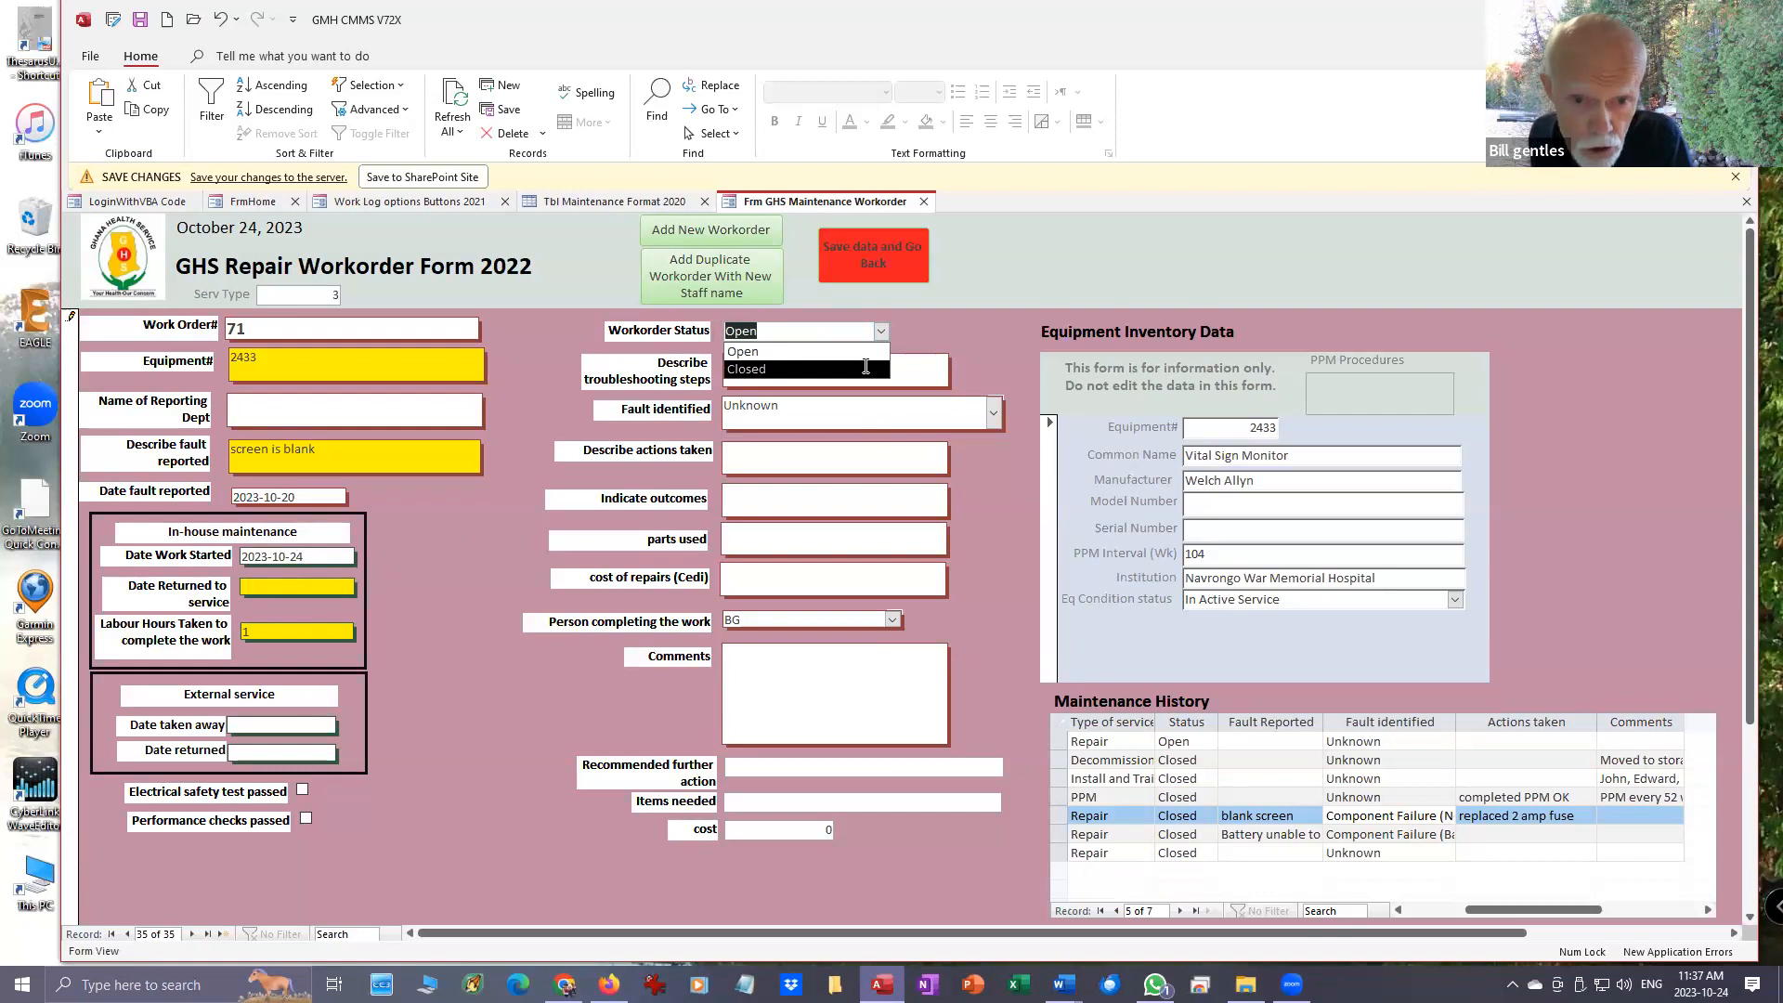
pyautogui.click(866, 349)
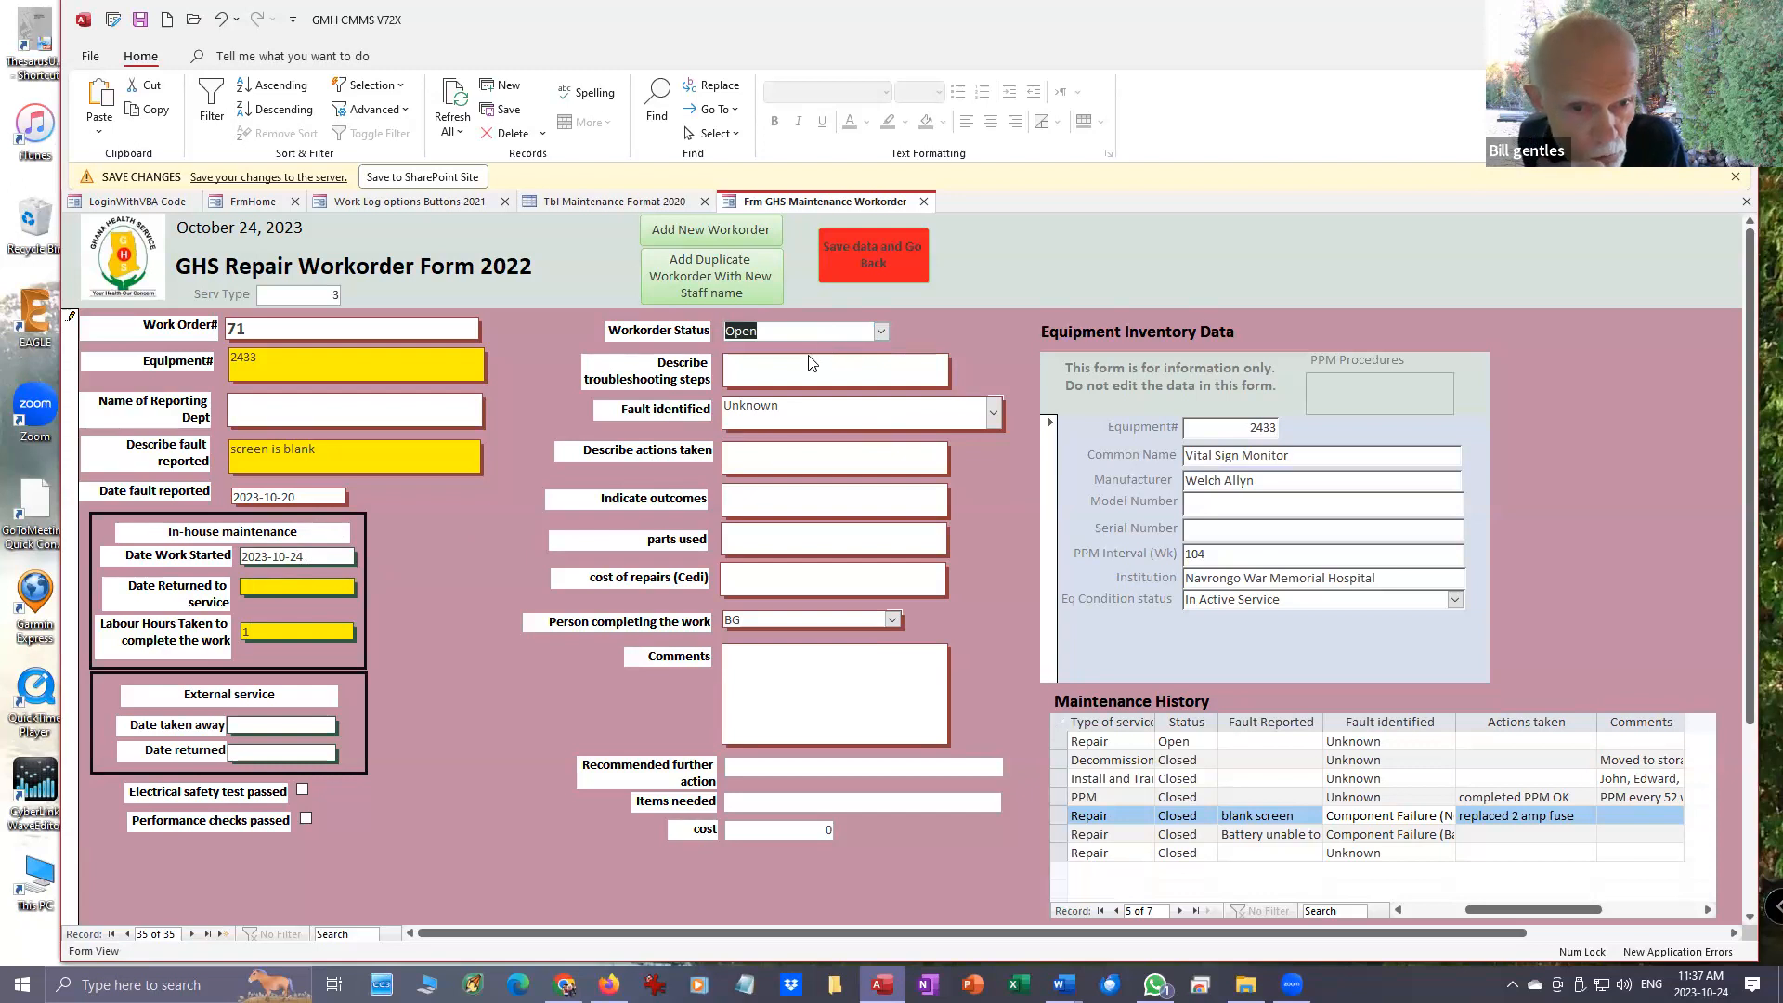
# - Describe the troubleshooting steps on the repair workorder as "checked power supply"
pyautogui.click(729, 368)
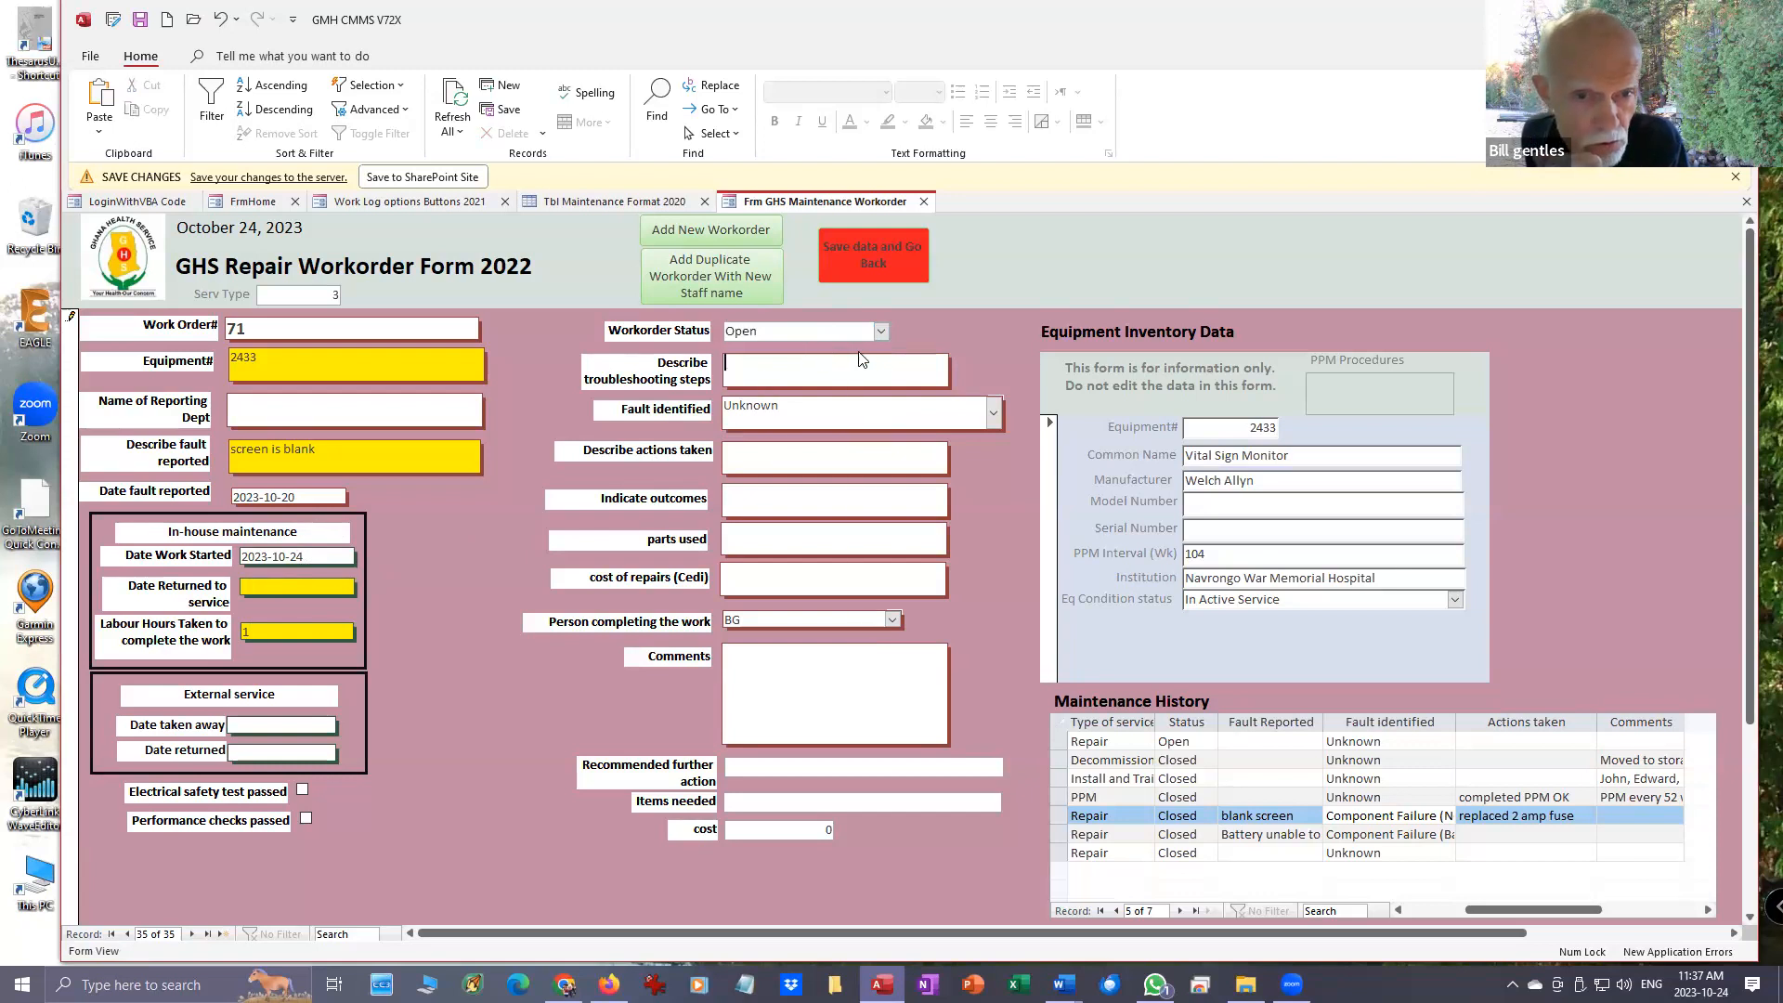
pyautogui.write('checke')
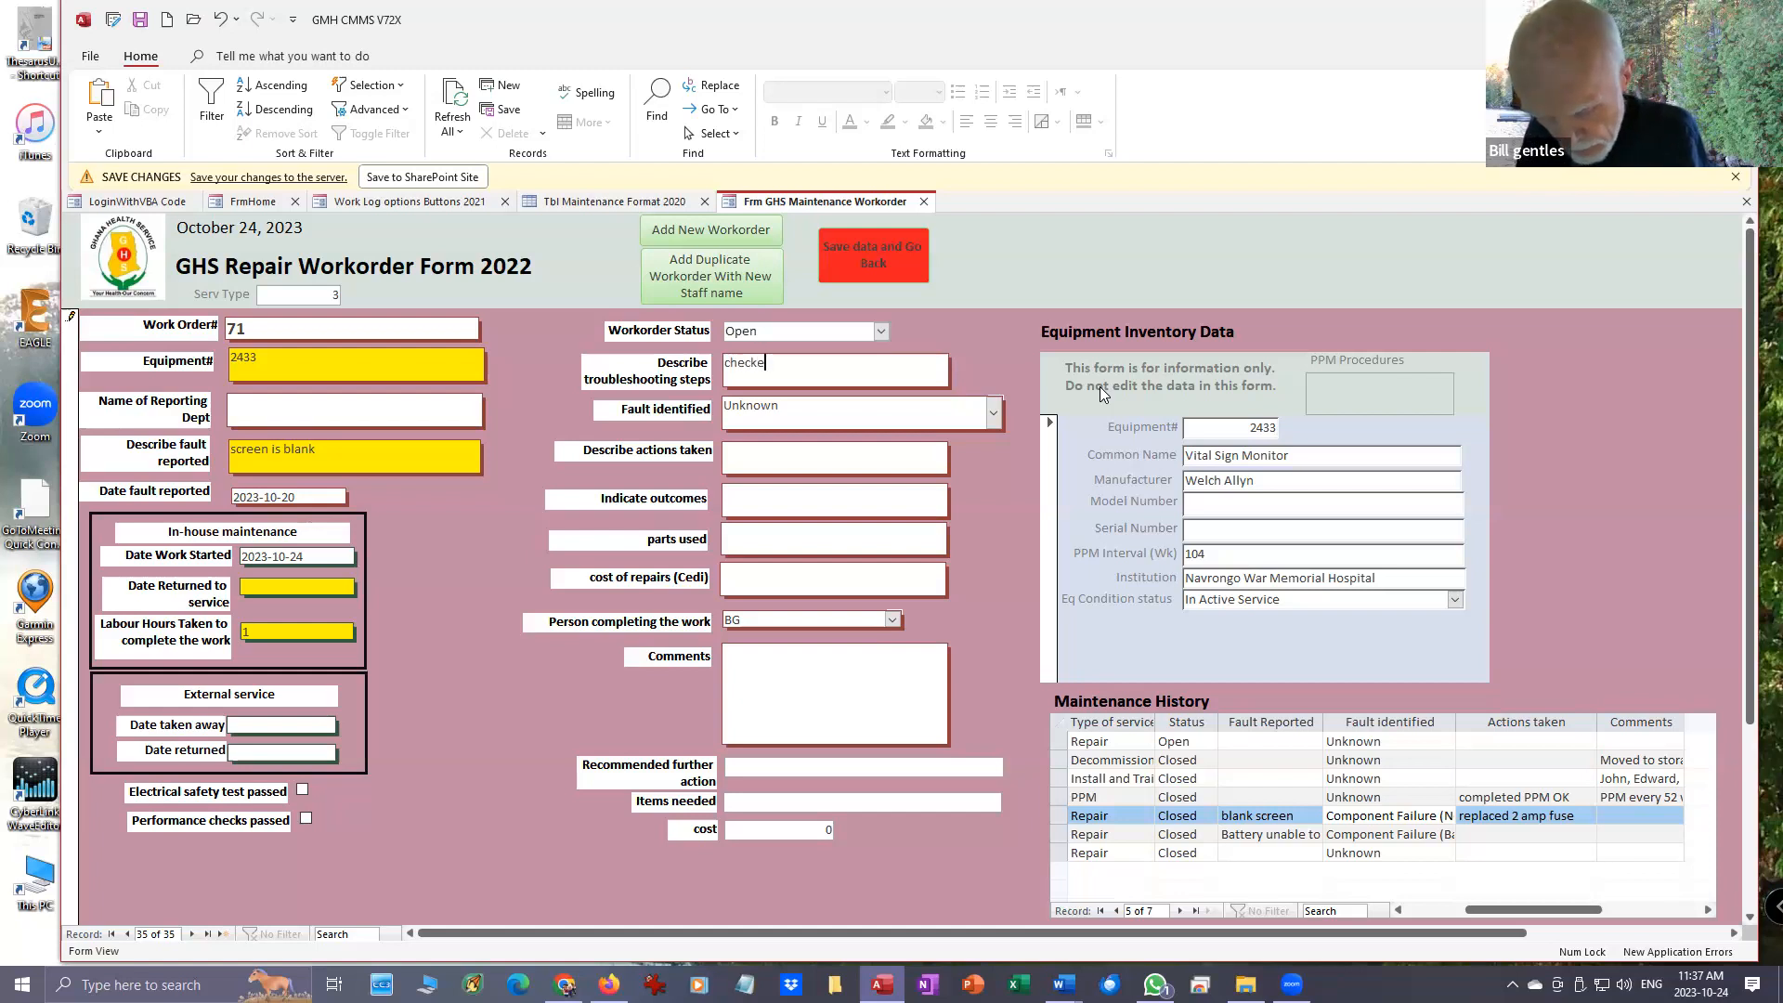
pyautogui.write('d p')
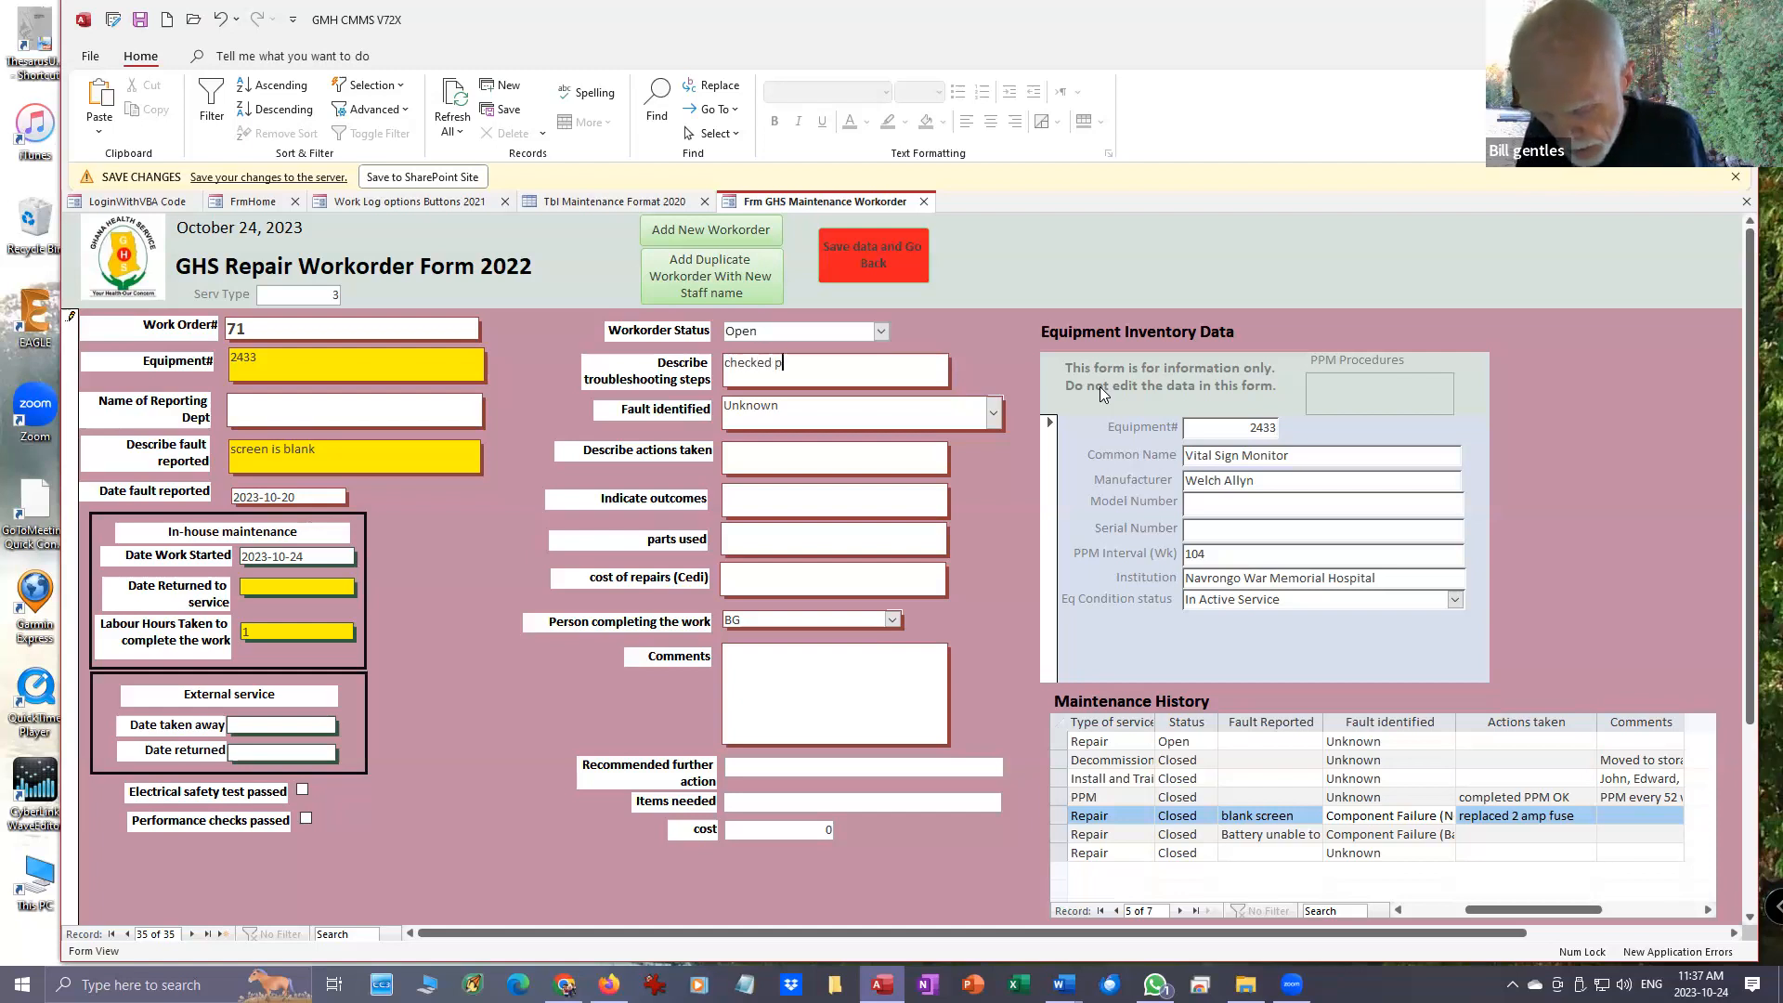
pyautogui.write('ower supply')
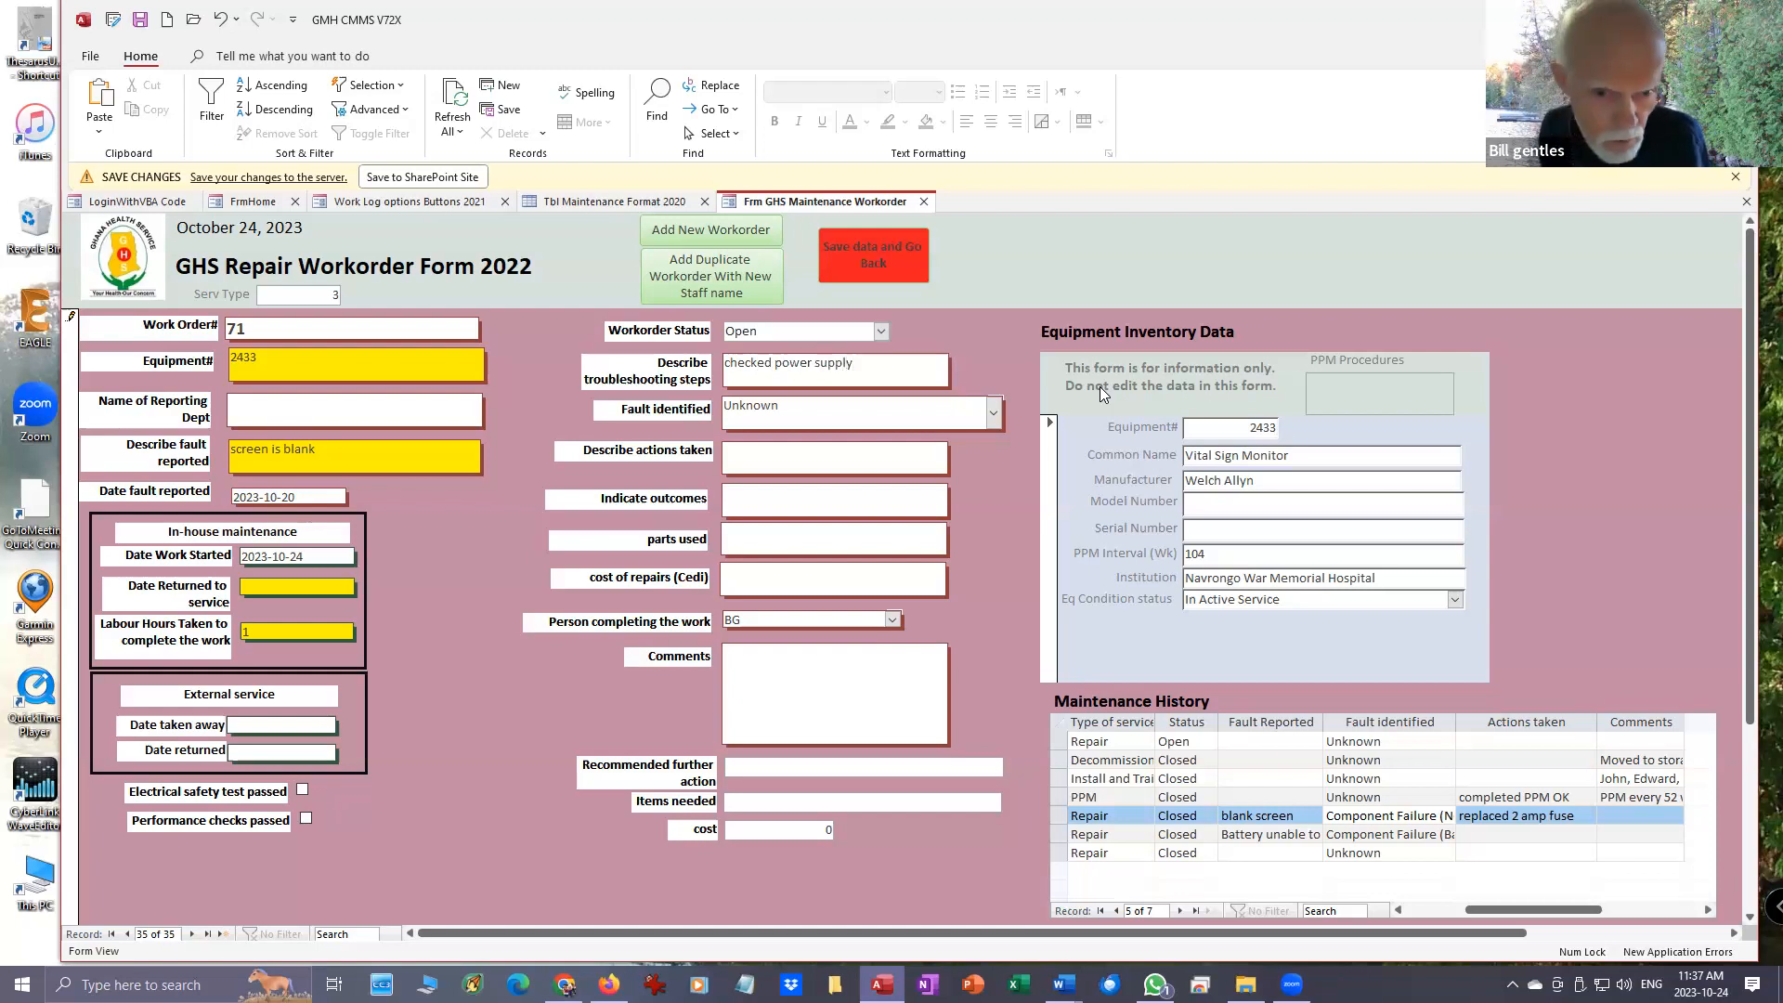
# - Look through the failure types and set the fault identified to Component Failure (Not Battery)
pyautogui.click(993, 414)
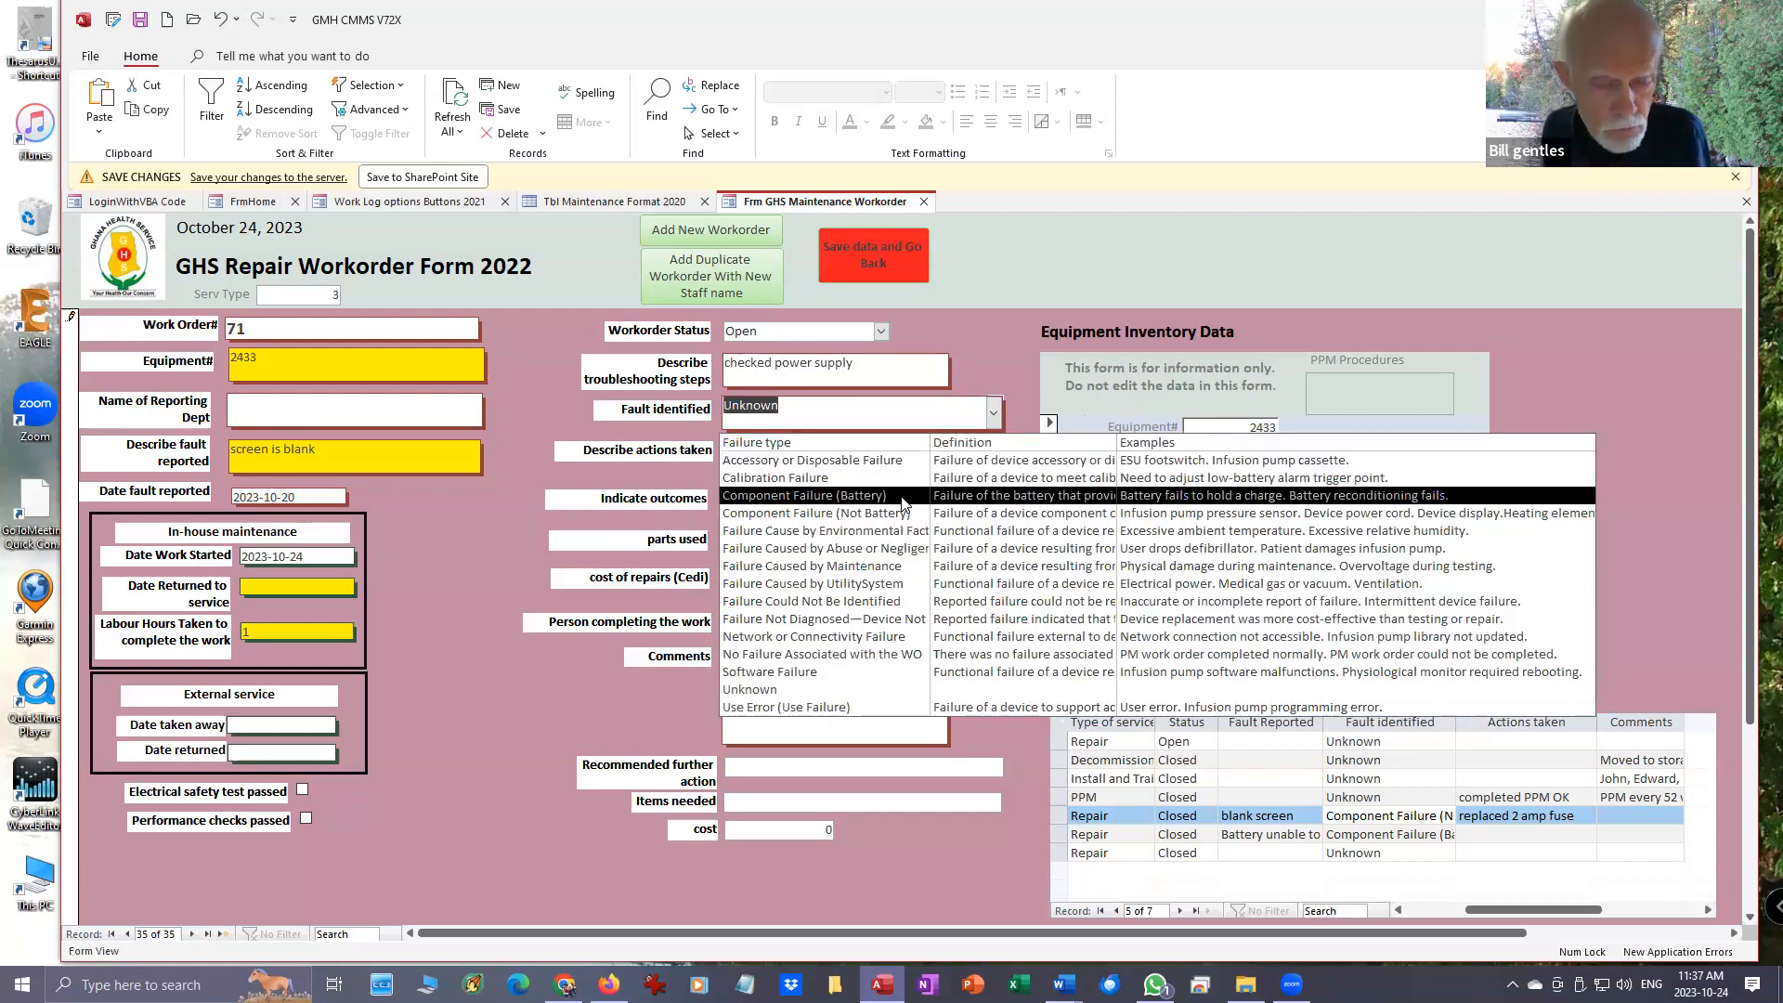
pyautogui.click(977, 411)
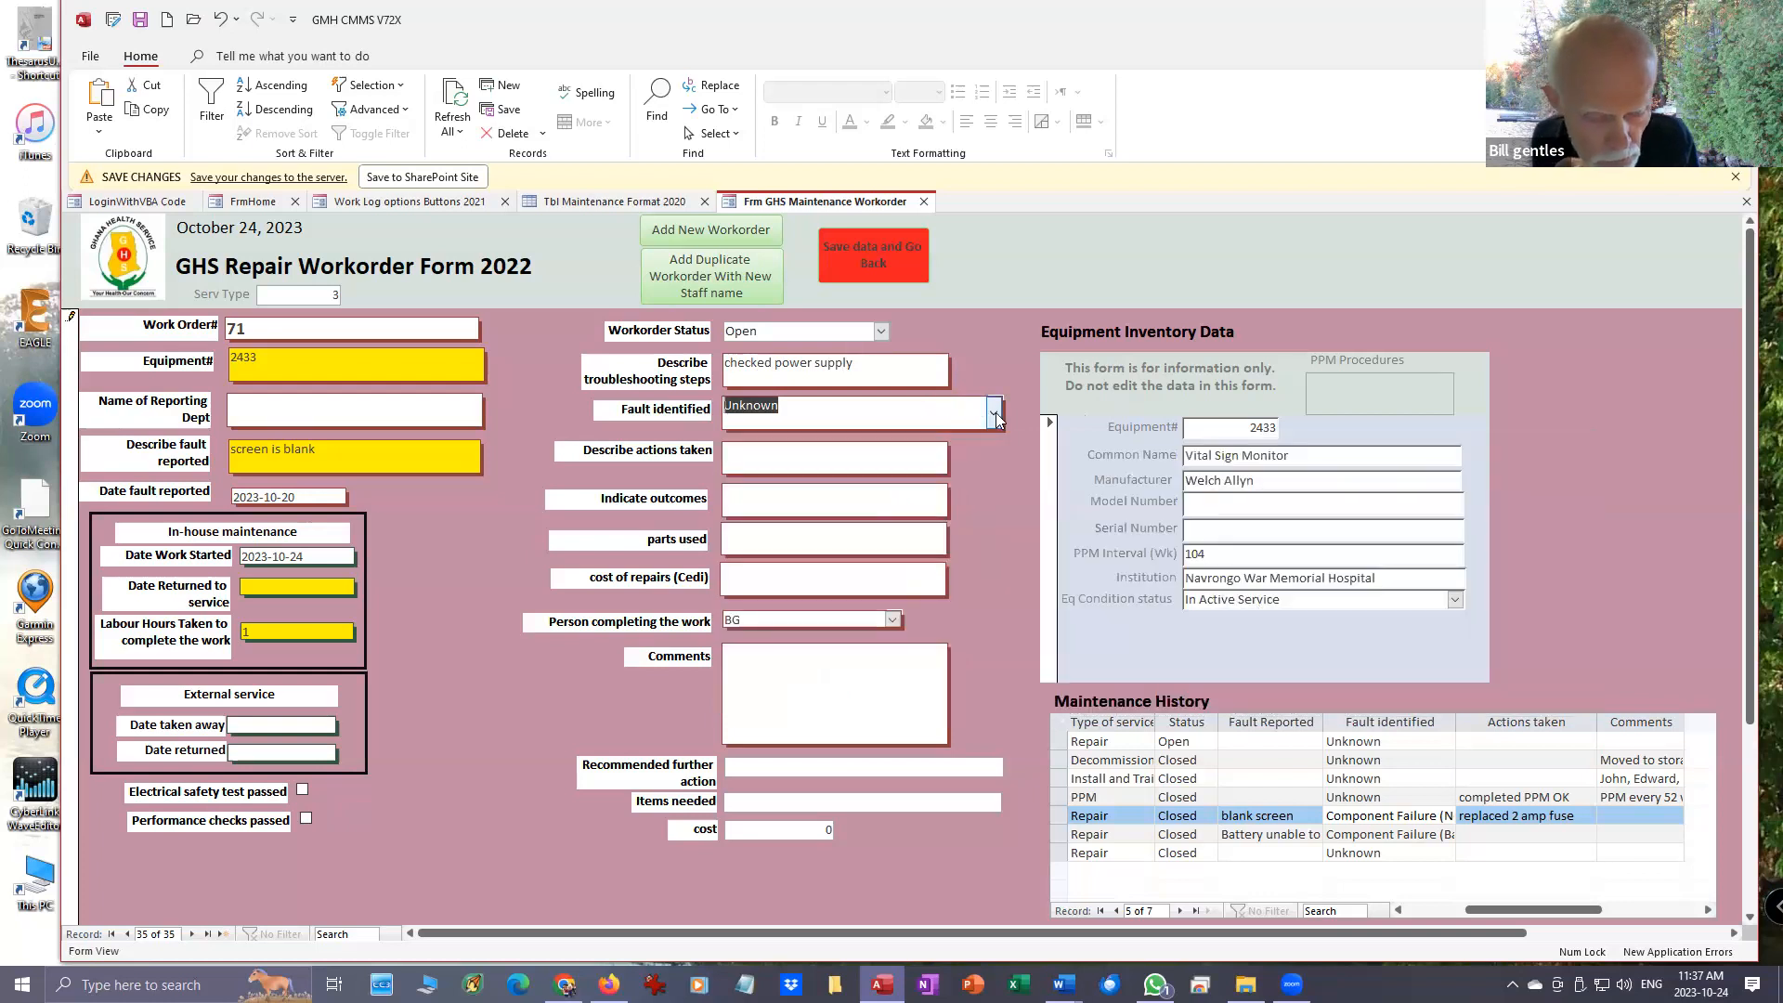
pyautogui.click(995, 413)
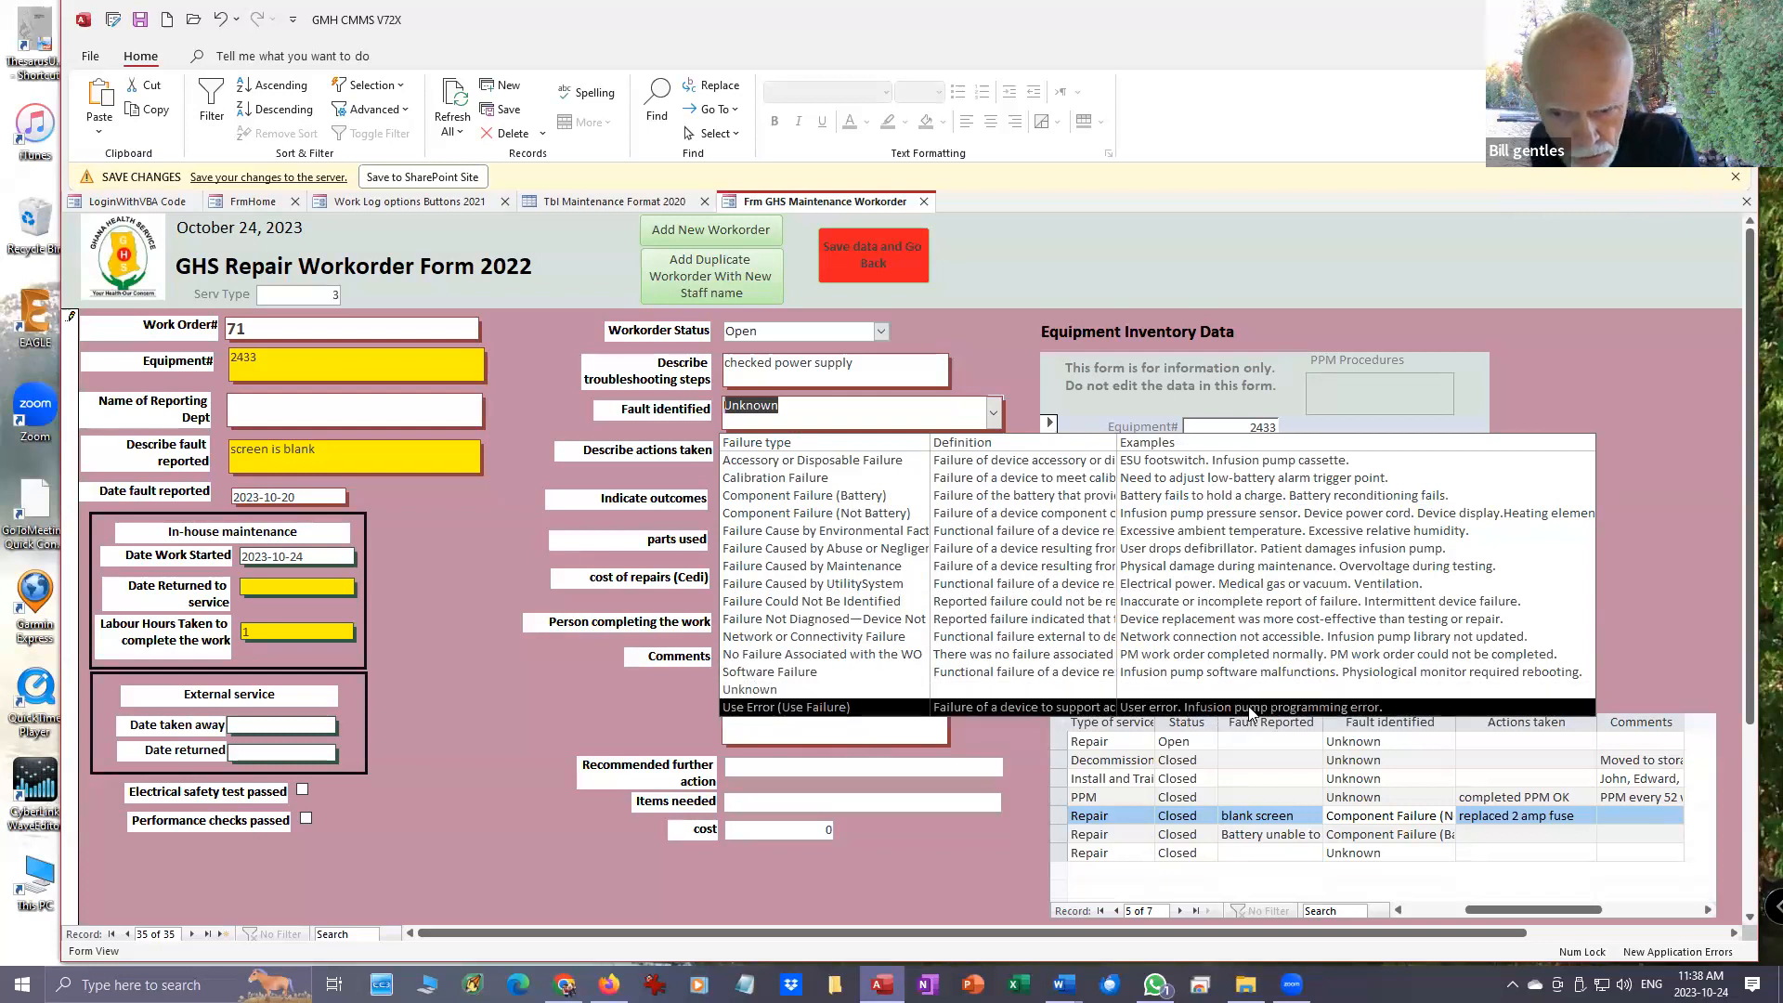
pyautogui.click(864, 712)
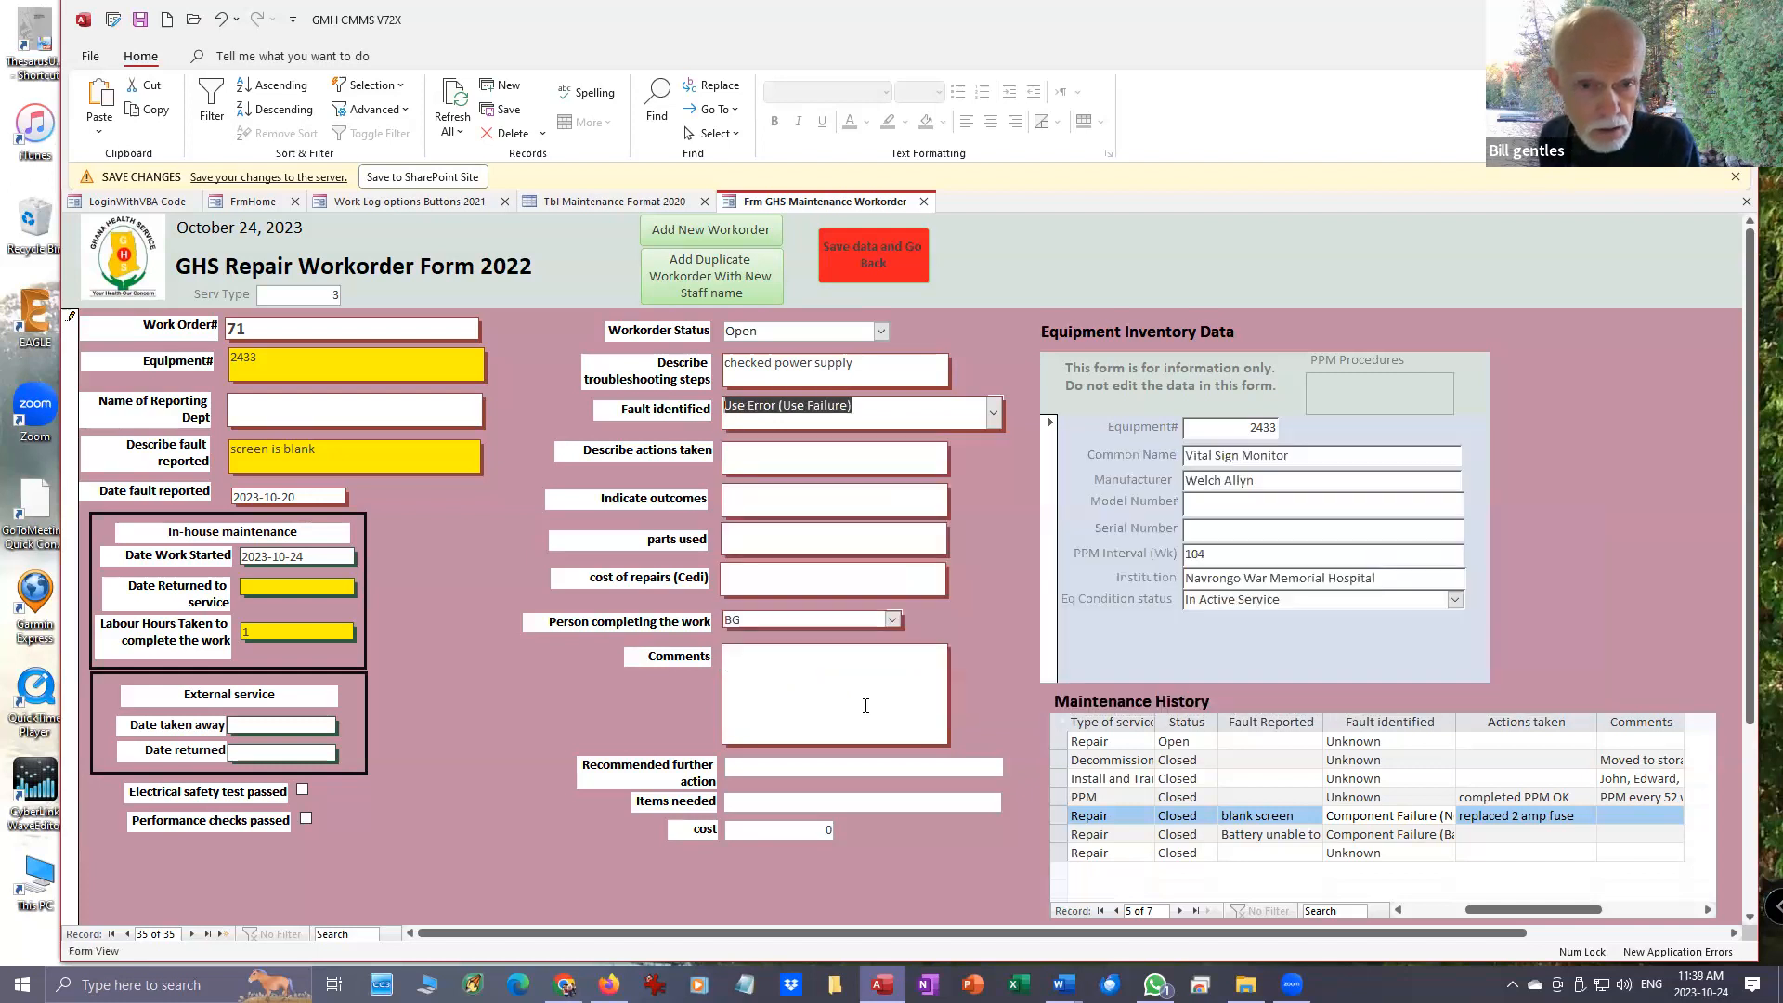
pyautogui.click(993, 407)
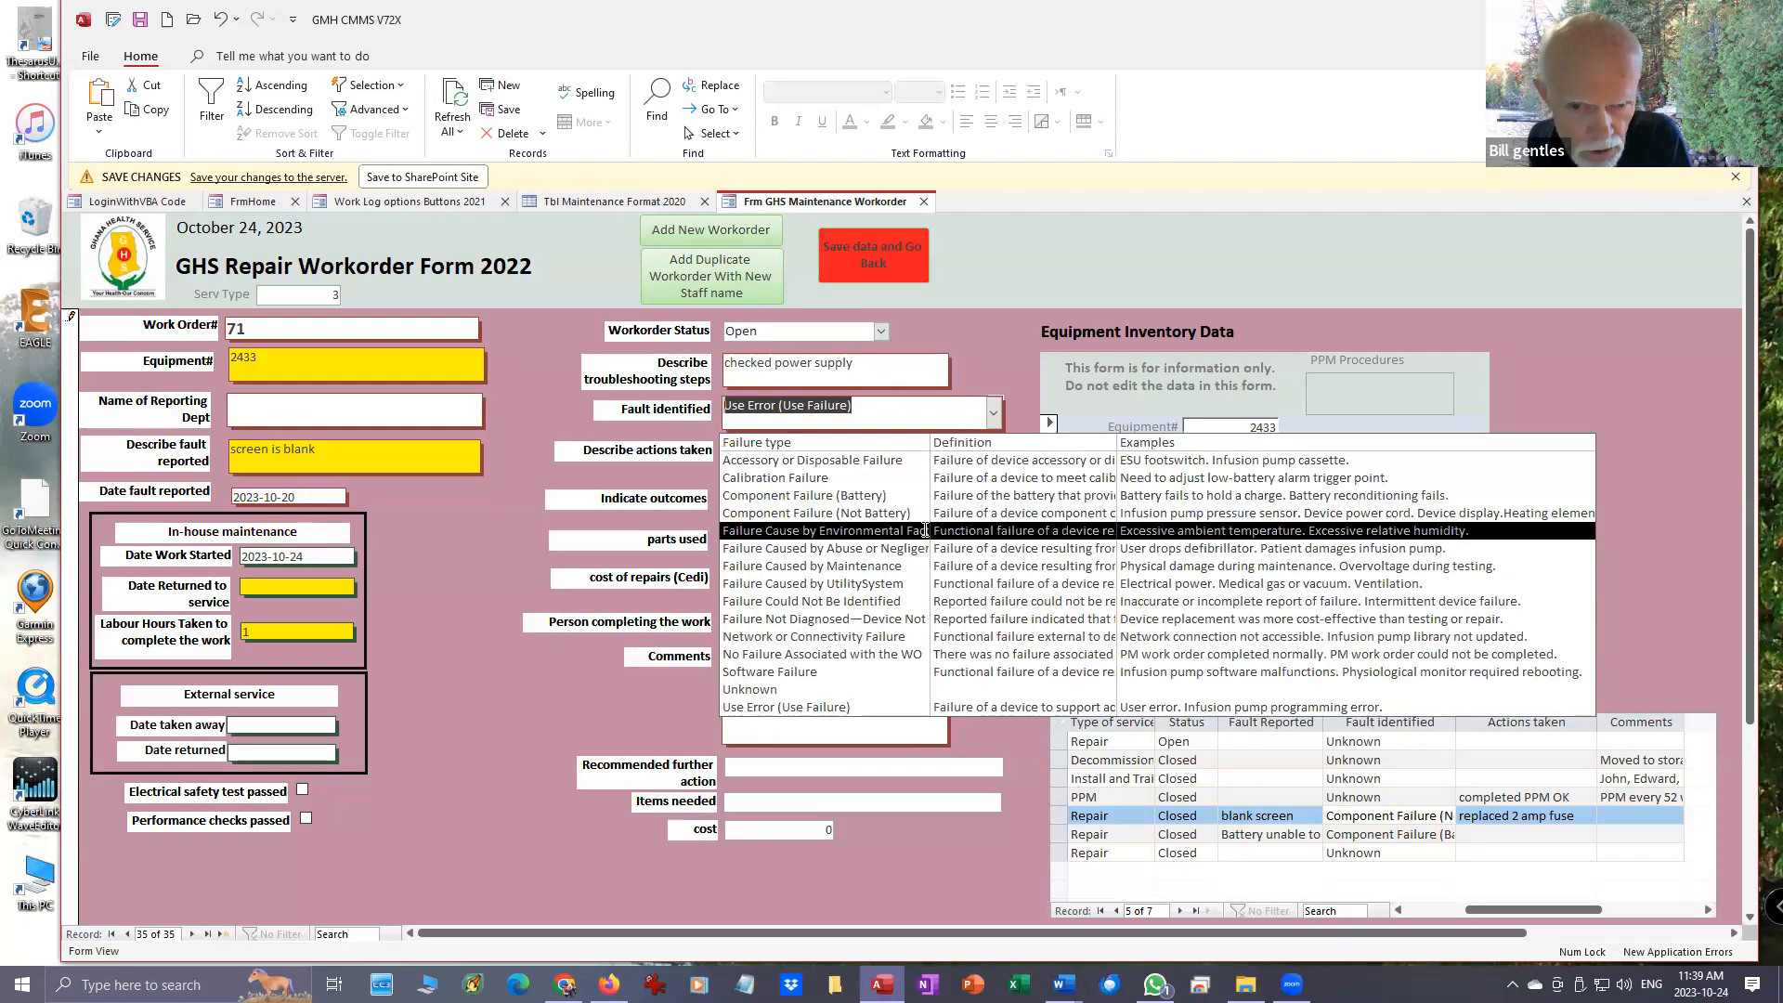
pyautogui.press('Return')
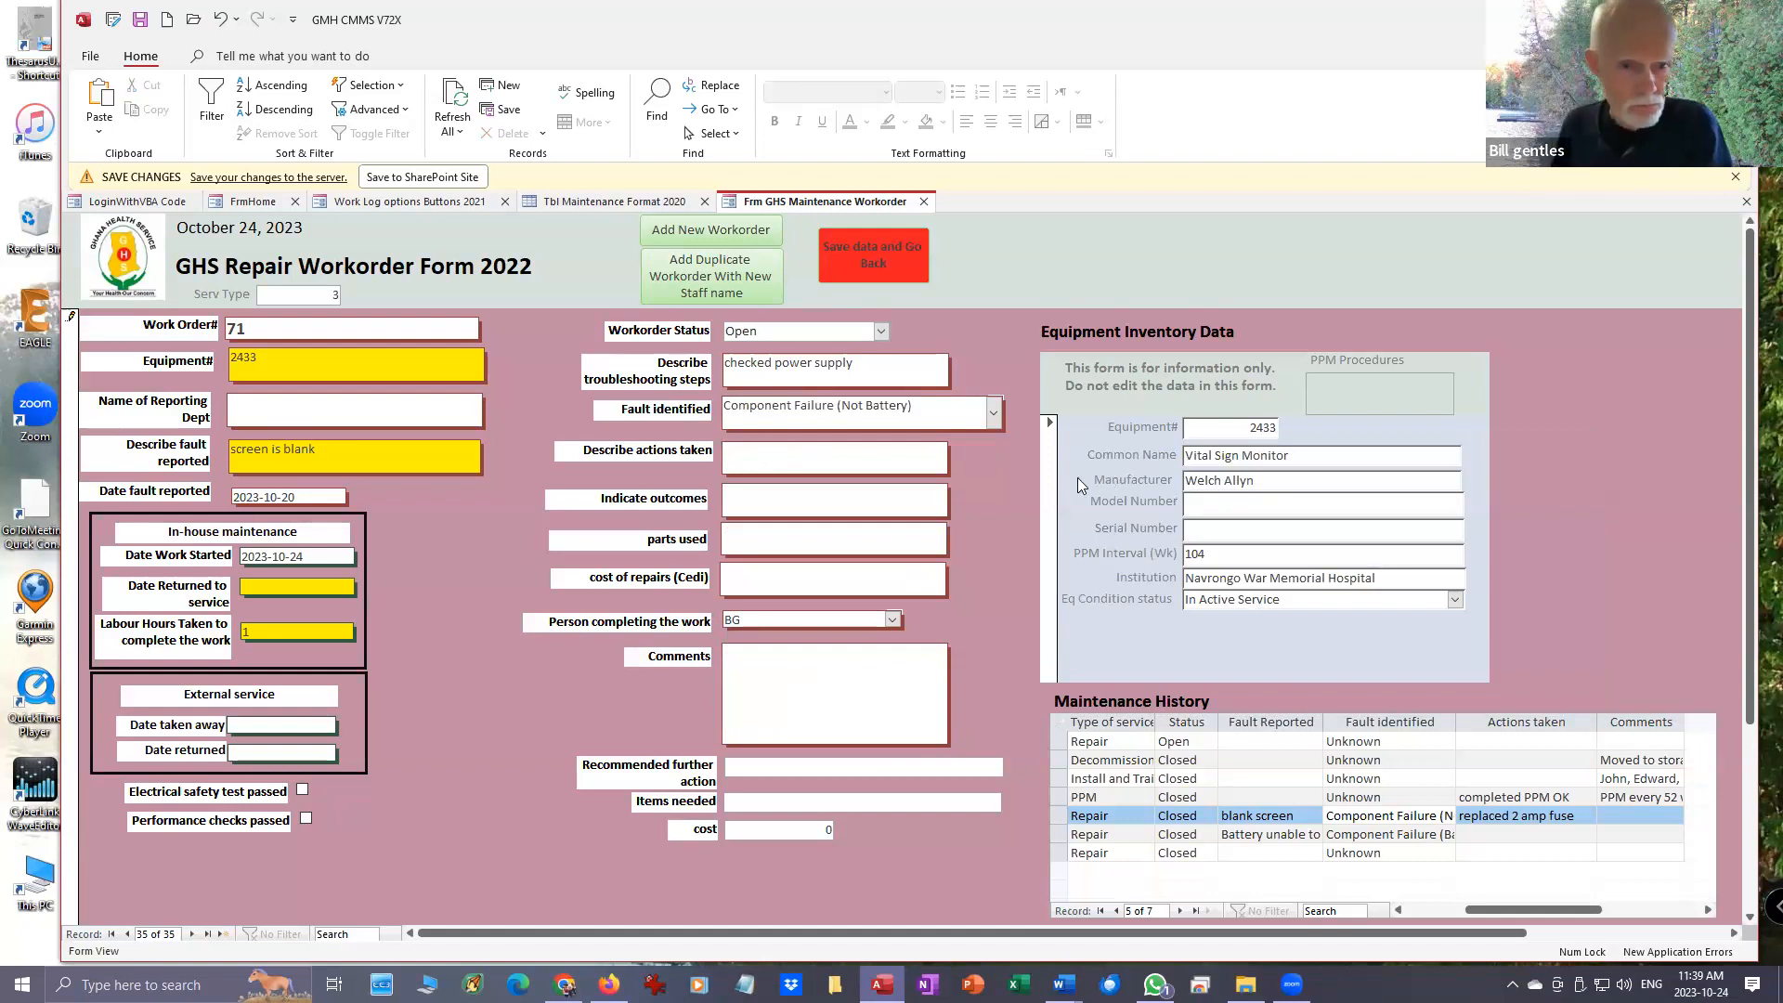
# - Describe the actions taken on the repair workorder as "2 amp fuse blown. Ordered fuse"
pyautogui.write('R')
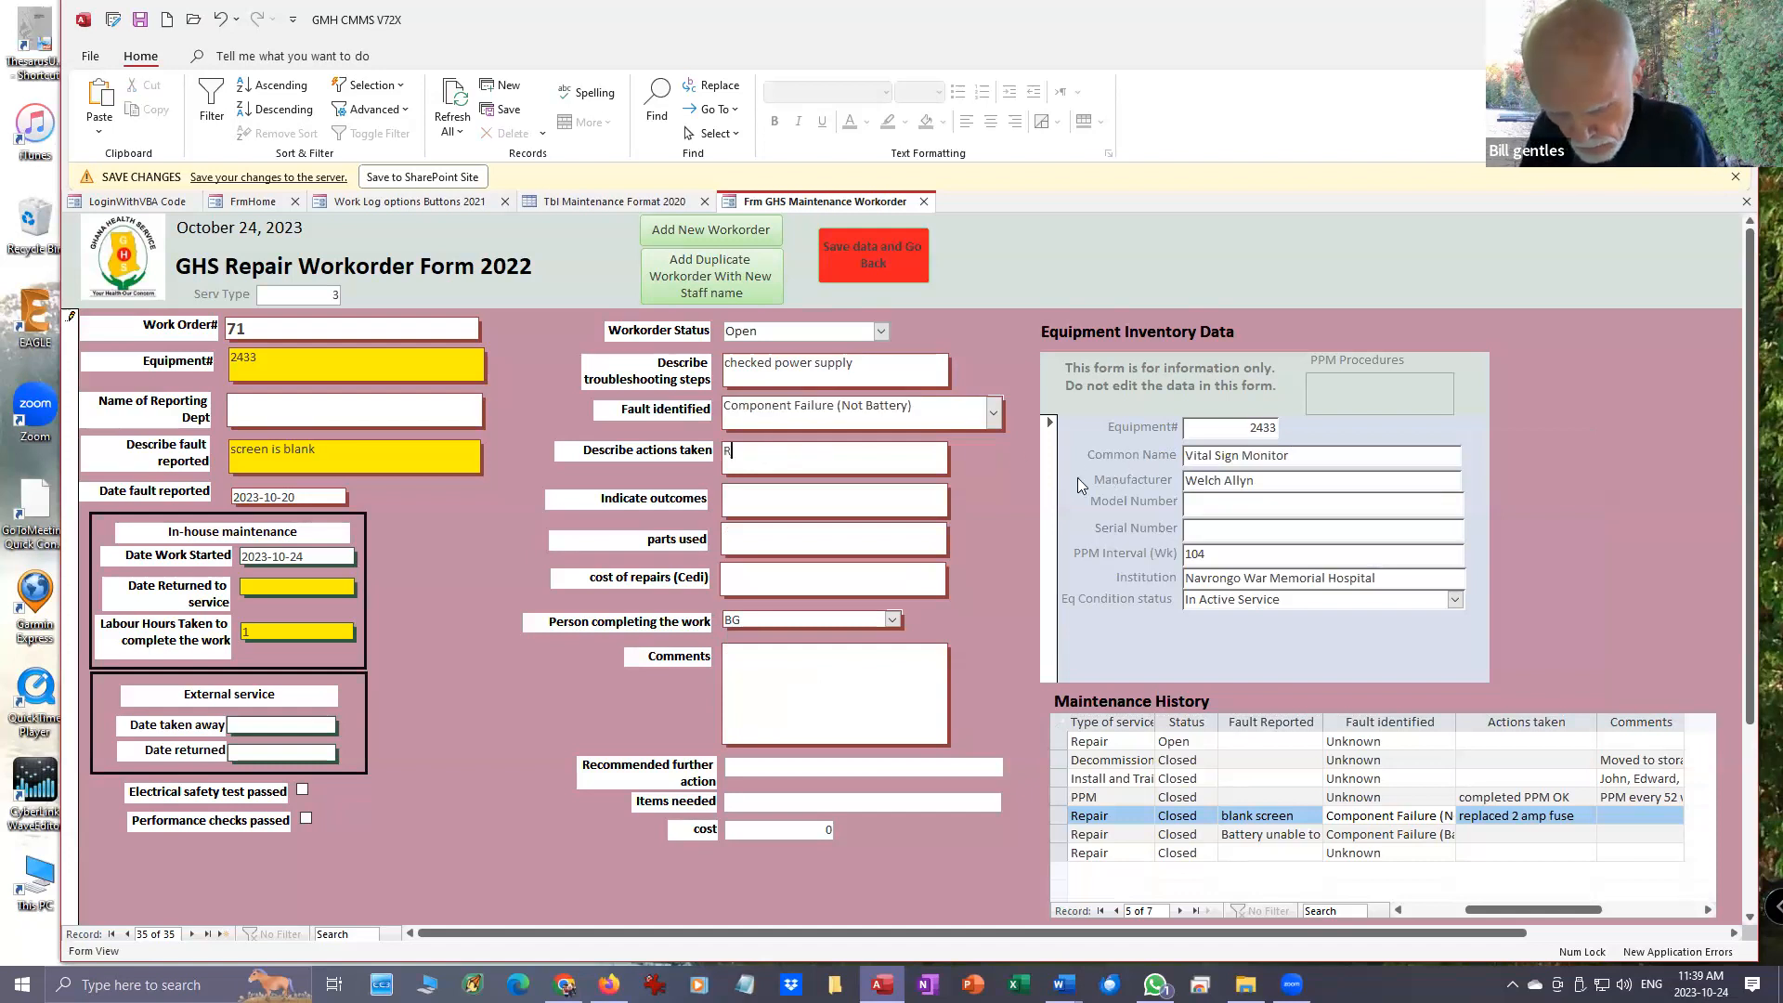
pyautogui.write('epl')
pyautogui.press('BackSpace')
pyautogui.press('BackSpace')
pyautogui.press('BackSpace')
pyautogui.press('BackSpace')
pyautogui.write('Or')
pyautogui.press('BackSpace')
pyautogui.press('BackSpace')
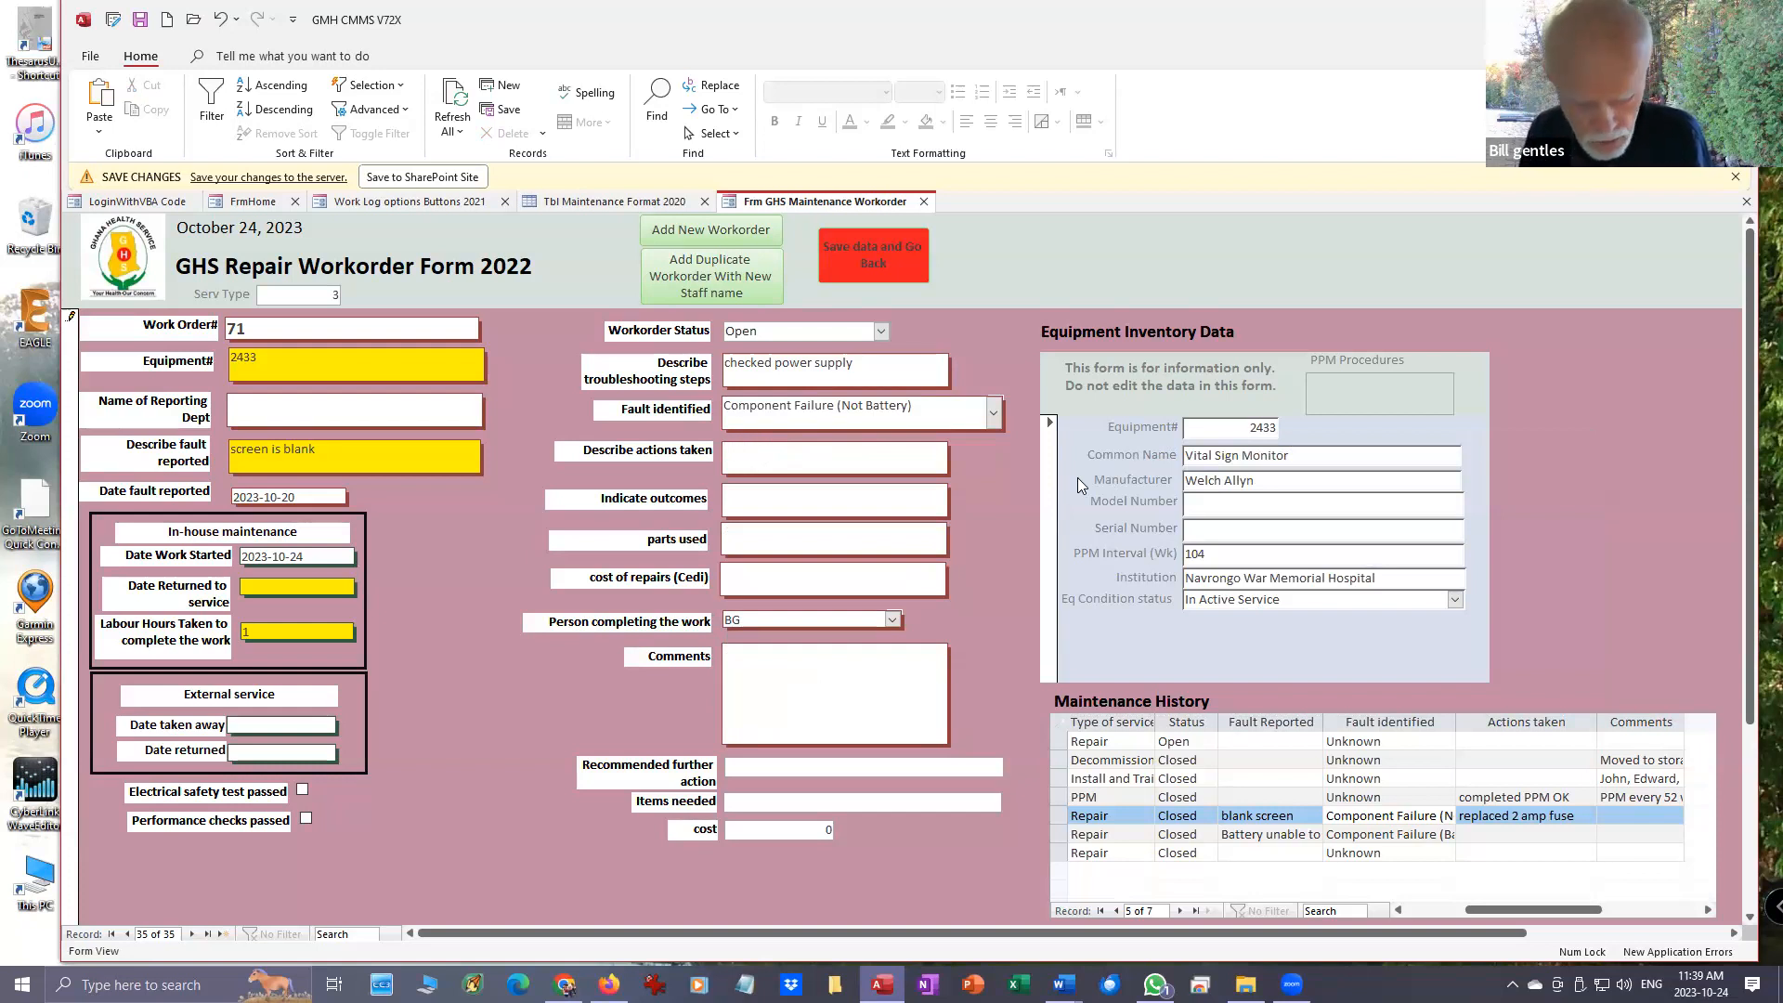
pyautogui.write('F')
pyautogui.write('2')
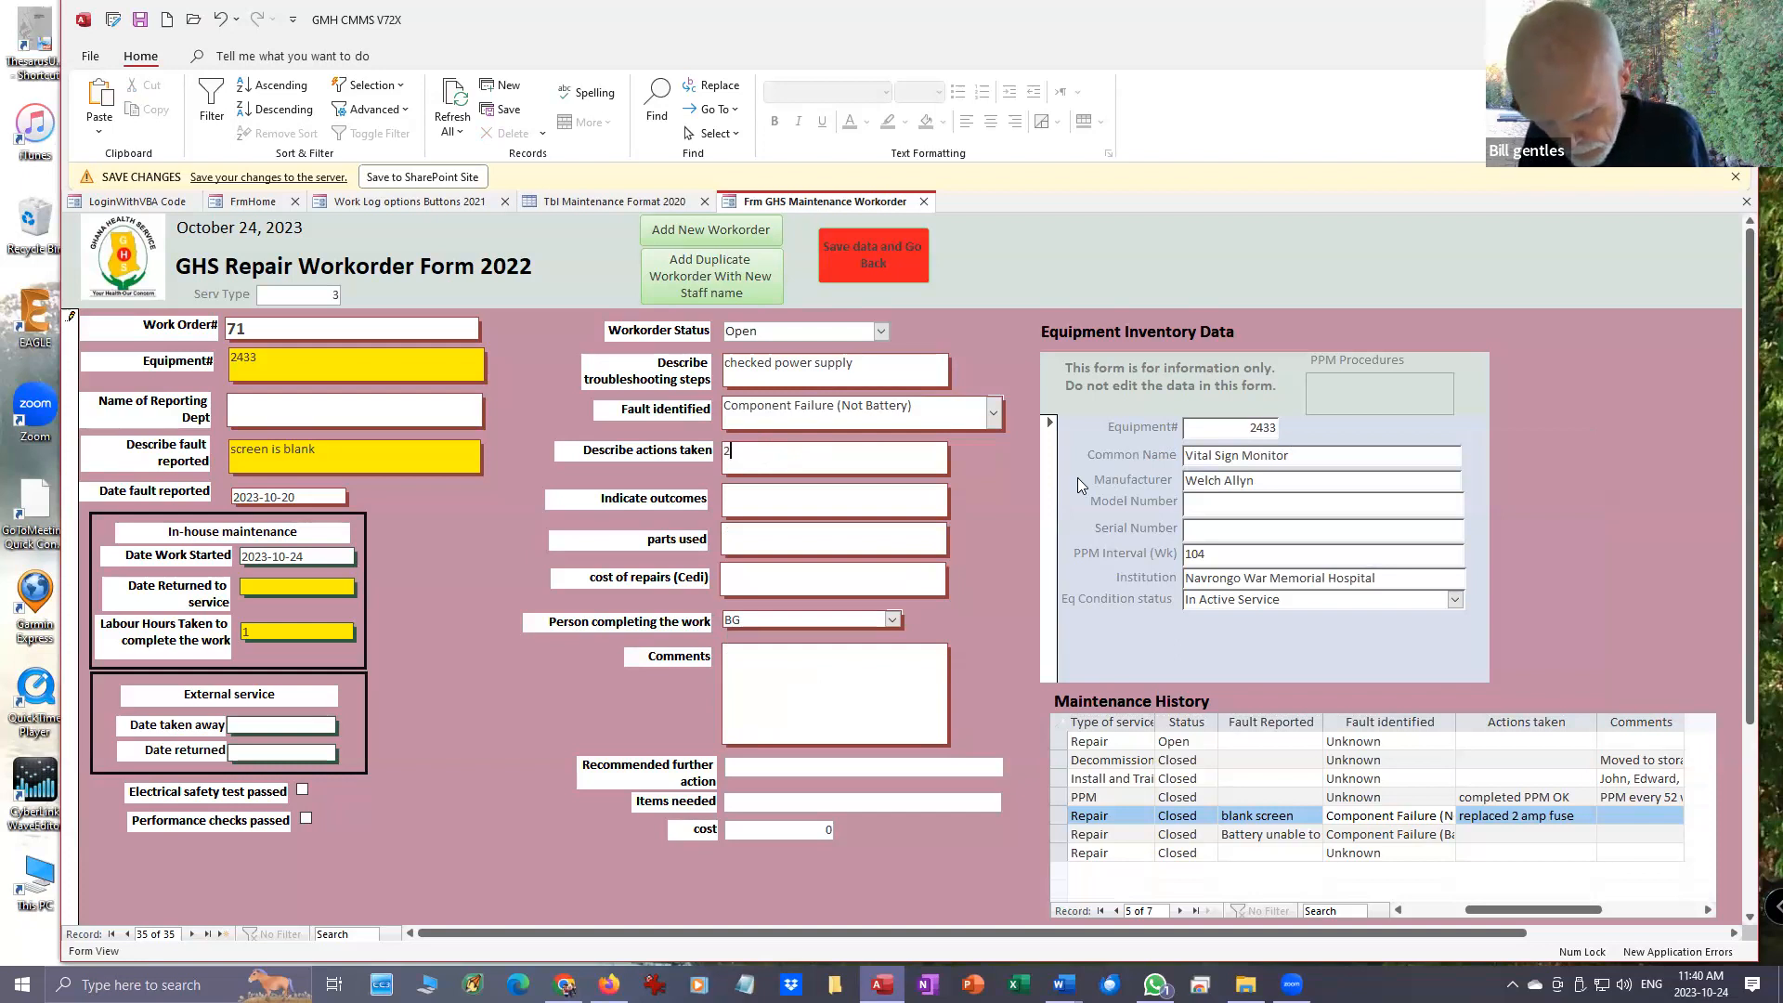
pyautogui.write(' amp f')
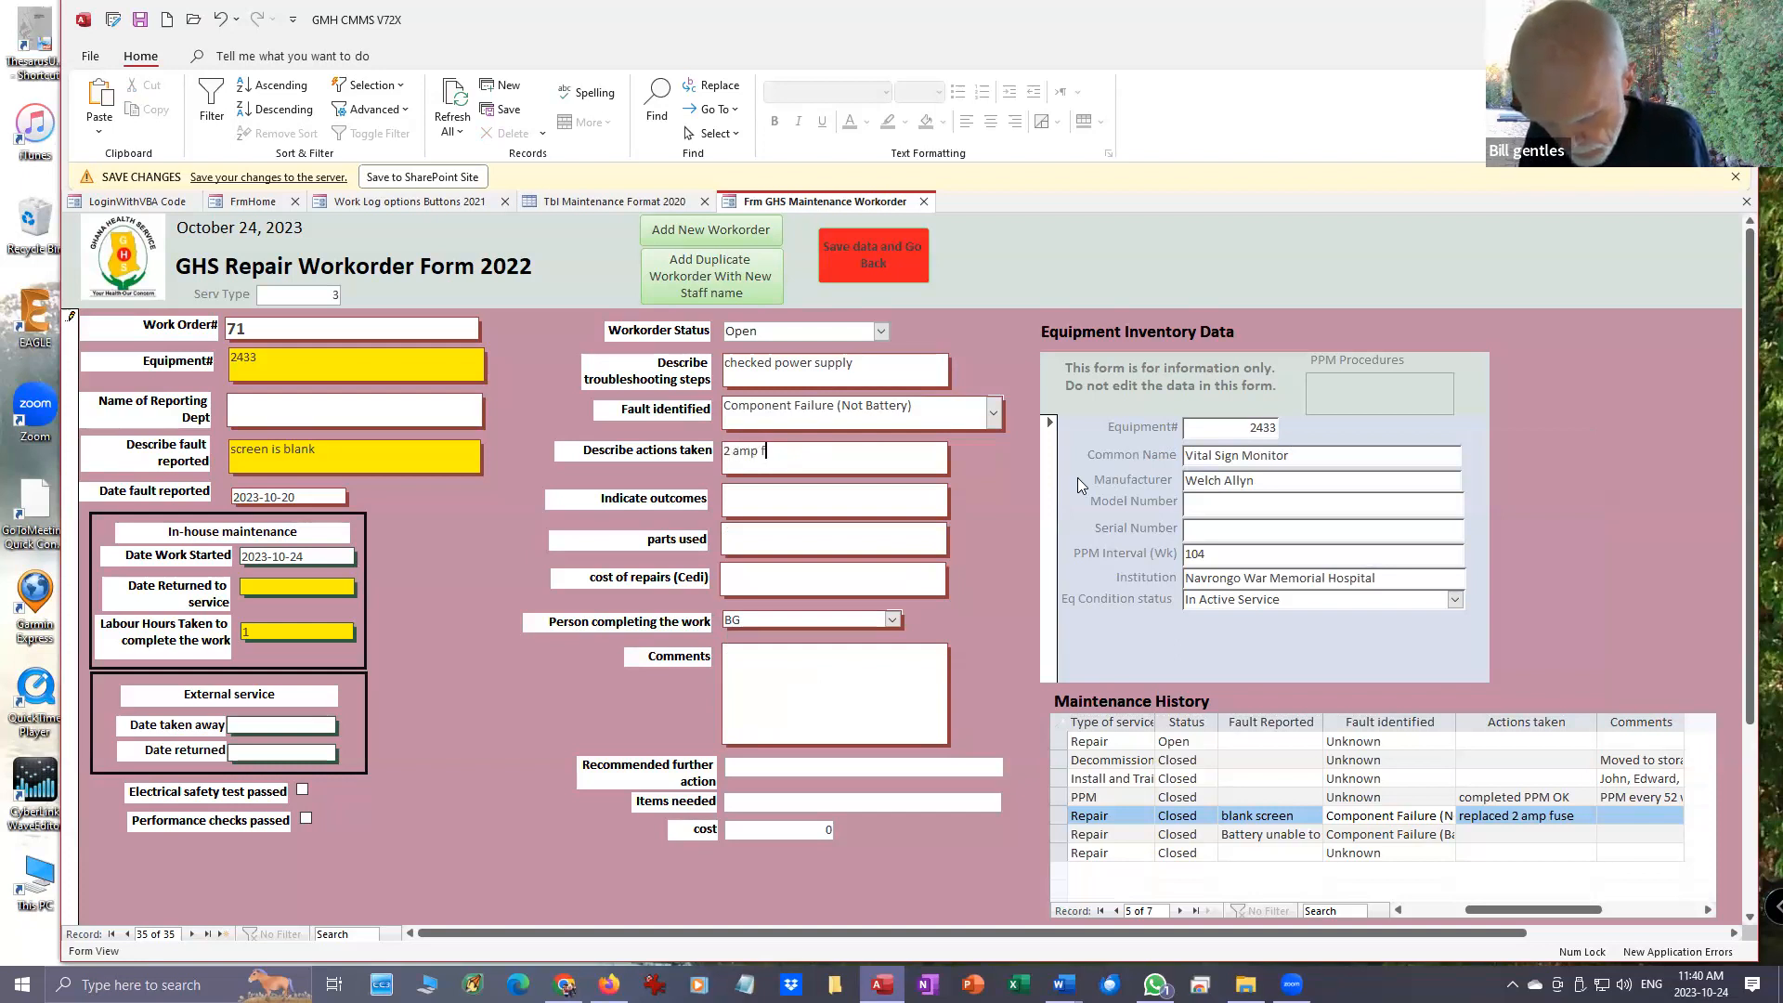
pyautogui.write('use blown.')
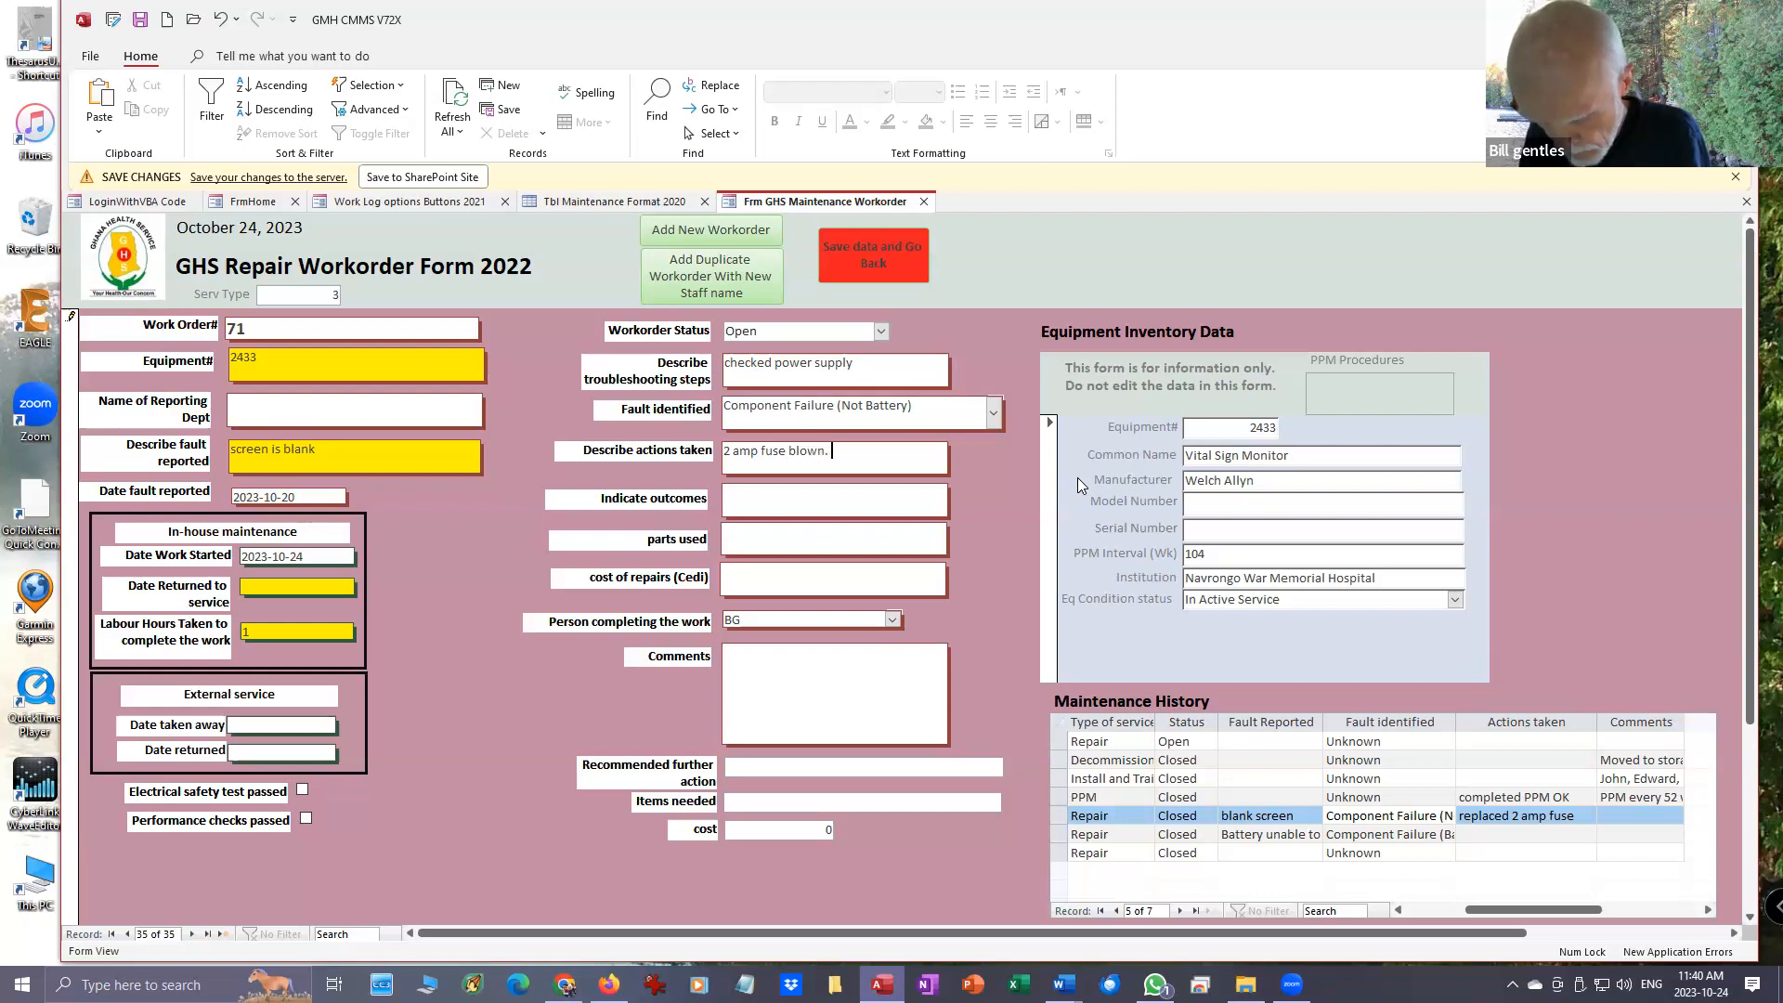
pyautogui.write(' Orde')
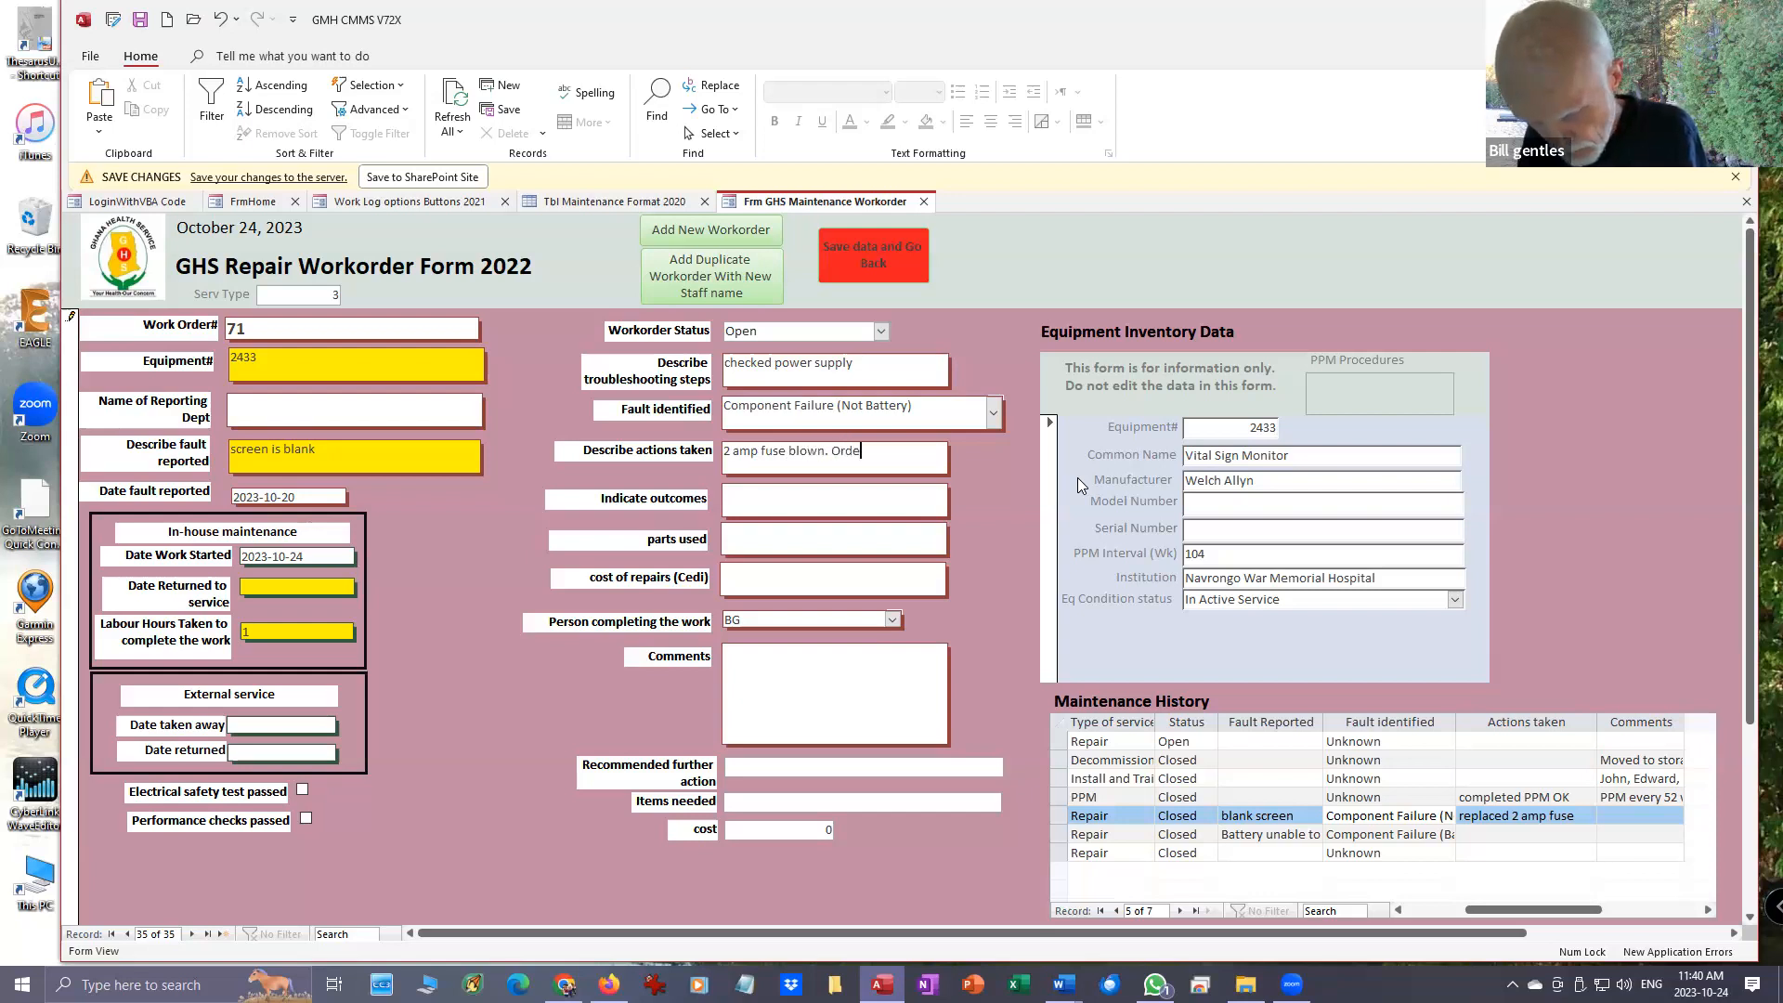
pyautogui.write('red f')
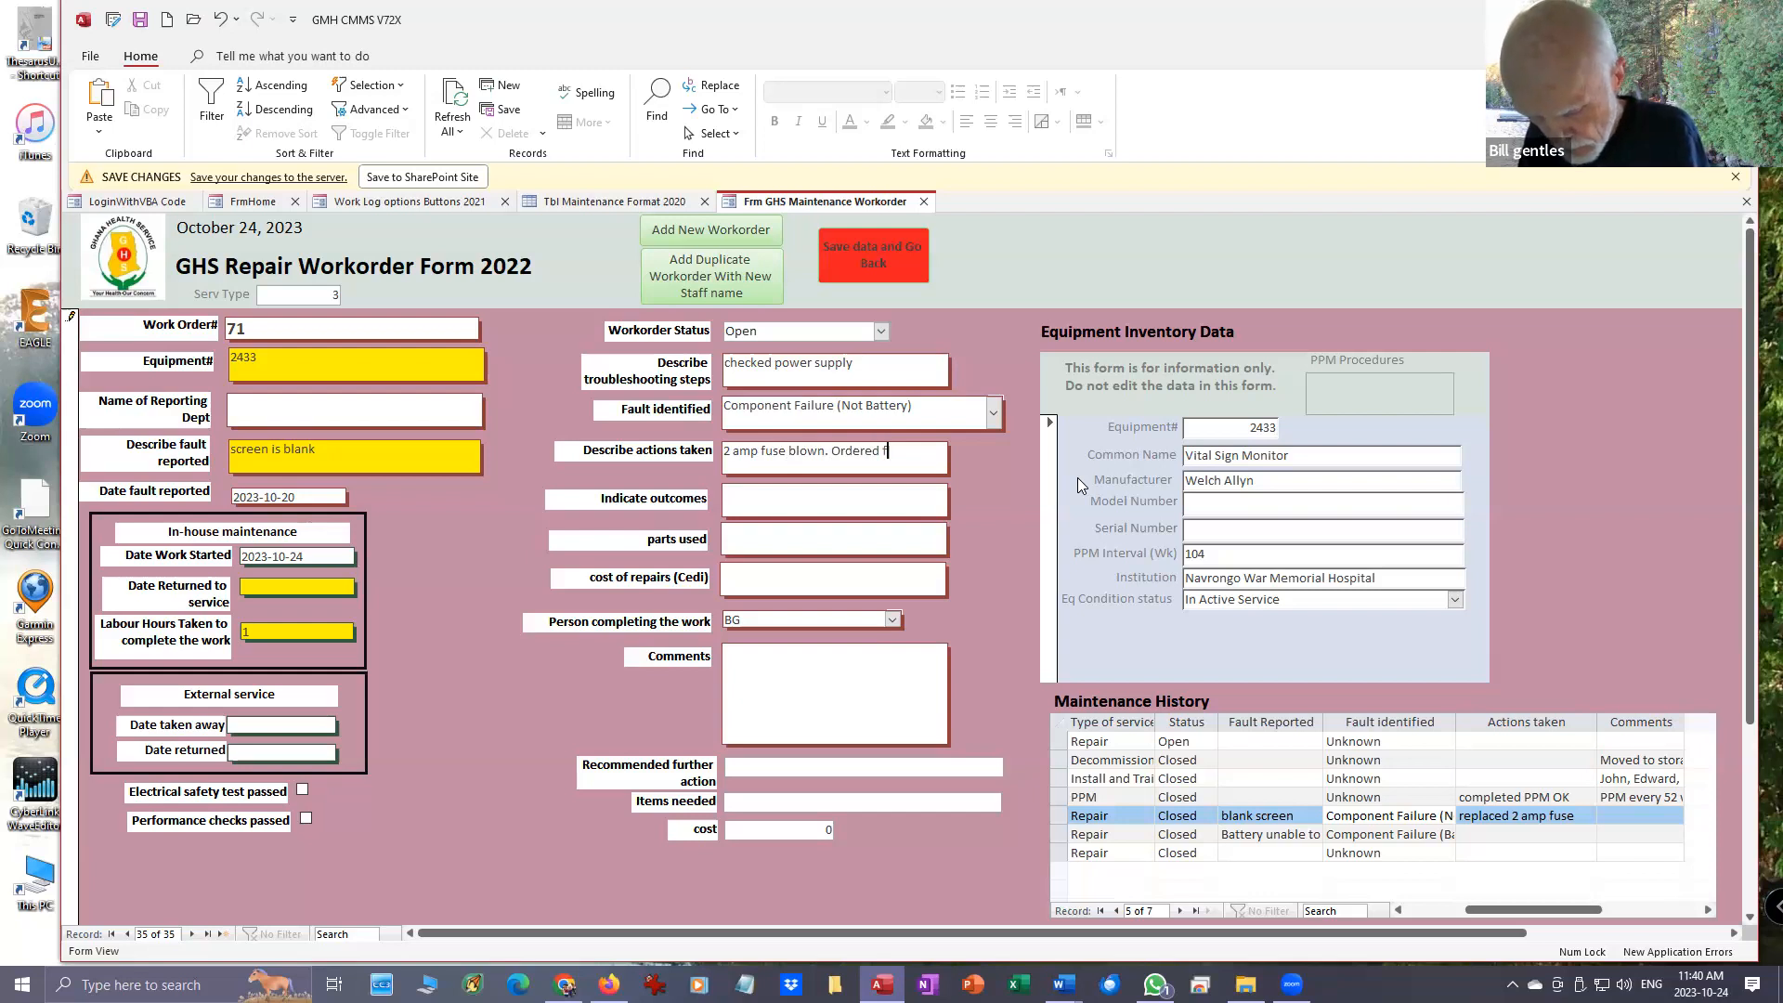
pyautogui.write('use')
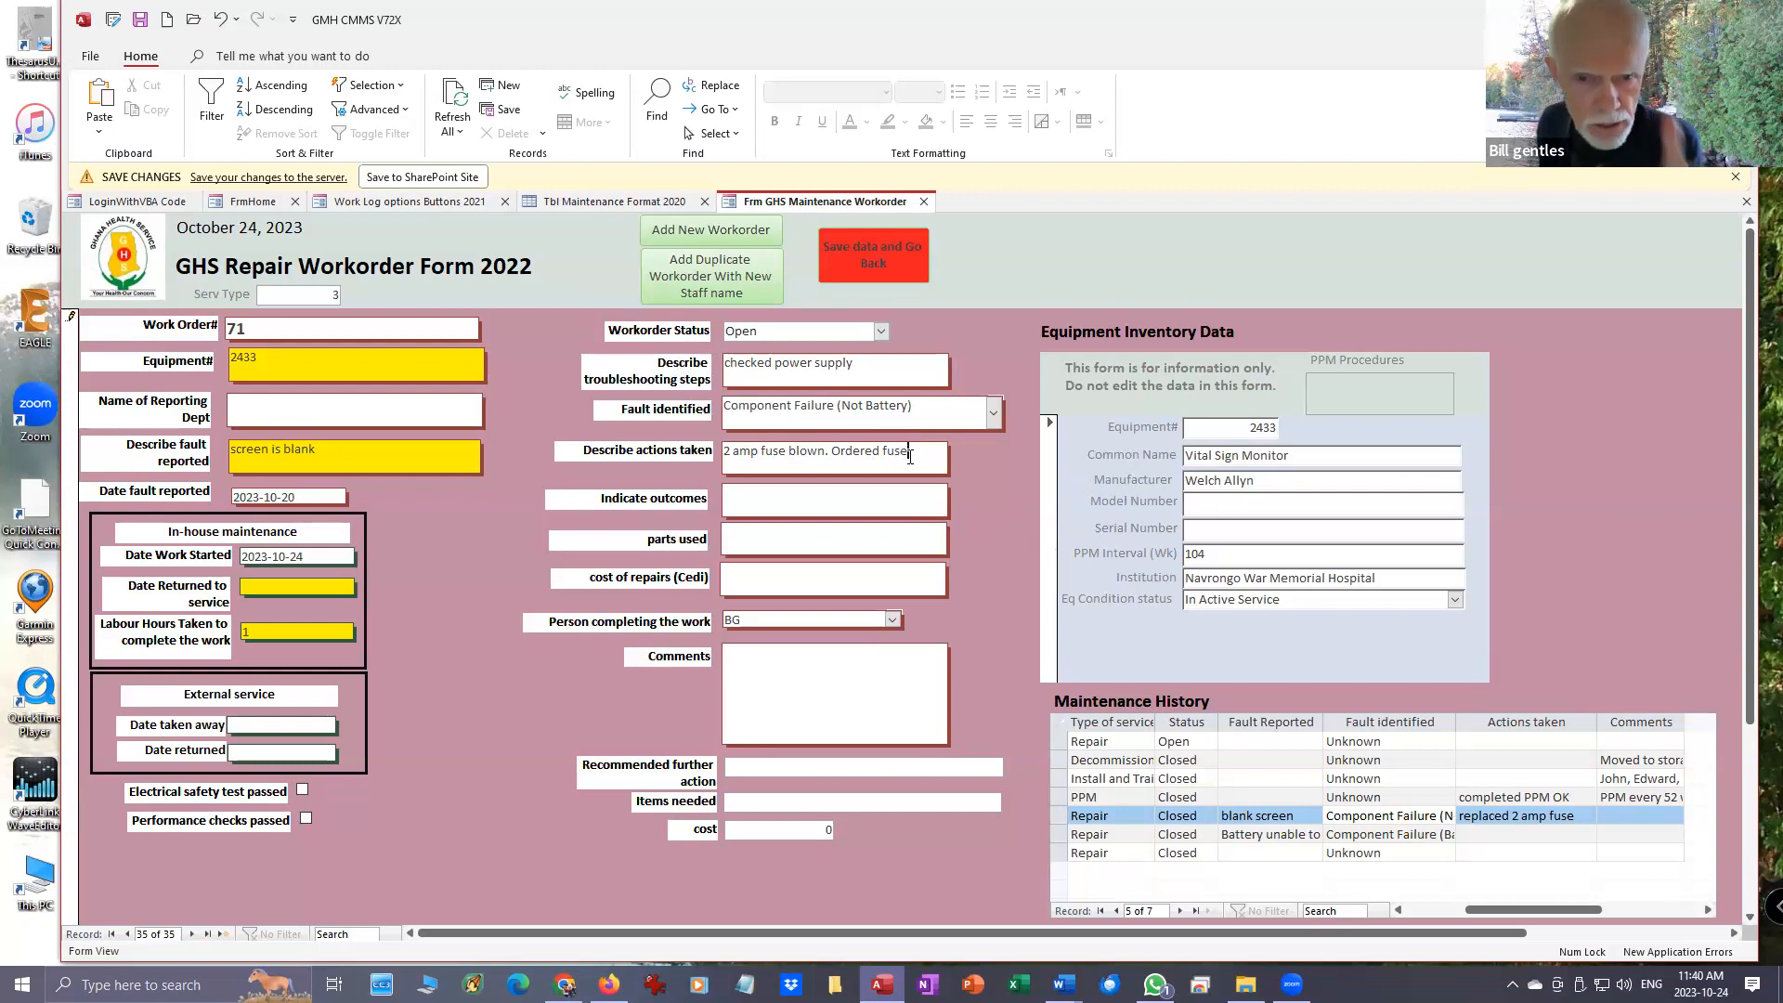
# - Record the outcome of the repair workorder as "waiting for parts"
pyautogui.click(752, 494)
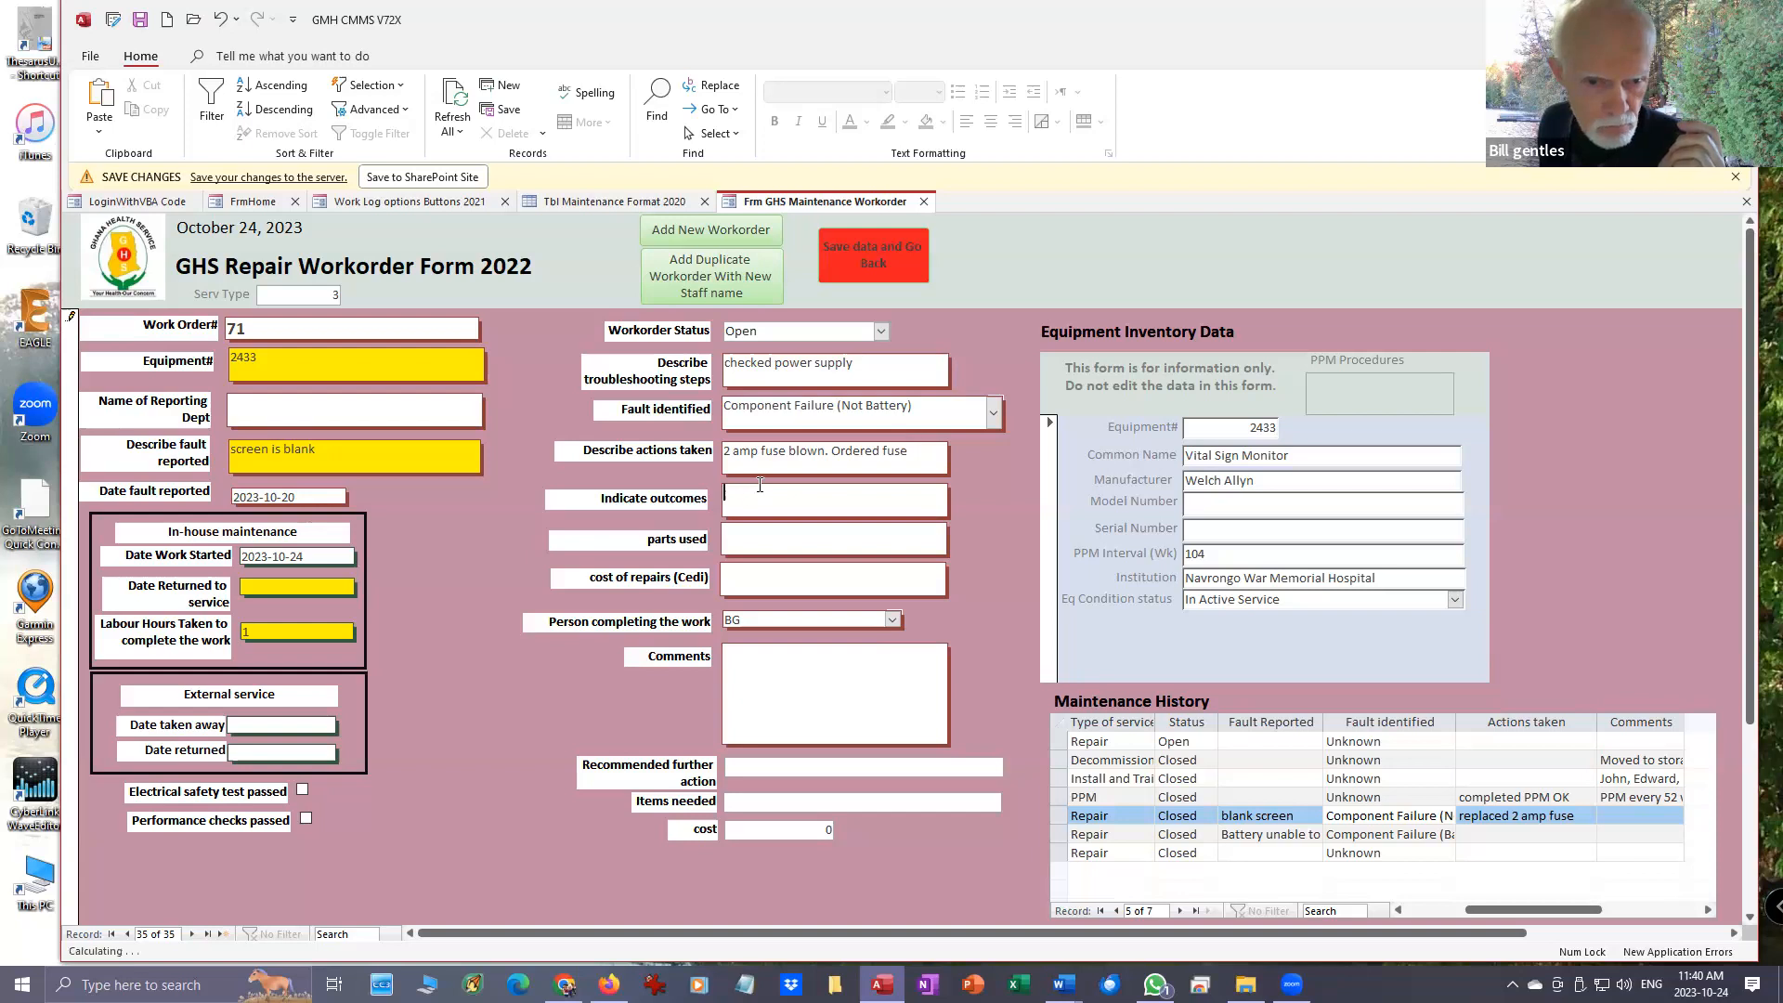
pyautogui.write('waiting for part')
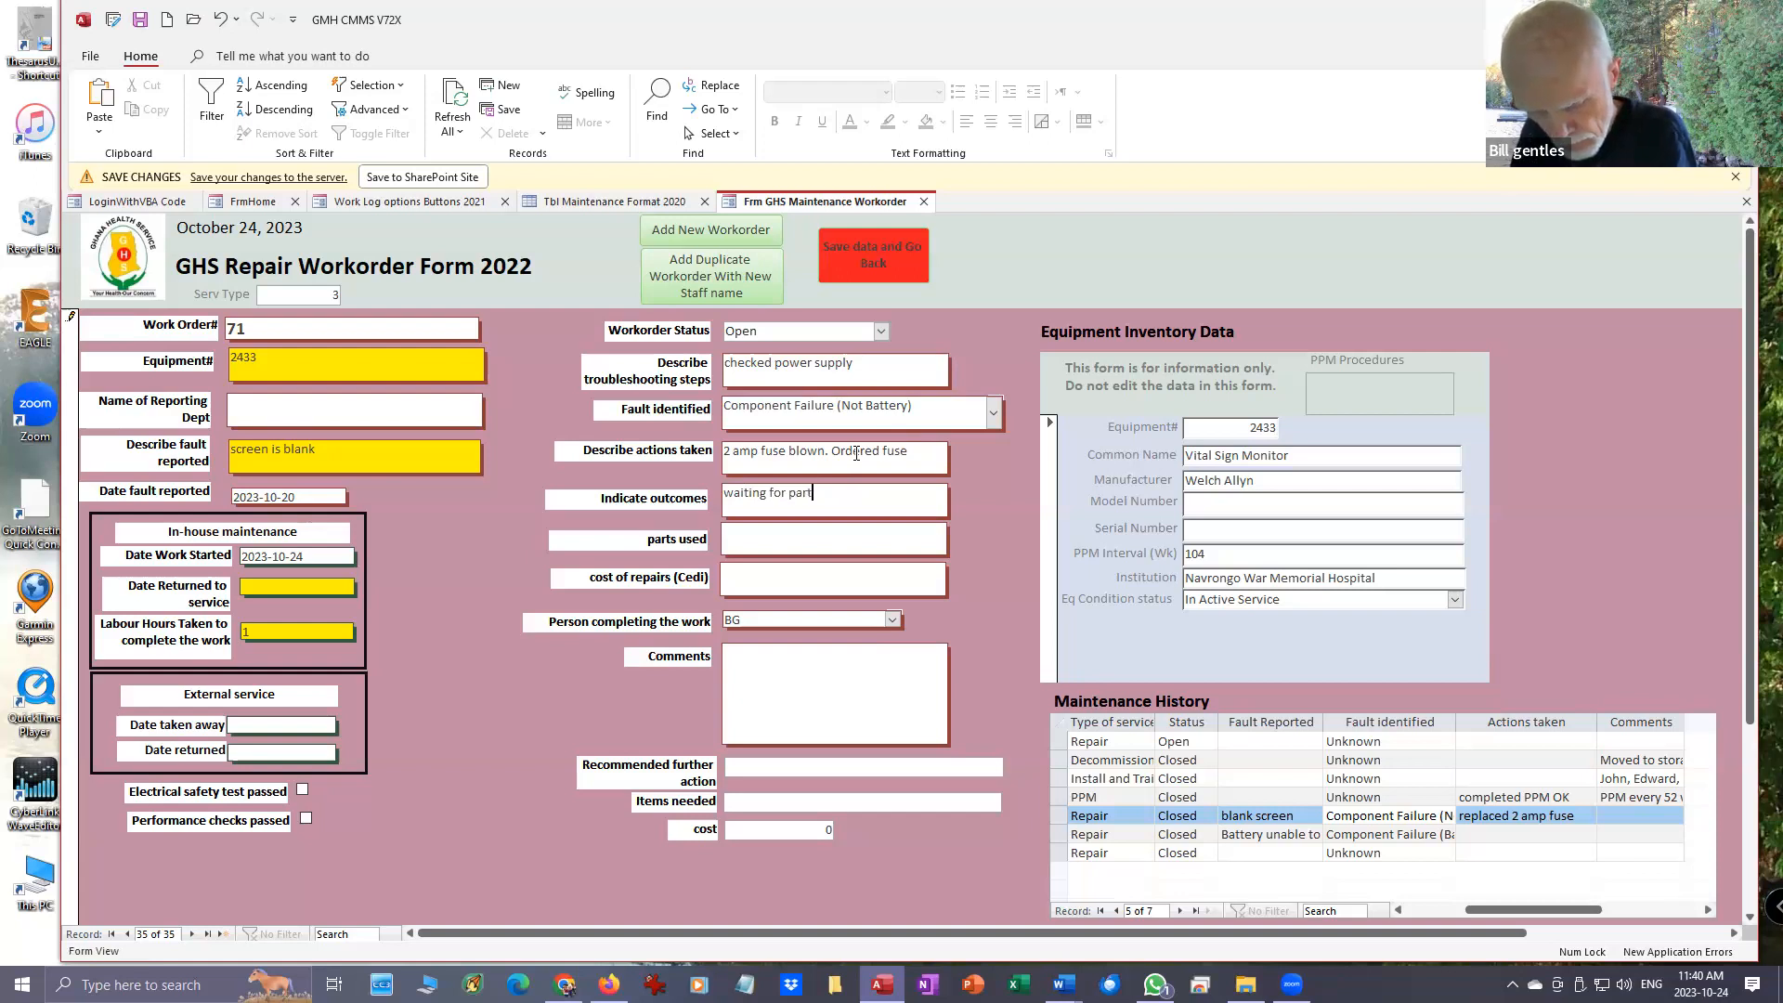
pyautogui.write('s')
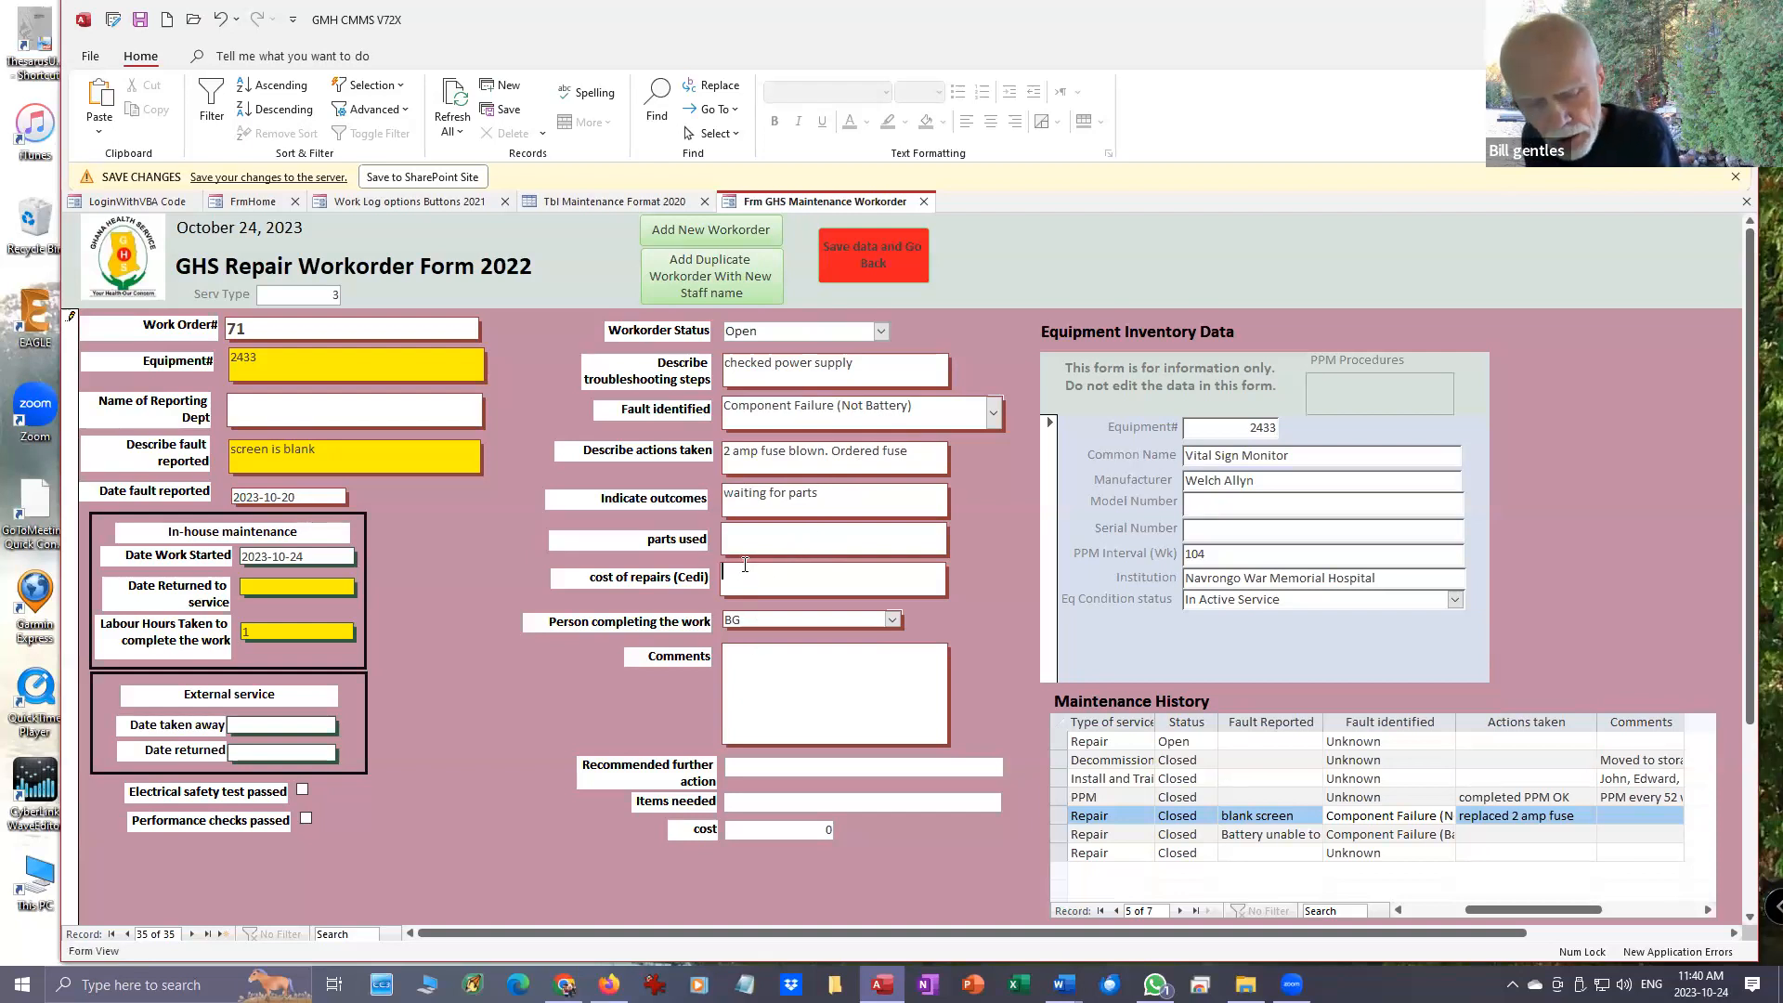
# - Set the cost of repairs to 1 and enter the comment "found same fuse blown as last time" on the repair workorder
pyautogui.write('1')
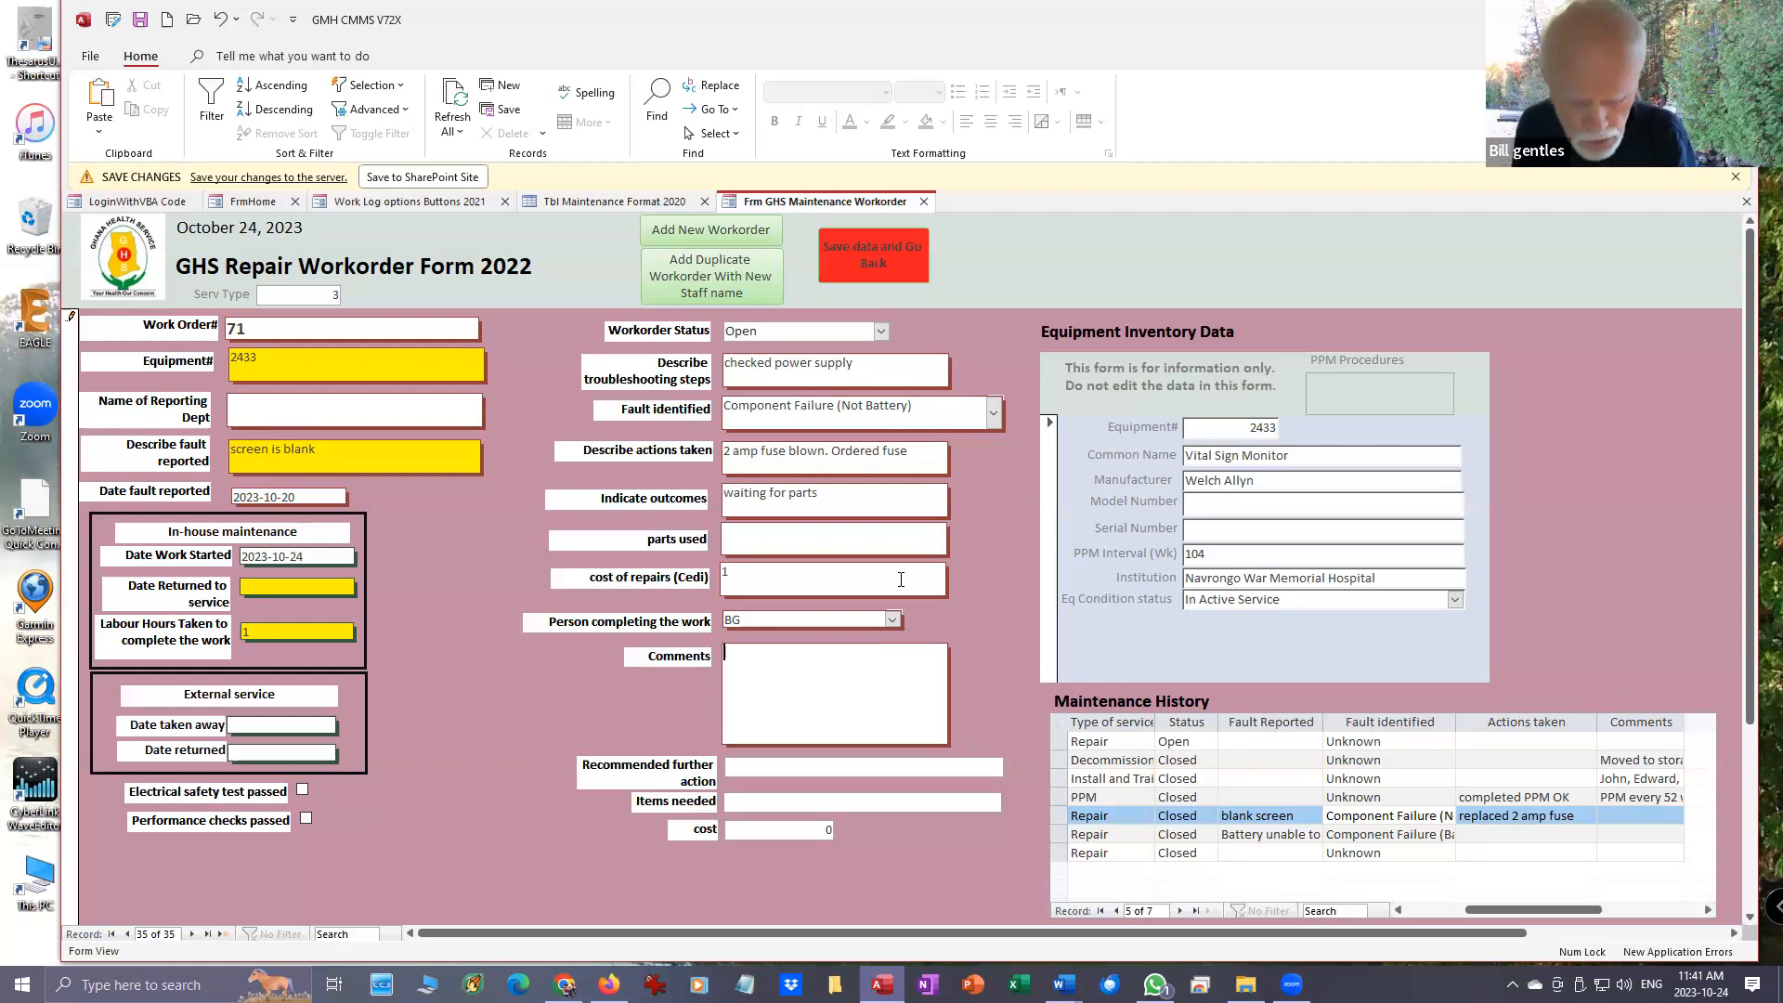
pyautogui.write('founs')
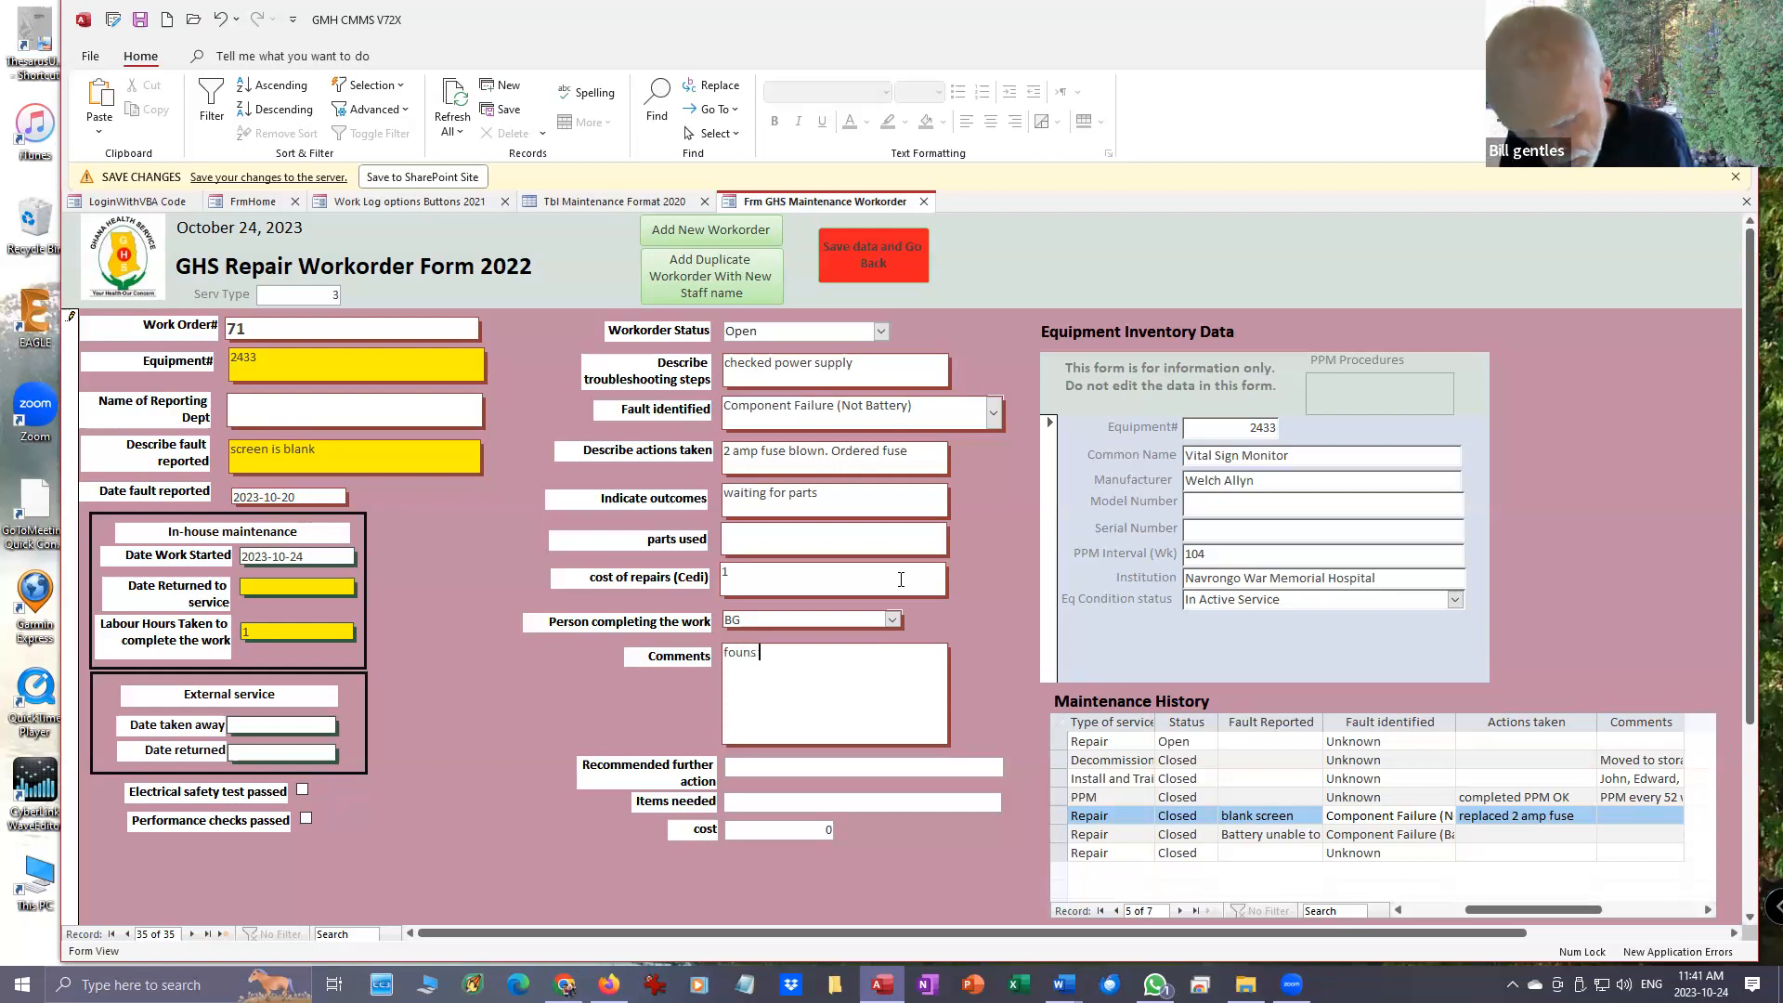
pyautogui.press('BackSpace')
pyautogui.press('BackSpace')
pyautogui.write('d')
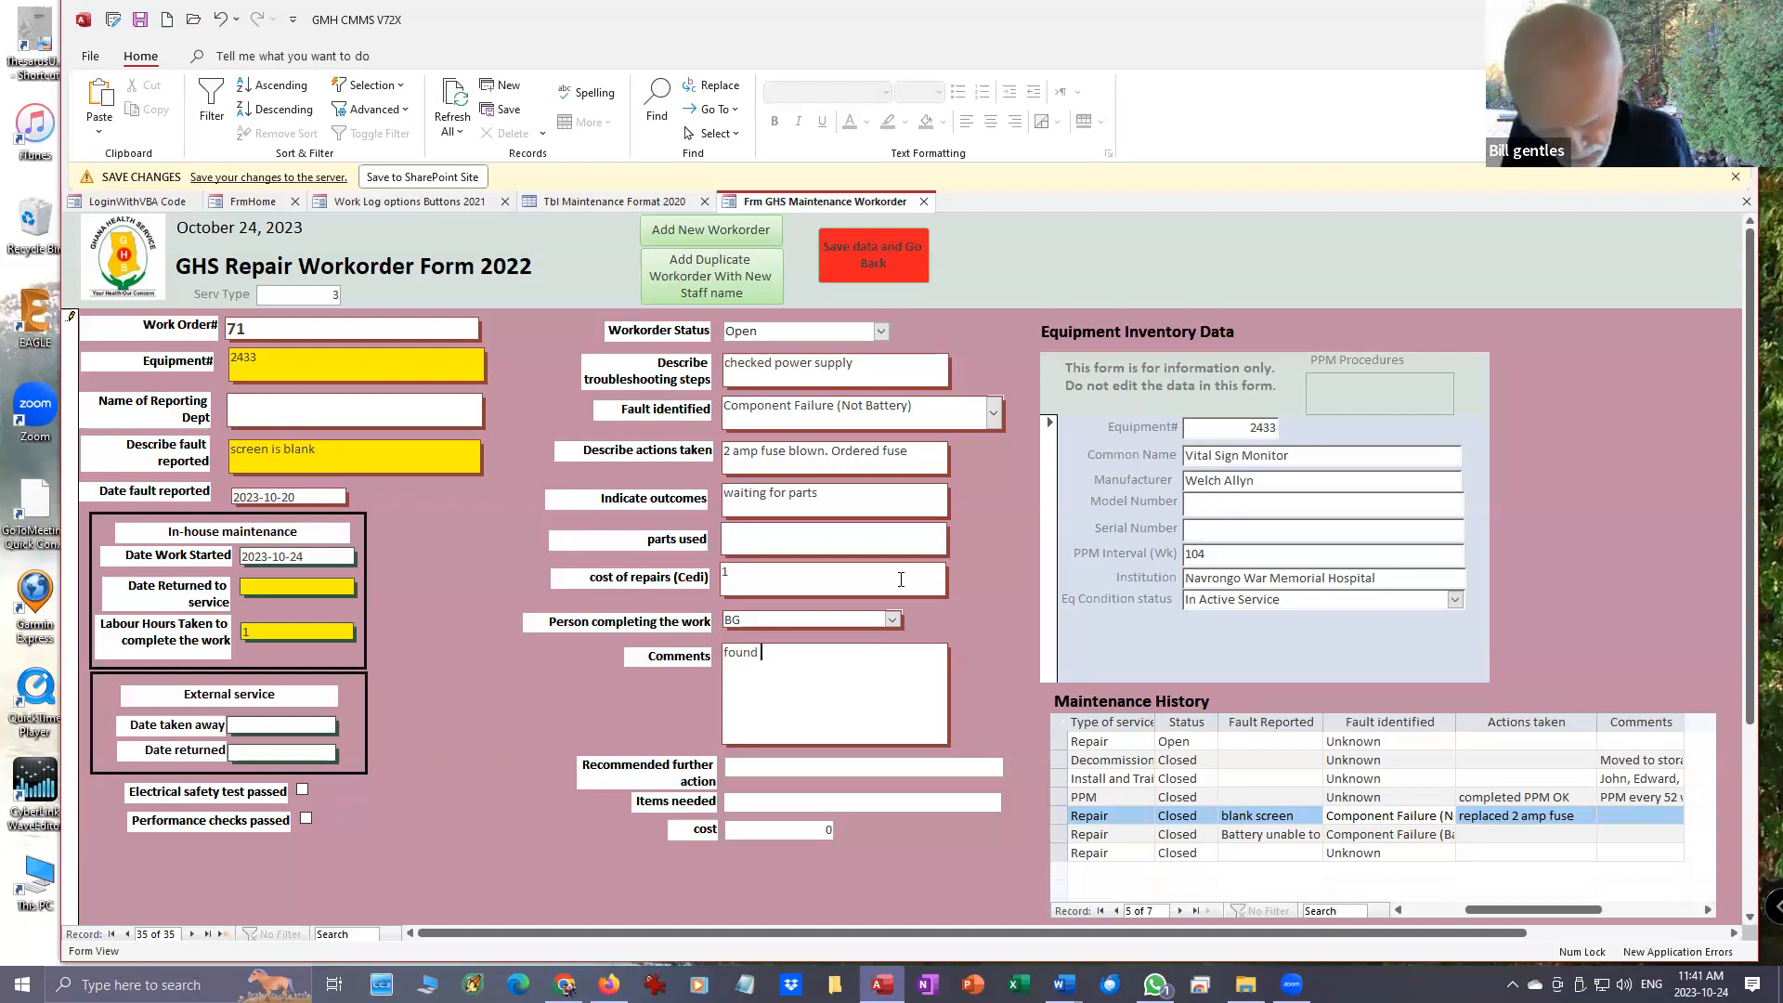
pyautogui.write(' same ')
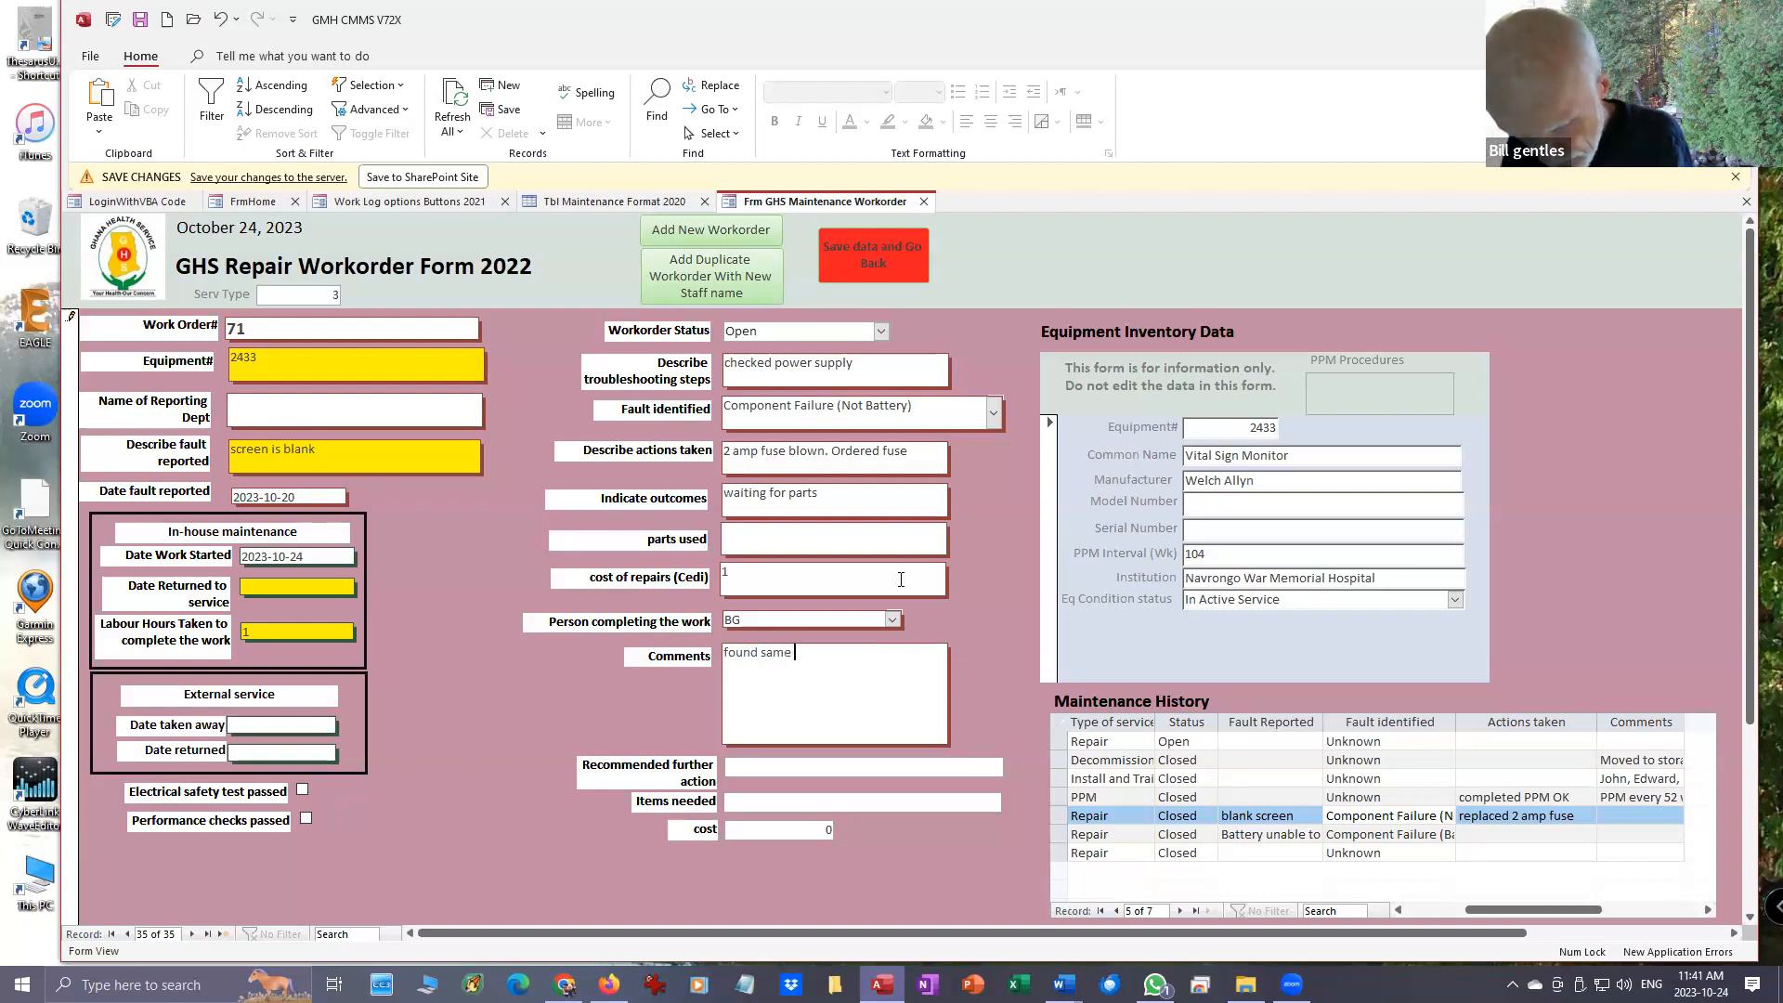
pyautogui.write('fuse blown as last tim')
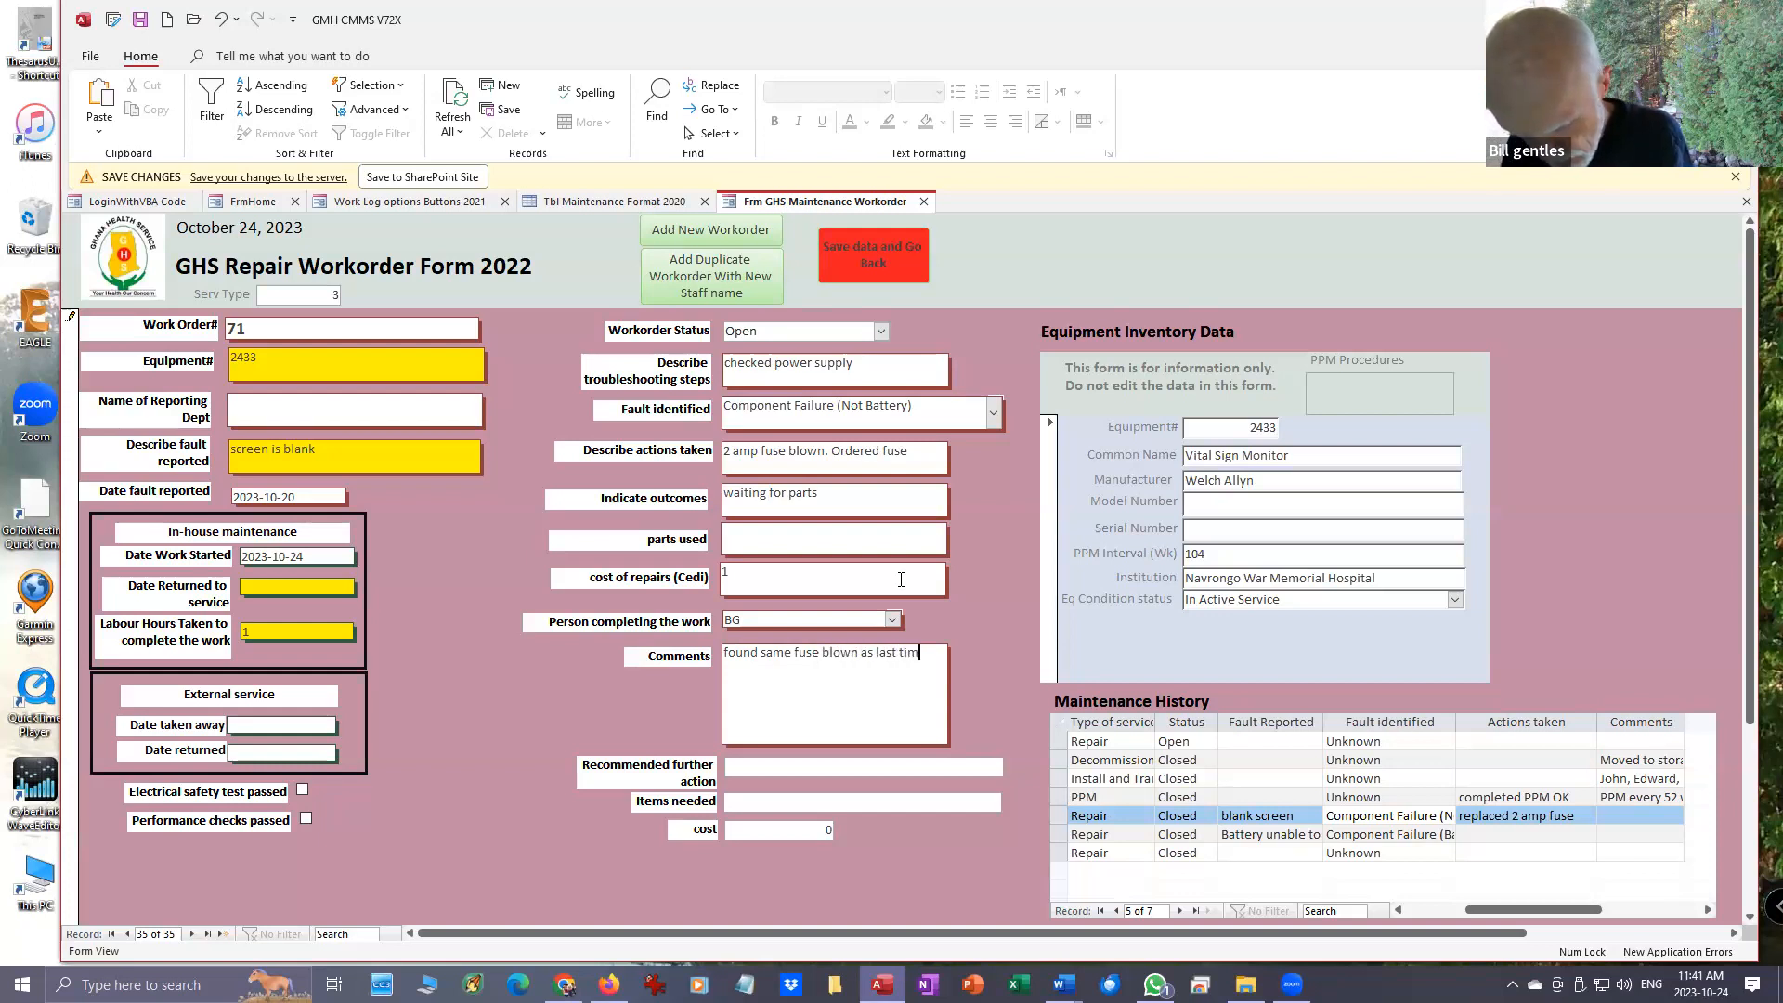
pyautogui.write('e')
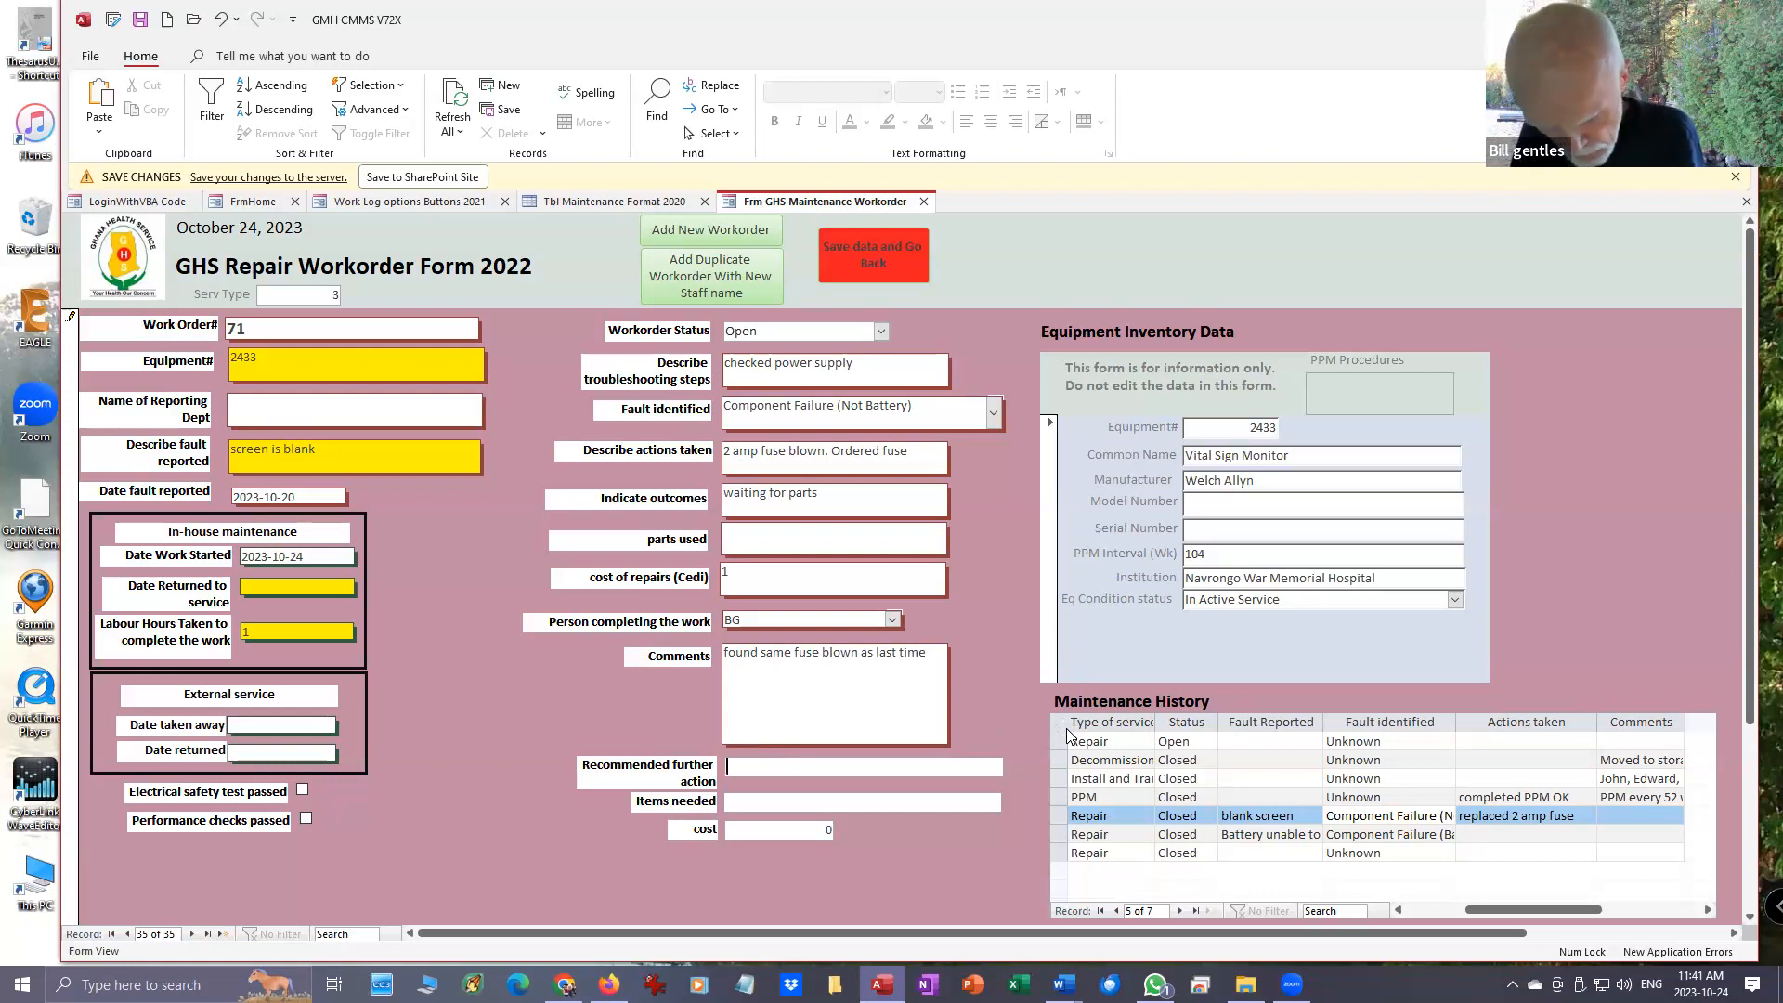
# - Enter "find what is causing fuses to blow." as the recommended further action on the repair workorder
pyautogui.write('find what i')
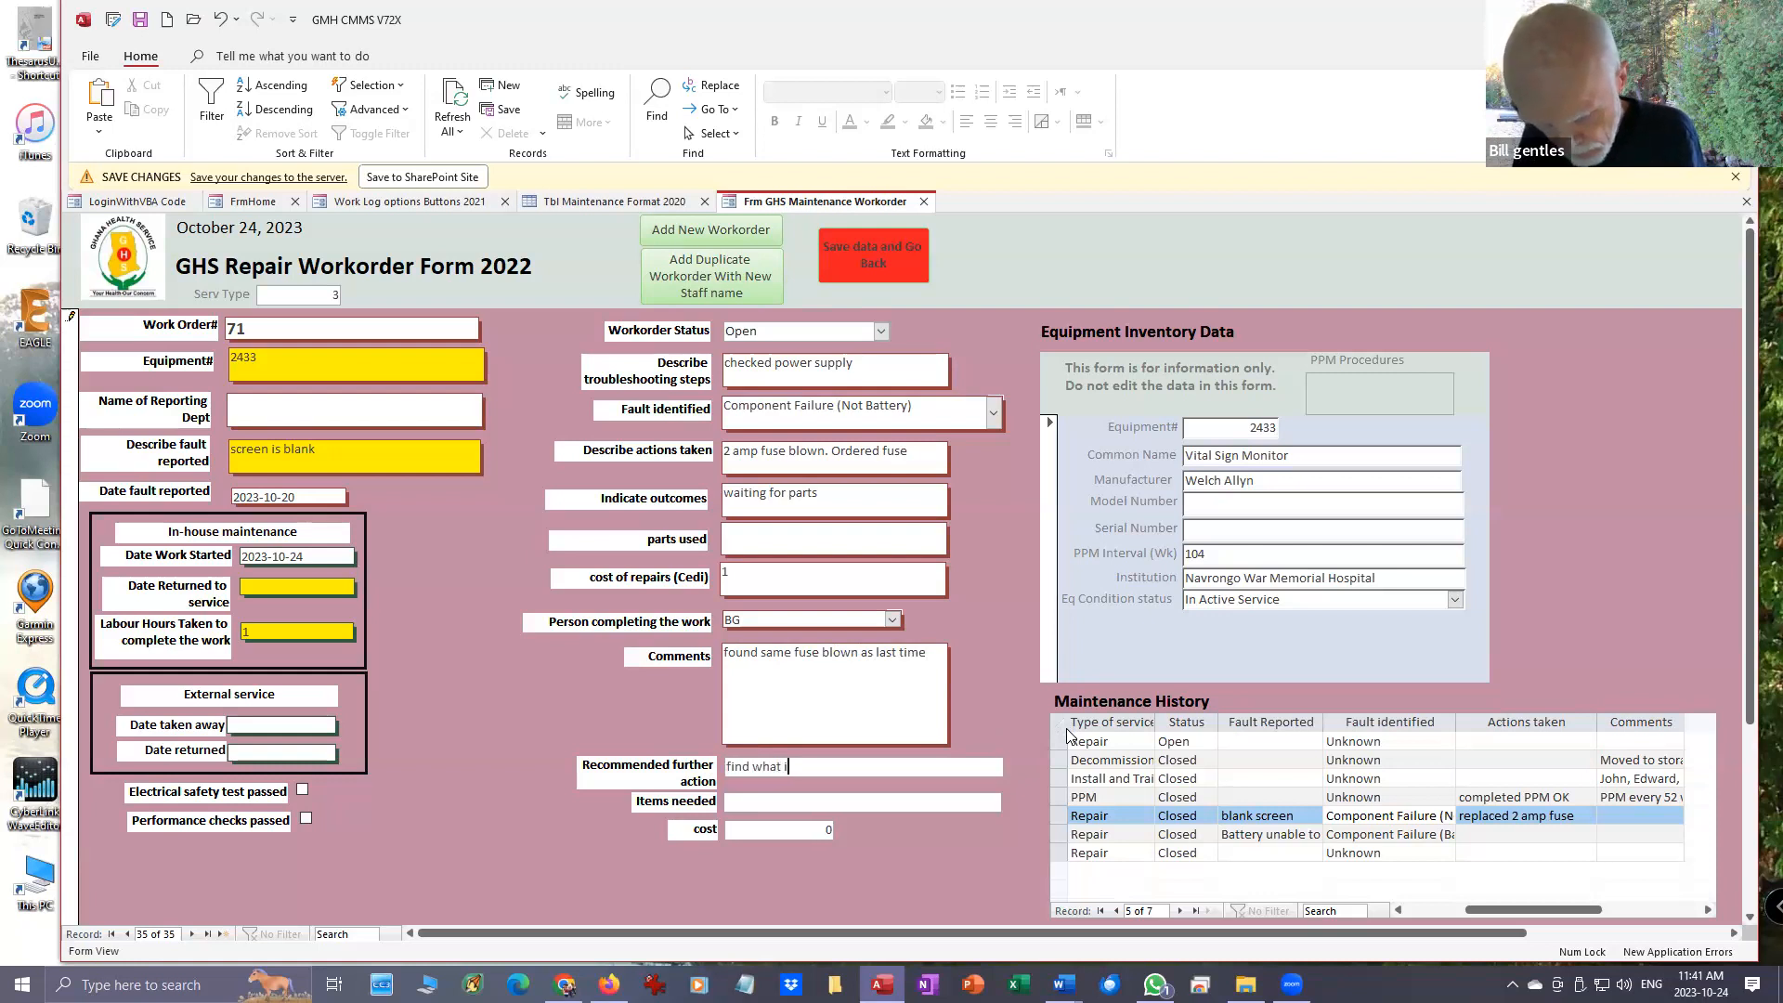
pyautogui.write('s causin')
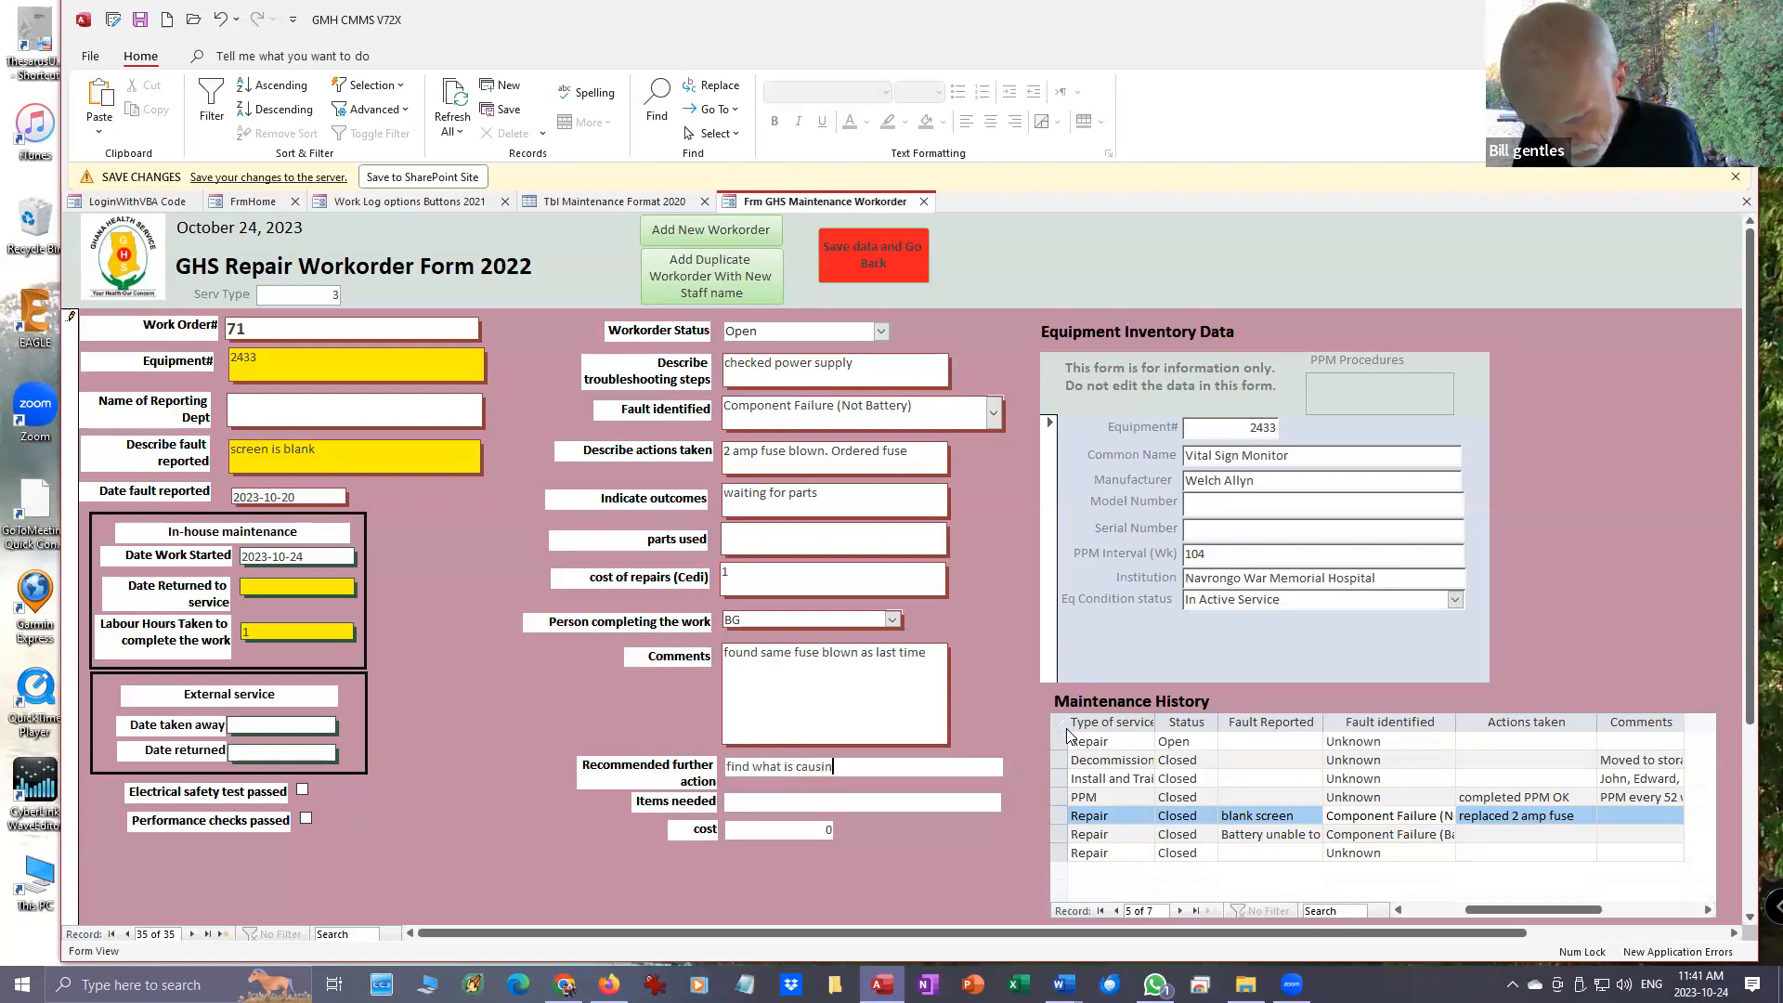
pyautogui.write('g fuses to blow.')
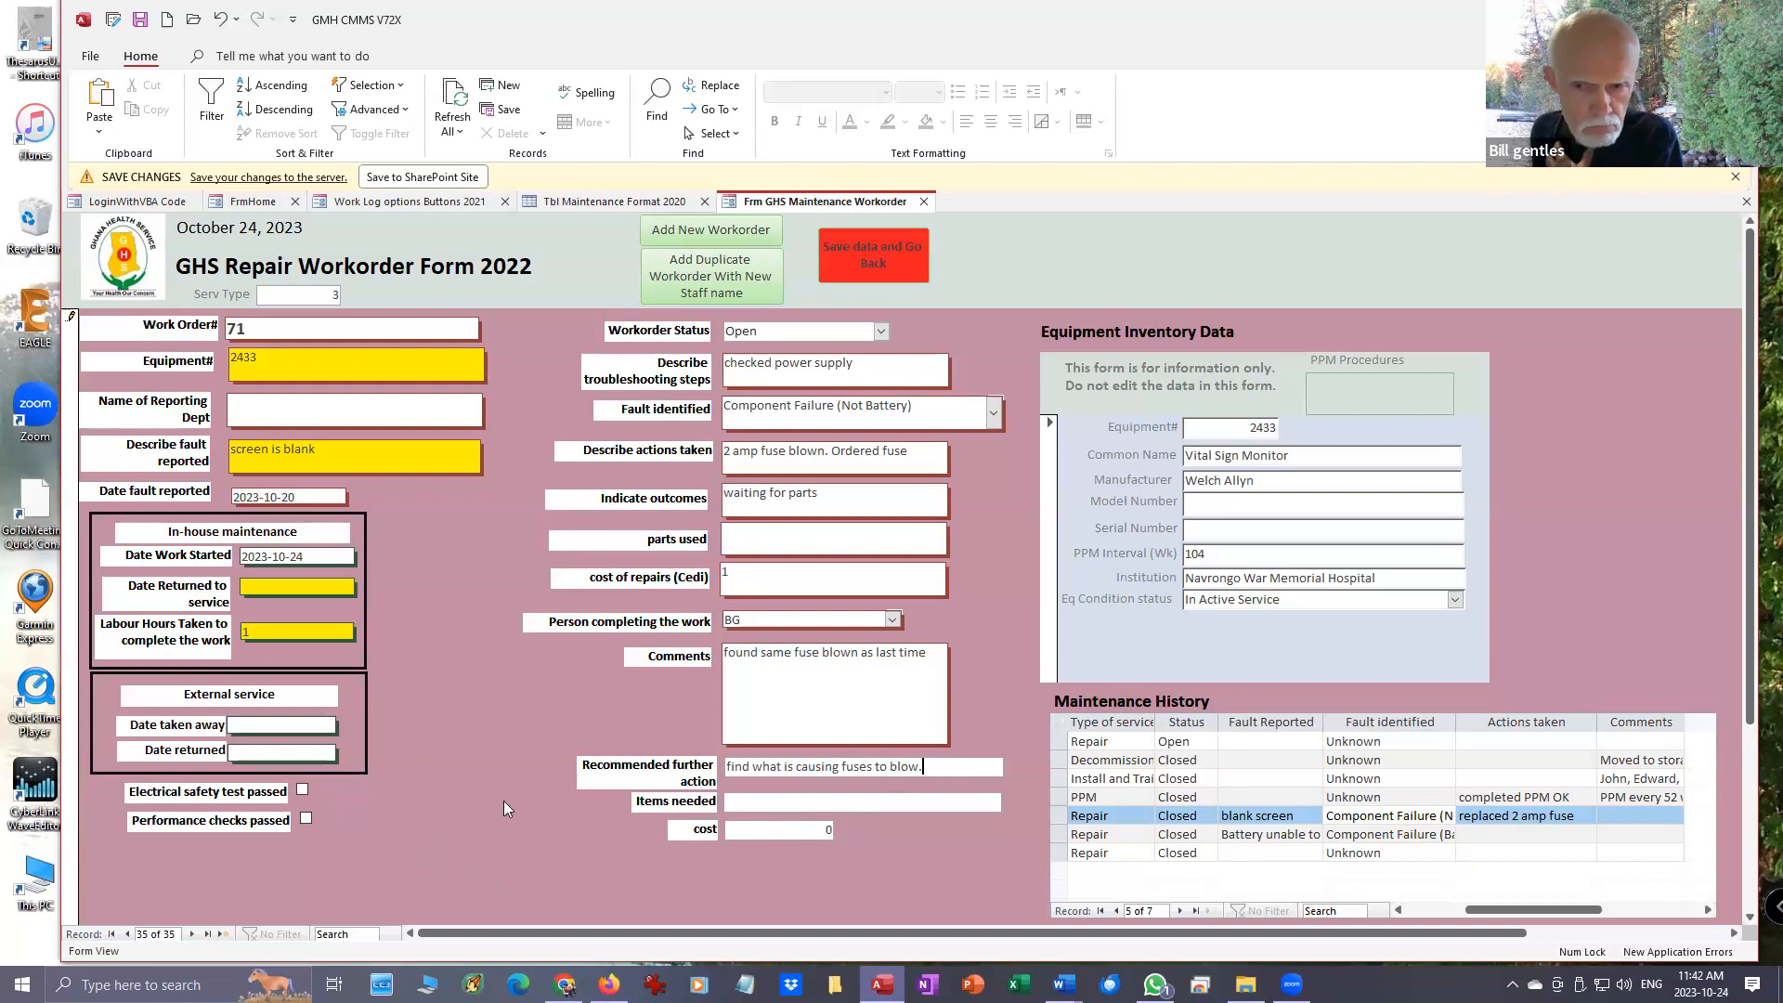
# - Check the workorder's entry in the equipment's maintenance history, and save the repair workorder and go back
pyautogui.click(253, 327)
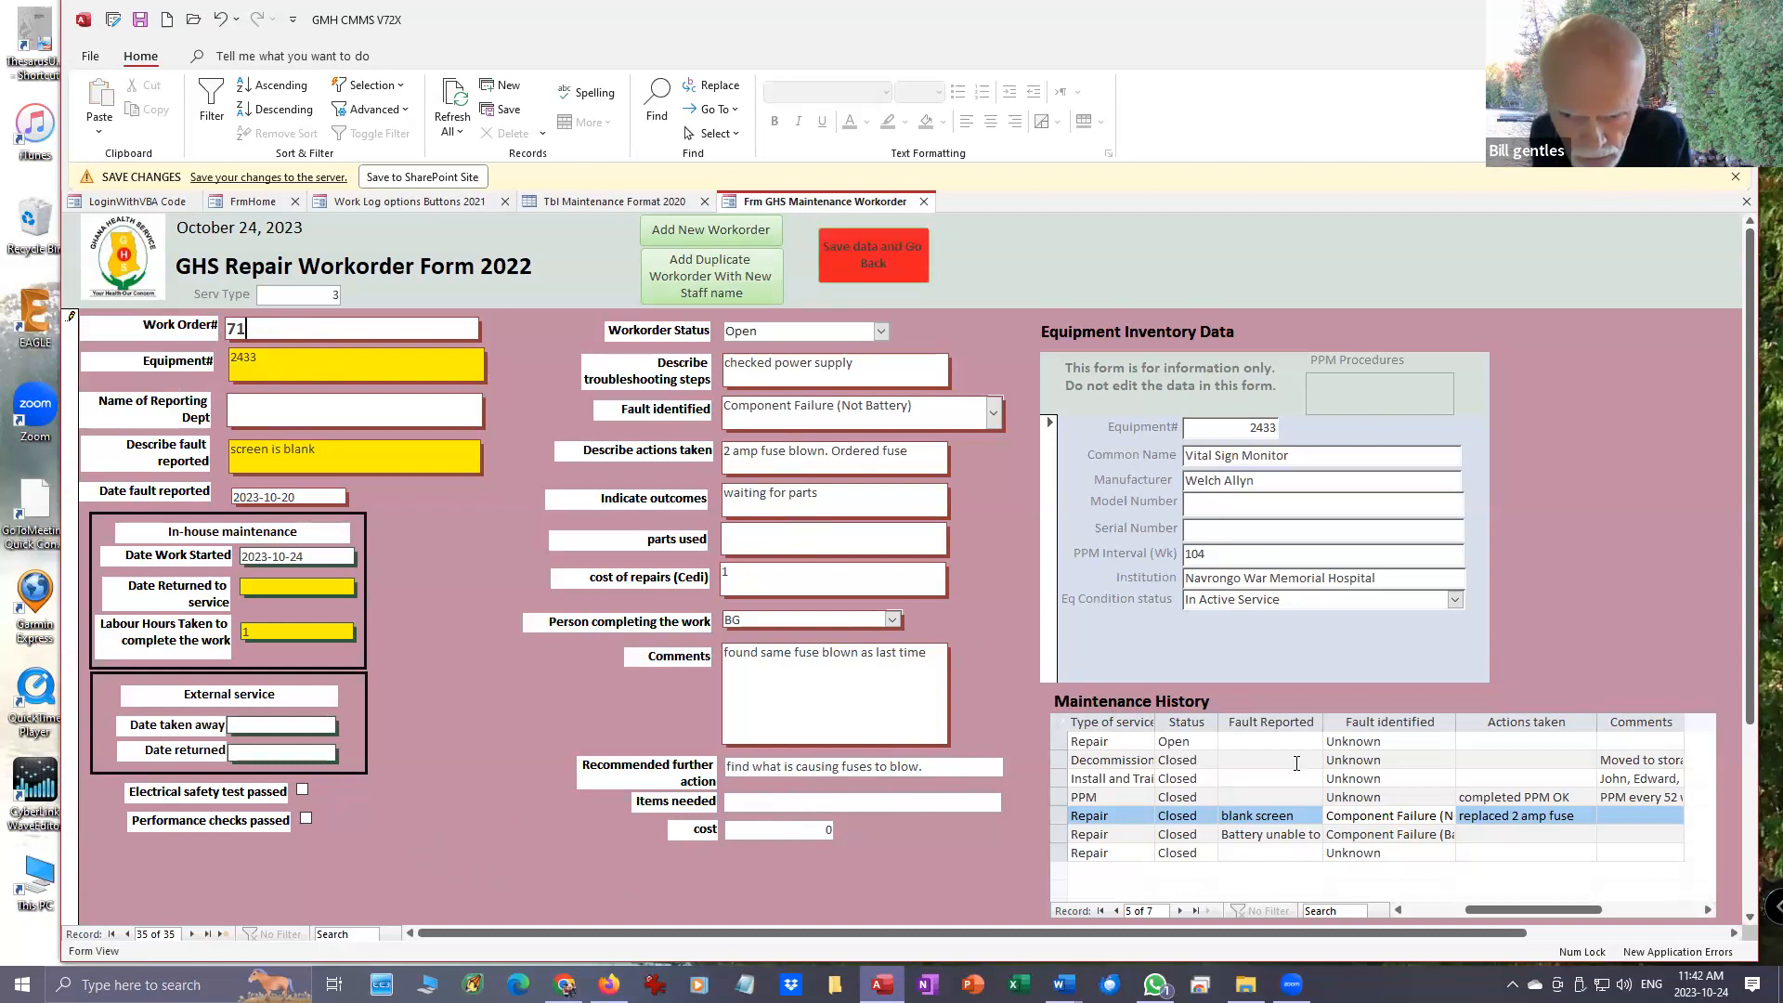
pyautogui.moveTo(1505, 910); pyautogui.dragTo(1432, 921)
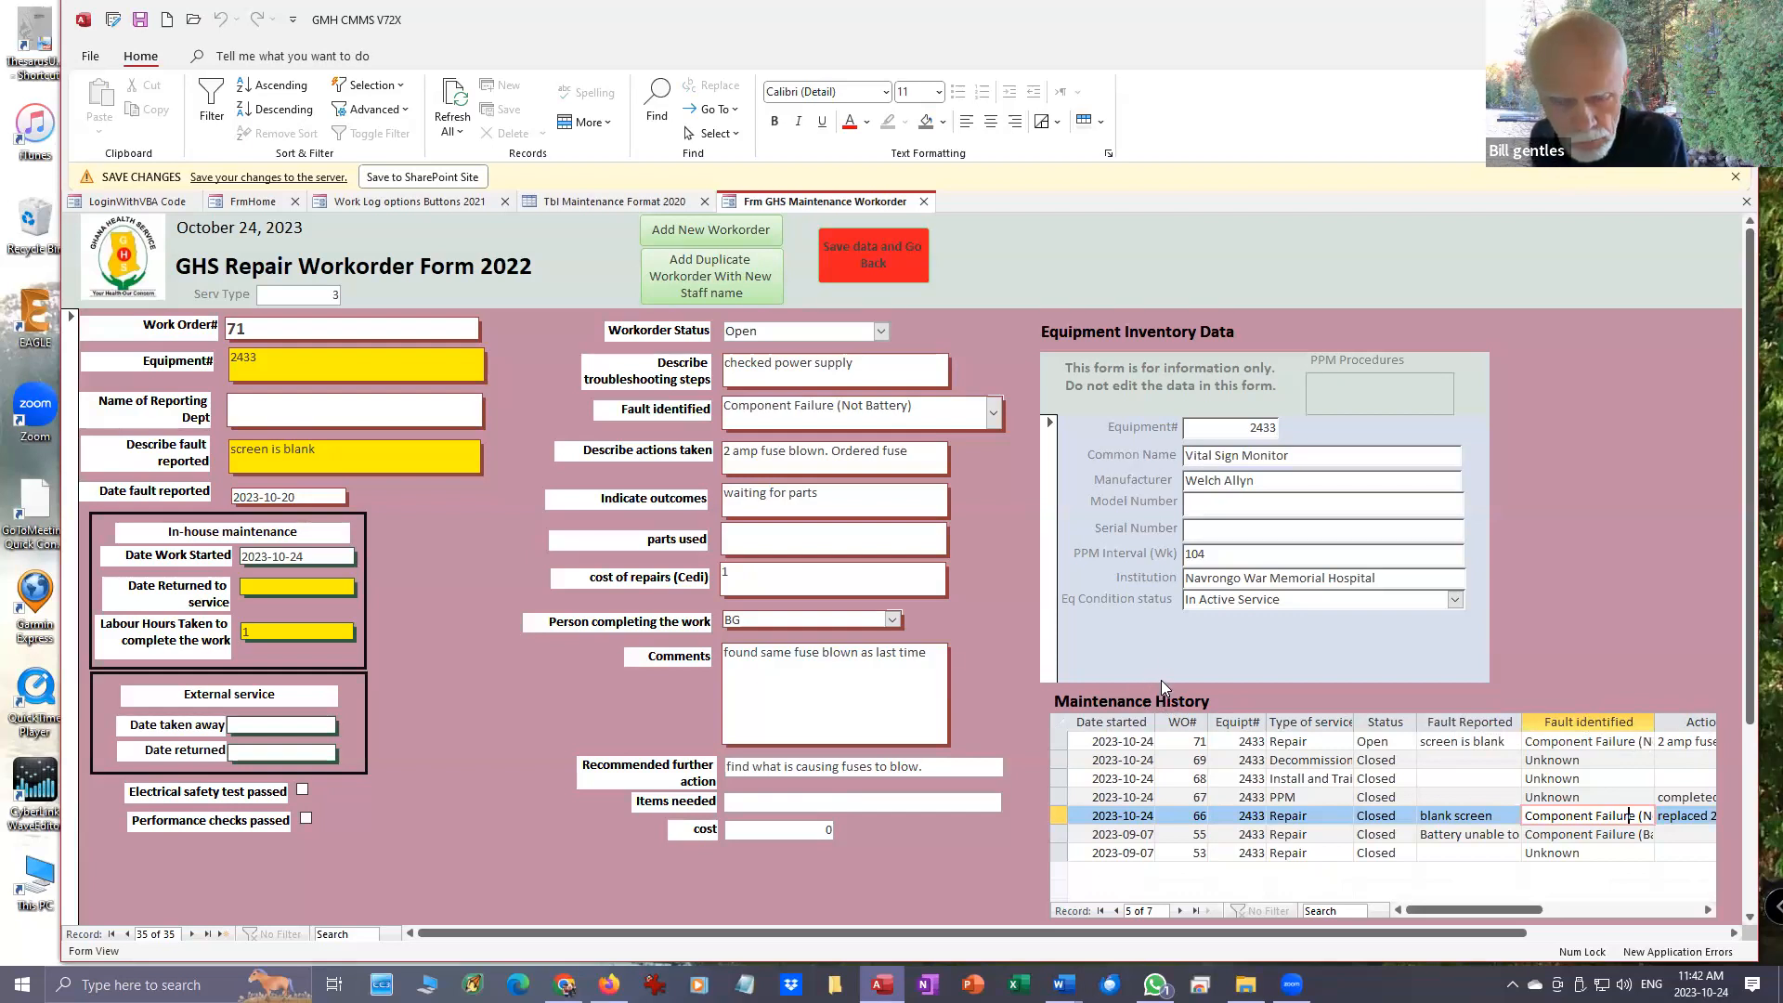
pyautogui.click(890, 260)
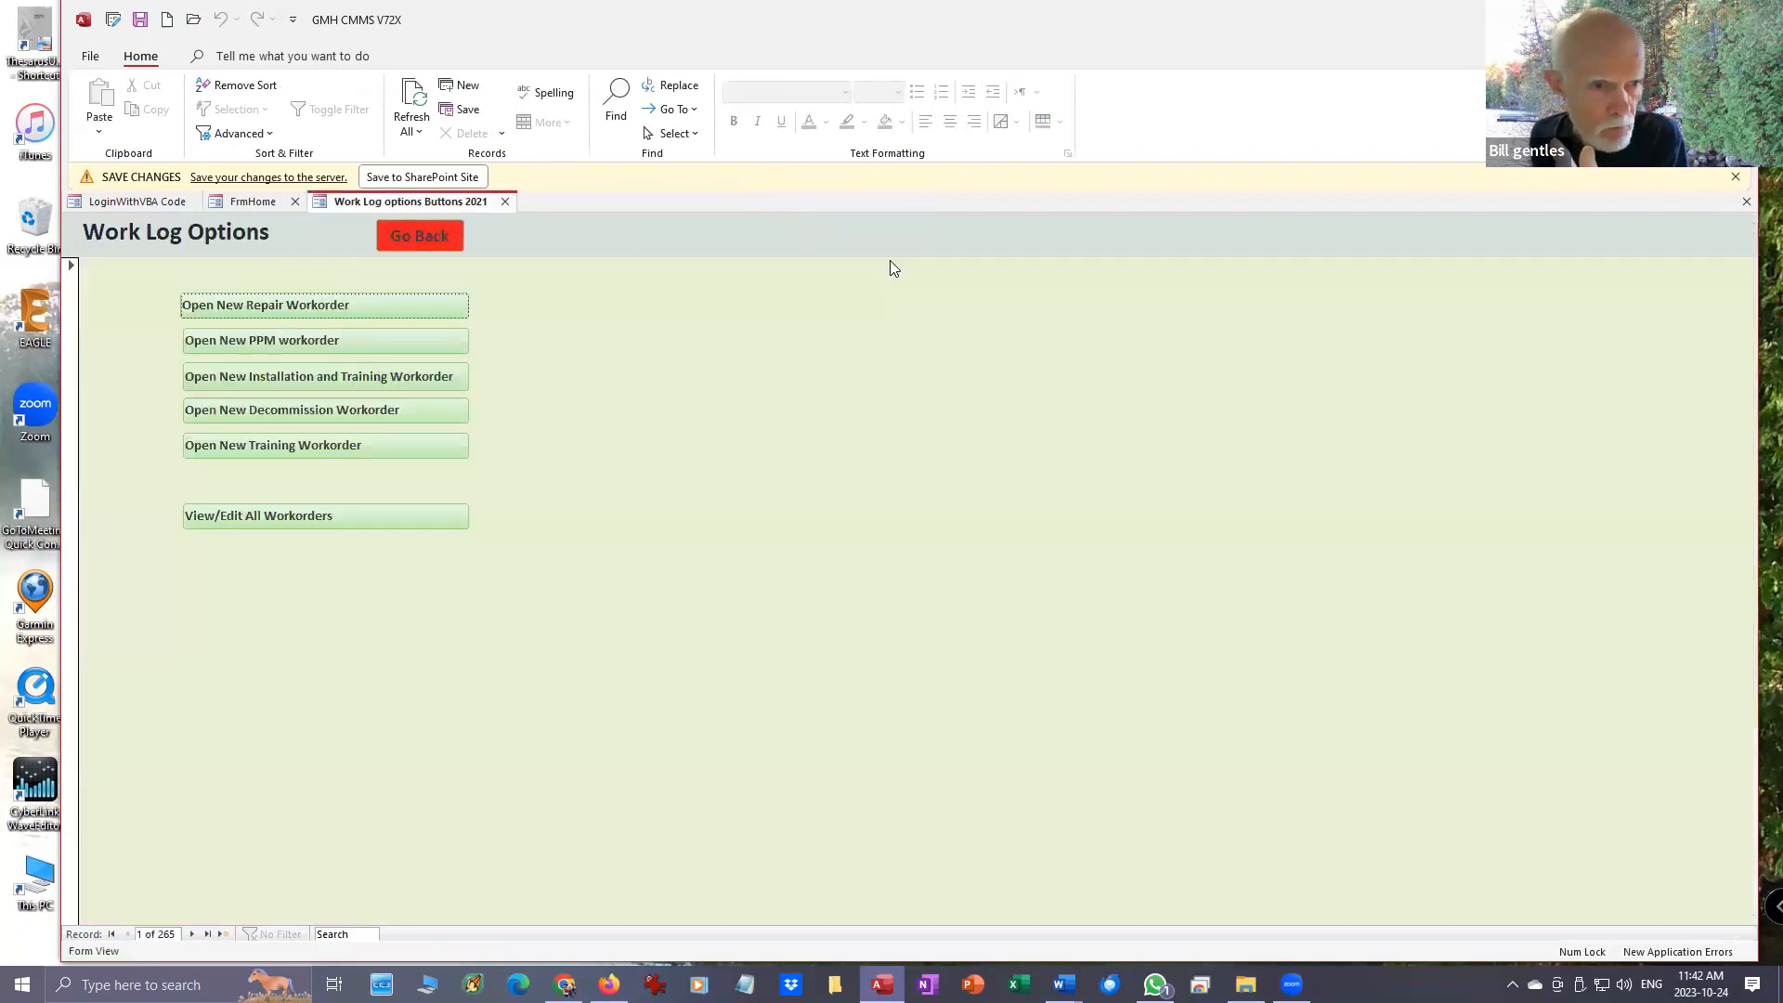
# - In the summary of all workorders, set the date returned to service of the open repair on equipment 2433 to 2023-10-25
pyautogui.click(377, 516)
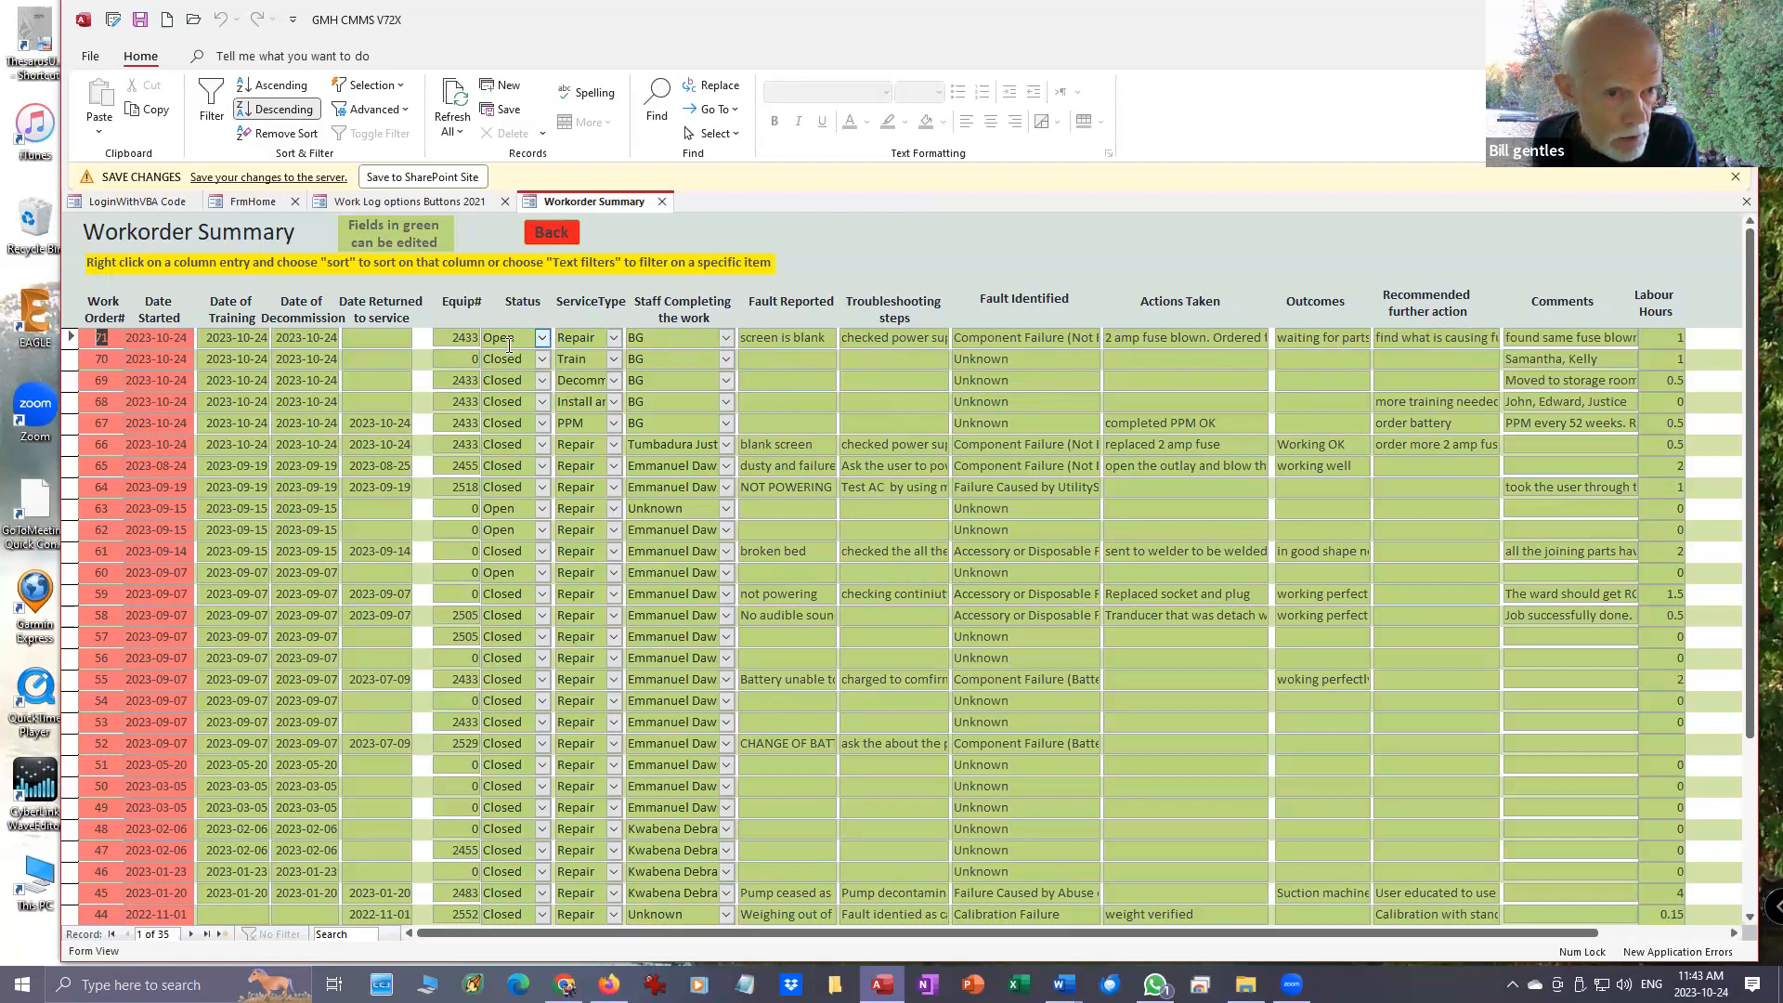
pyautogui.click(399, 342)
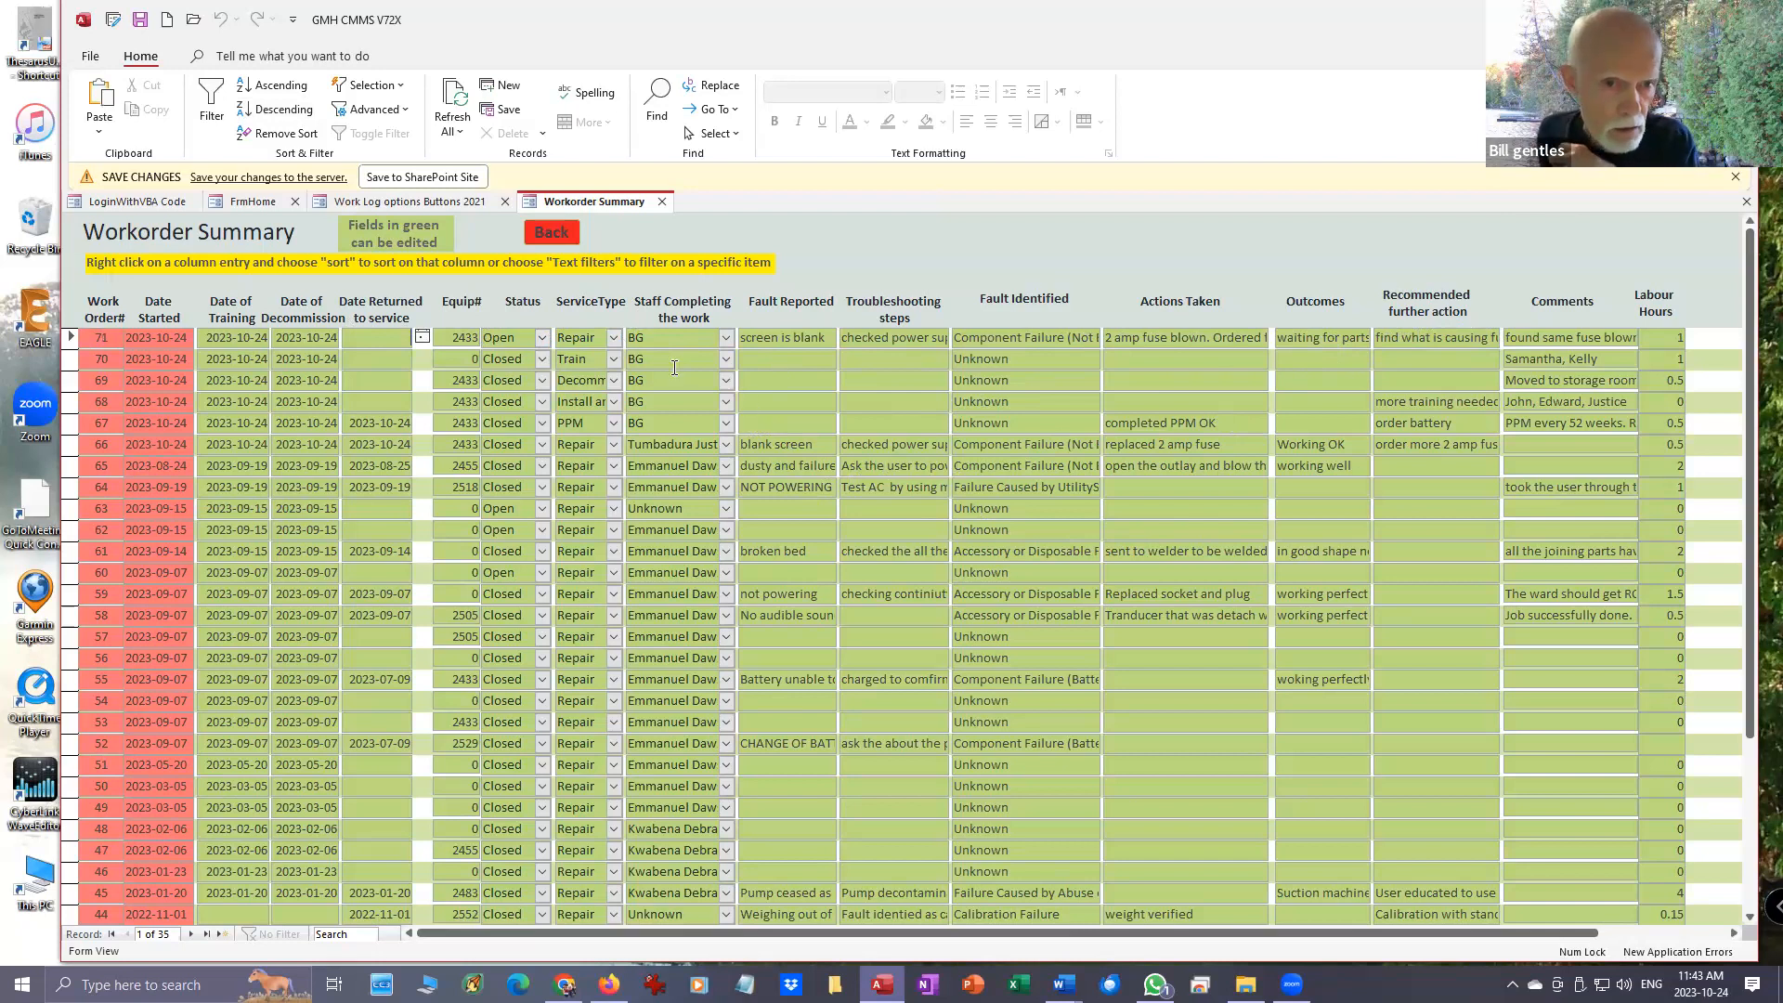
pyautogui.click(422, 341)
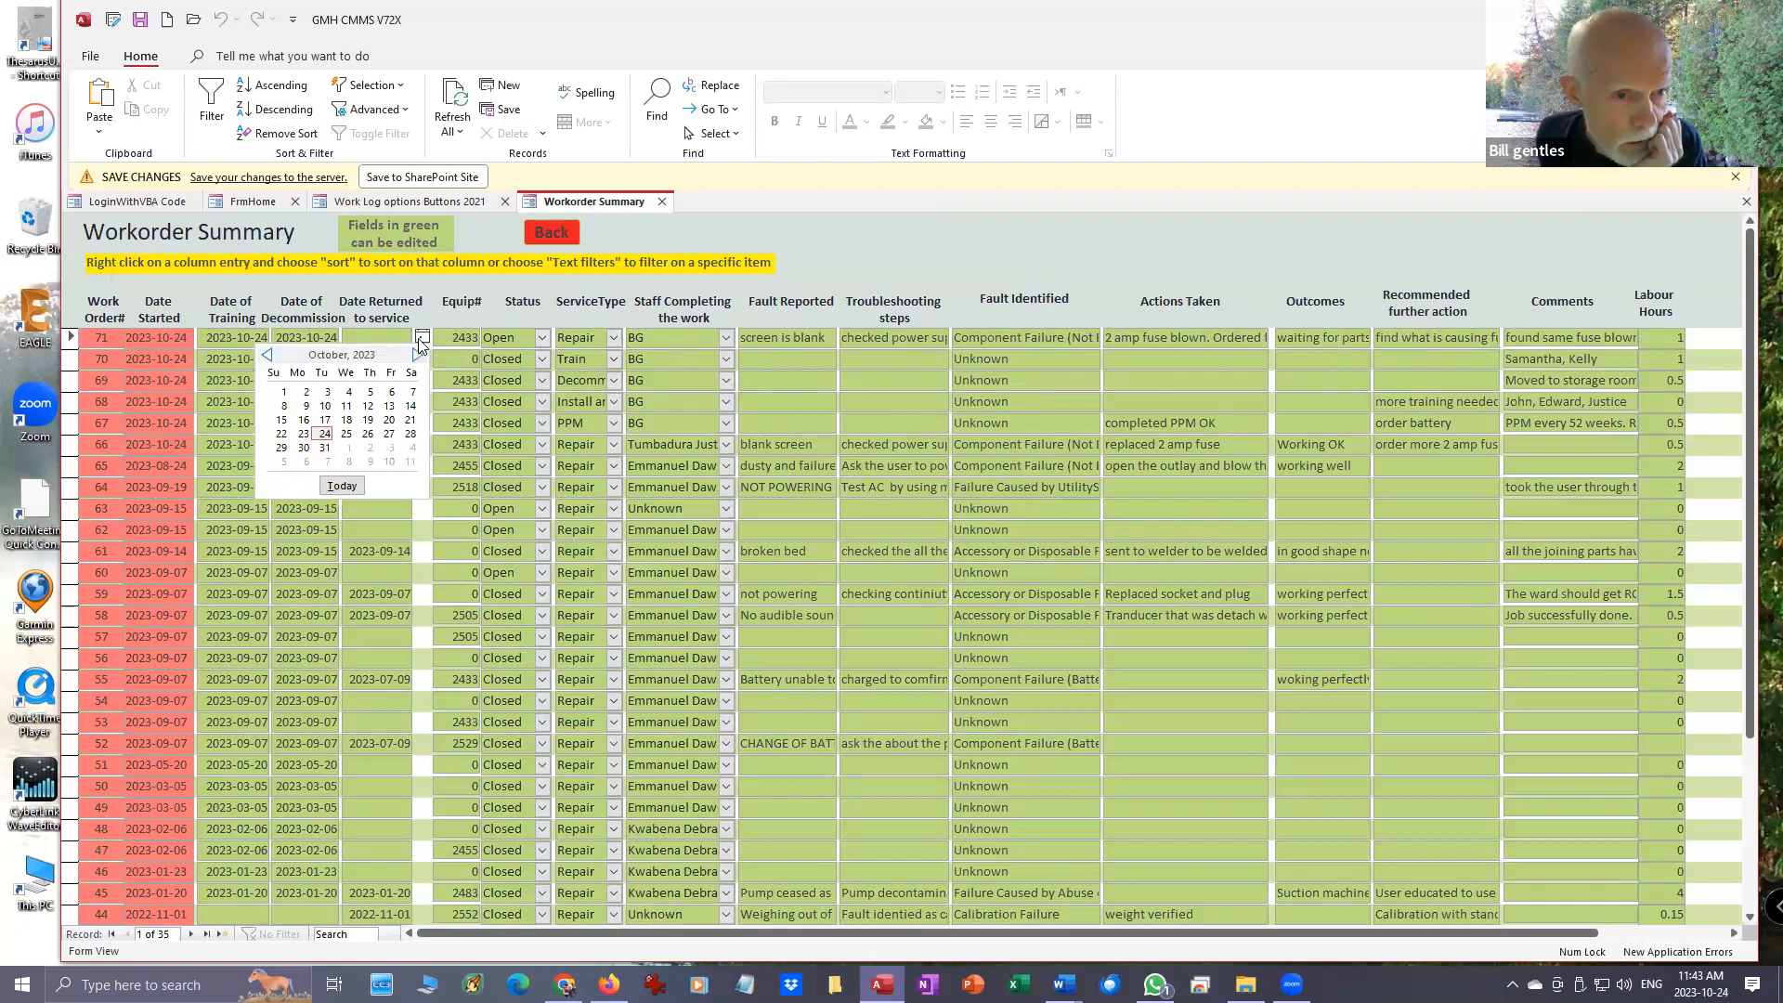
pyautogui.click(349, 422)
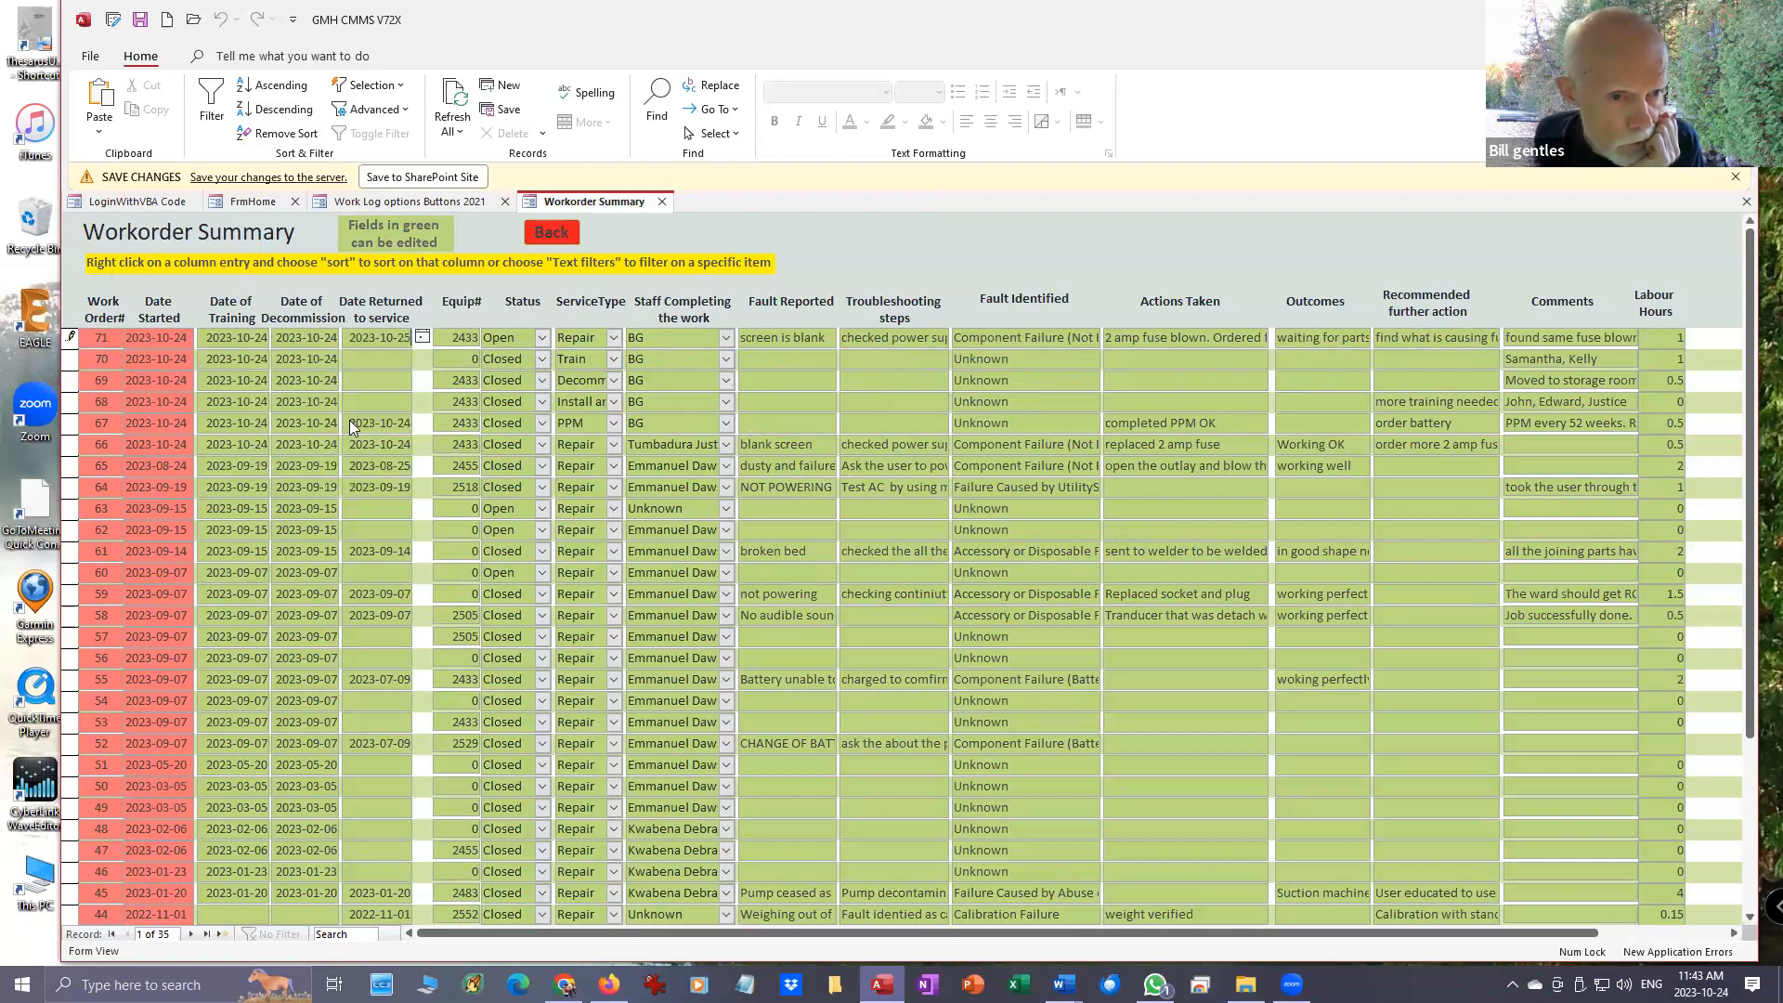
# - Set that repair workorder's status to Closed and its labour hours to 2, and return to the work log options
pyautogui.click(543, 338)
pyautogui.click(516, 374)
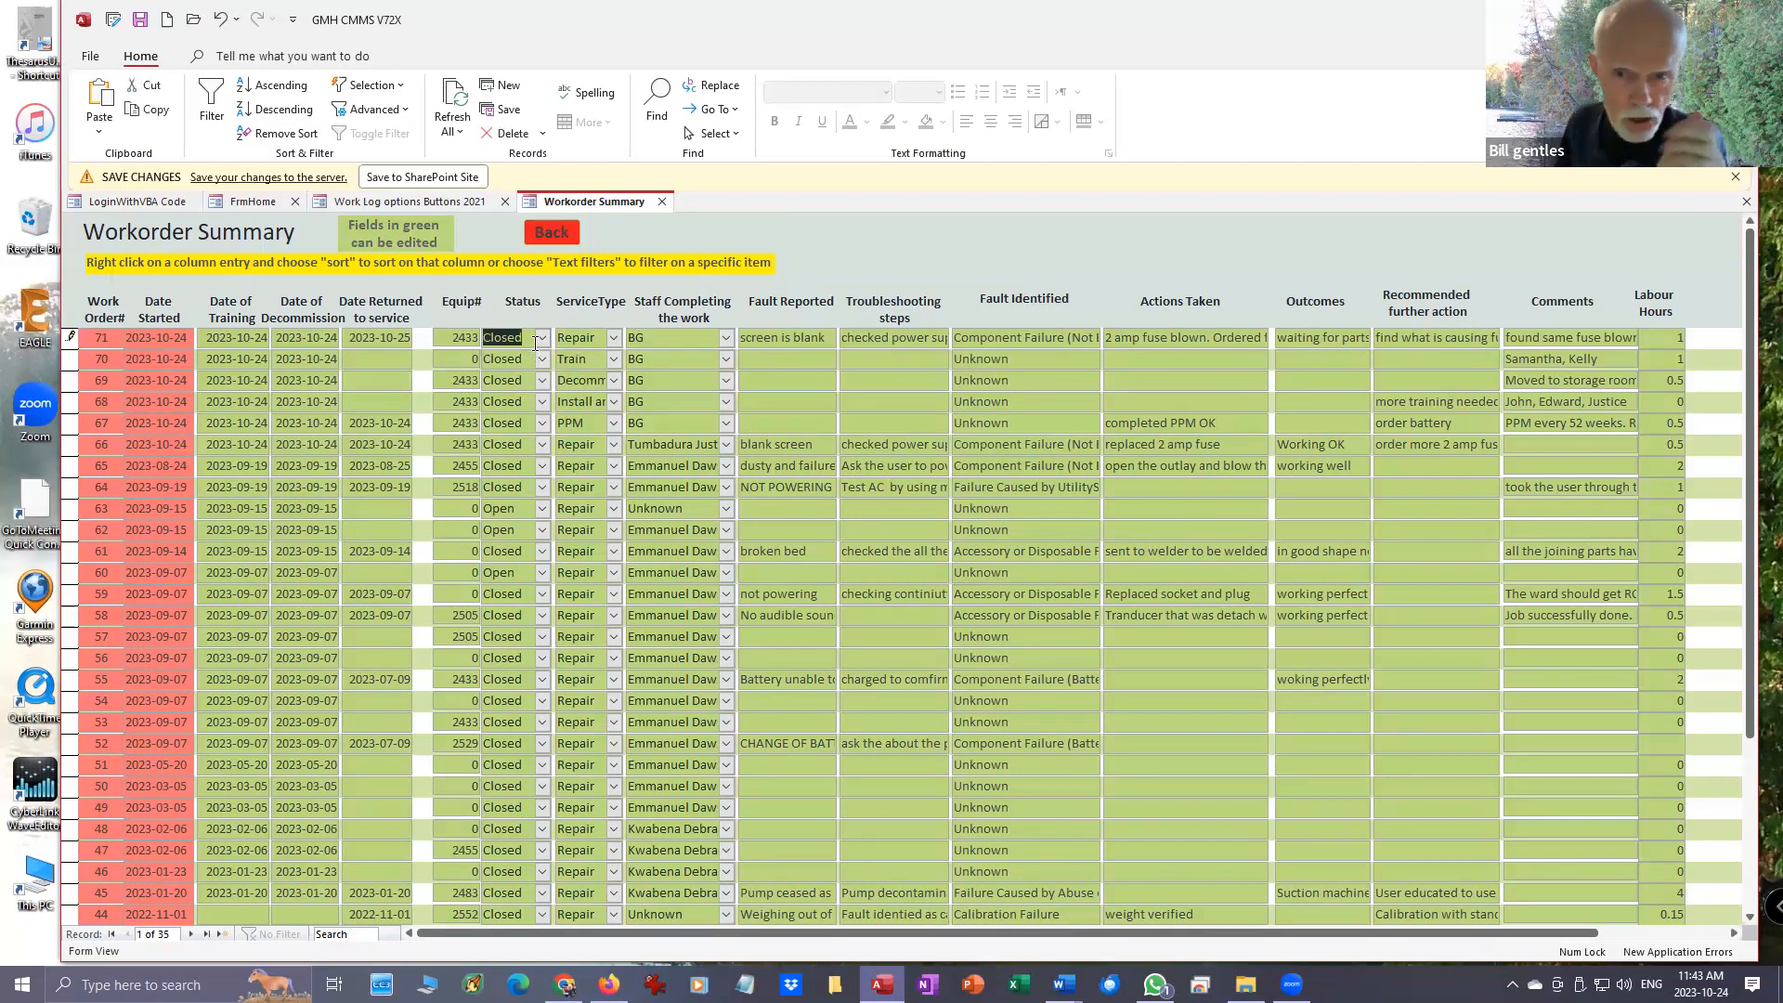
pyautogui.click(1675, 338)
pyautogui.write('2')
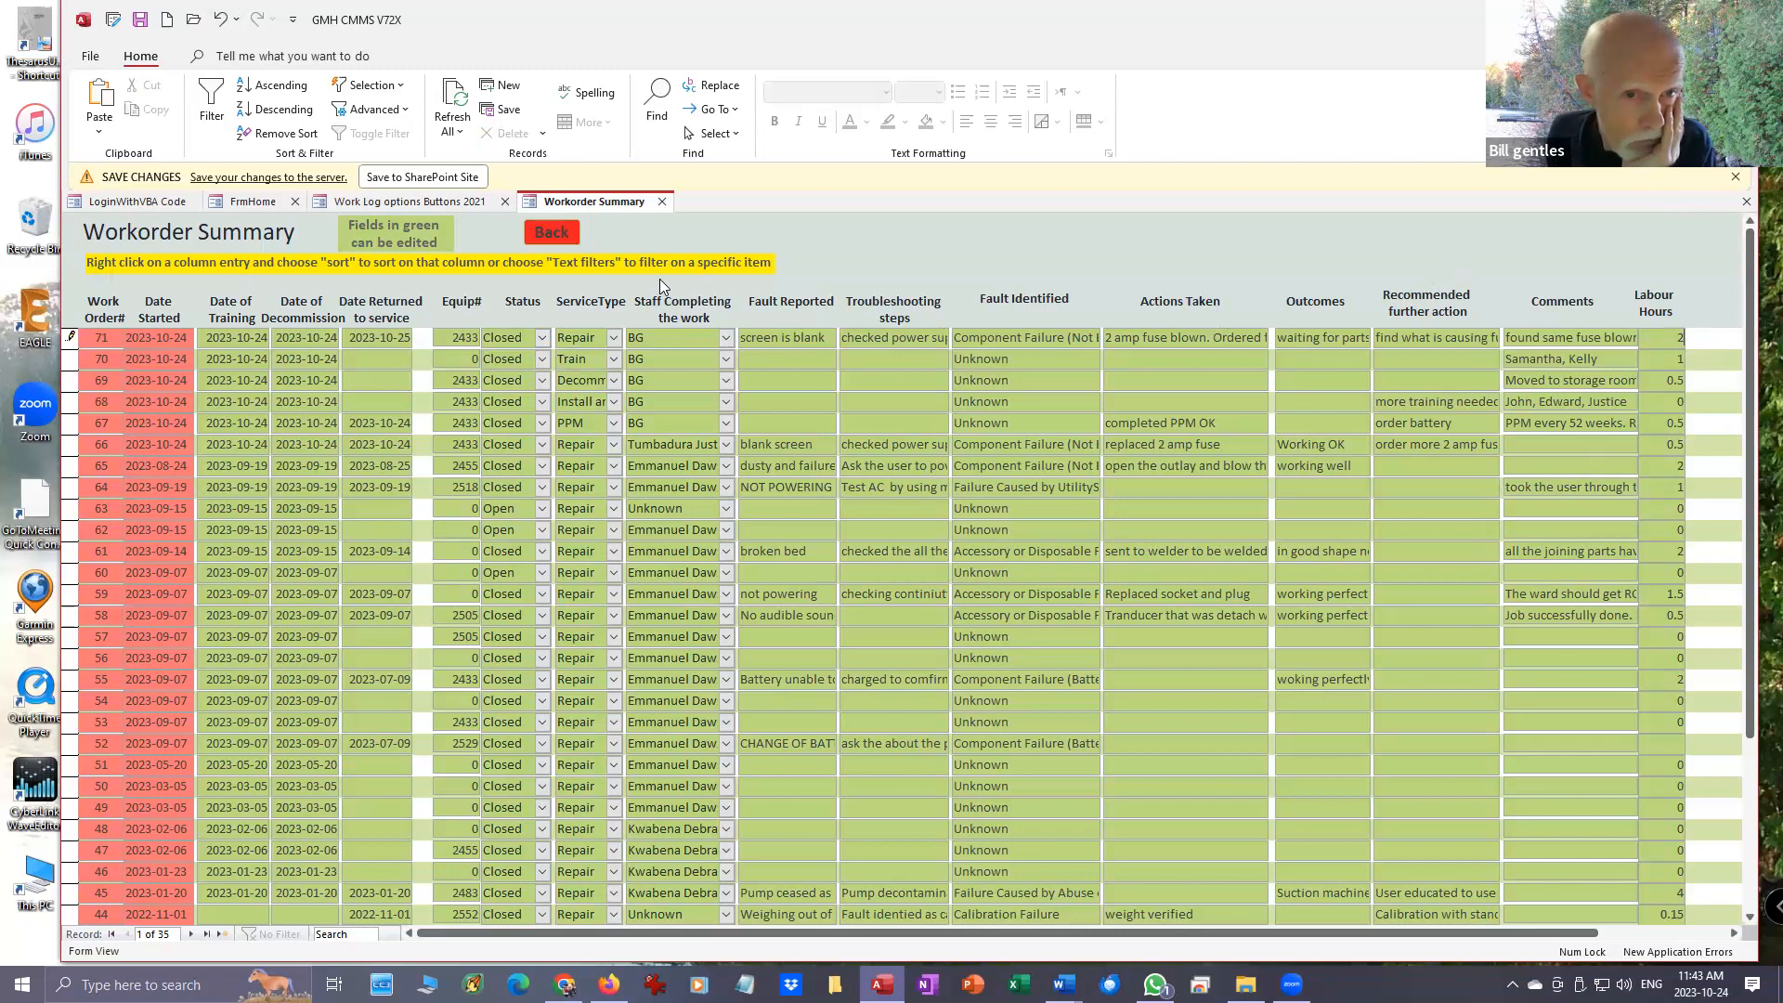
pyautogui.click(550, 230)
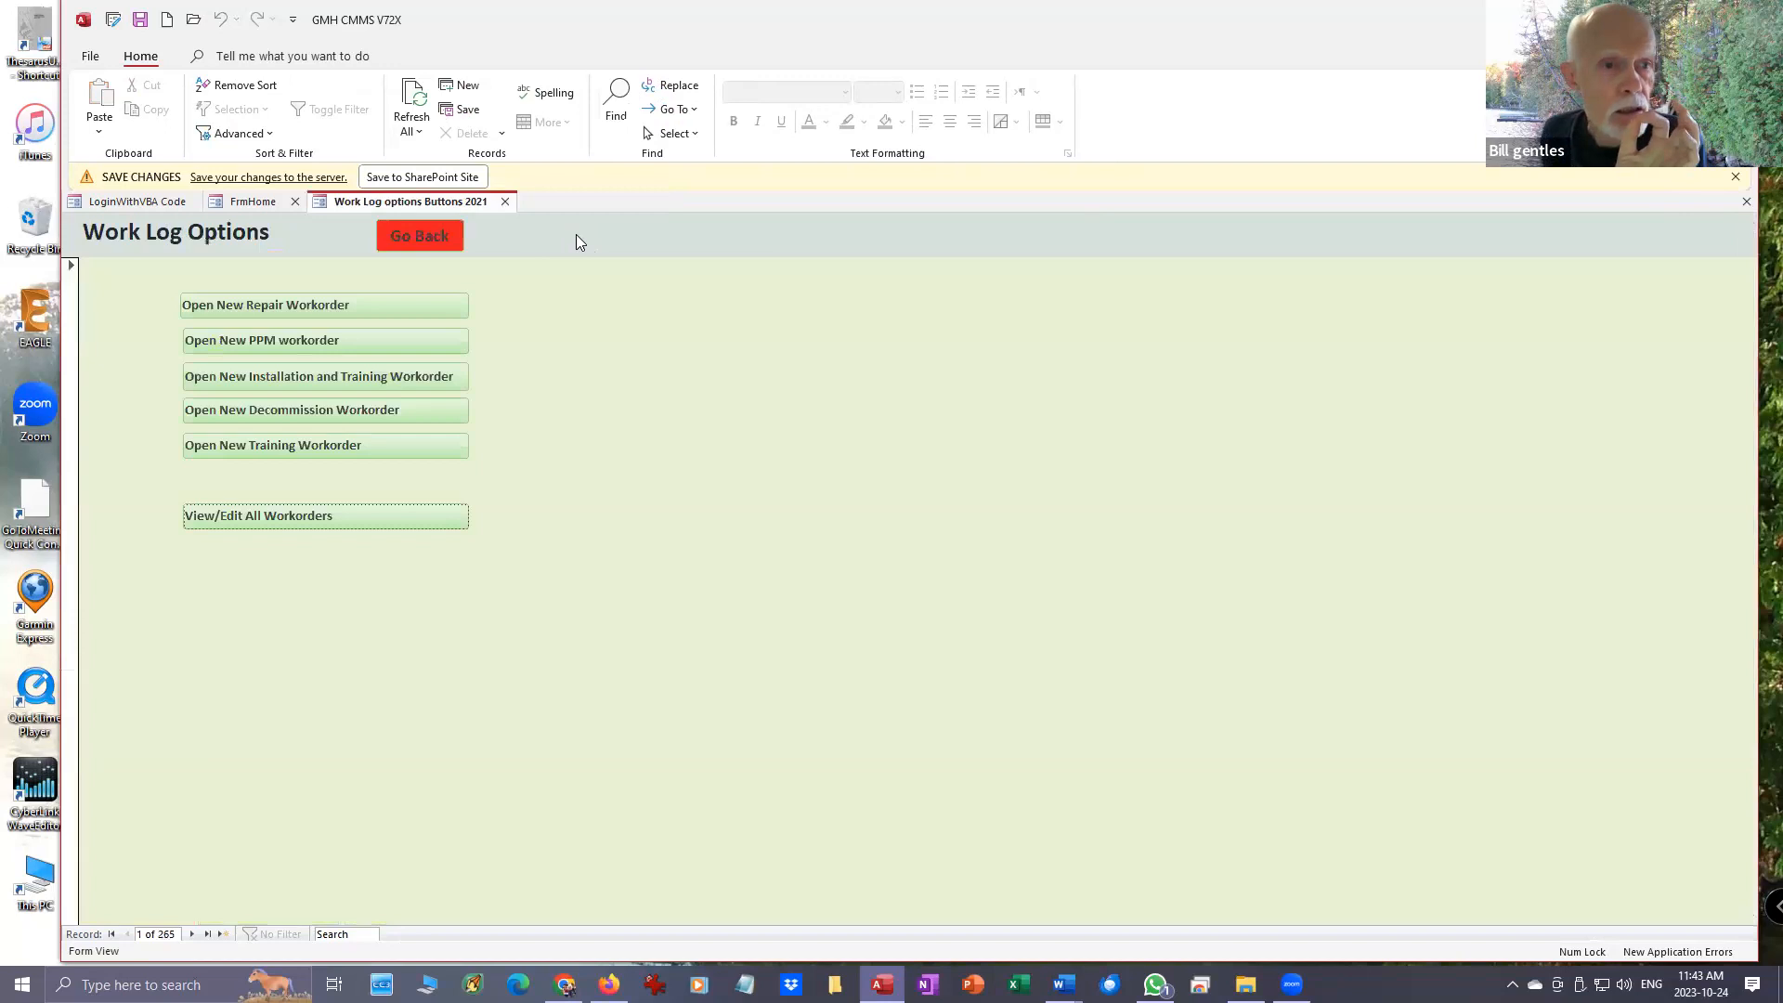
# - Open a new PPM workorder and assign it to equipment 2433
pyautogui.click(399, 346)
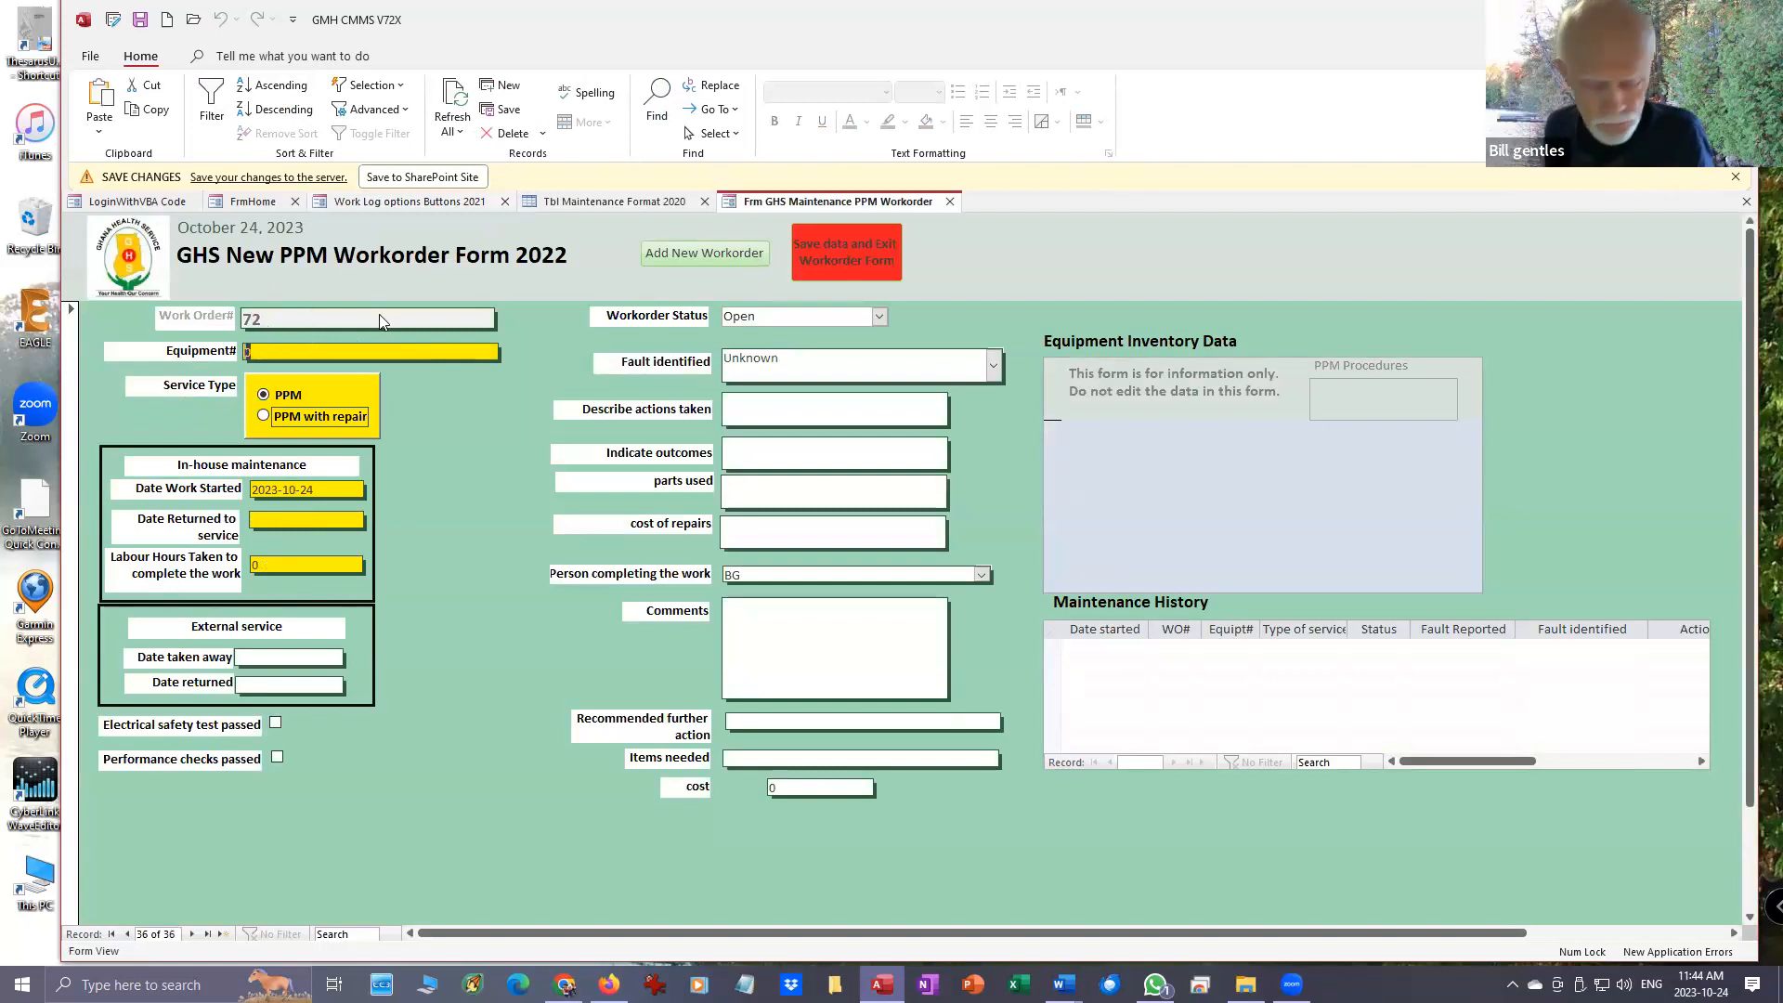
pyautogui.write('2433')
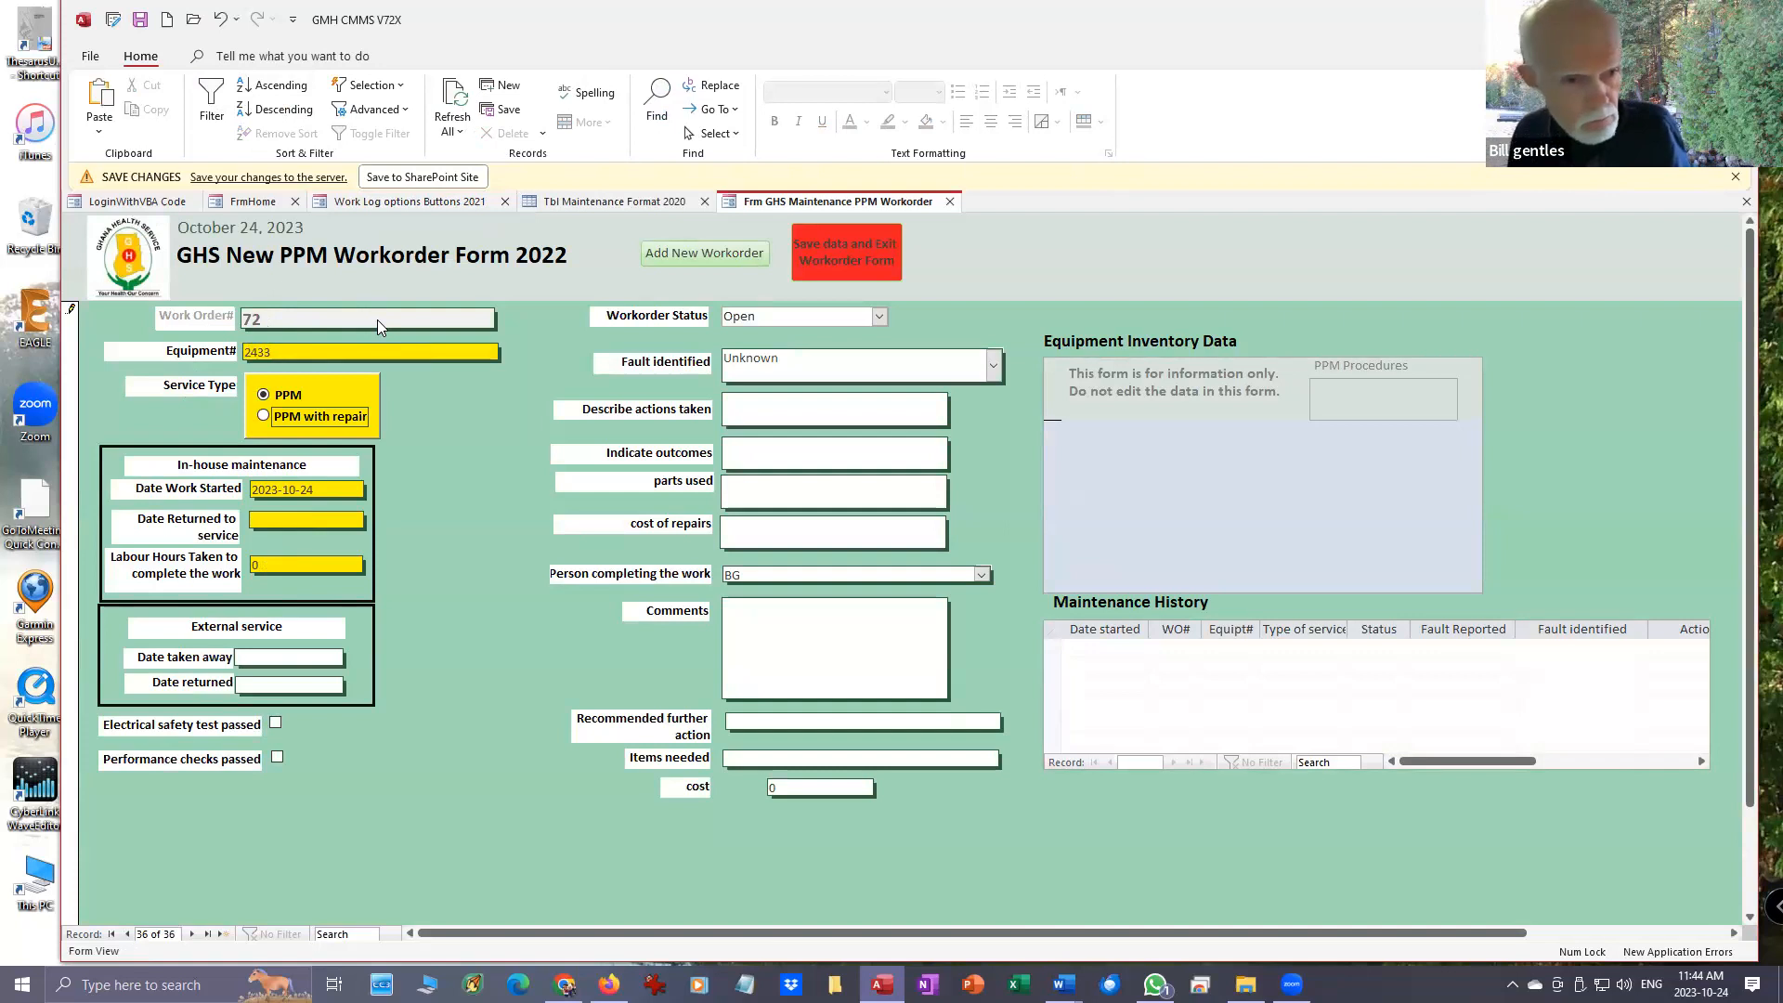
pyautogui.press('Return')
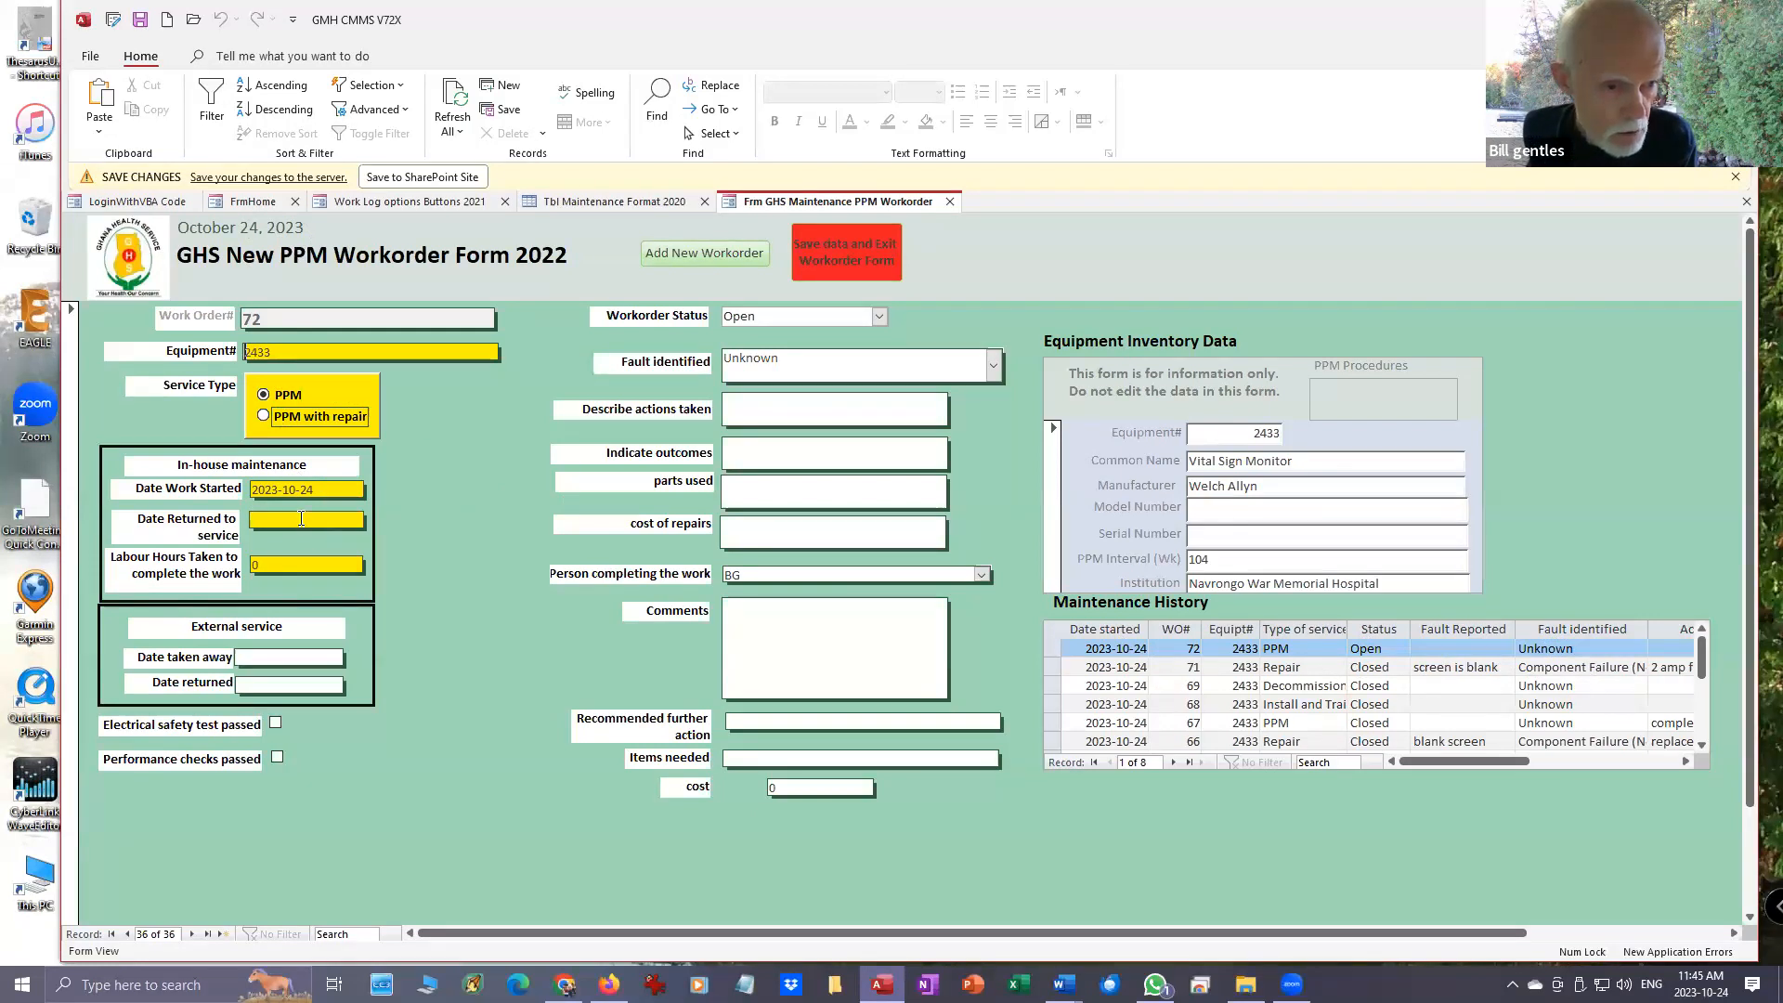
# - Set the PPM workorder's date work started to 2023-10-20 and its date returned to service to 2023-10-24
pyautogui.click(349, 494)
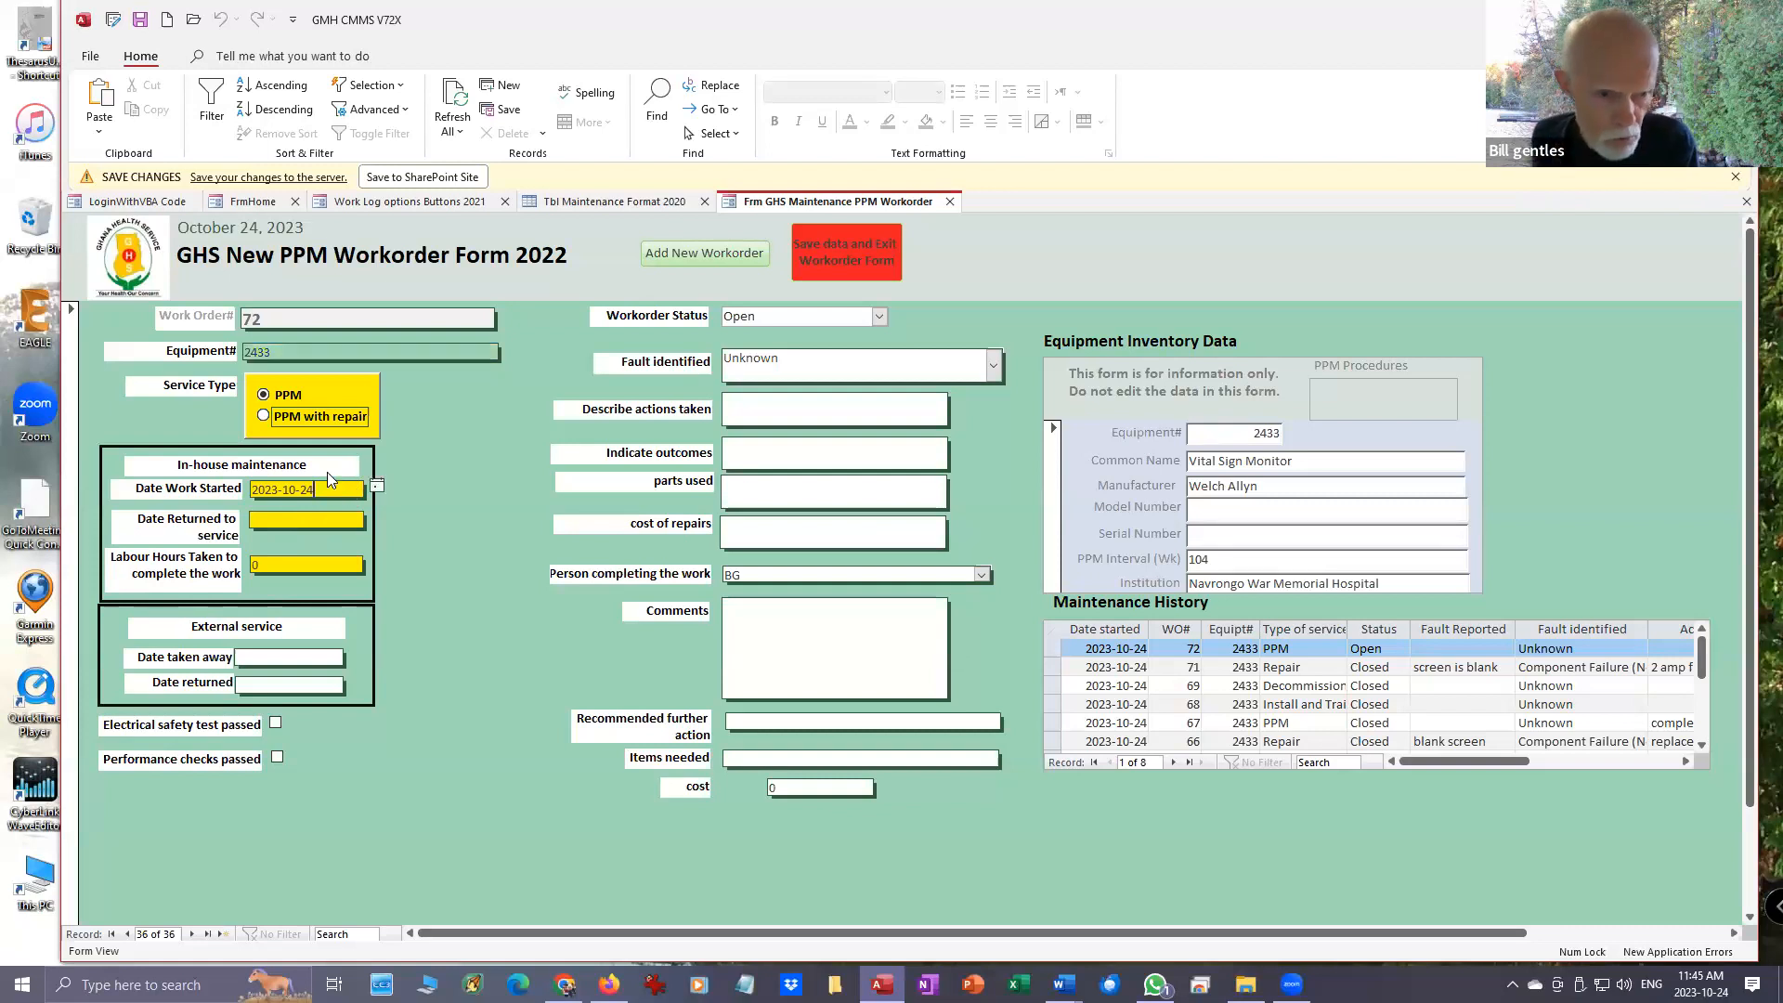
pyautogui.click(376, 486)
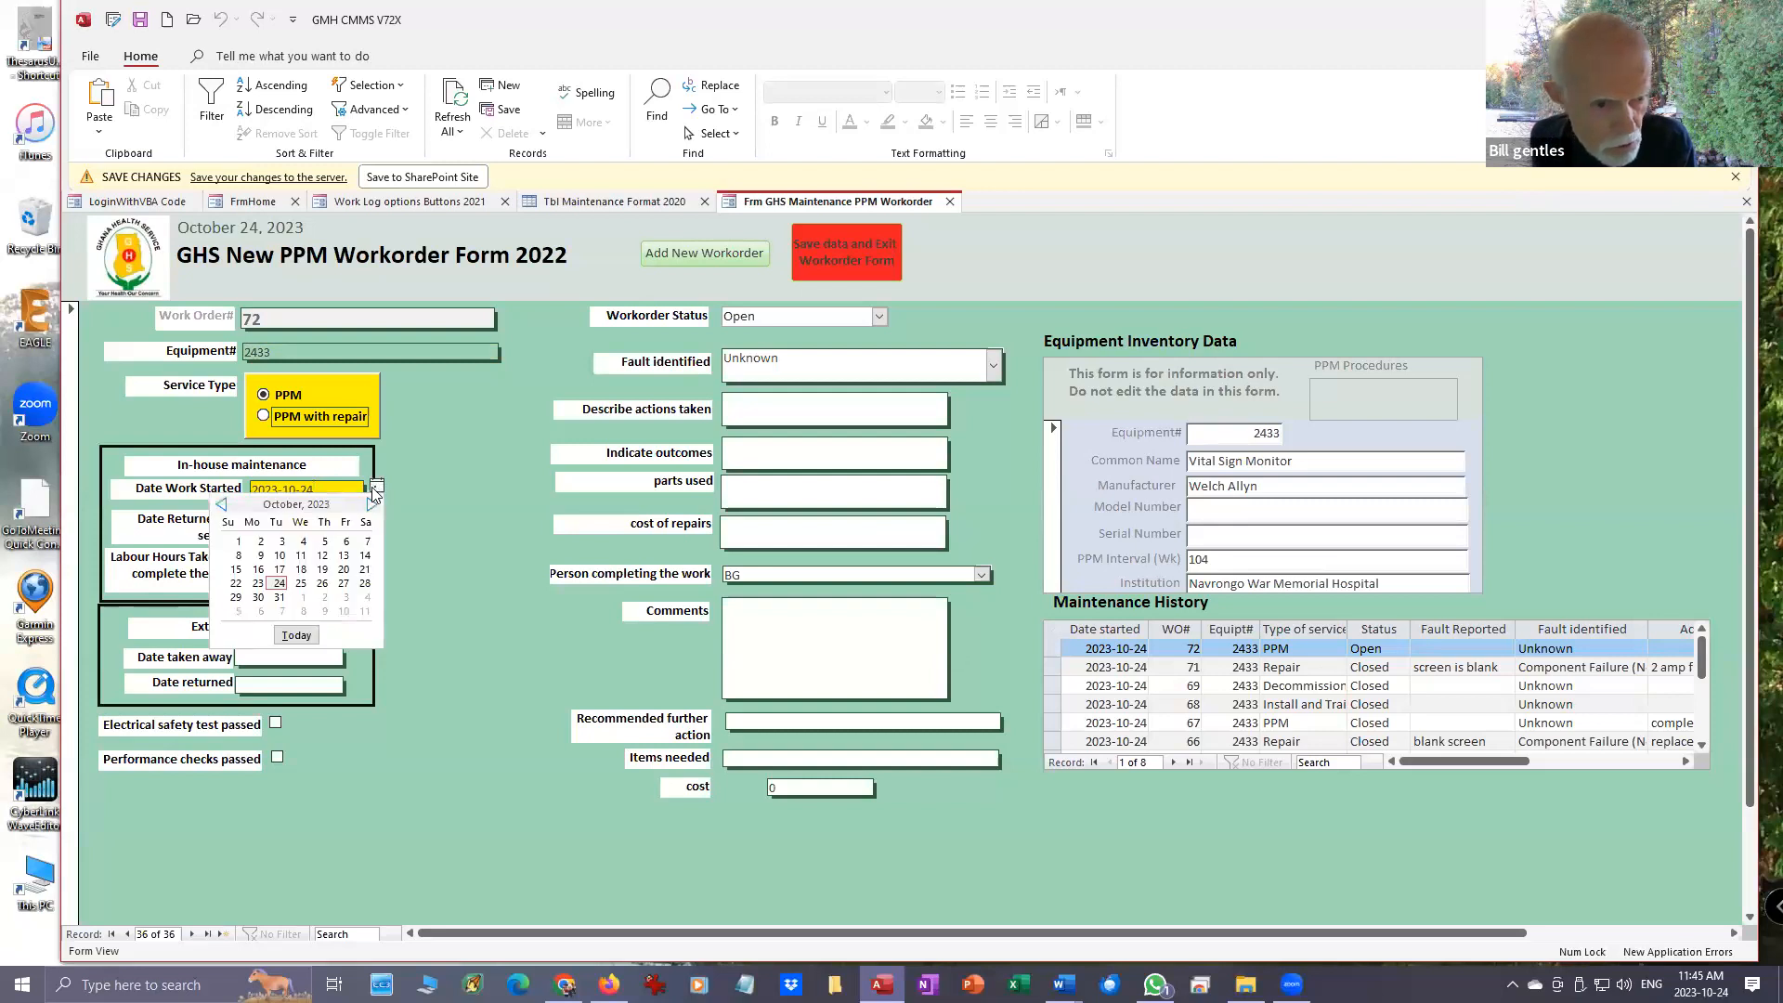
pyautogui.click(342, 569)
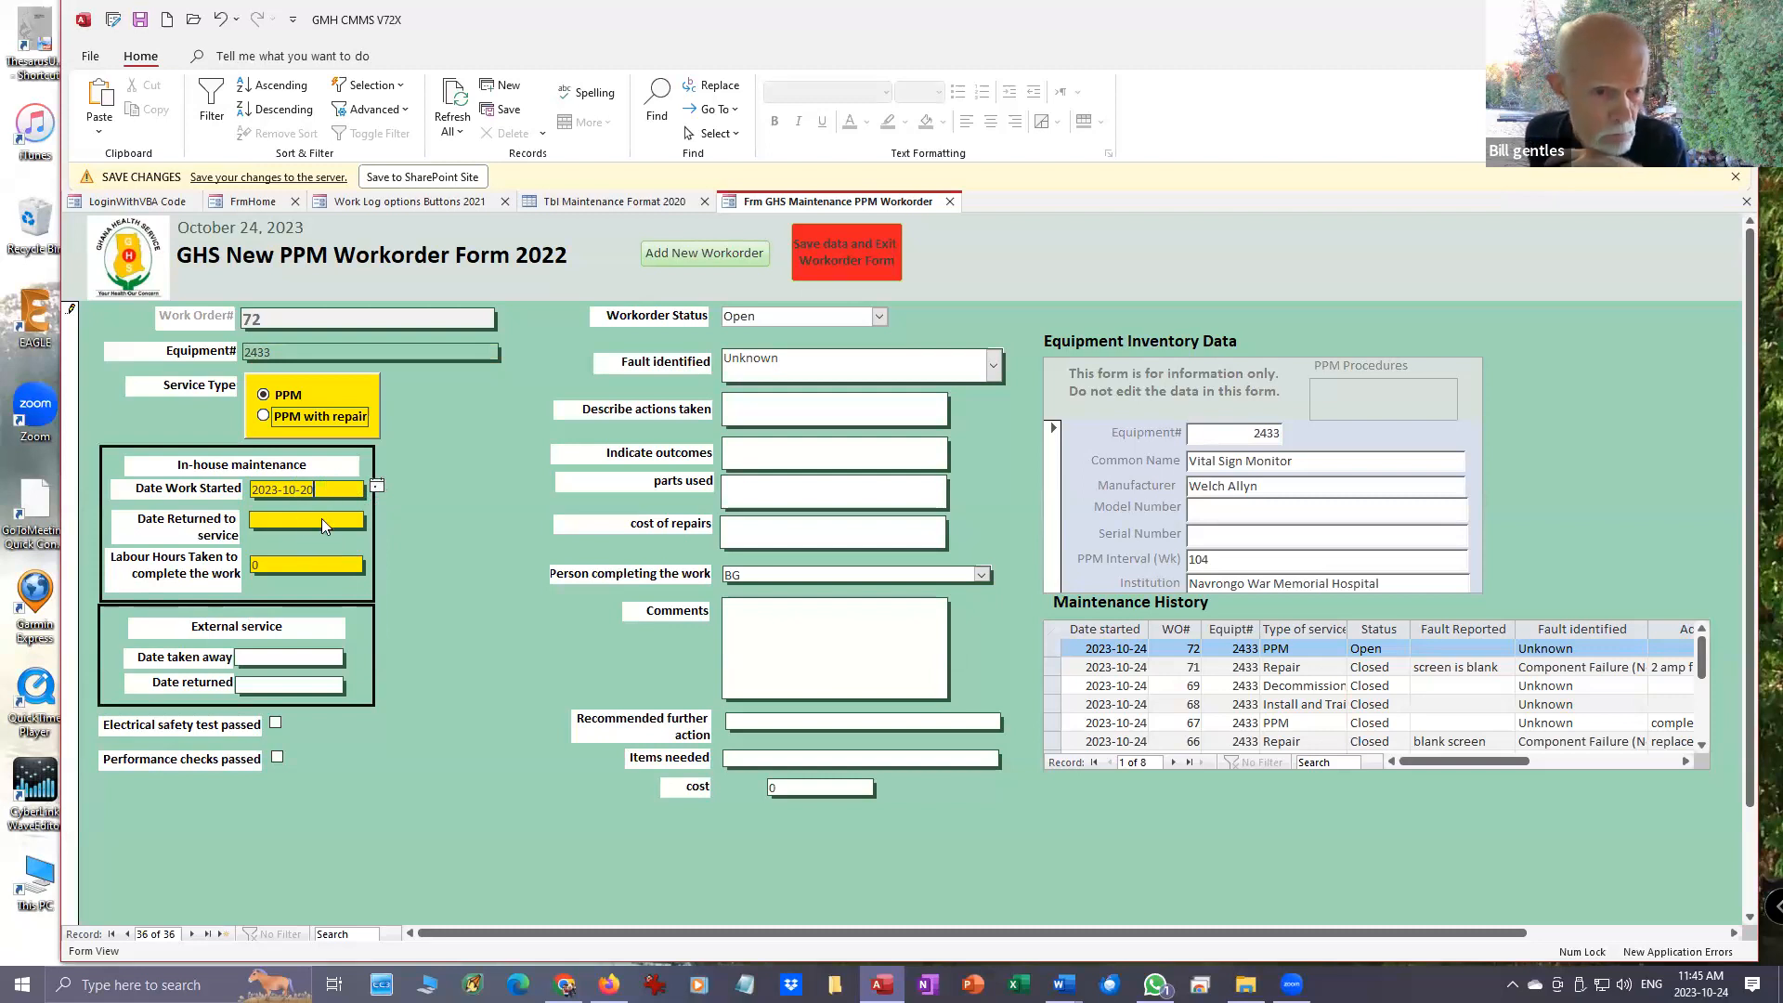
pyautogui.click(333, 520)
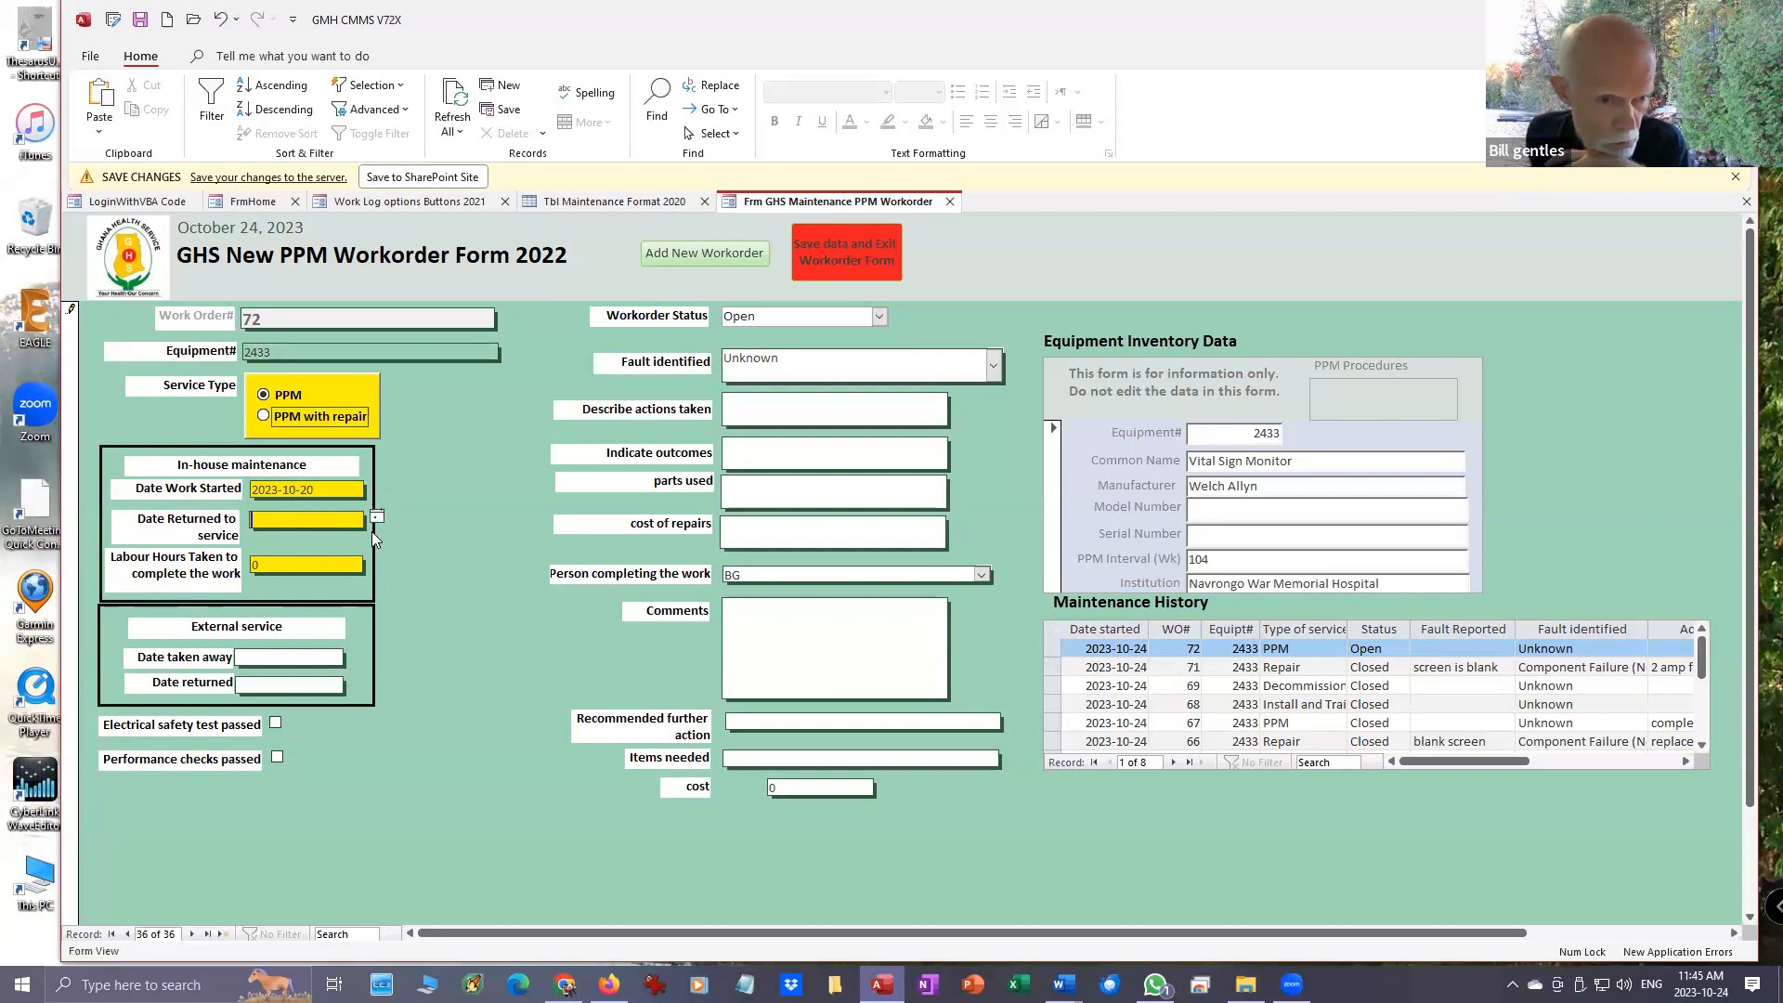
pyautogui.click(377, 517)
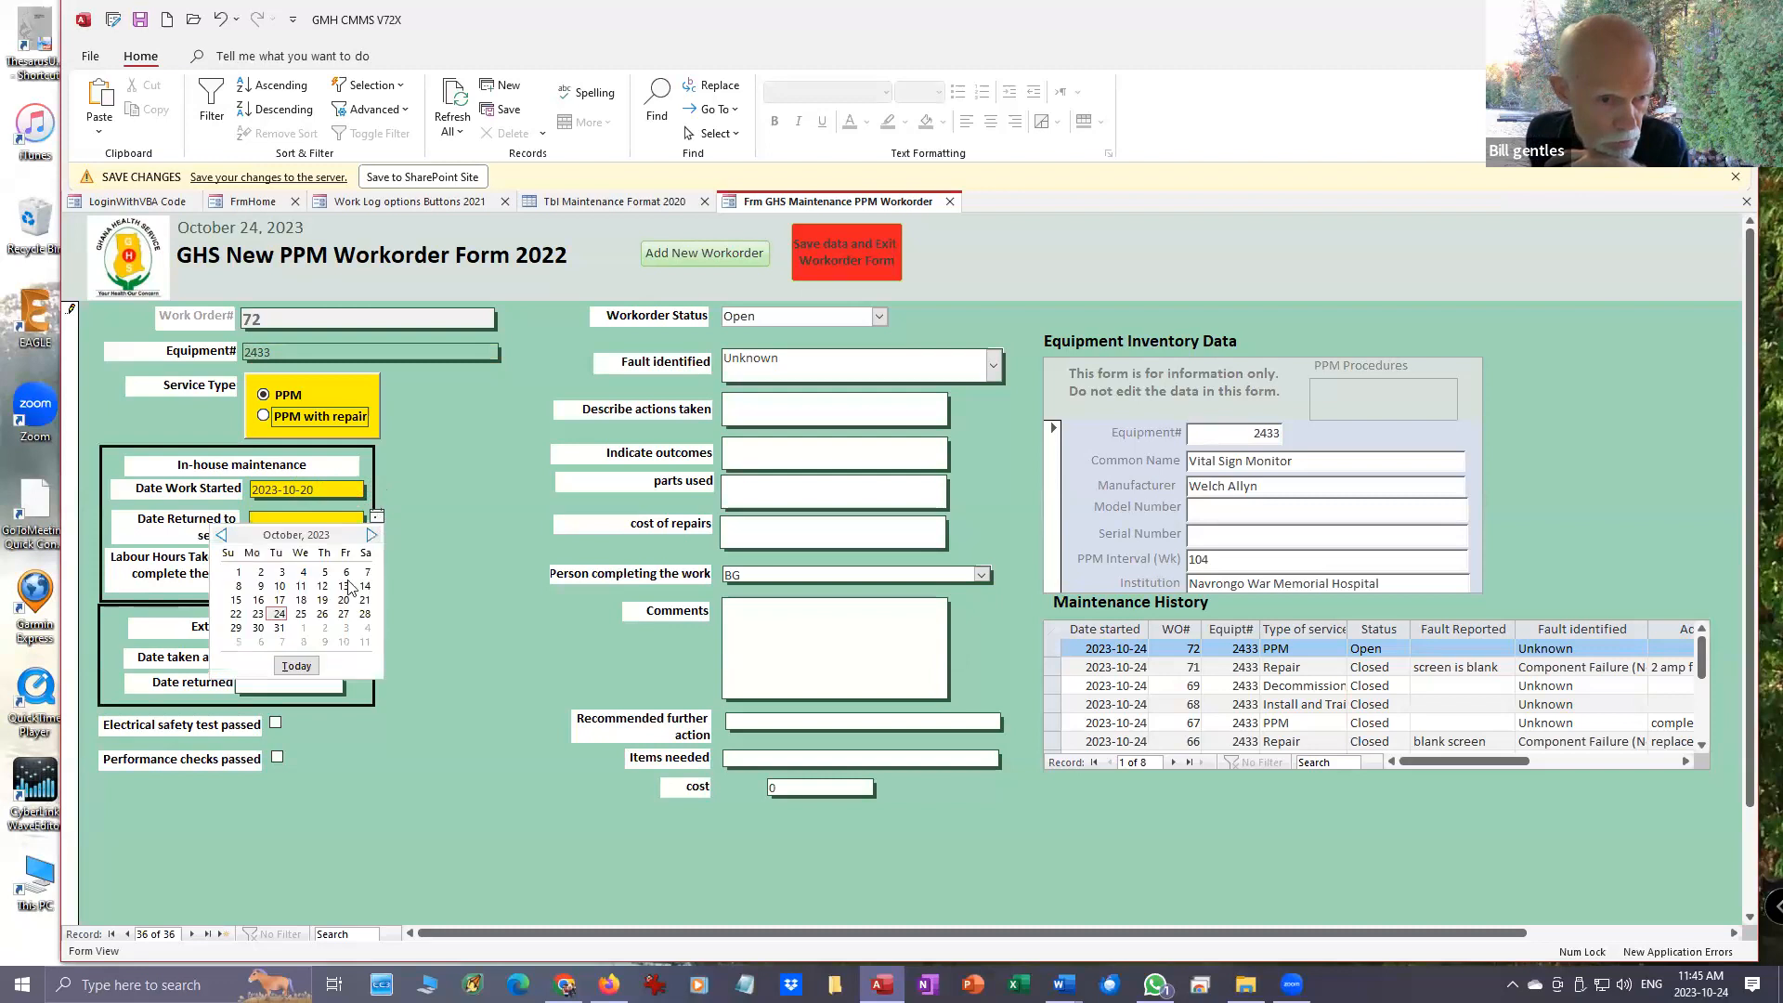
pyautogui.click(280, 615)
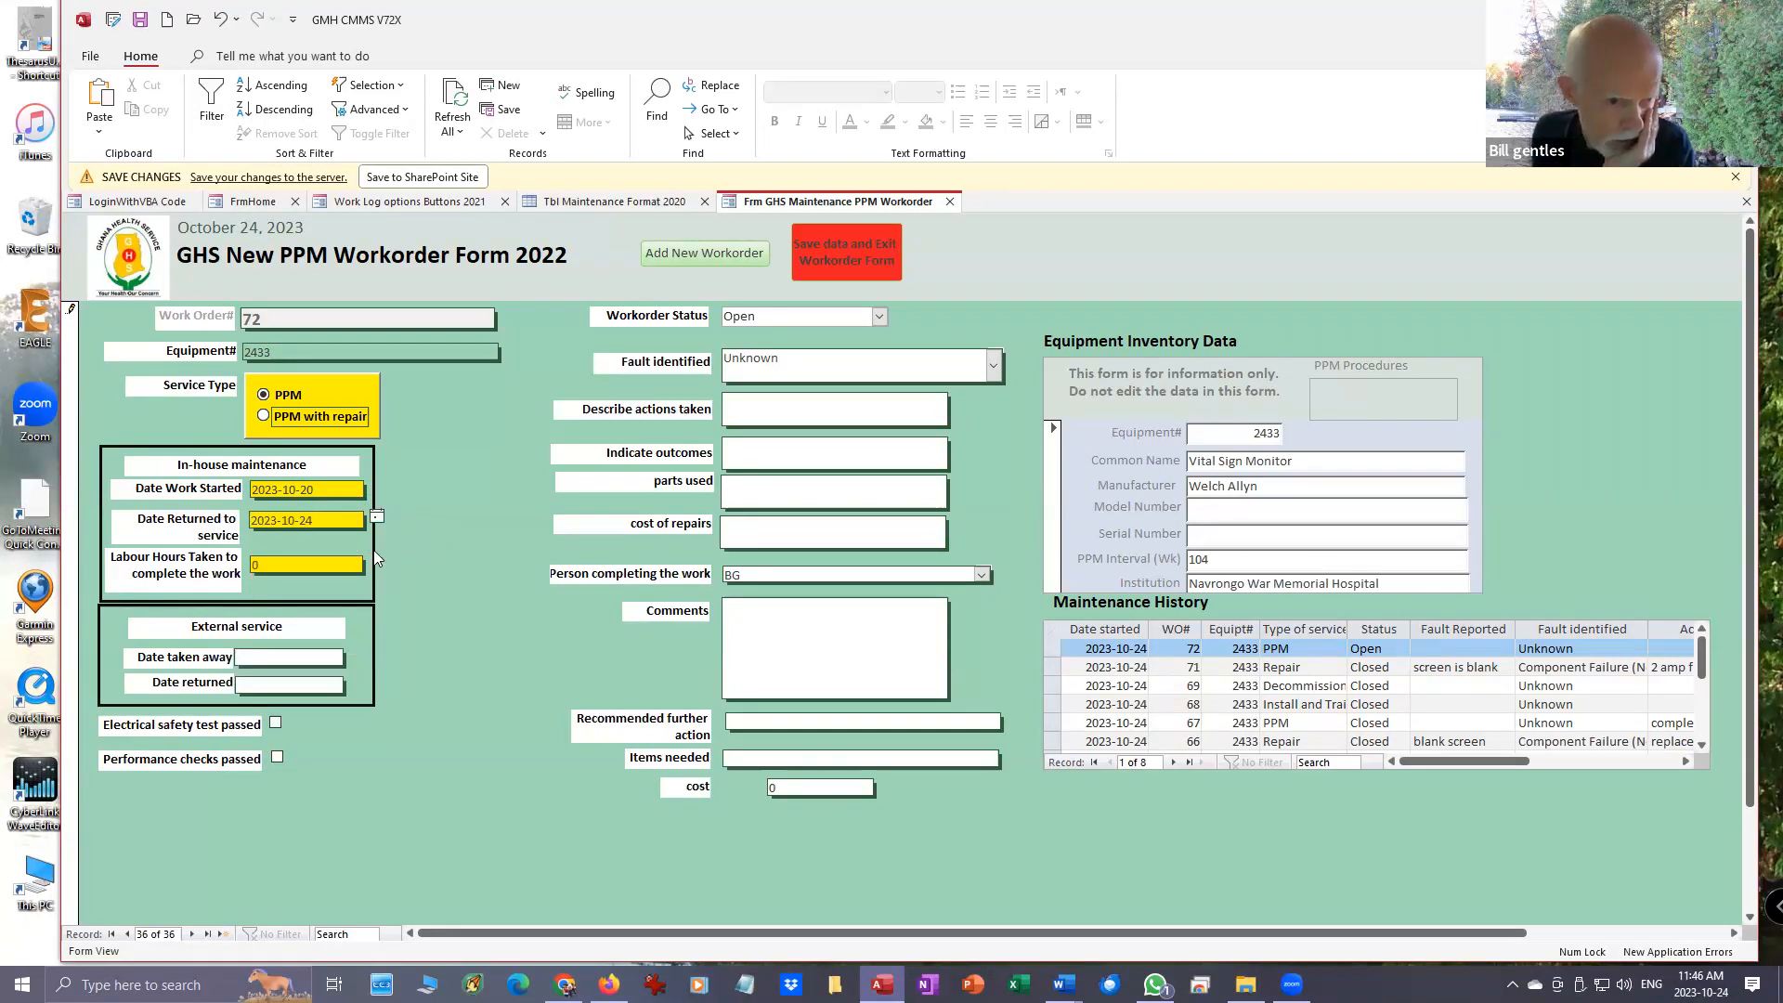
# - Set the labour hours taken to complete the PPM work to 1
pyautogui.click(277, 563)
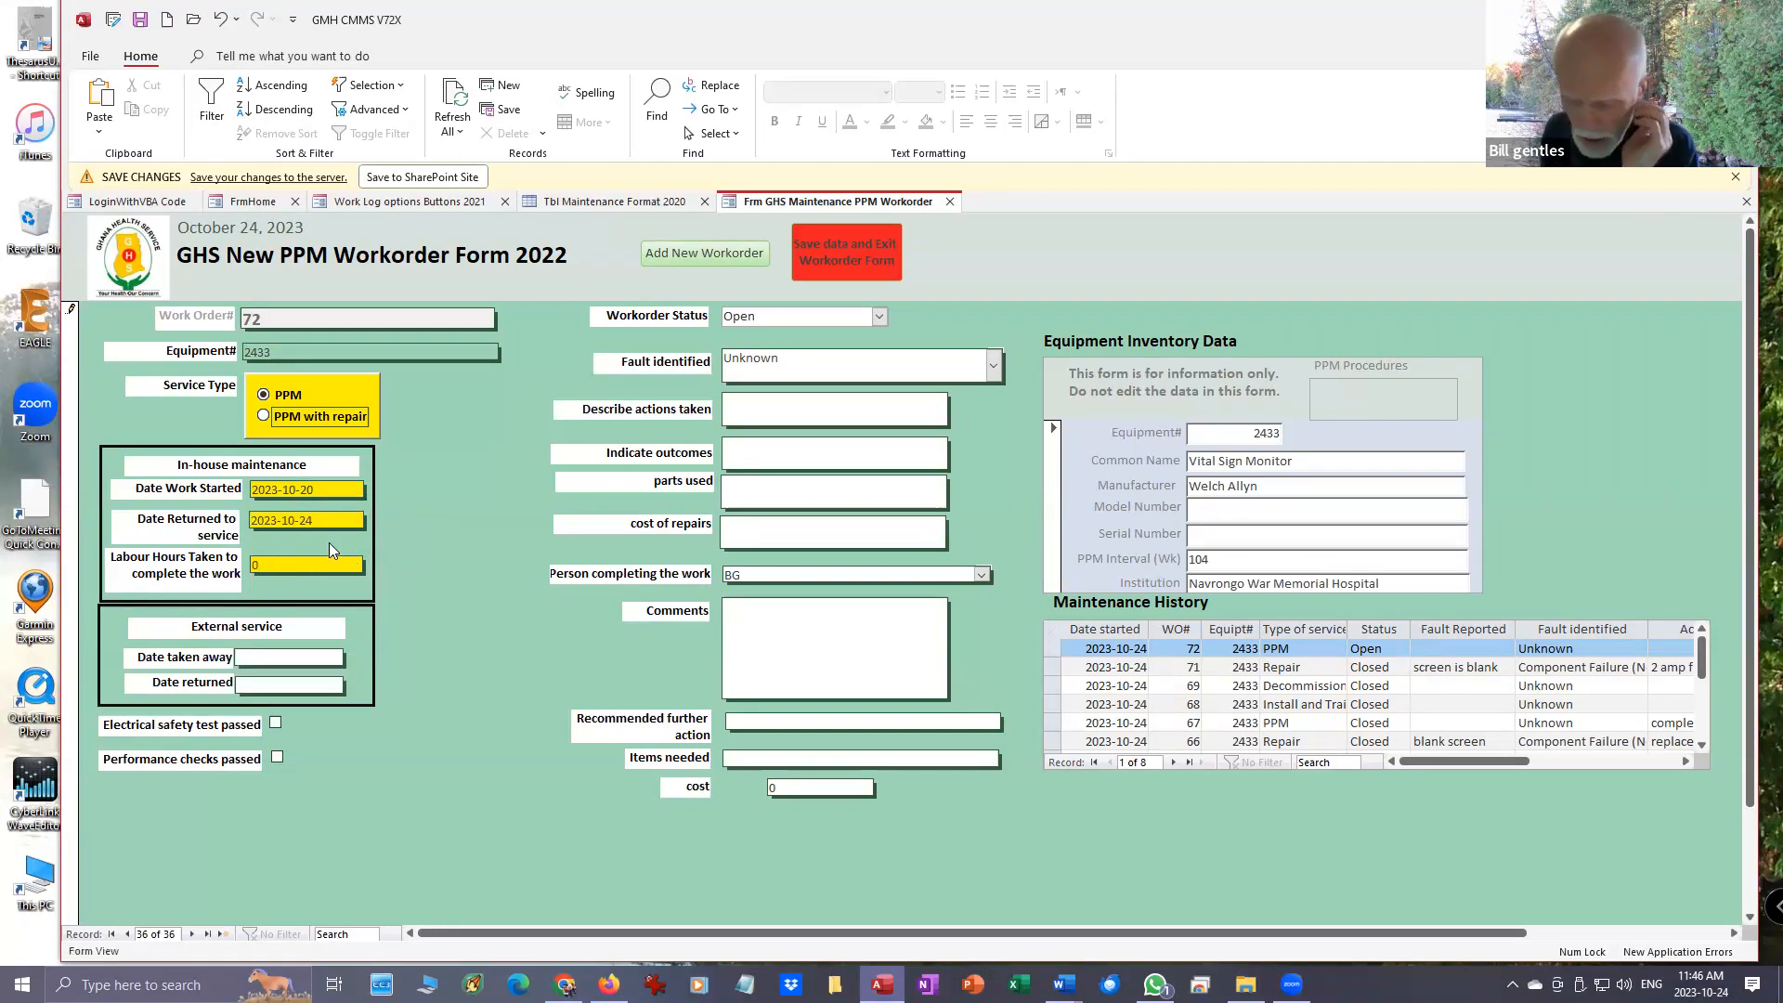
pyautogui.press('BackSpace')
pyautogui.write('1')
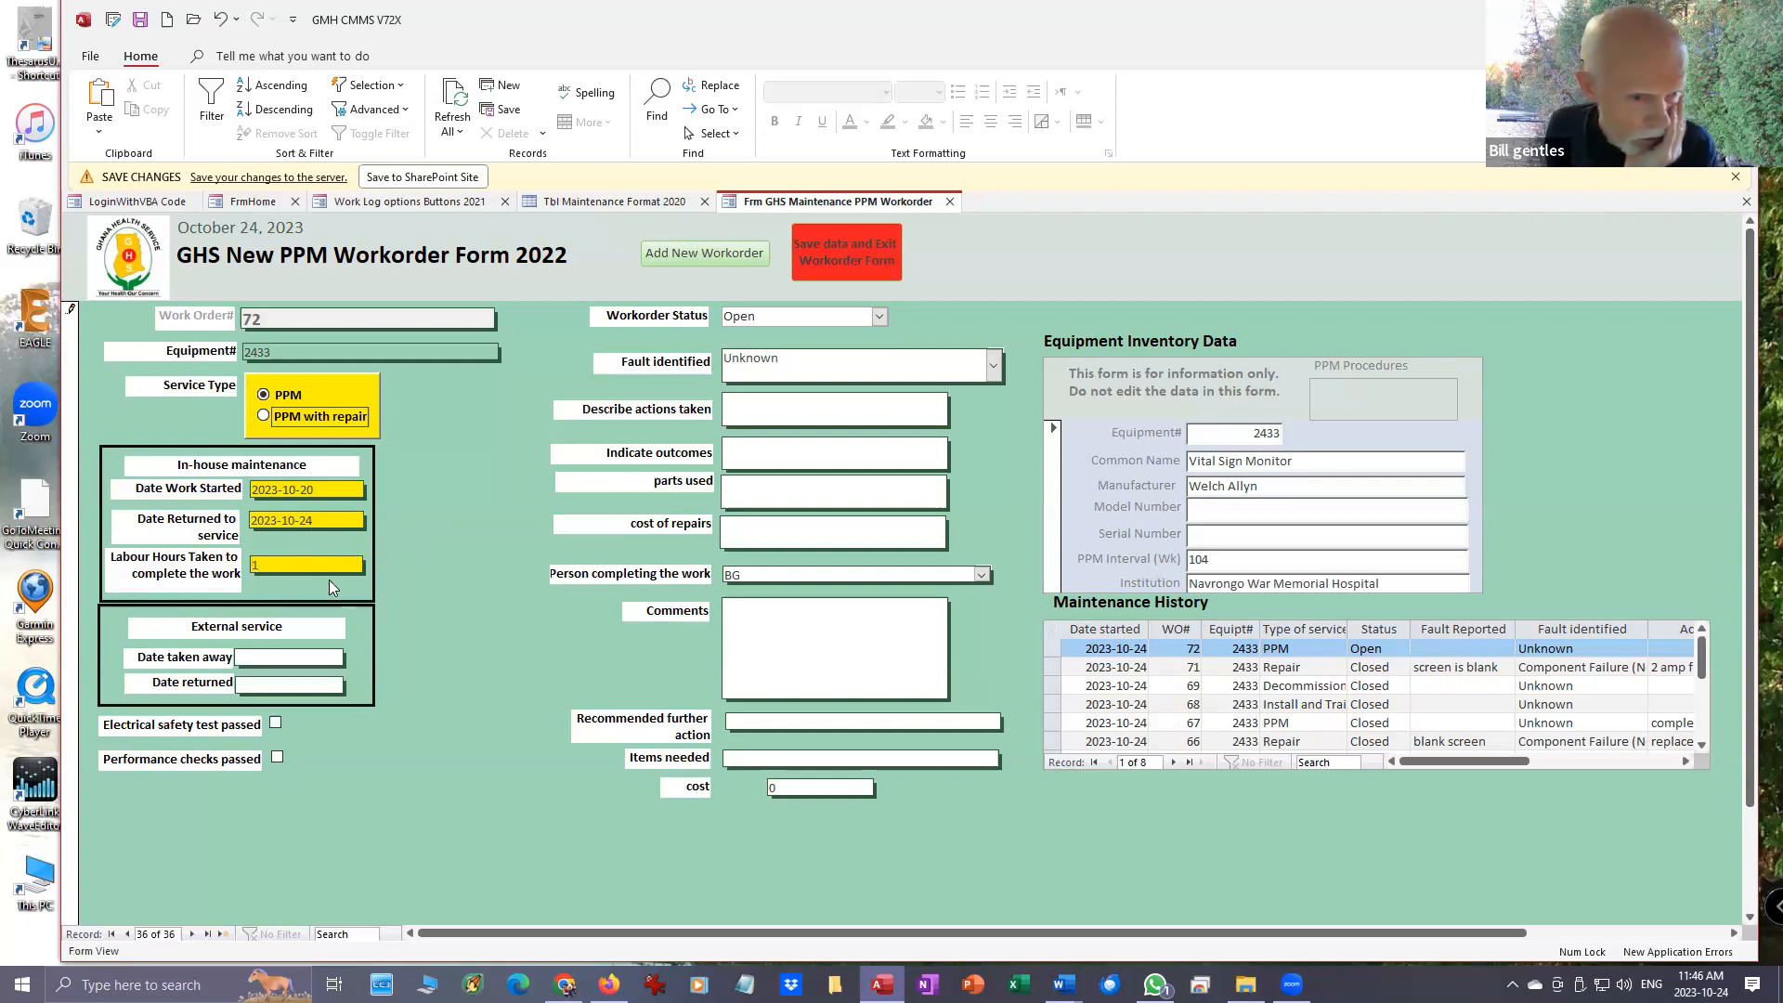
# - Mark only the performance checks as passed, leaving the electrical safety test unticked, and set the PPM workorder's status to Closed
pyautogui.click(275, 724)
pyautogui.click(277, 760)
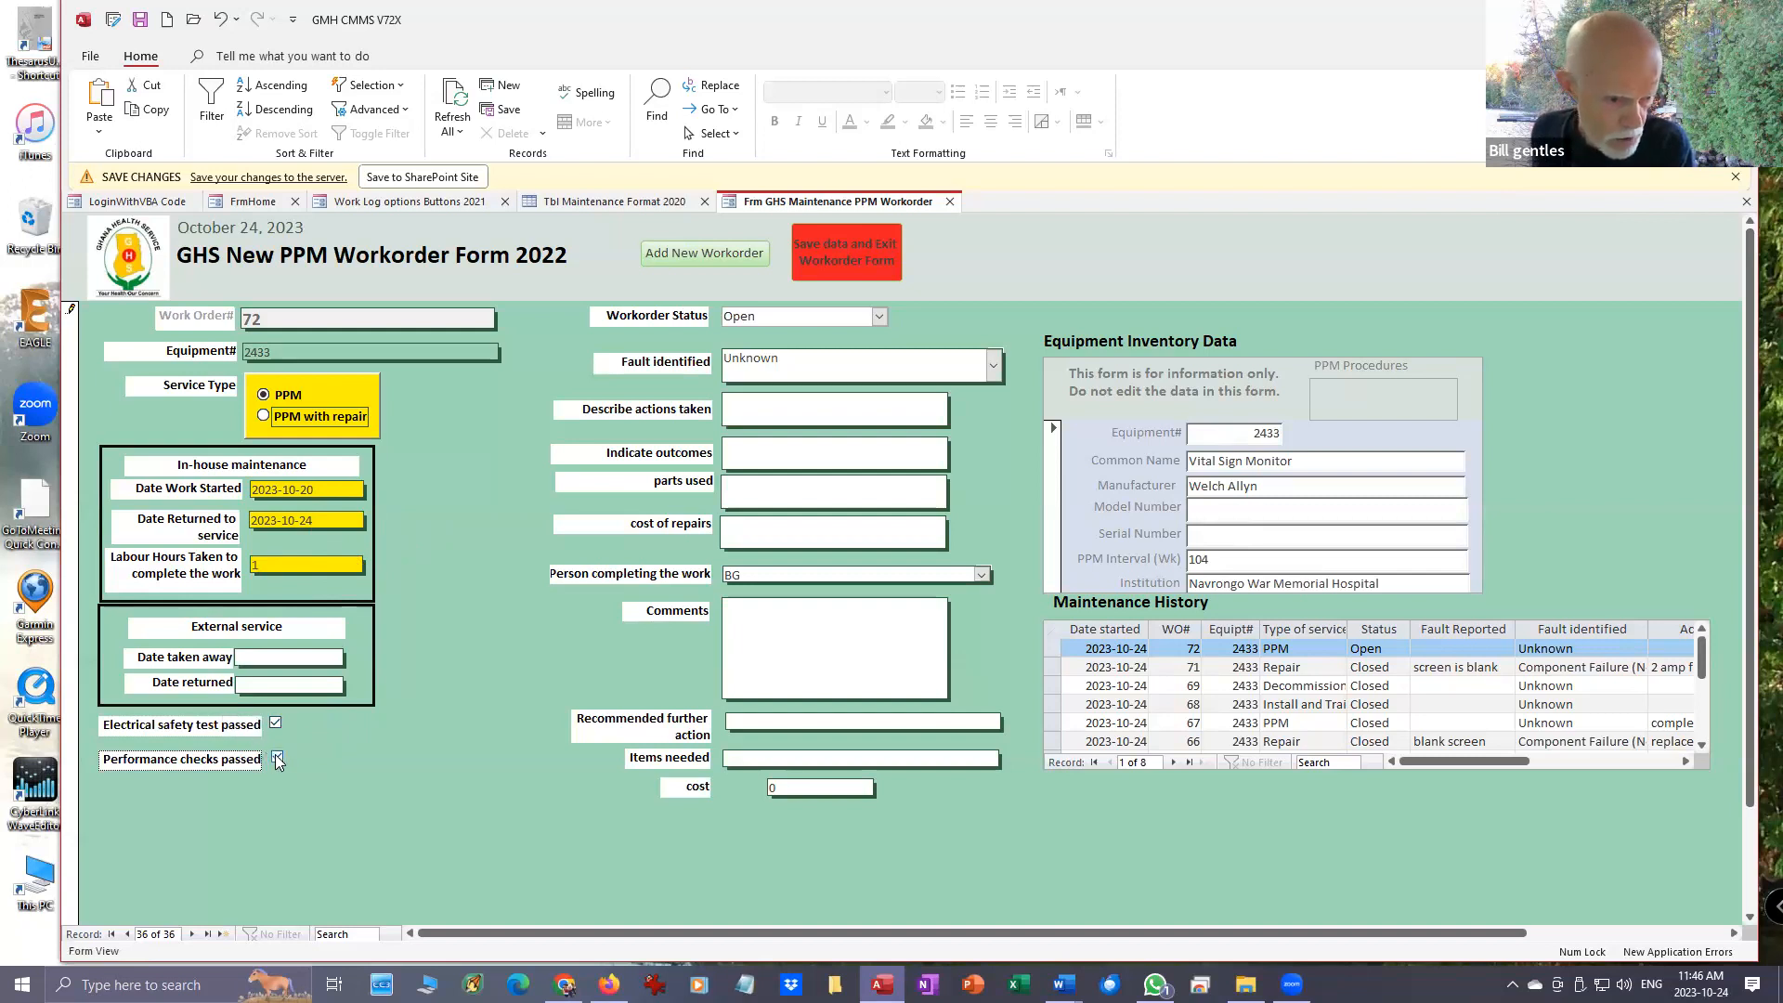
pyautogui.click(275, 722)
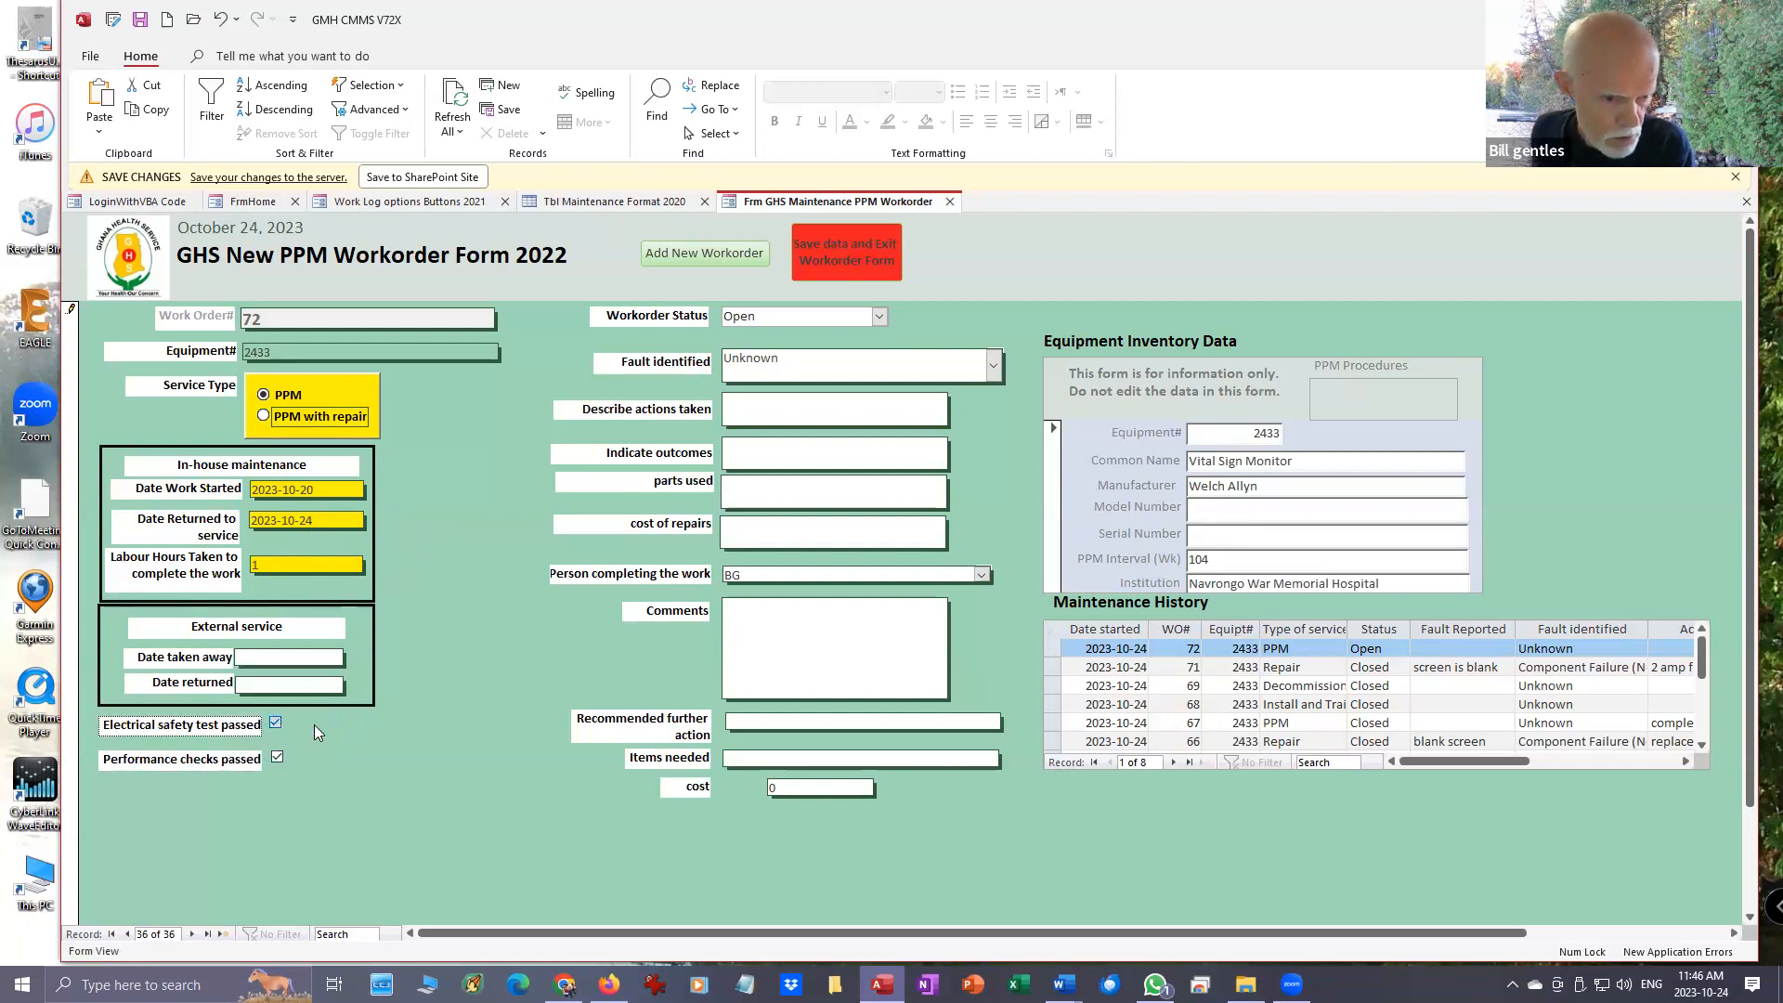
pyautogui.click(276, 758)
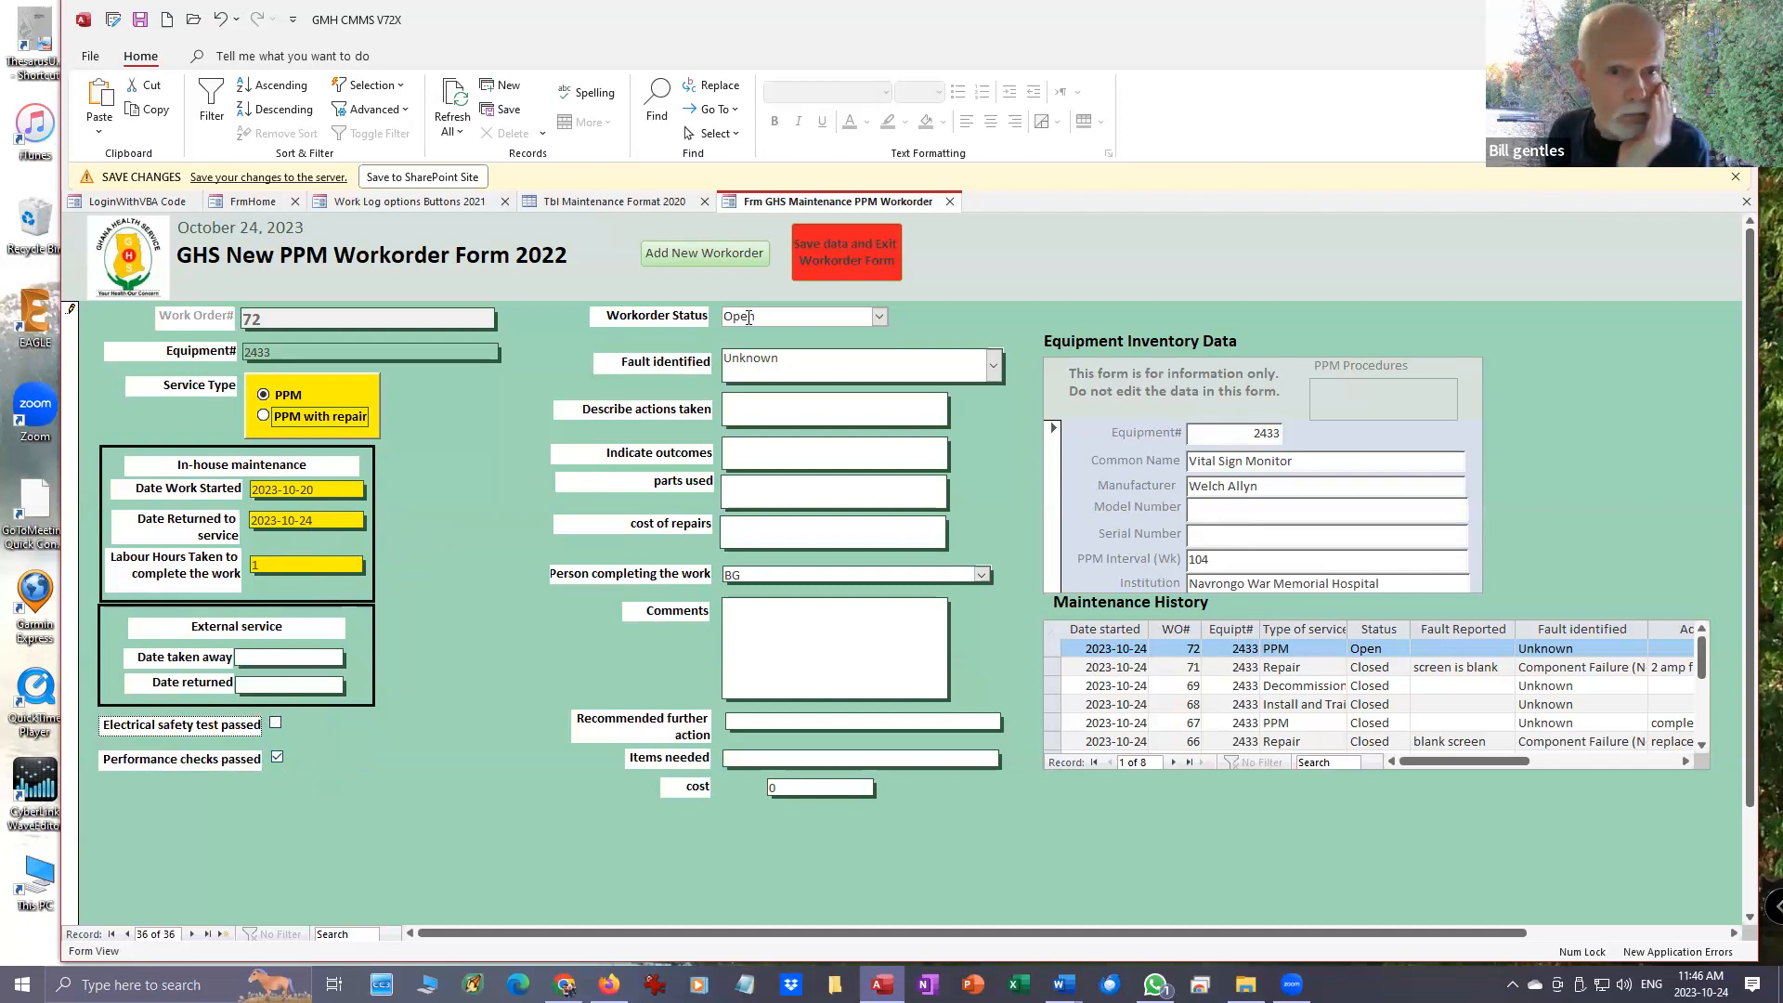
pyautogui.click(880, 317)
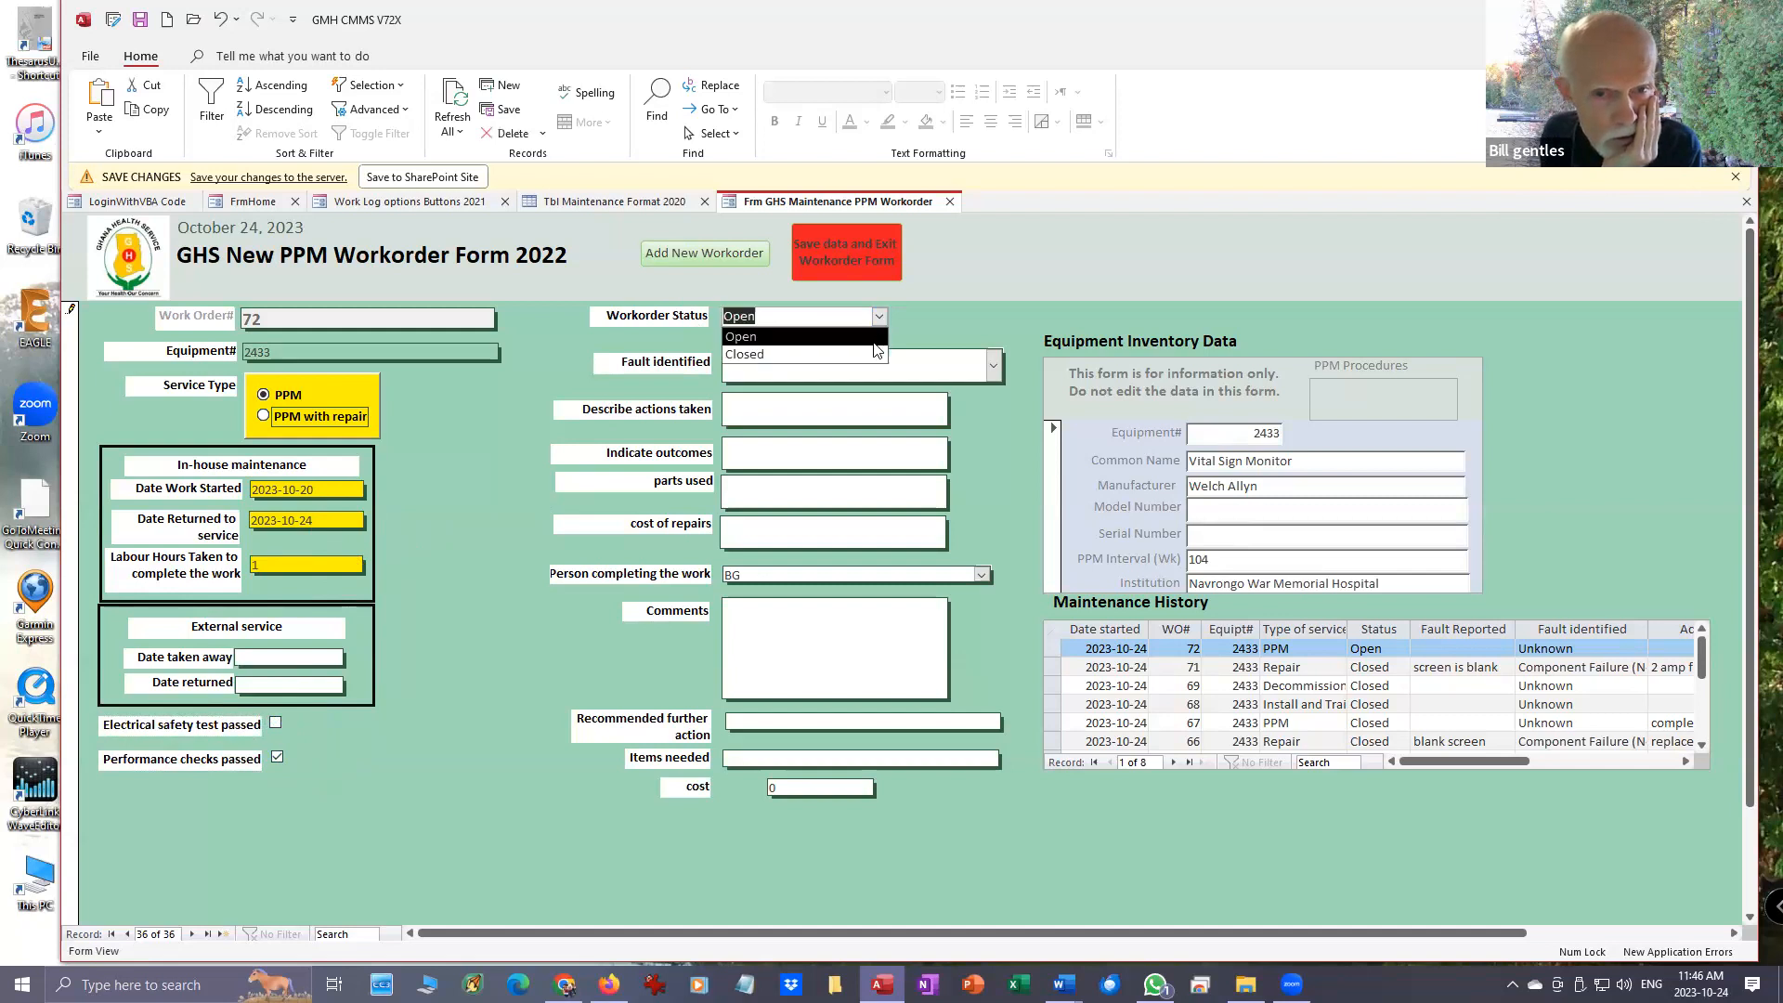
pyautogui.click(874, 360)
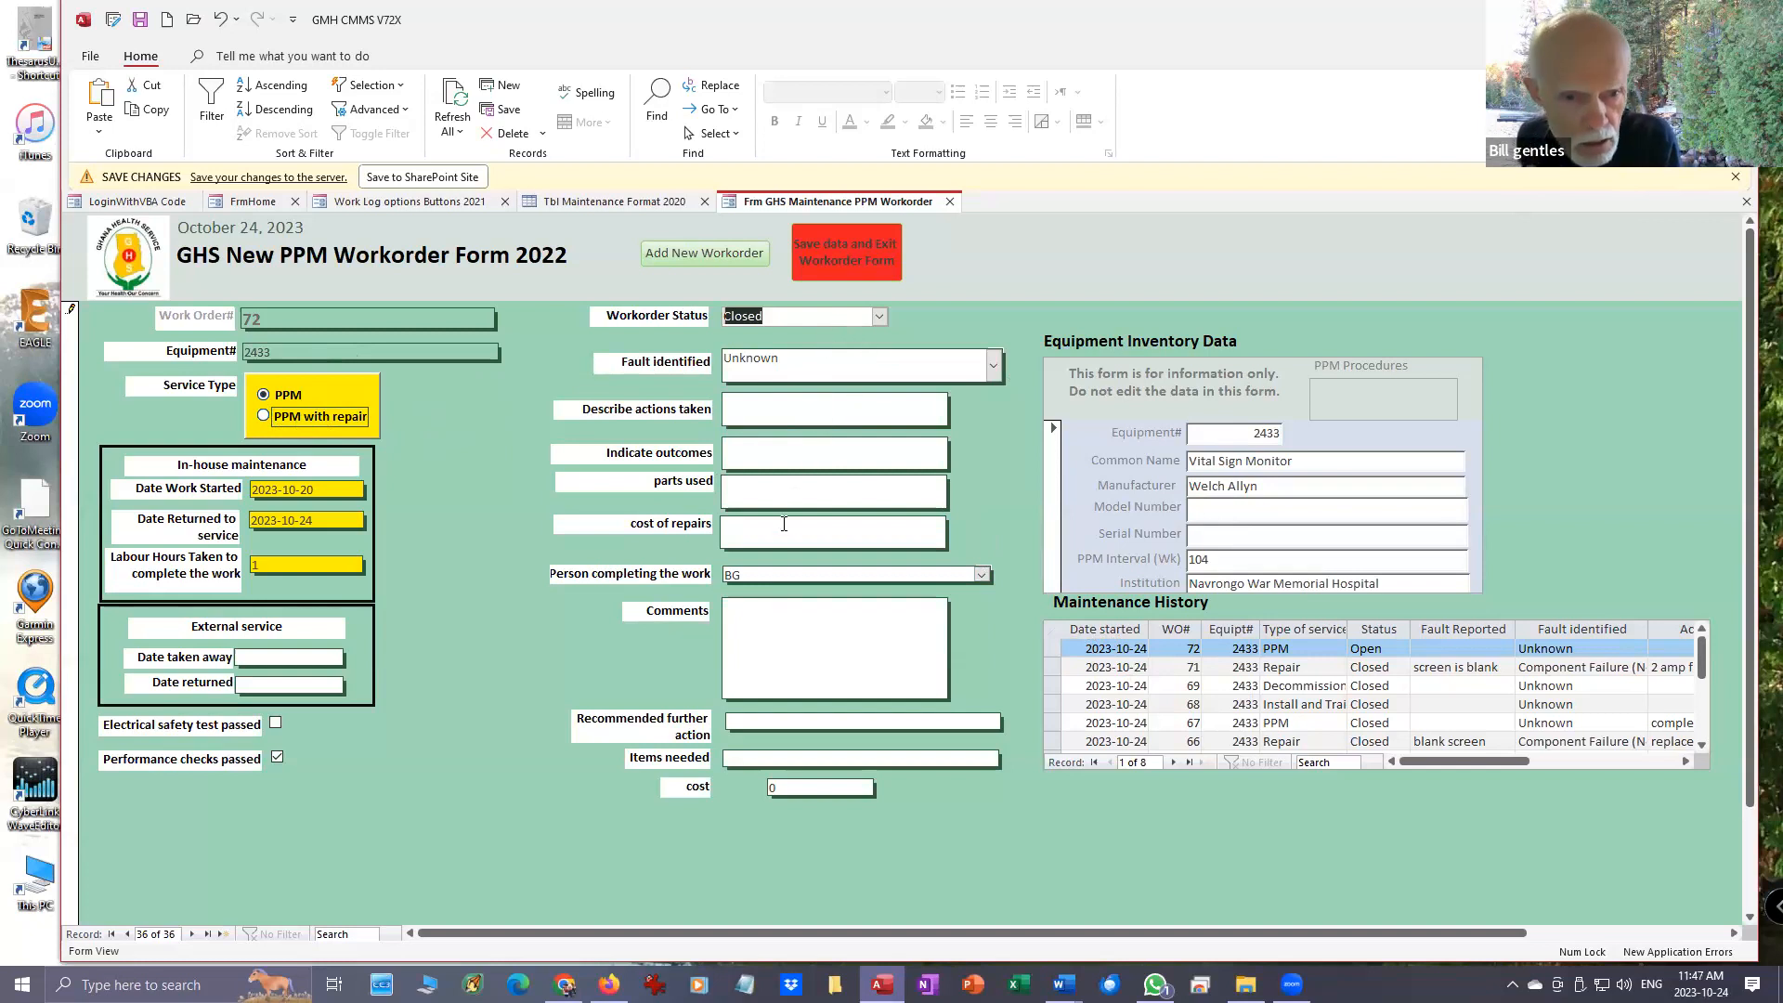
# - Enter the comment "All OK . Returned to service." on the PPM workorder, save its data and exit the form
pyautogui.click(773, 609)
pyautogui.click(1268, 479)
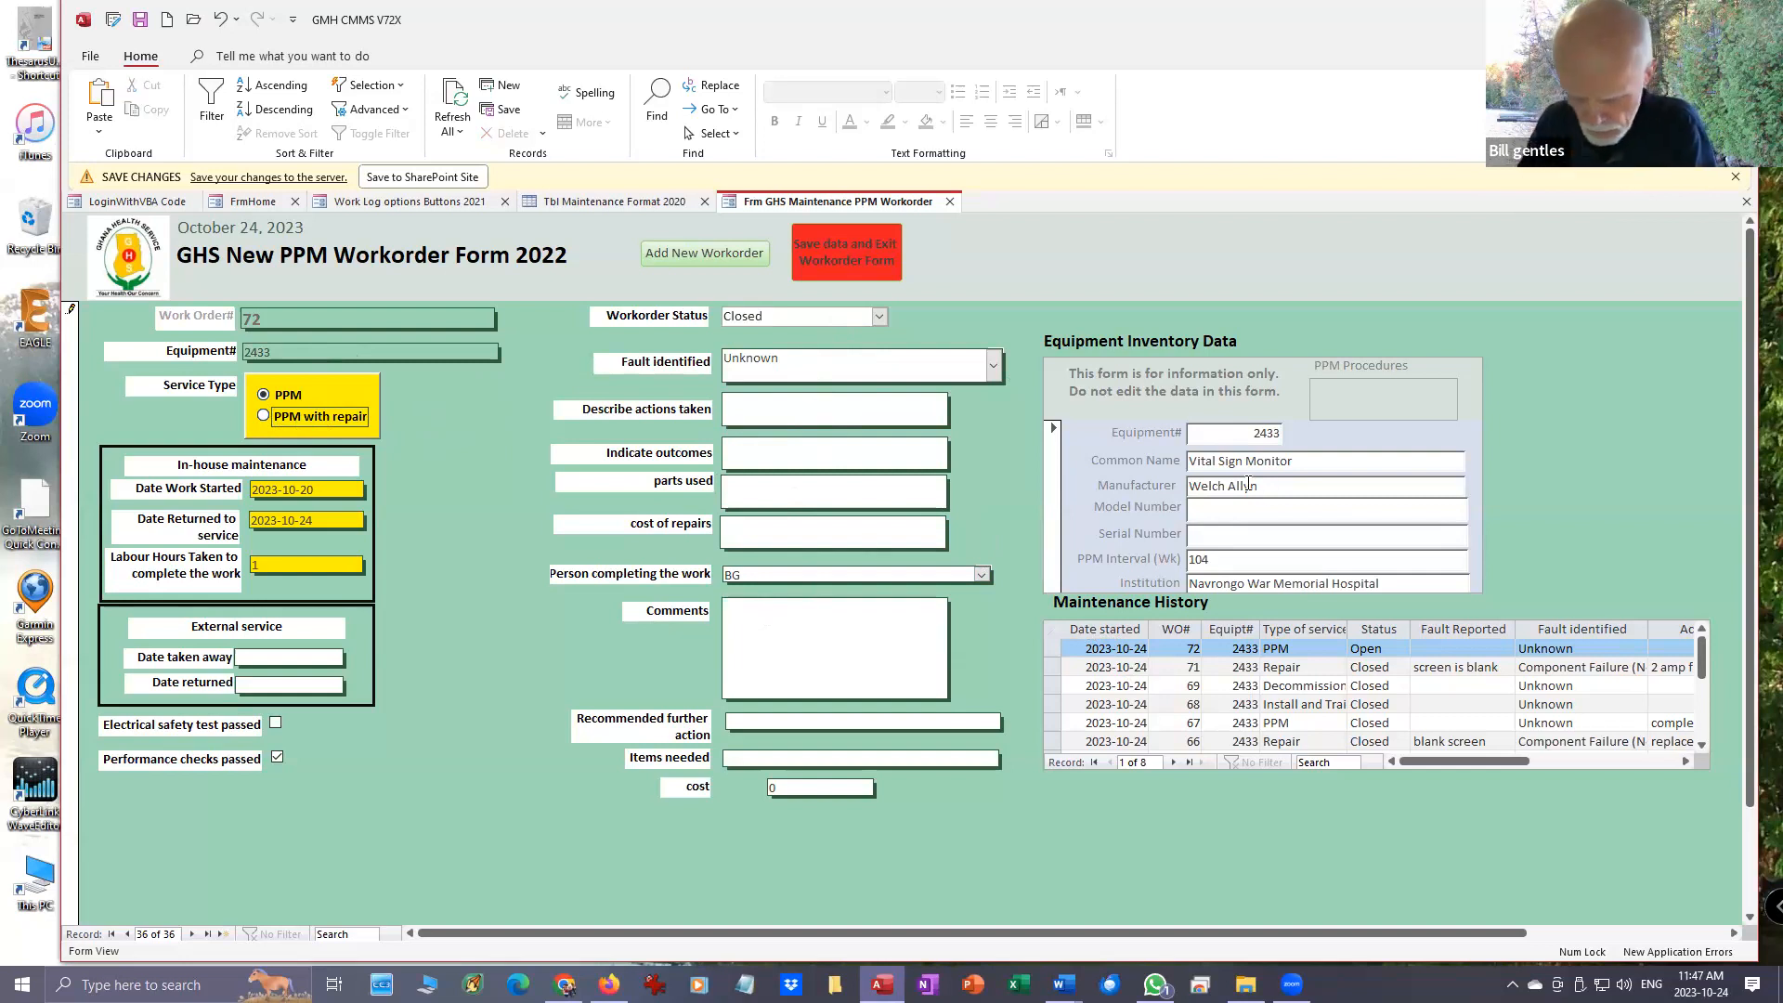
pyautogui.write('All O')
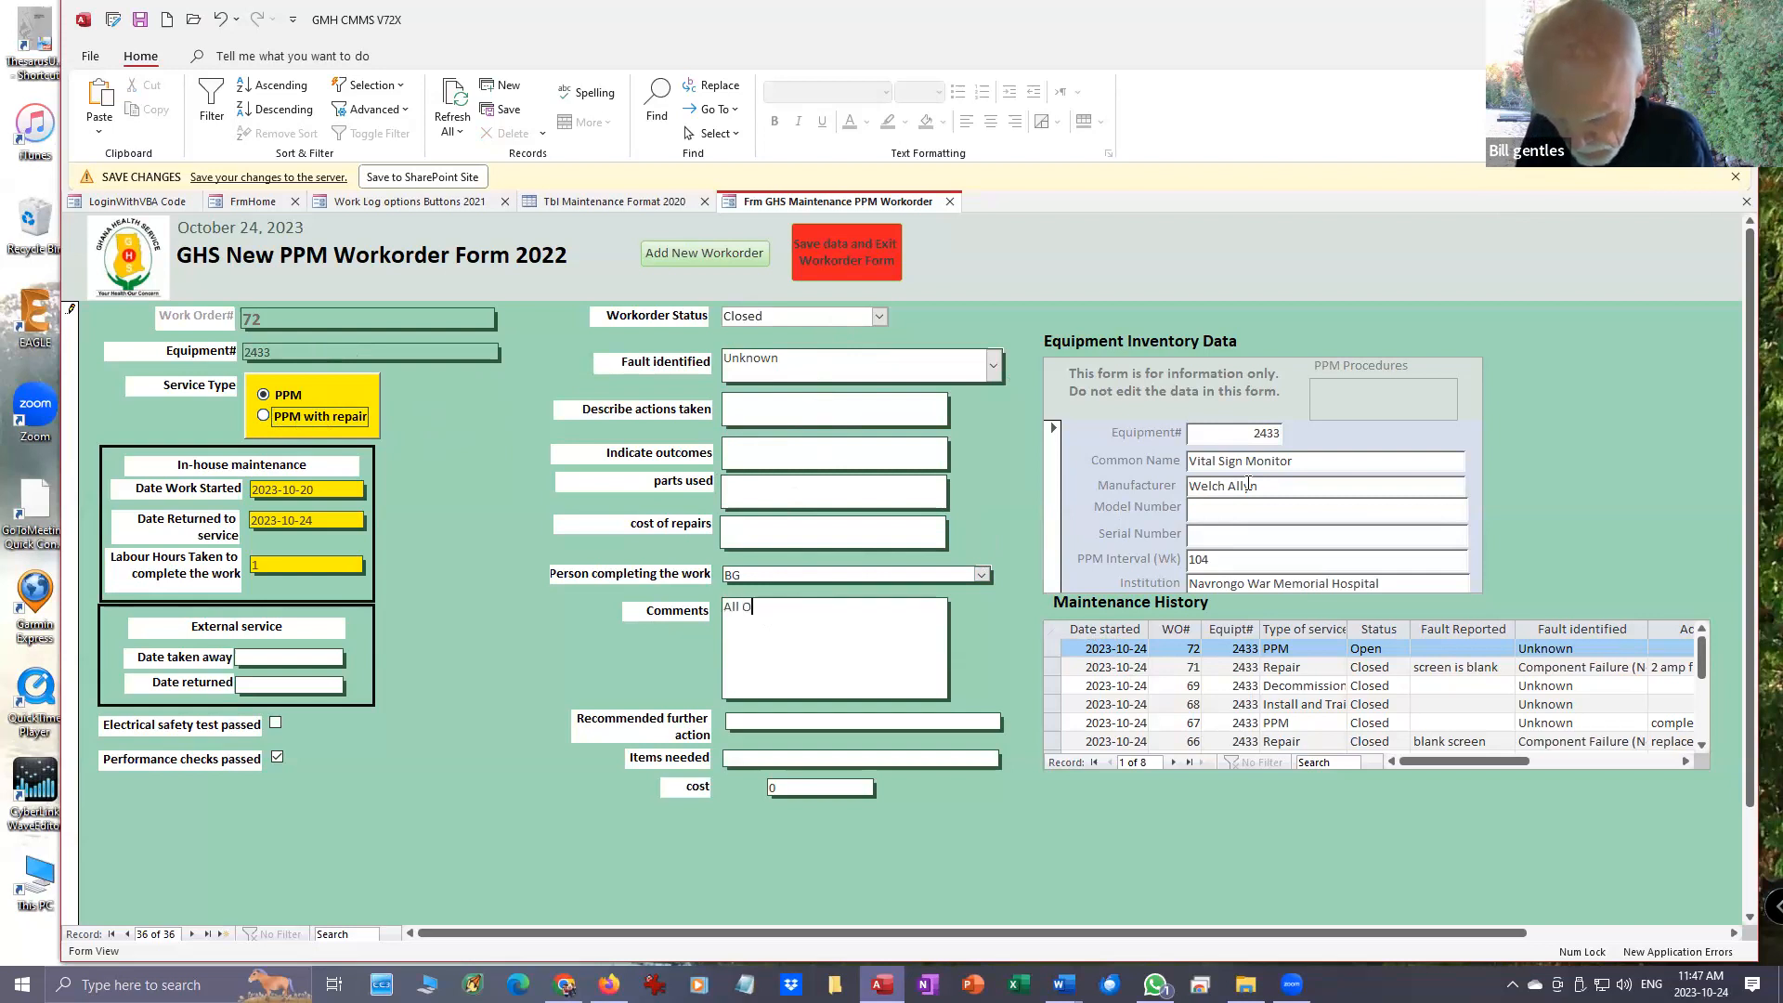
pyautogui.write('K . returned to service.')
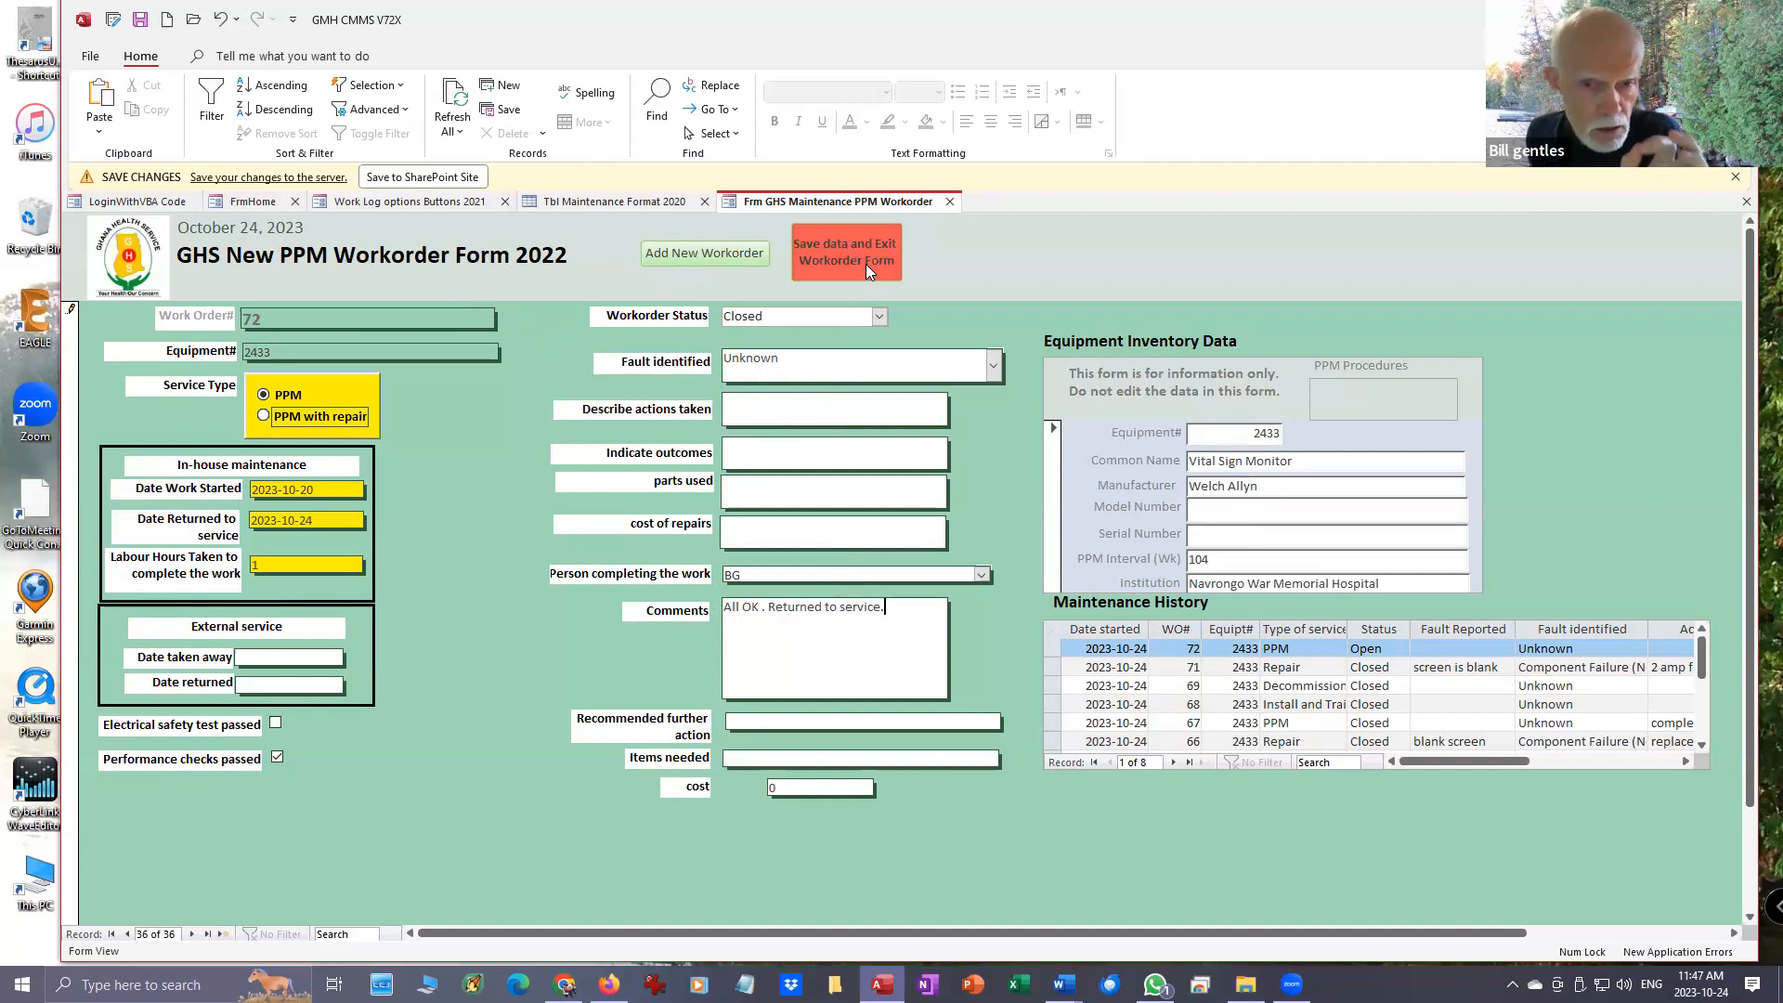
pyautogui.click(849, 248)
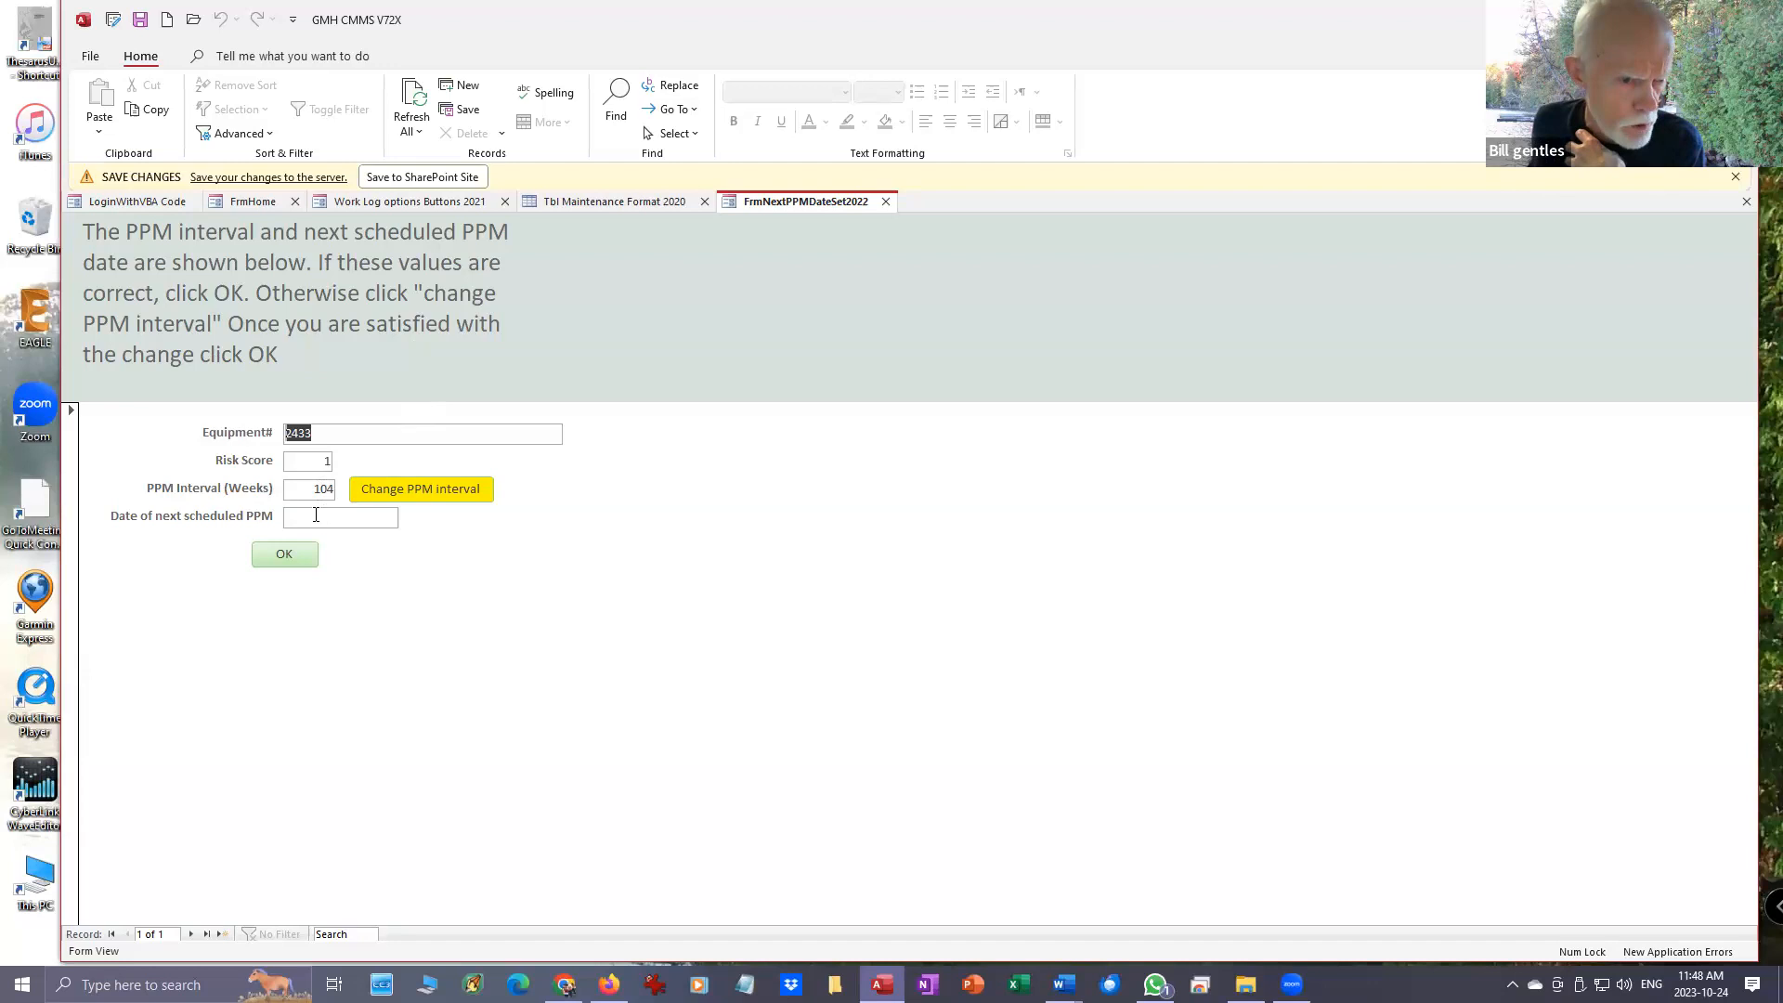
# - Change the PPM interval of equipment 2433 to 52 weeks and accept the next scheduled PPM date
pyautogui.click(442, 490)
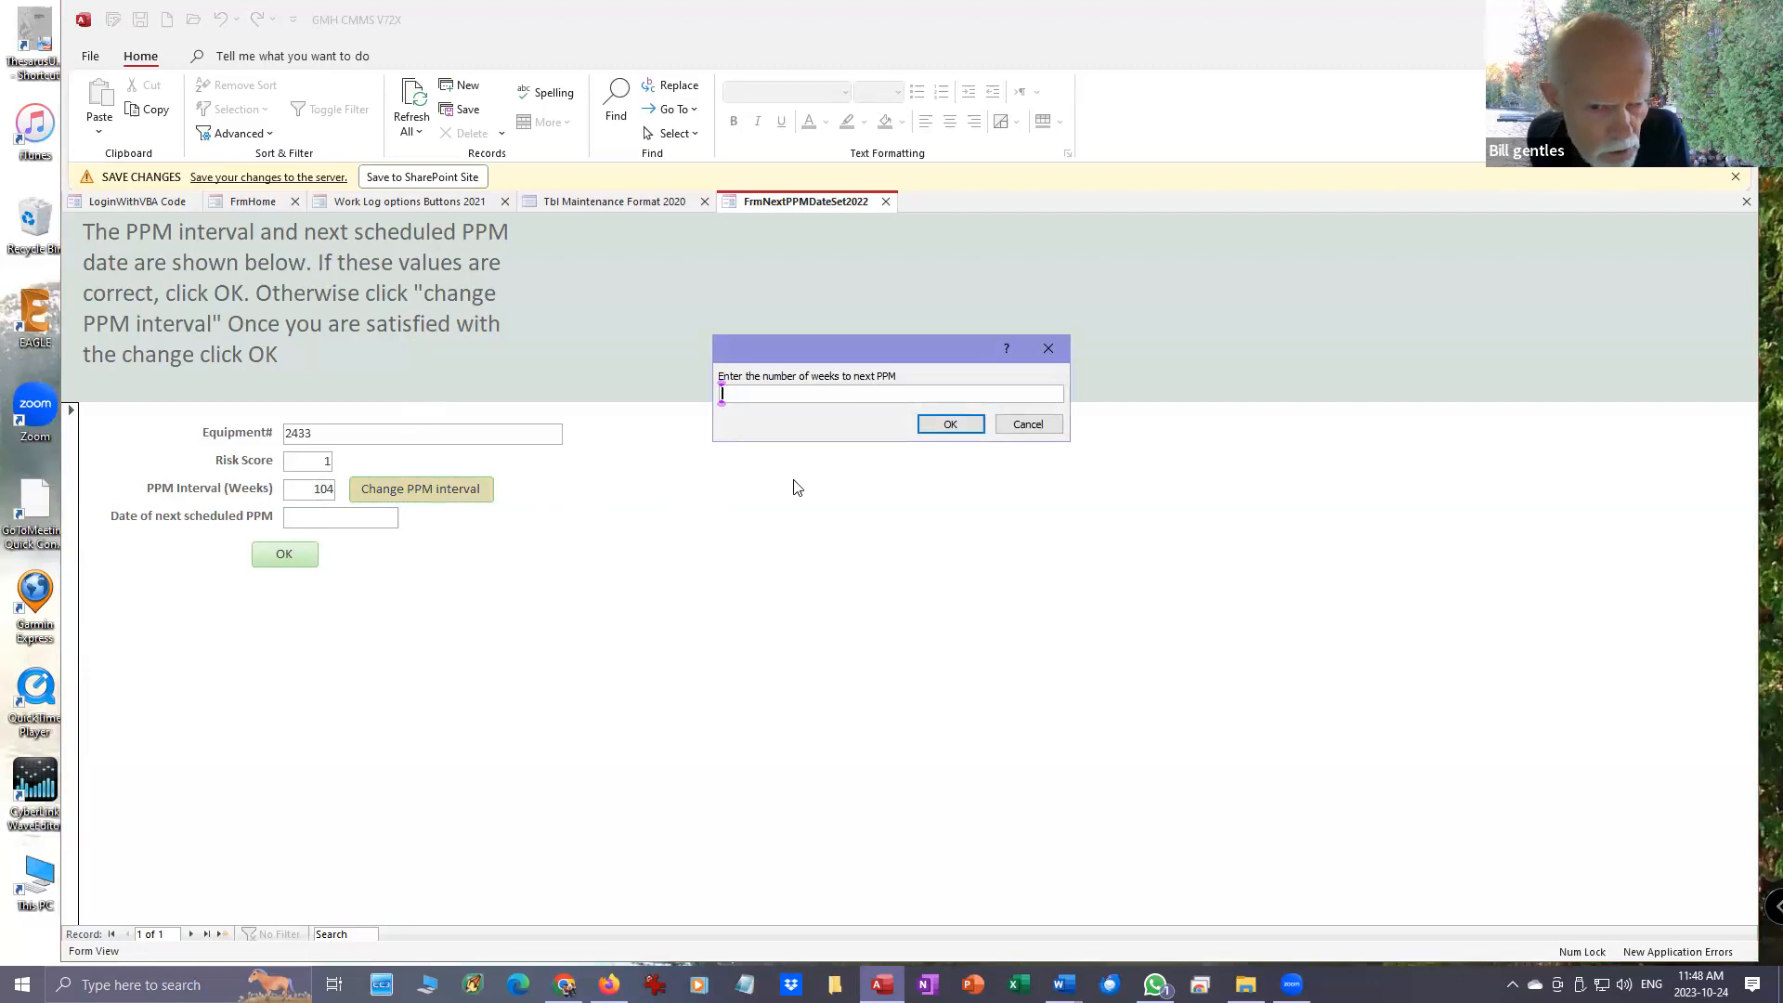
pyautogui.write('52')
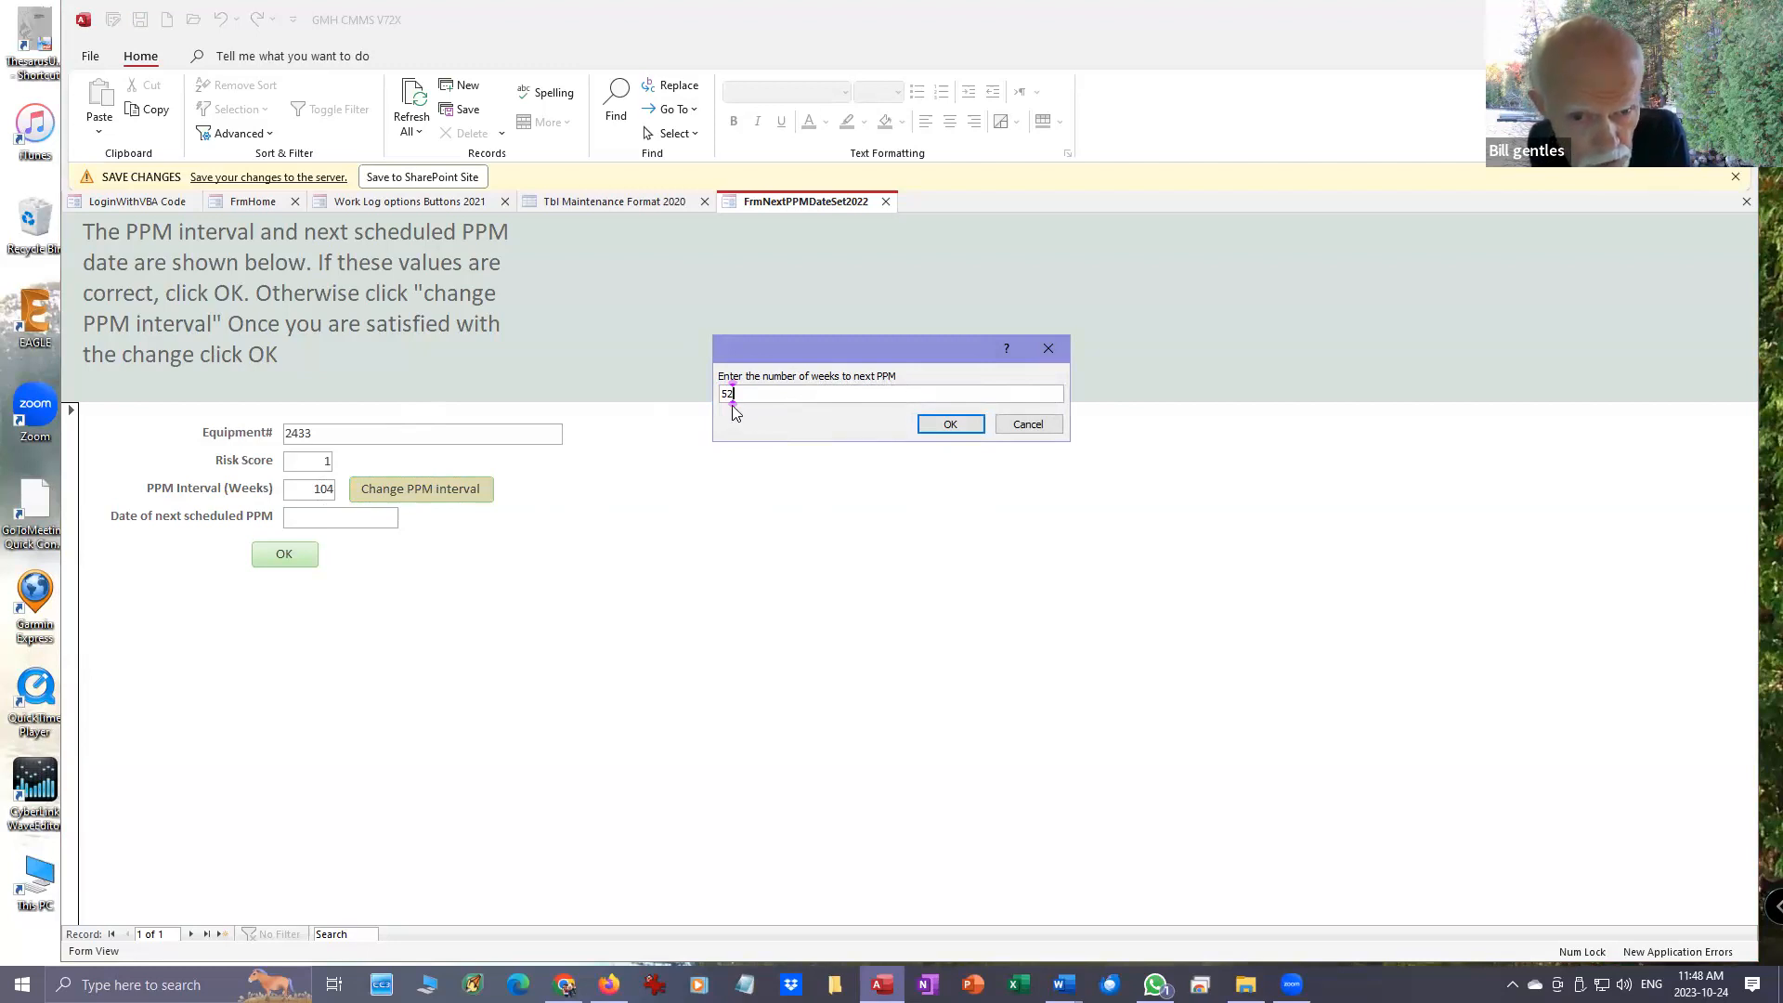
pyautogui.click(950, 424)
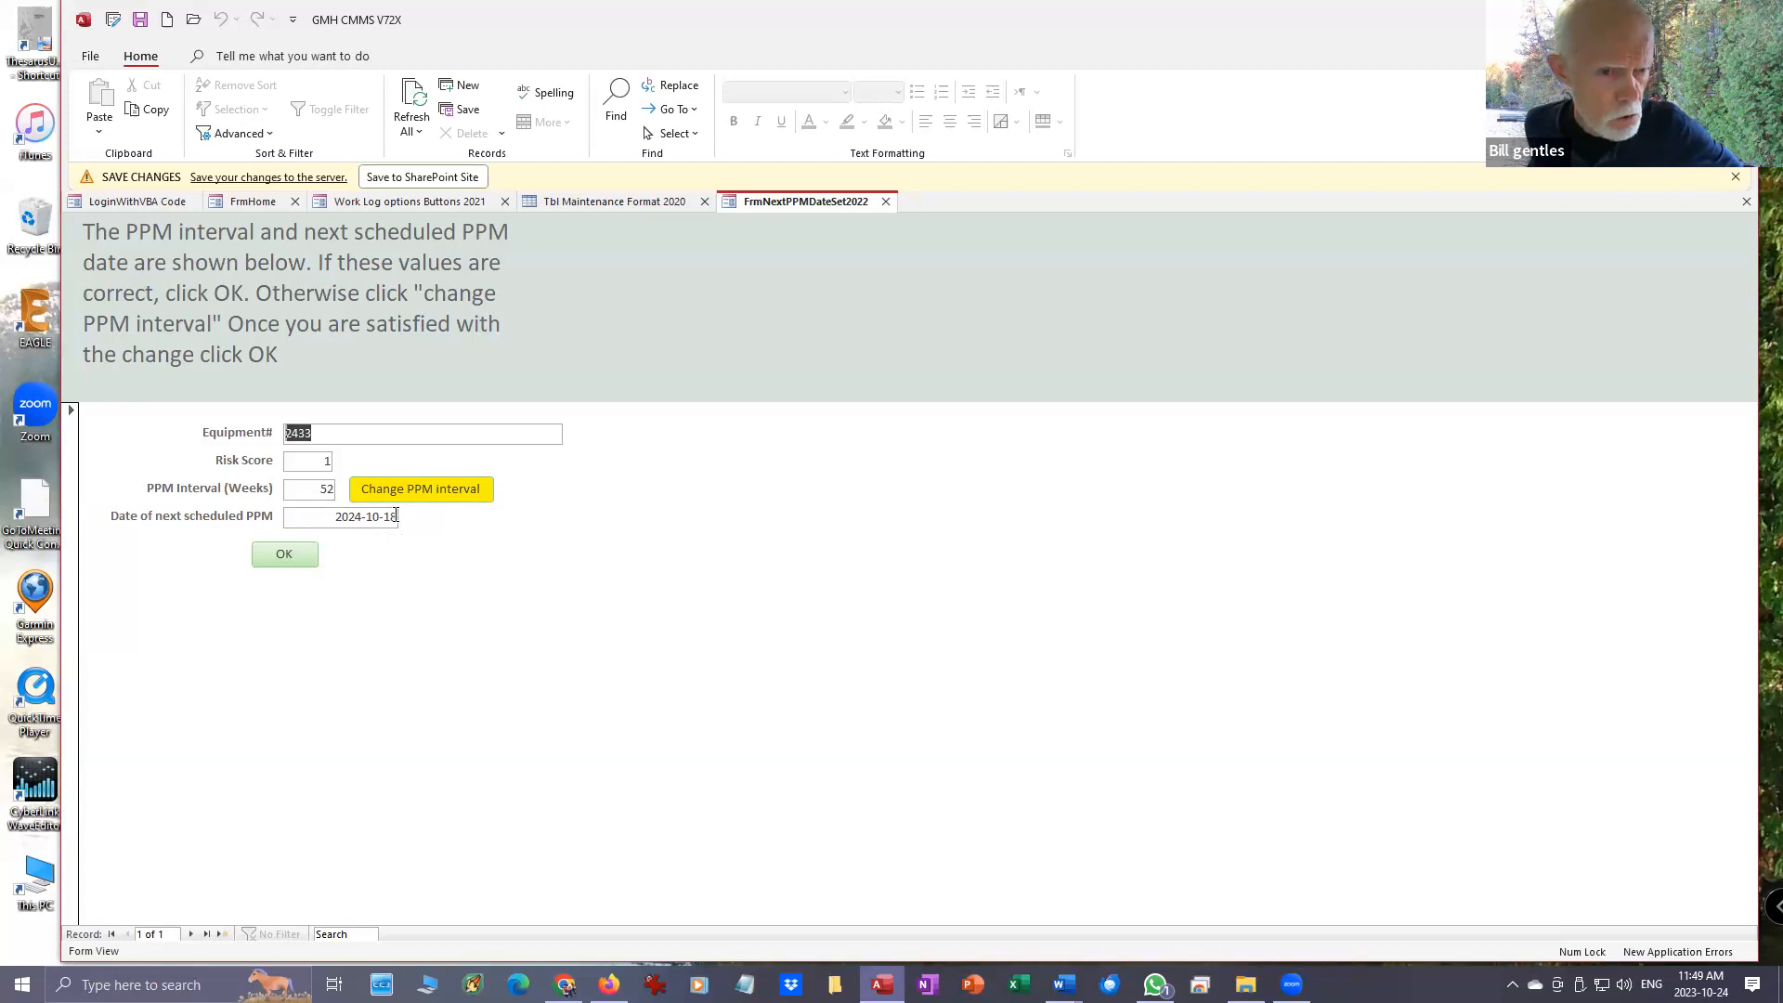
pyautogui.click(292, 560)
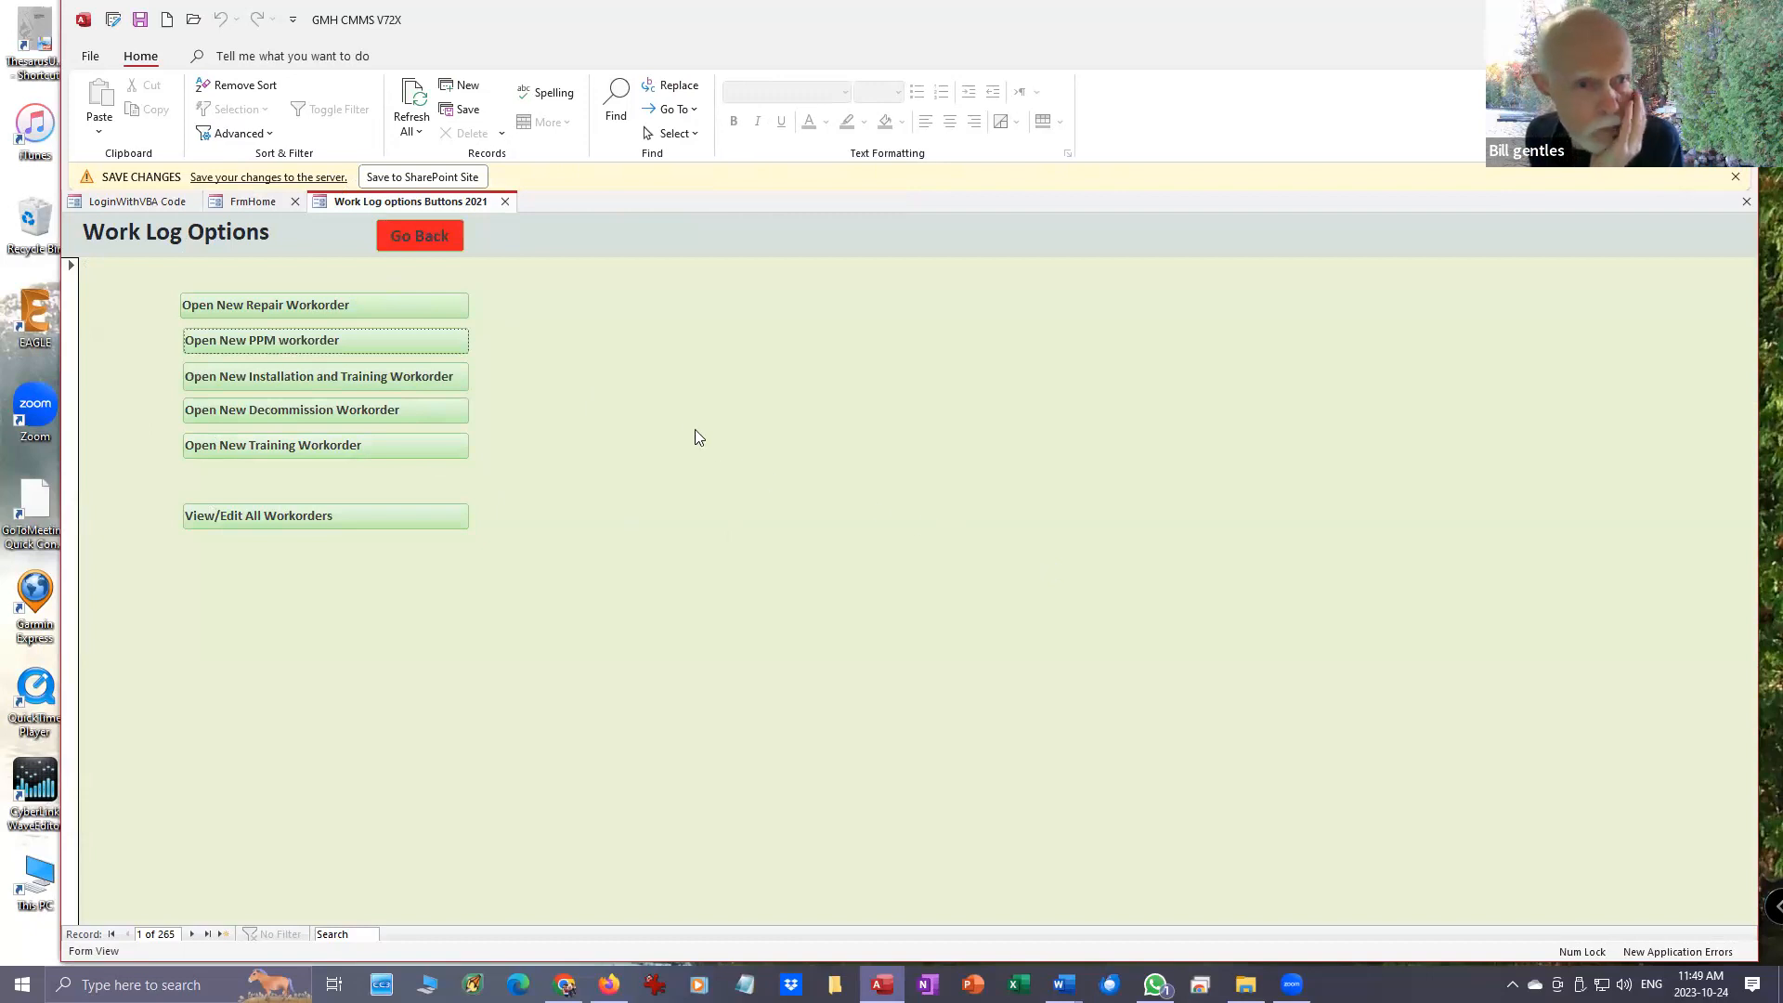
# - Go back to the home form and generate the single-department inventory report for the Theatre department
pyautogui.click(447, 236)
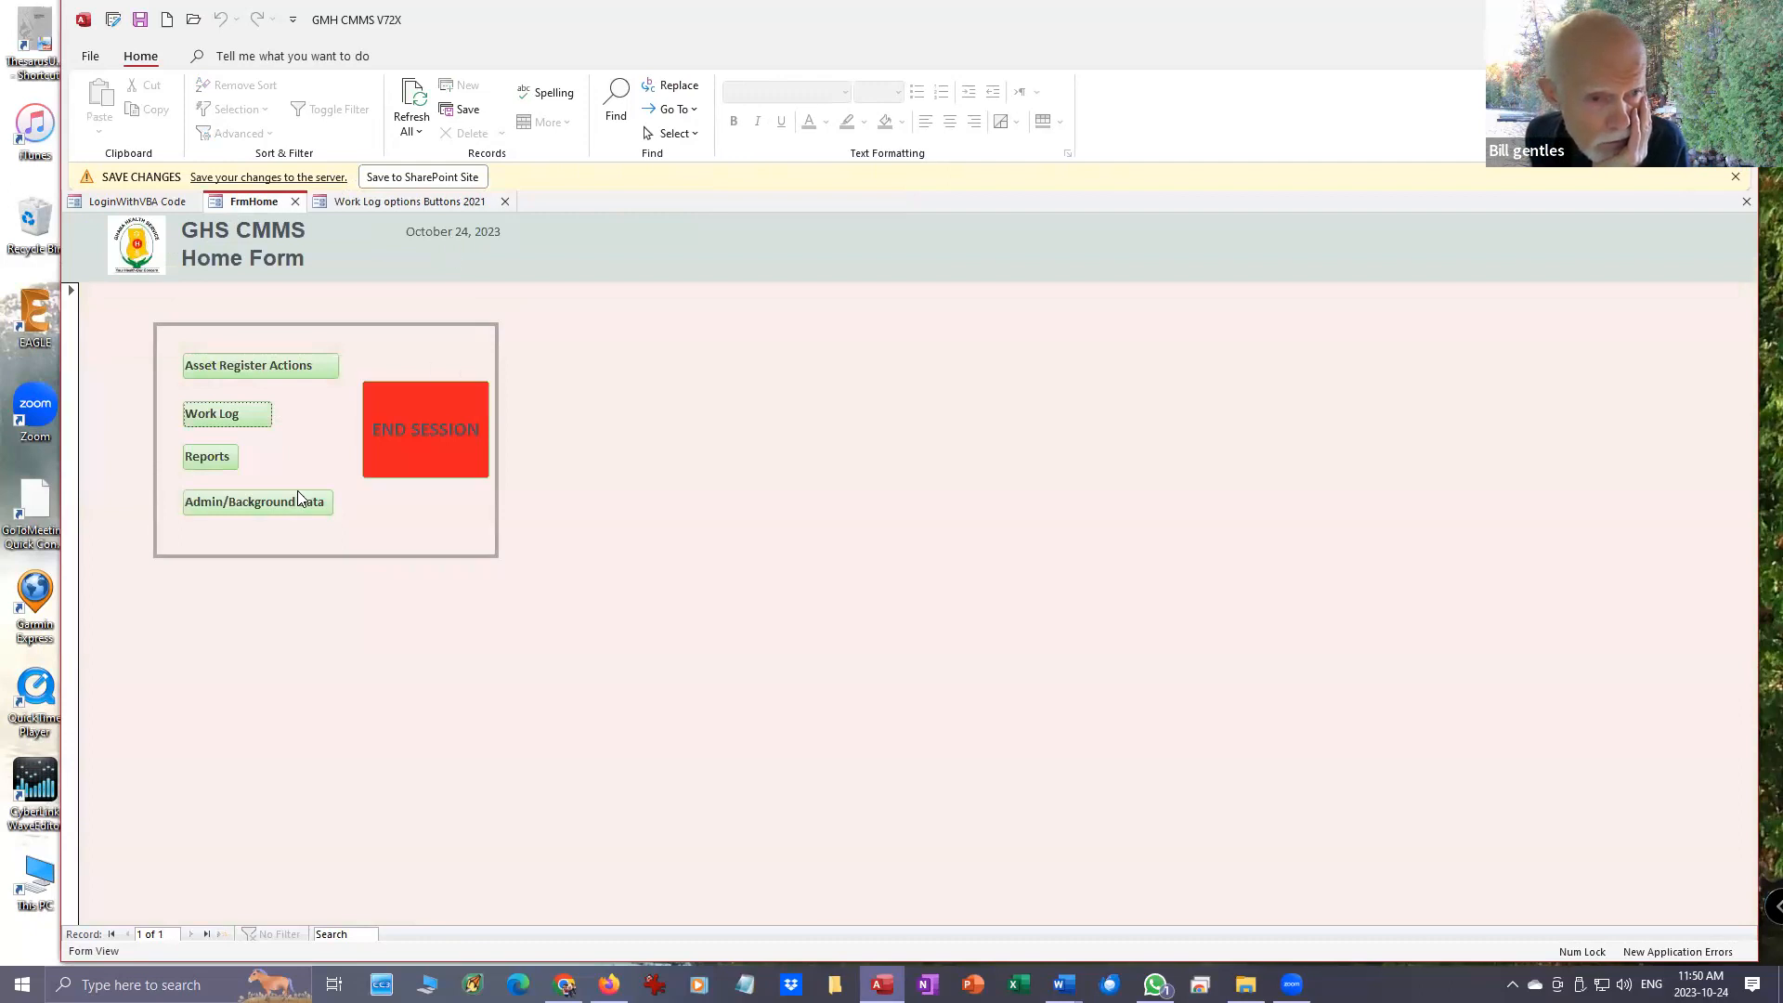
pyautogui.click(210, 456)
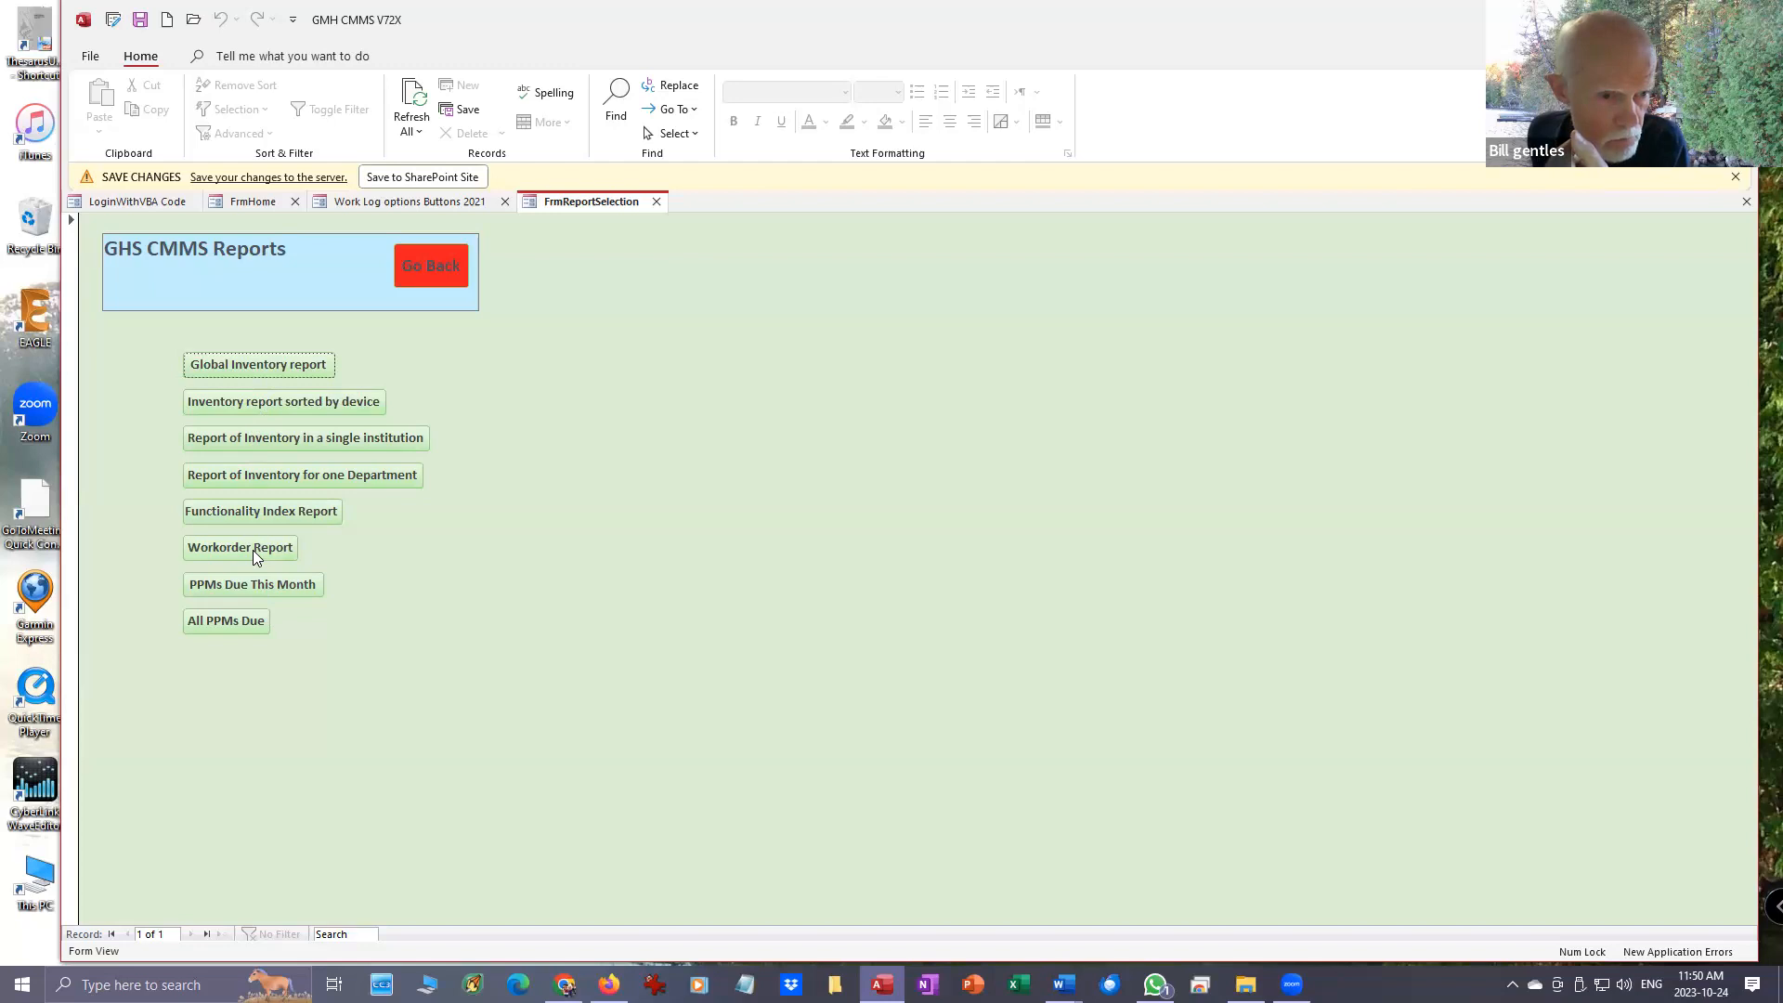
pyautogui.click(251, 473)
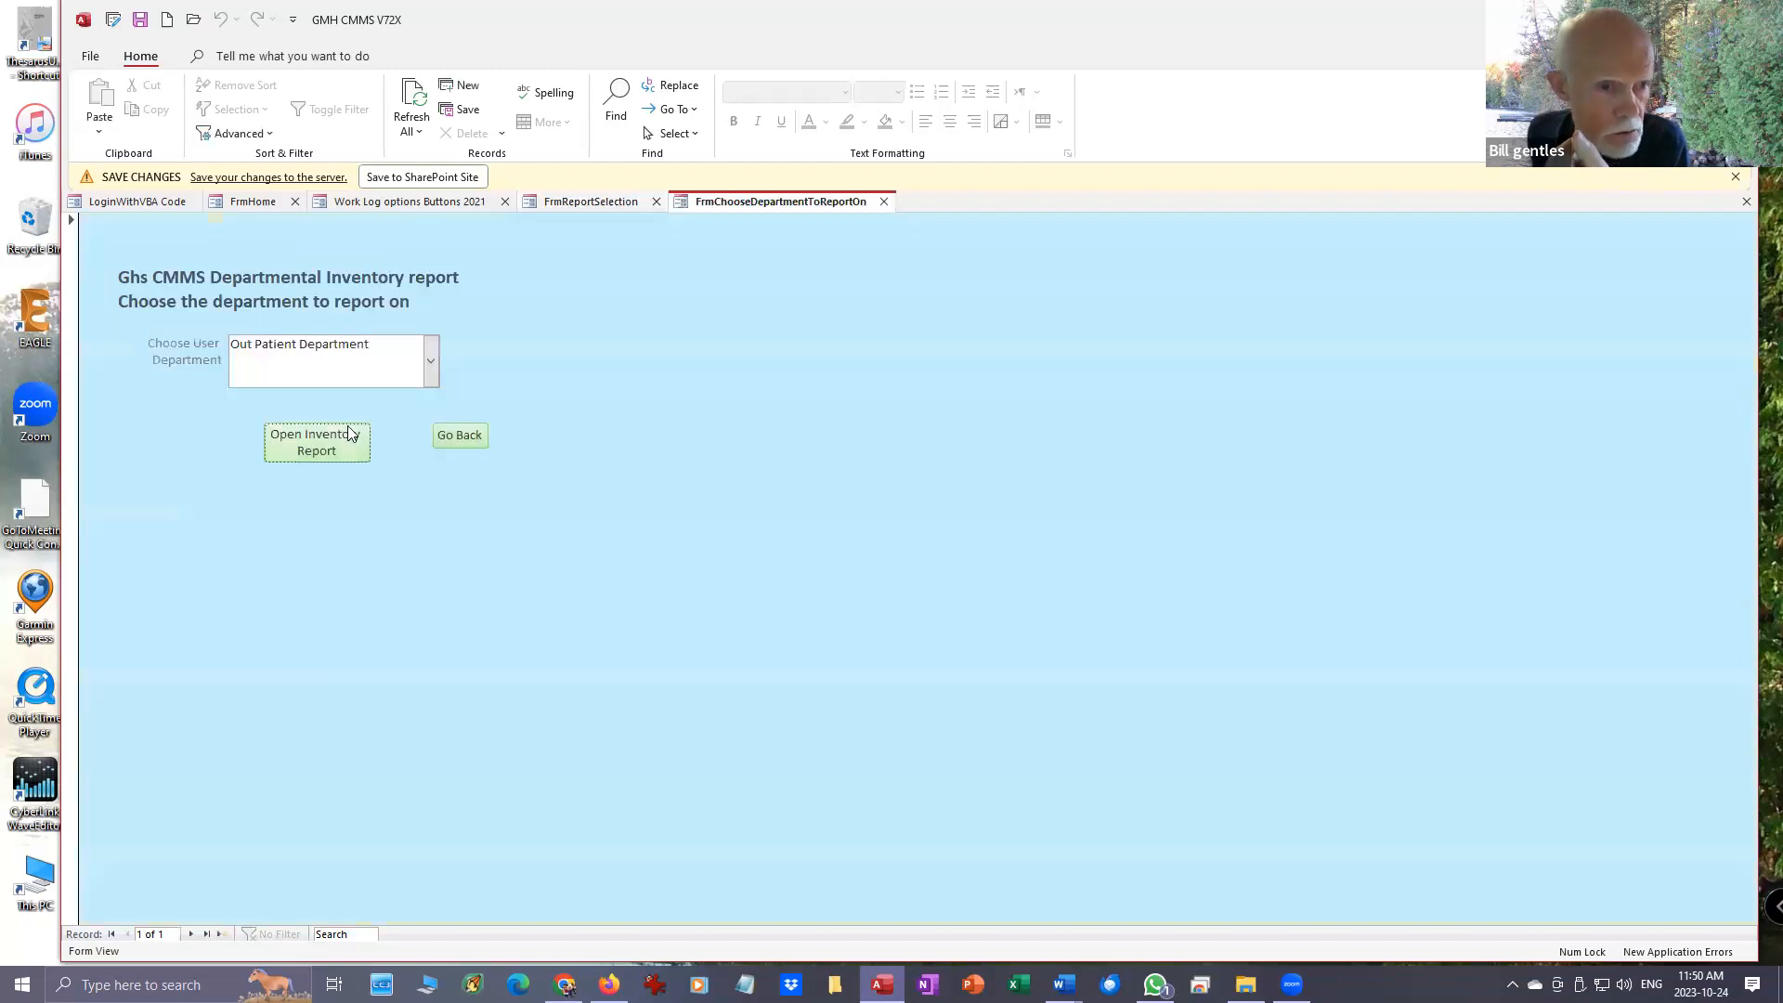
pyautogui.click(431, 355)
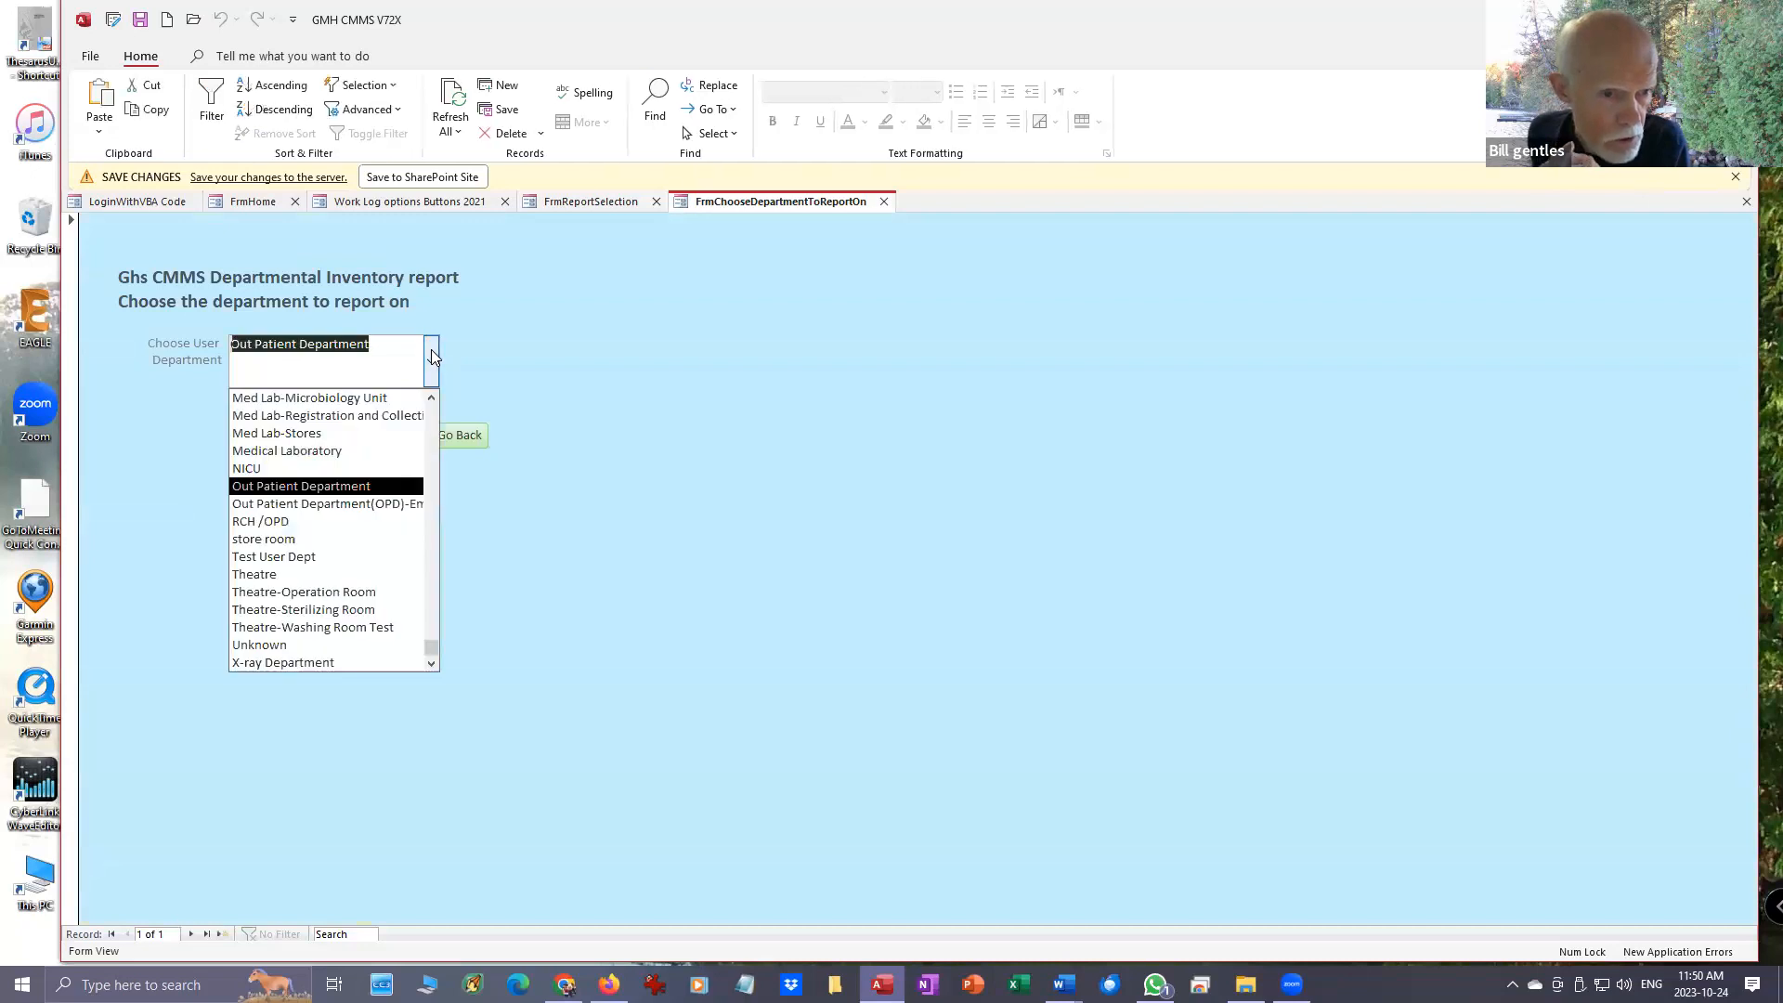
pyautogui.click(316, 573)
pyautogui.click(319, 453)
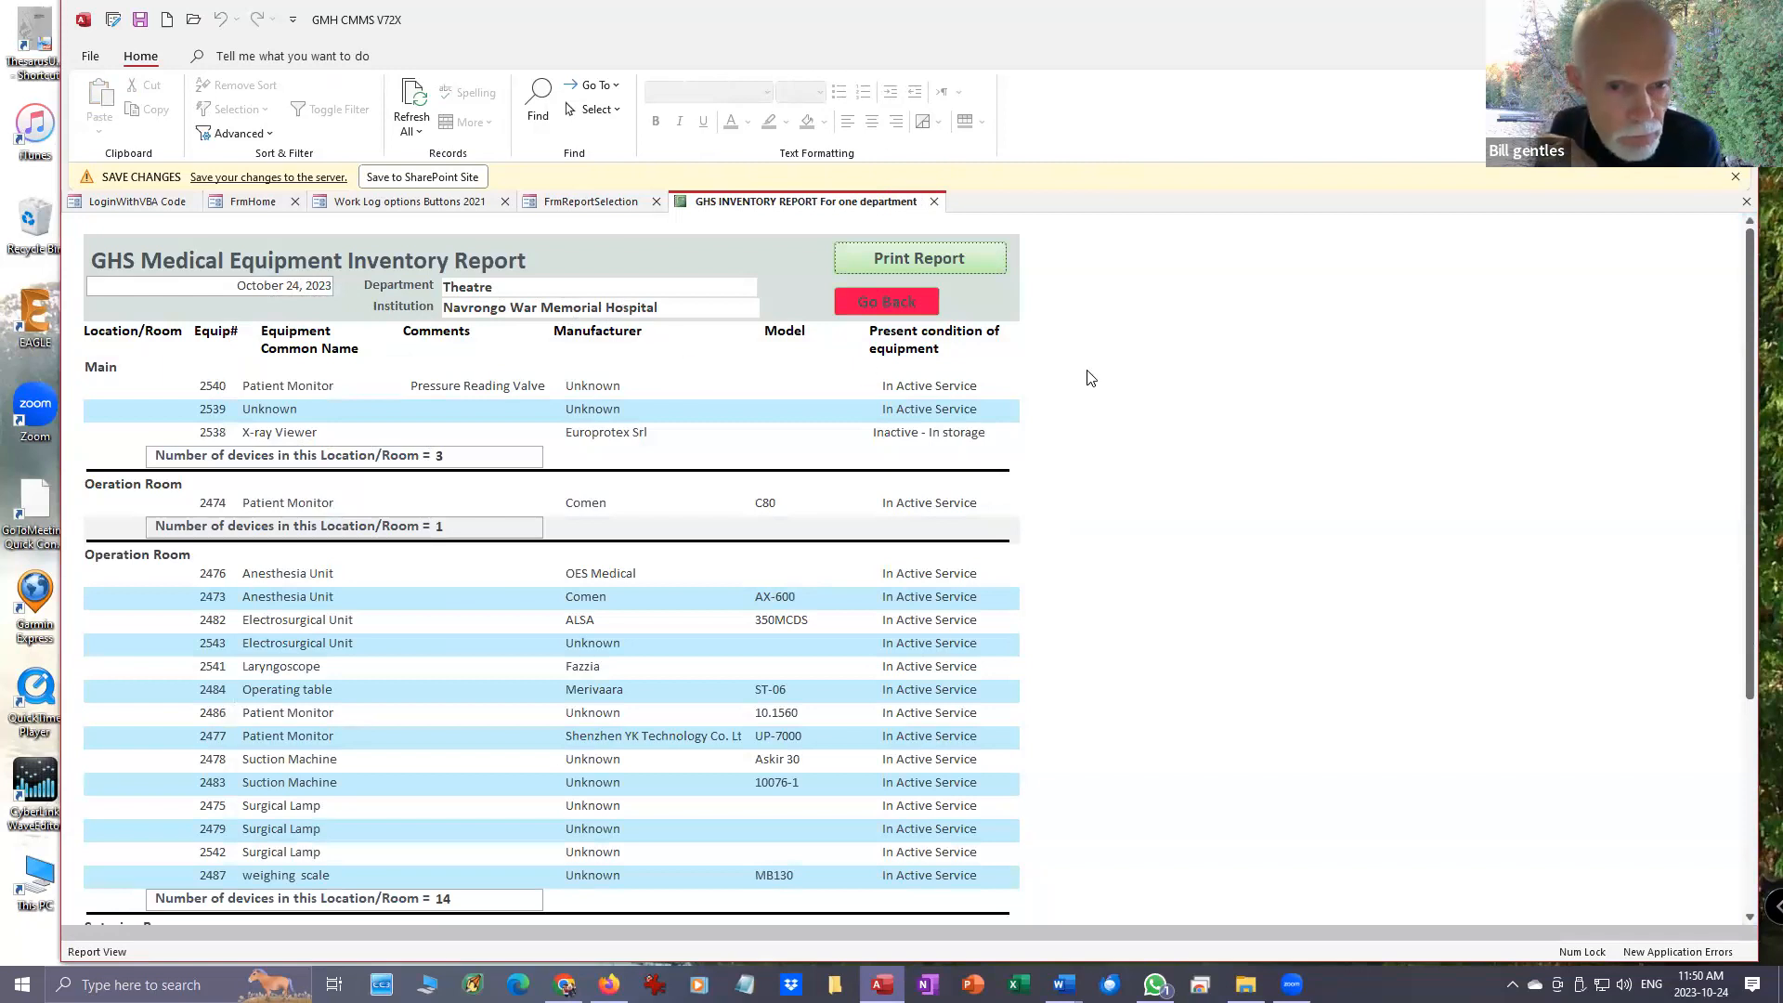
# - Review the Theatre equipment listed by room down to the department total, and return to the report selection
pyautogui.scroll(-3, 1156, 429)
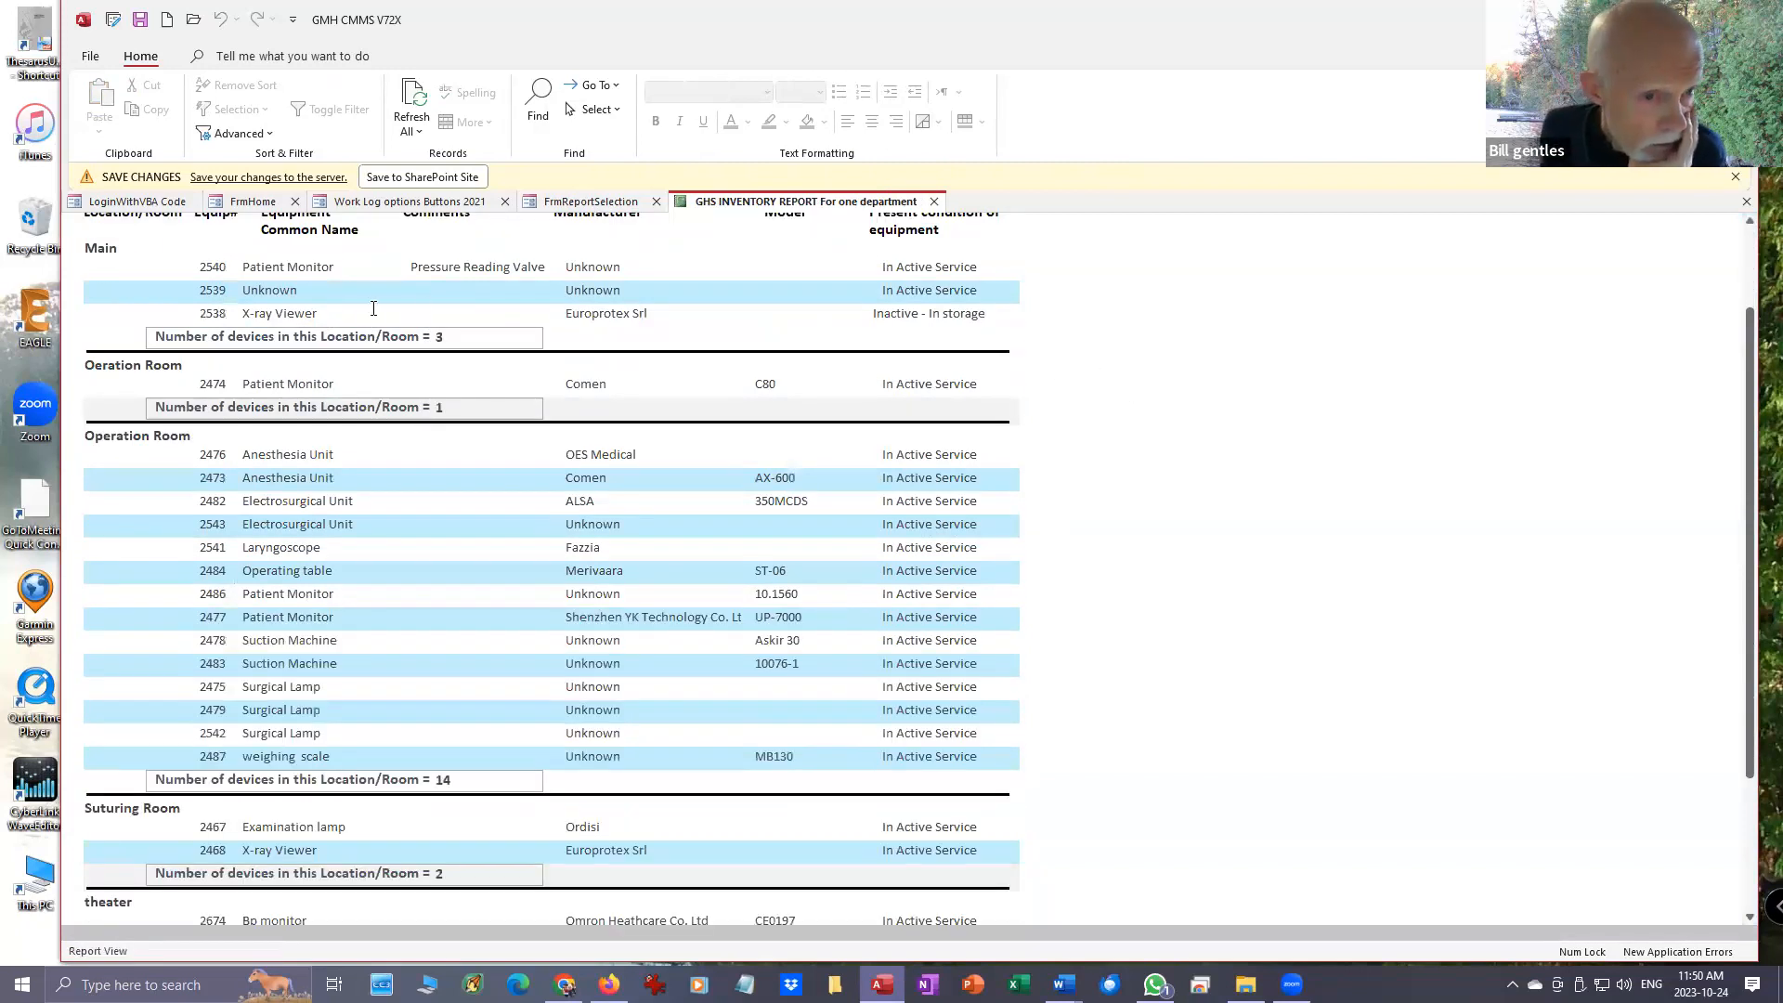
pyautogui.scroll(2, 351, 340)
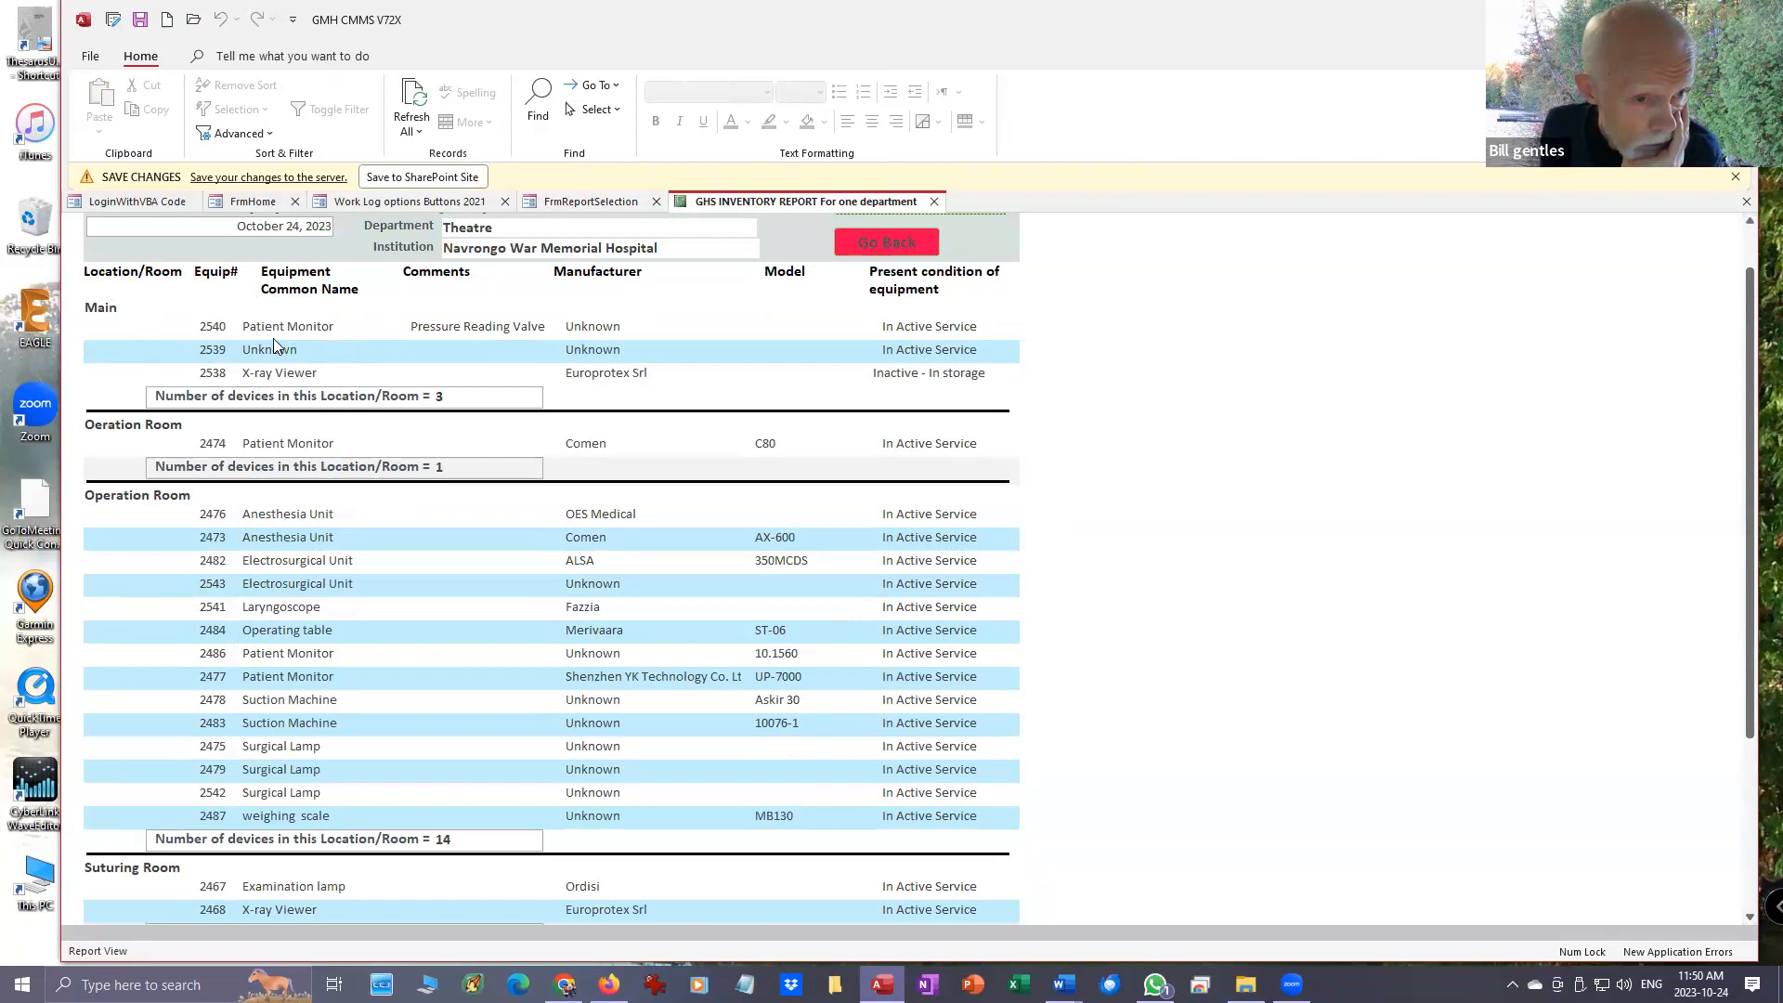
pyautogui.scroll(-5, 181, 455)
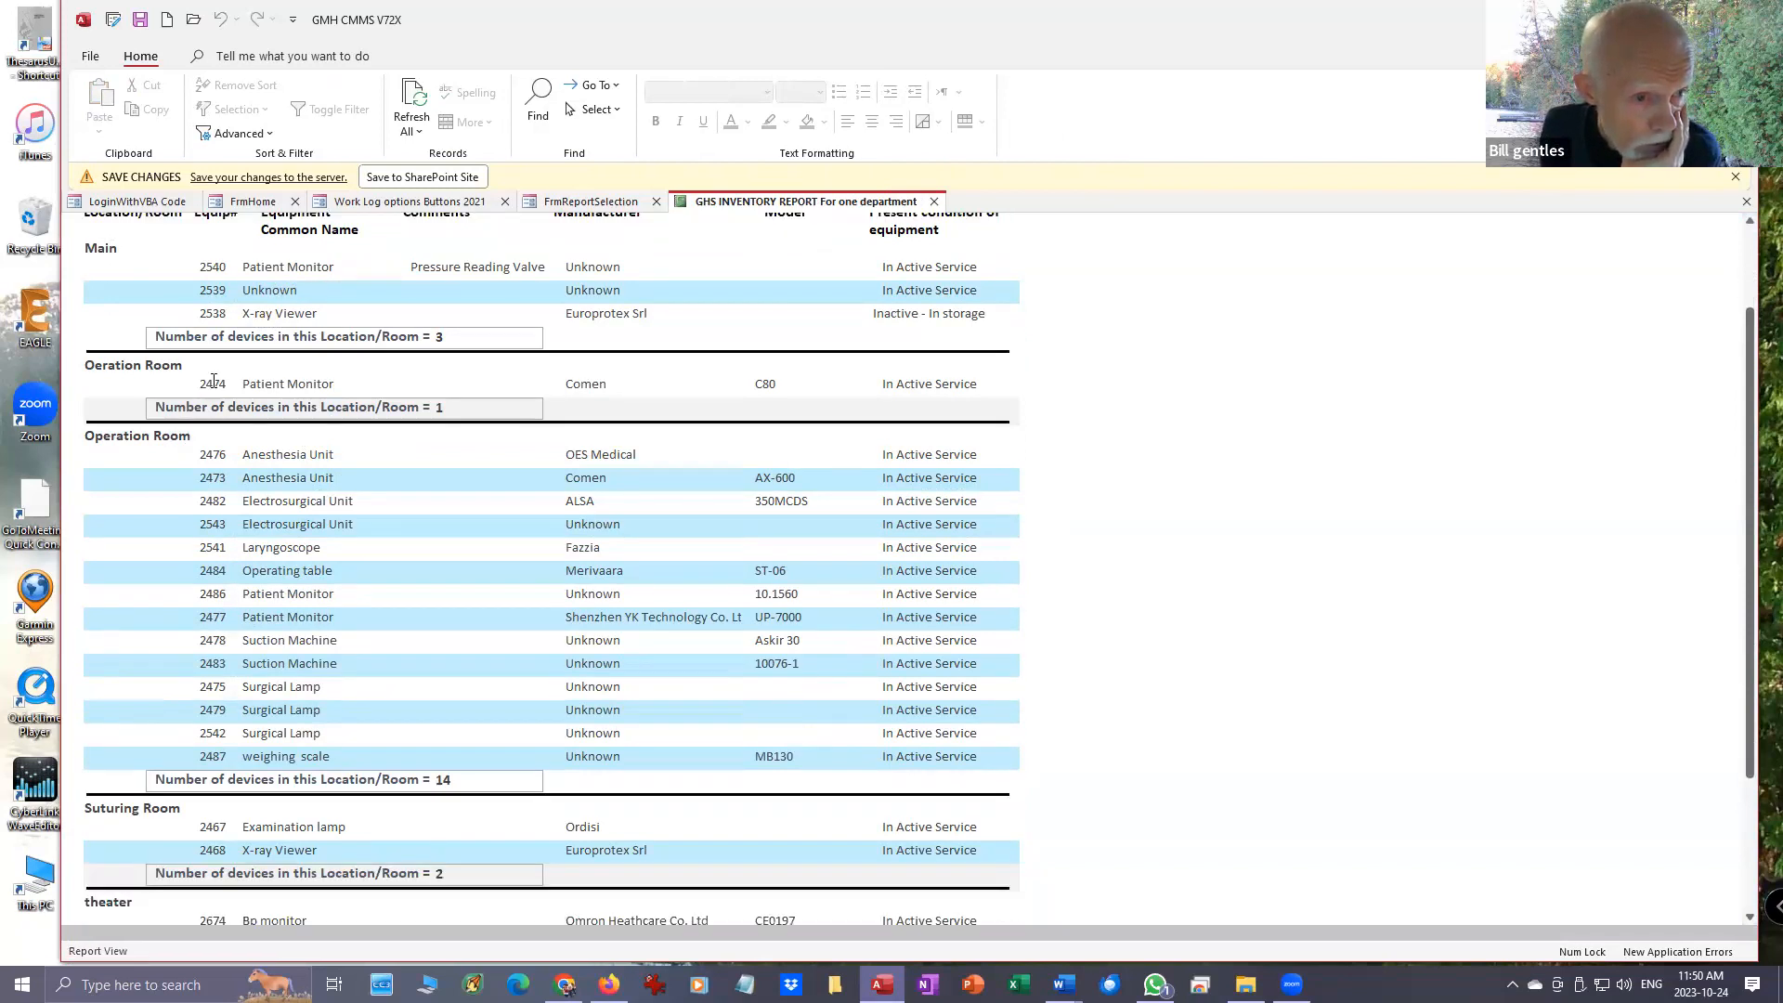
pyautogui.scroll(-1, 215, 389)
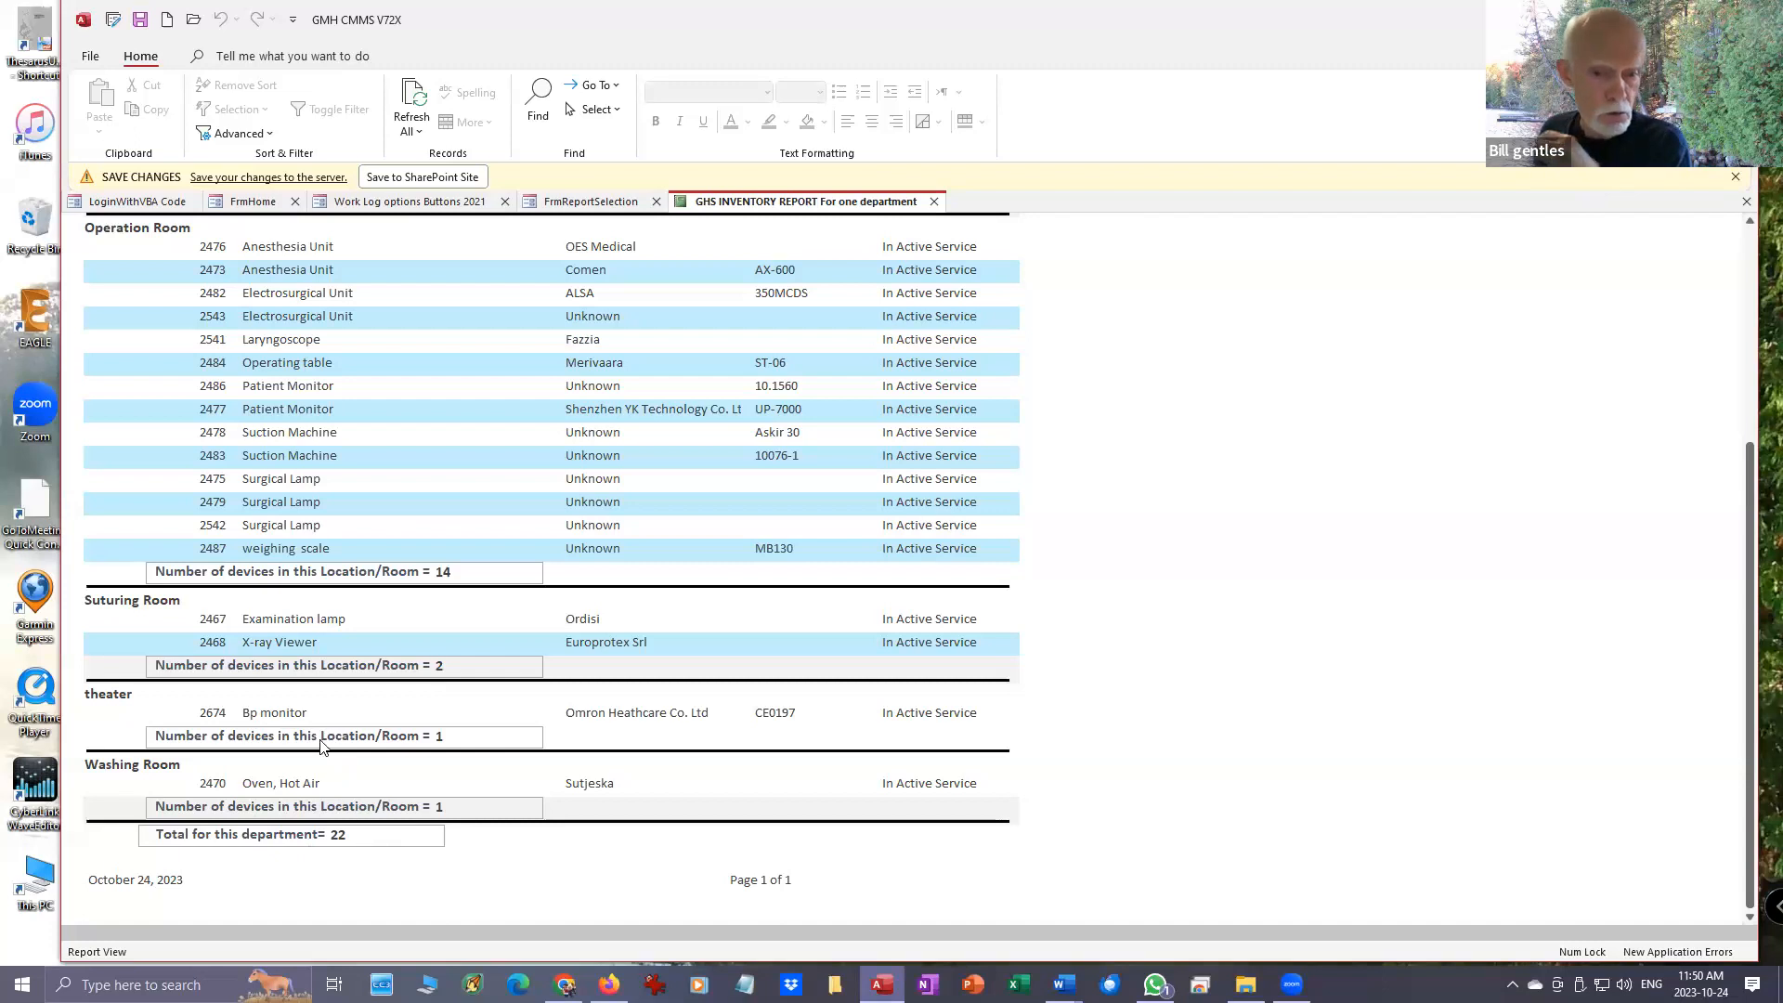
pyautogui.scroll(5, 302, 493)
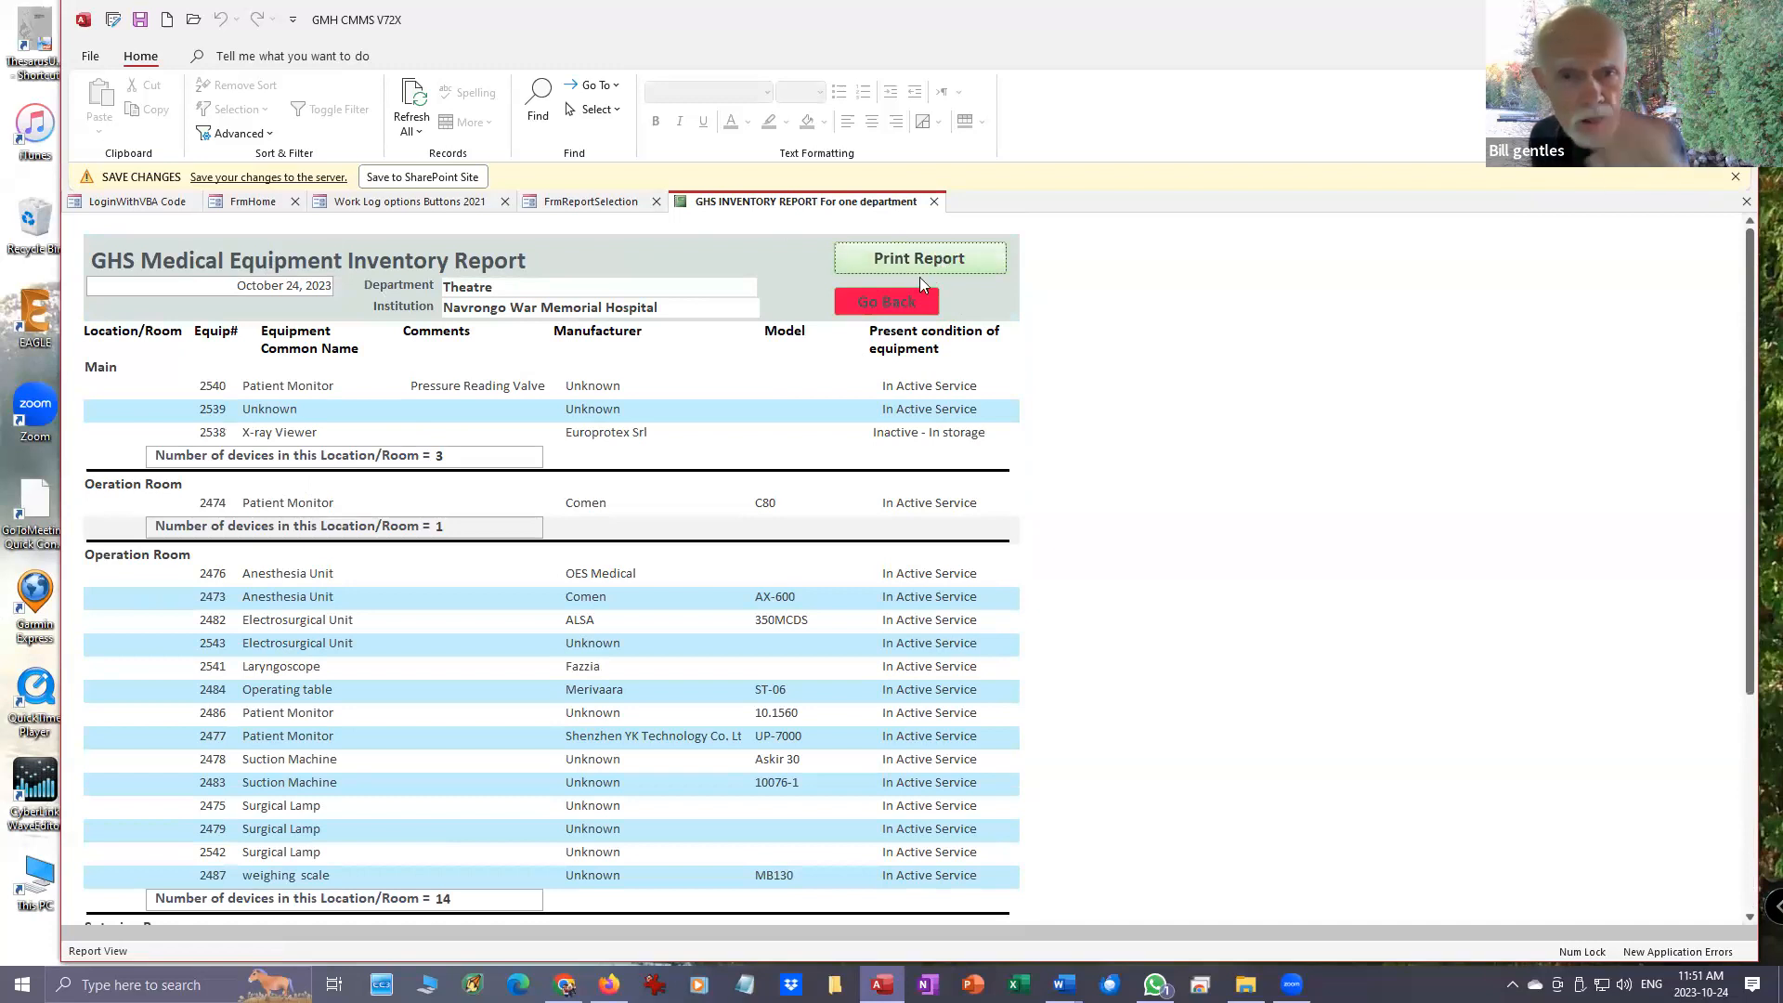
pyautogui.click(907, 303)
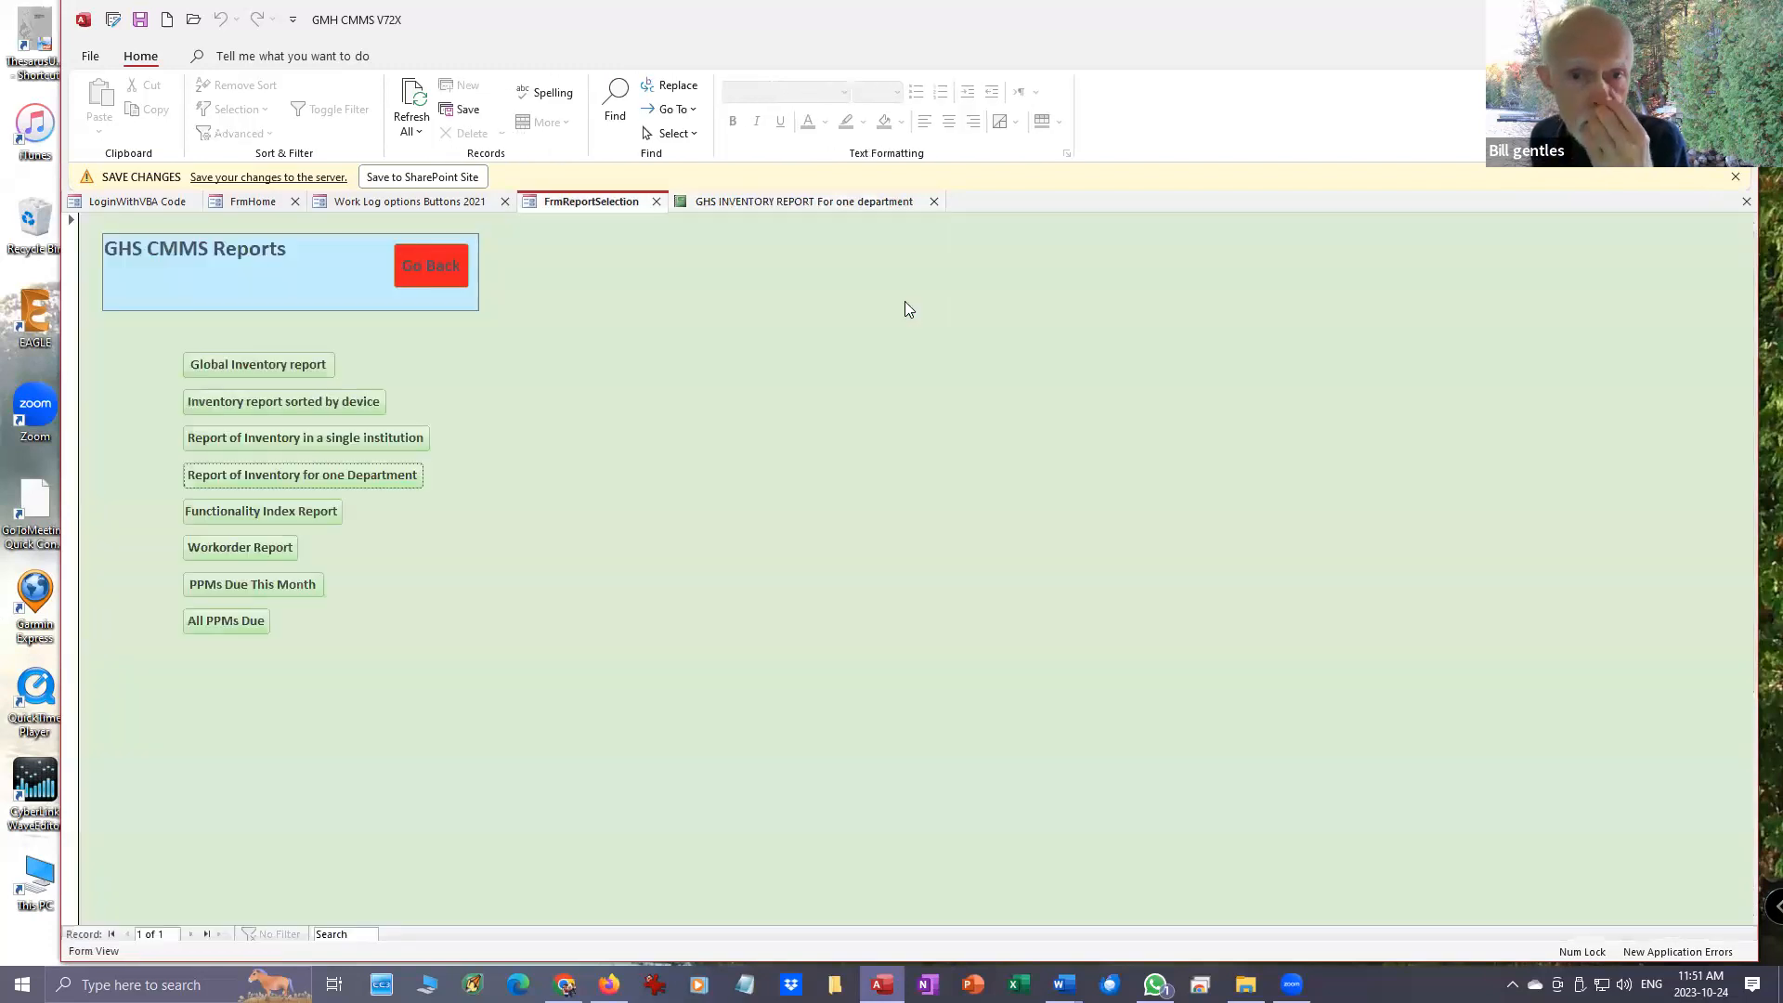
# - View the workorder report with its open and closed workorders, close it and return to the home form
pyautogui.click(263, 552)
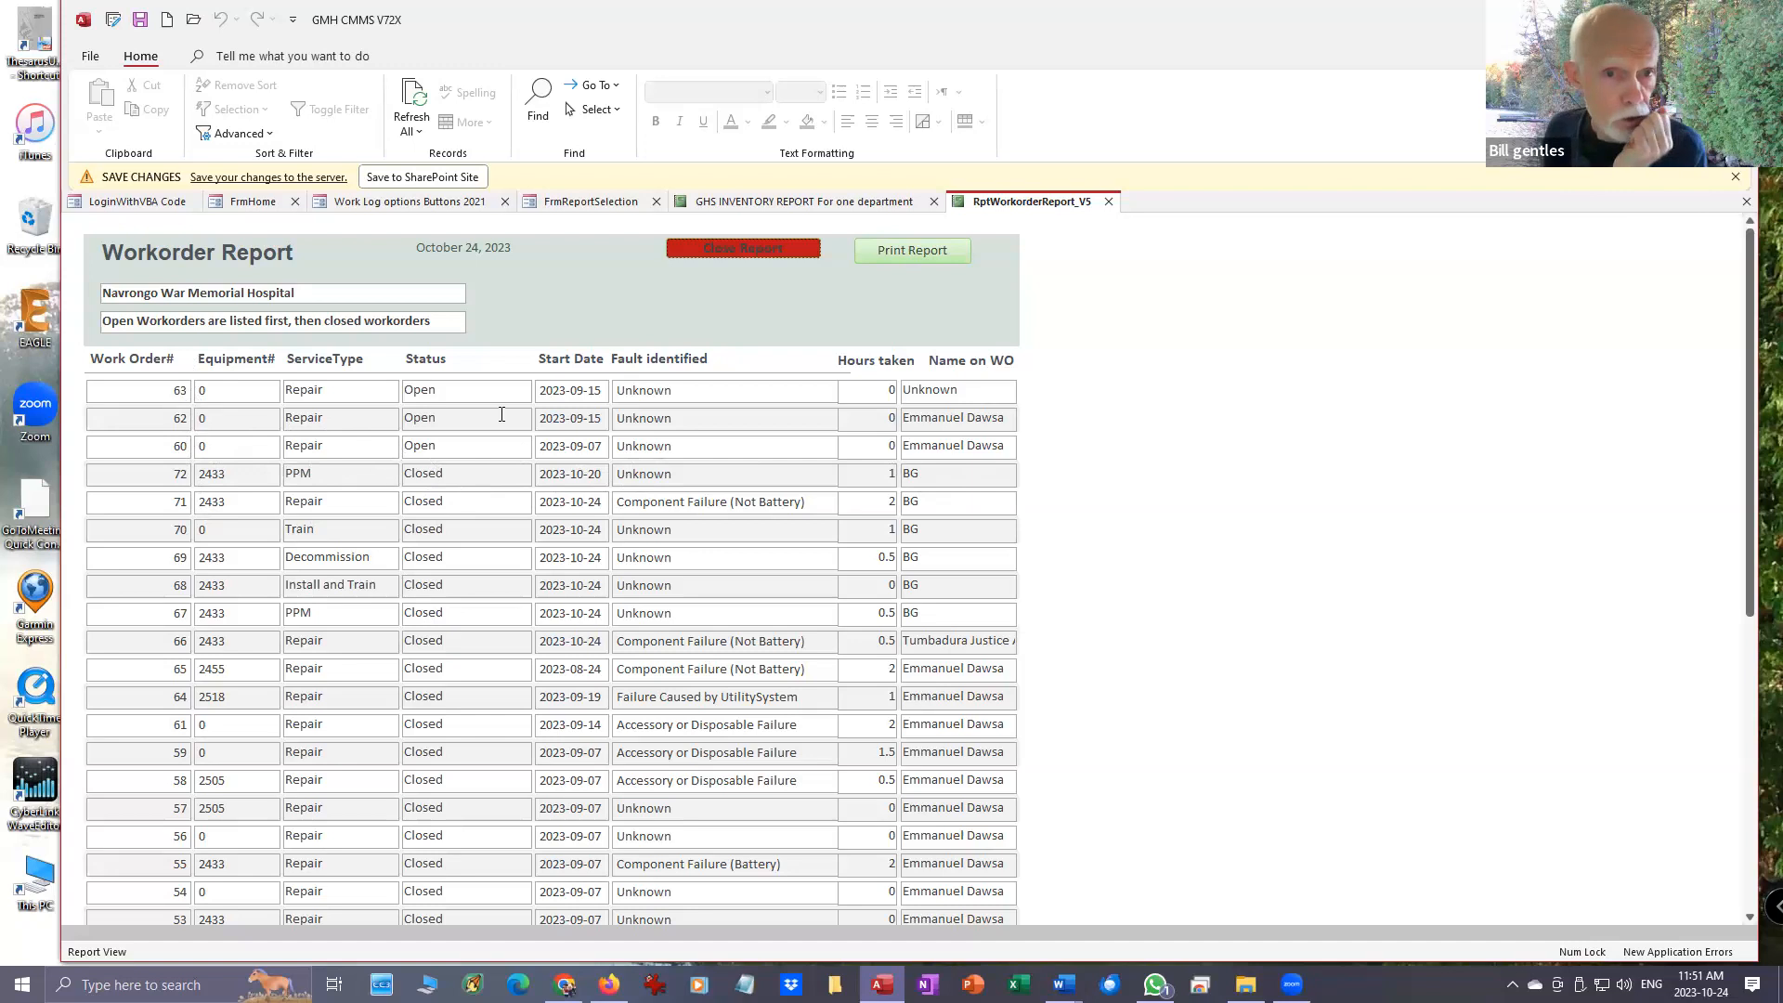
pyautogui.click(715, 251)
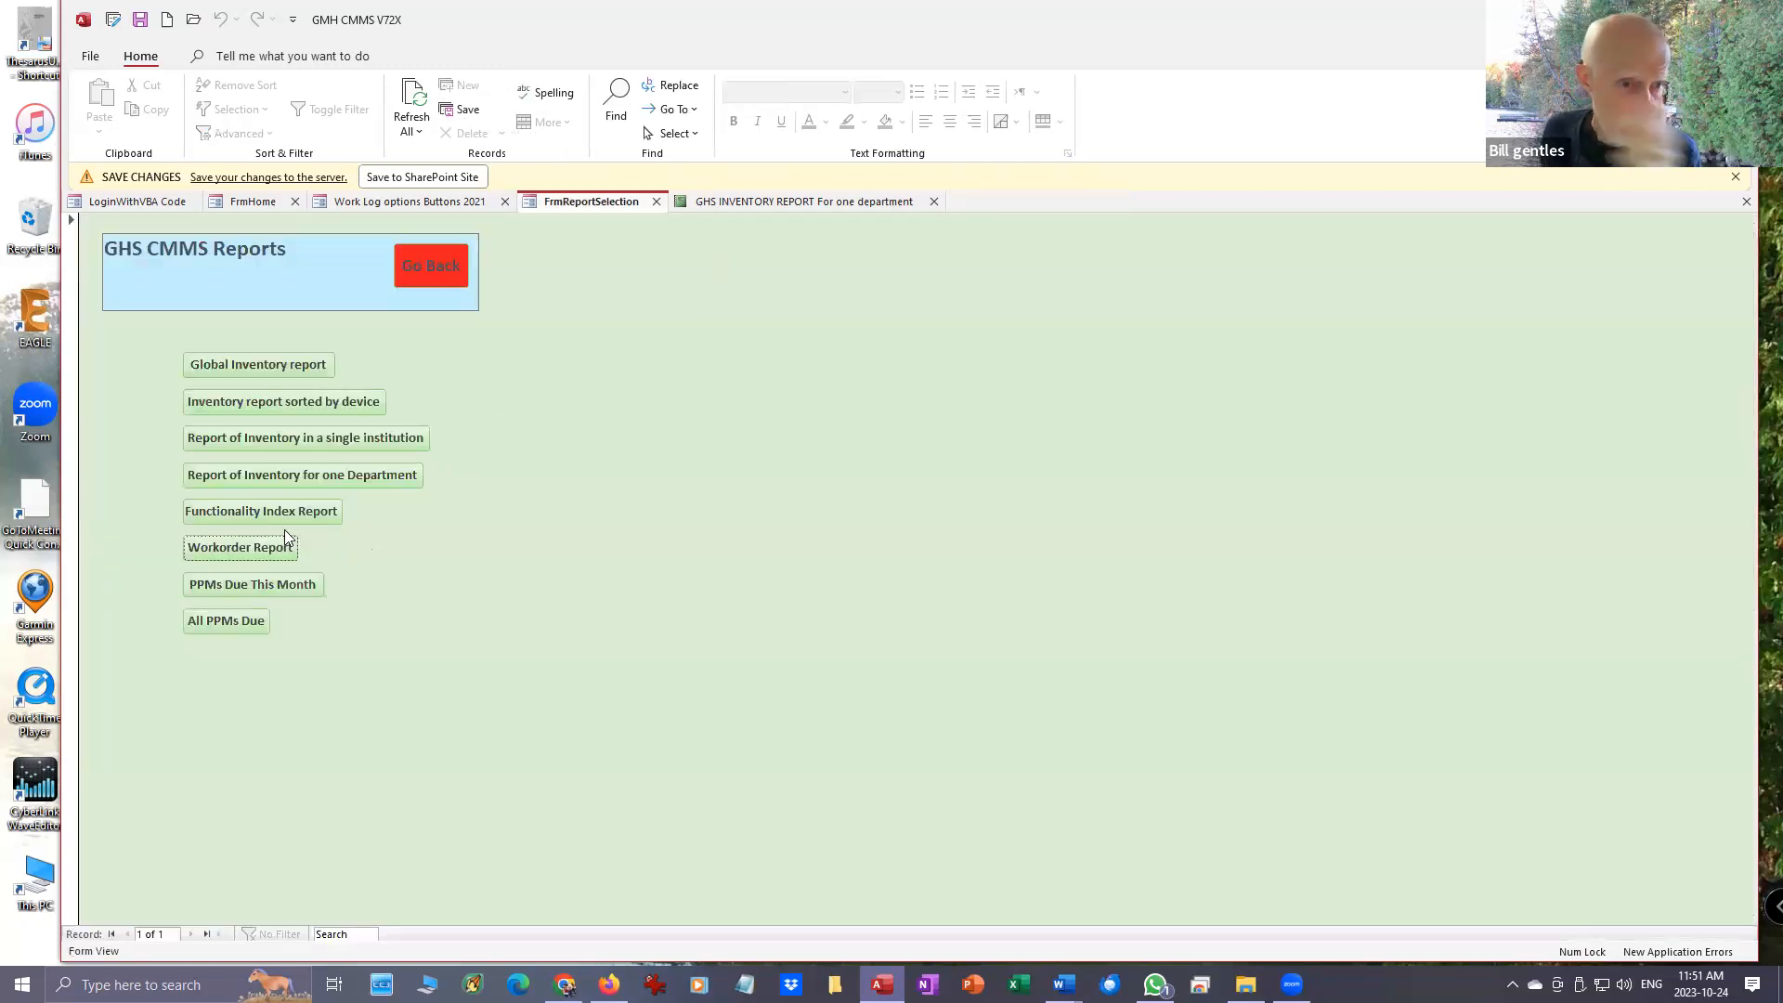
pyautogui.click(430, 269)
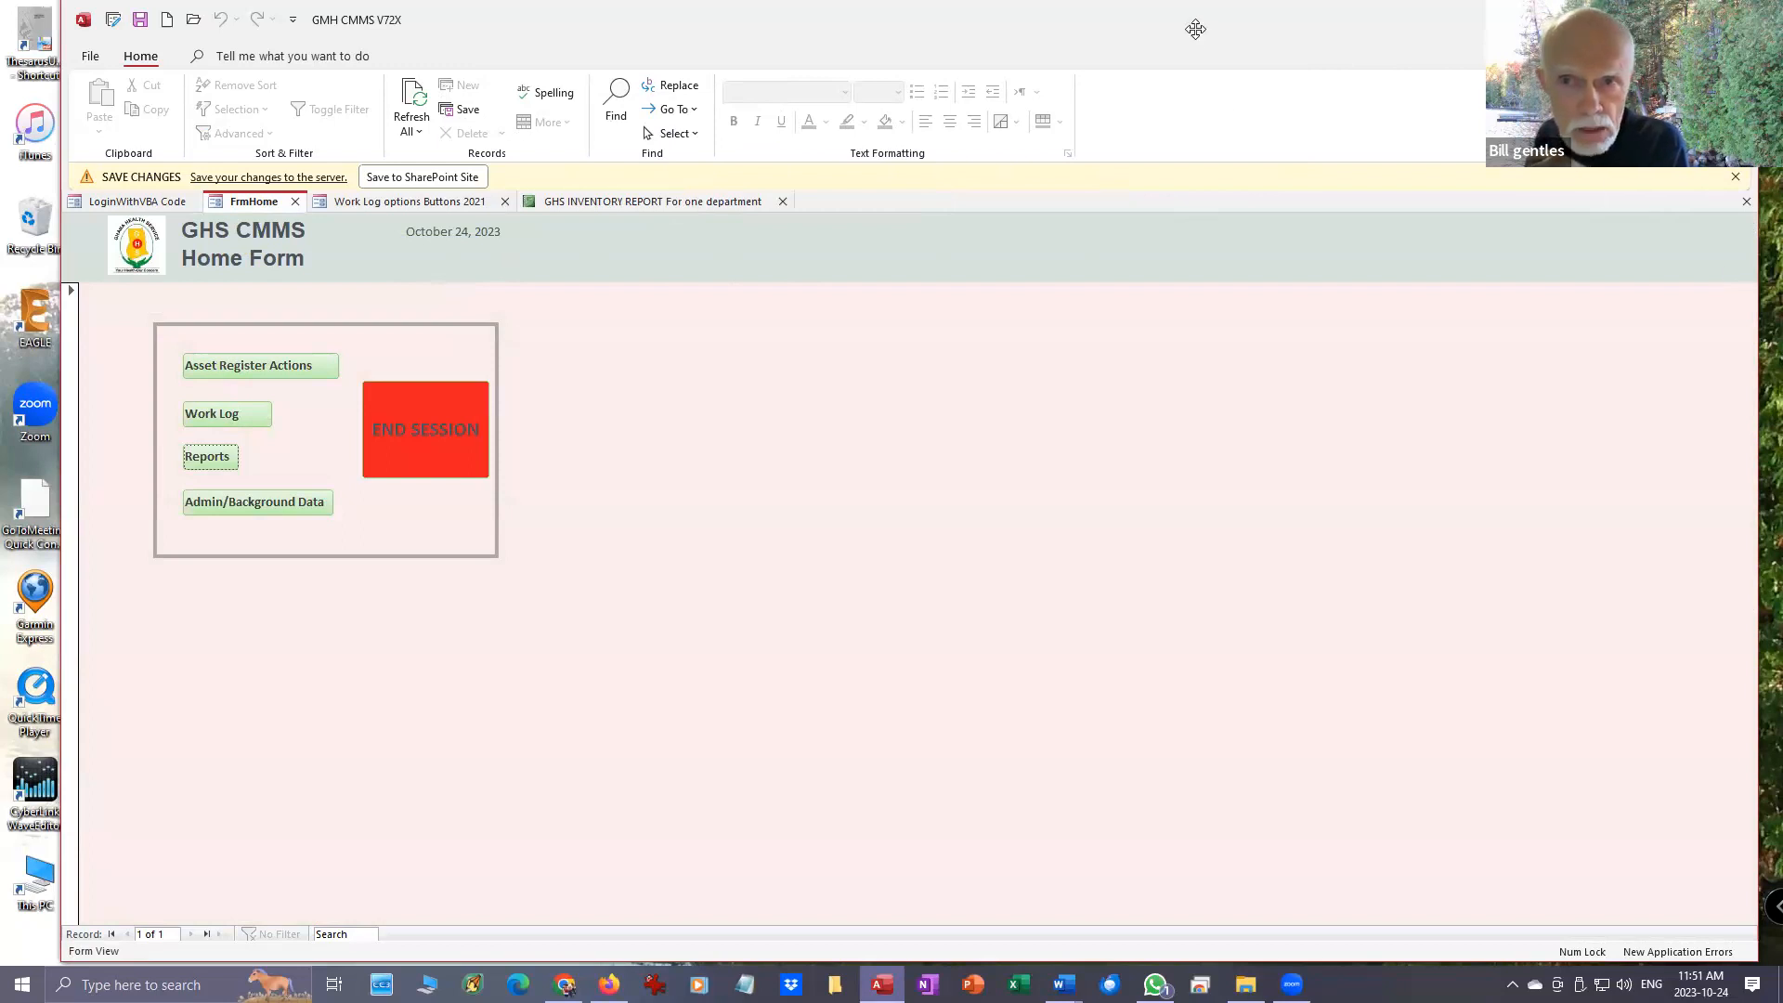
pyautogui.click(1091, 57)
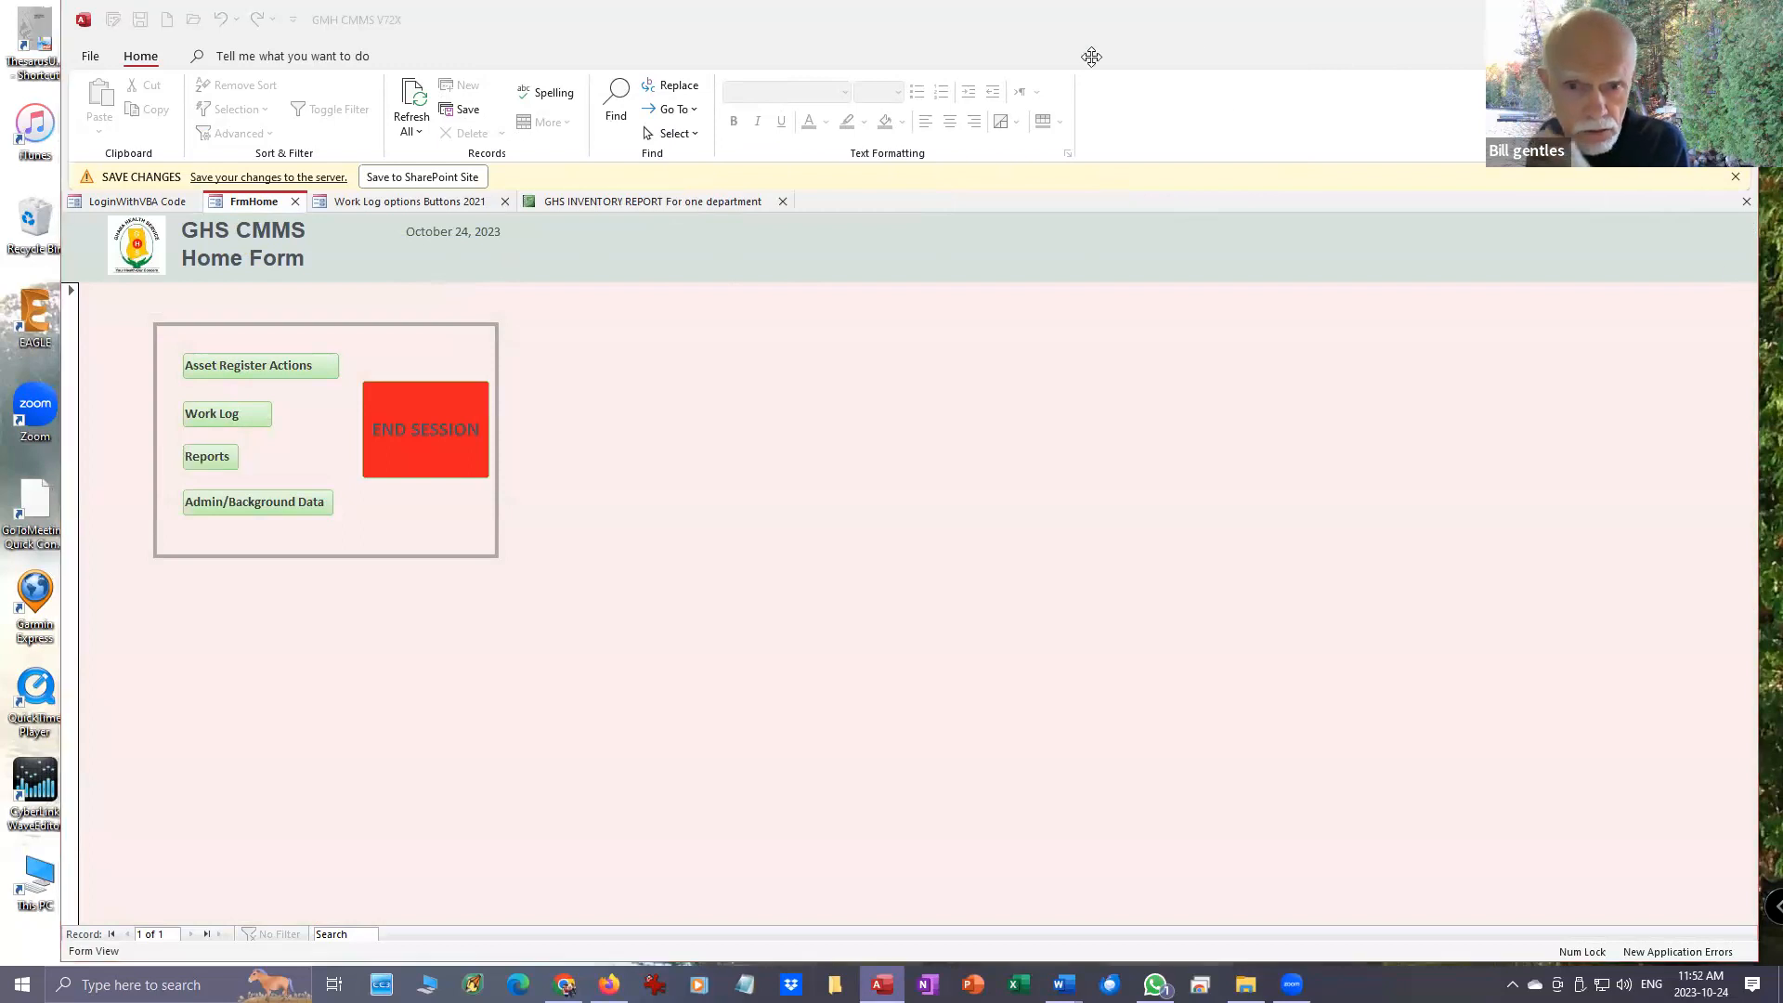